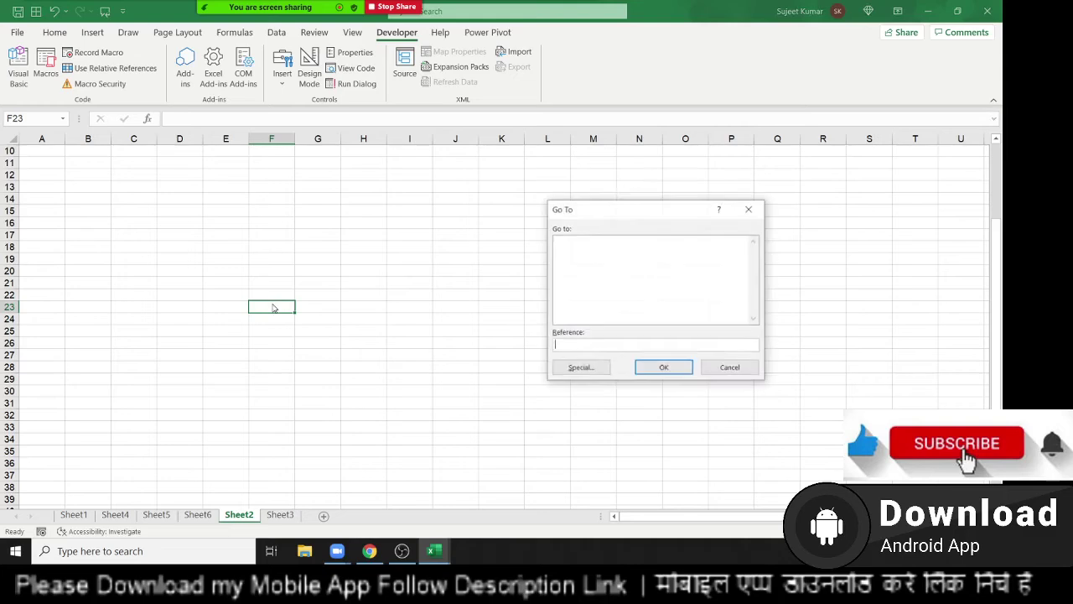
Enter the Month header in A1 and fill Jan through Nov down column A.
{"action": "key", "text": "Escape"}
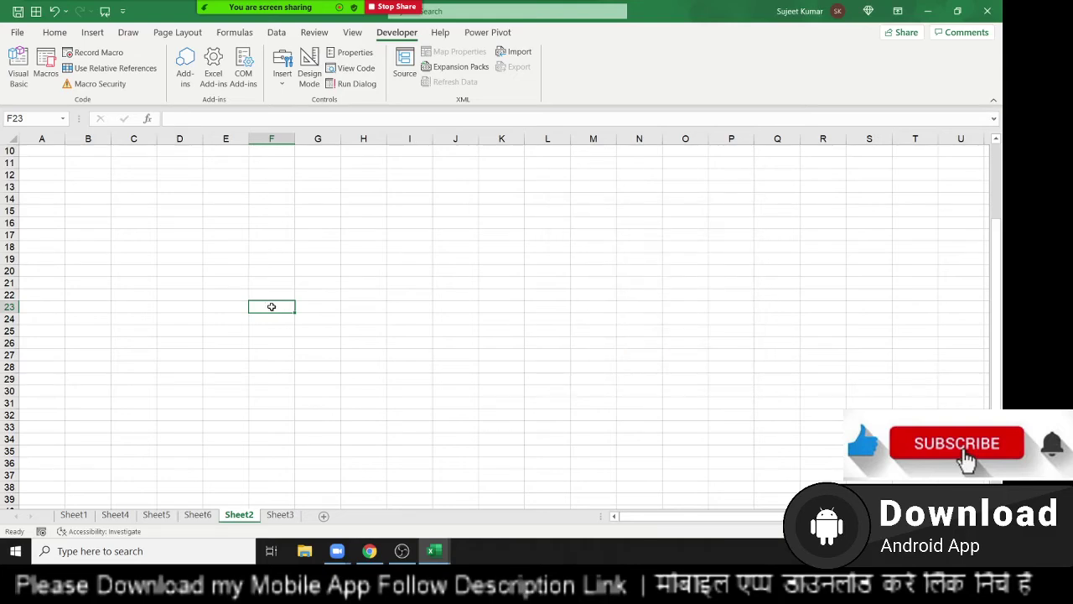
{"action": "scroll", "coordinate": [300, 296], "scroll_direction": "up", "scroll_amount": 3}
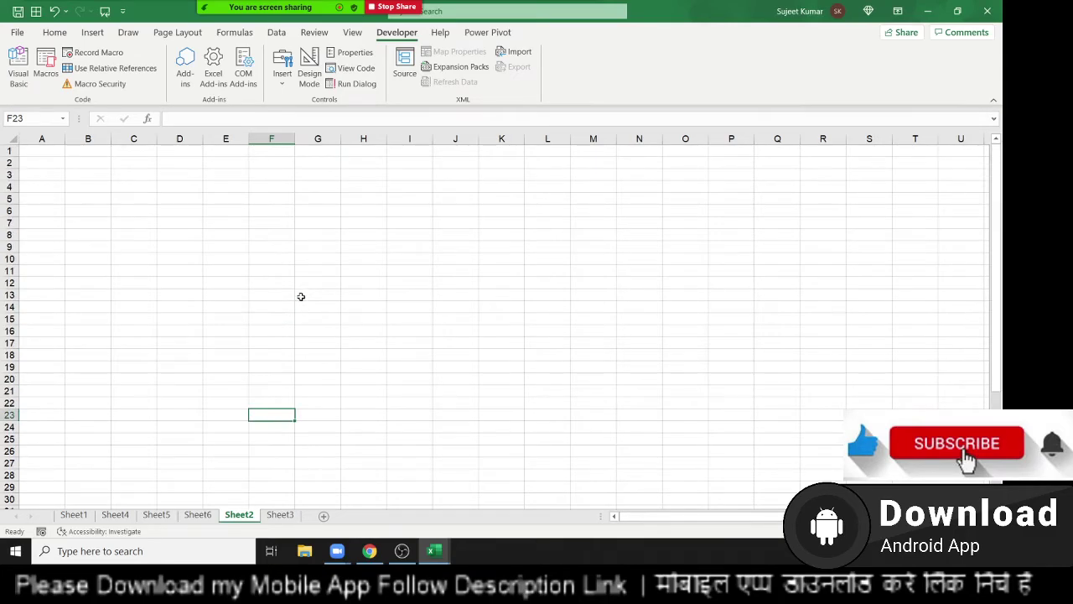
{"action": "left_click", "coordinate": [53, 153]}
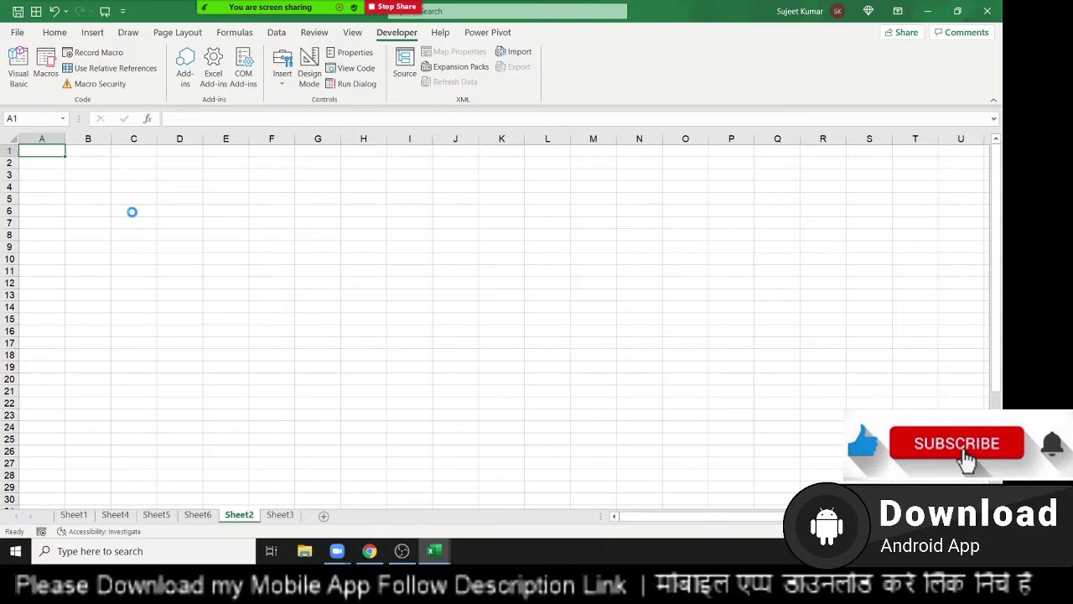
{"action": "scroll", "coordinate": [98, 196], "scroll_direction": "up", "scroll_amount": 1, "text": "ctrl"}
{"action": "type", "text": "Mo"}
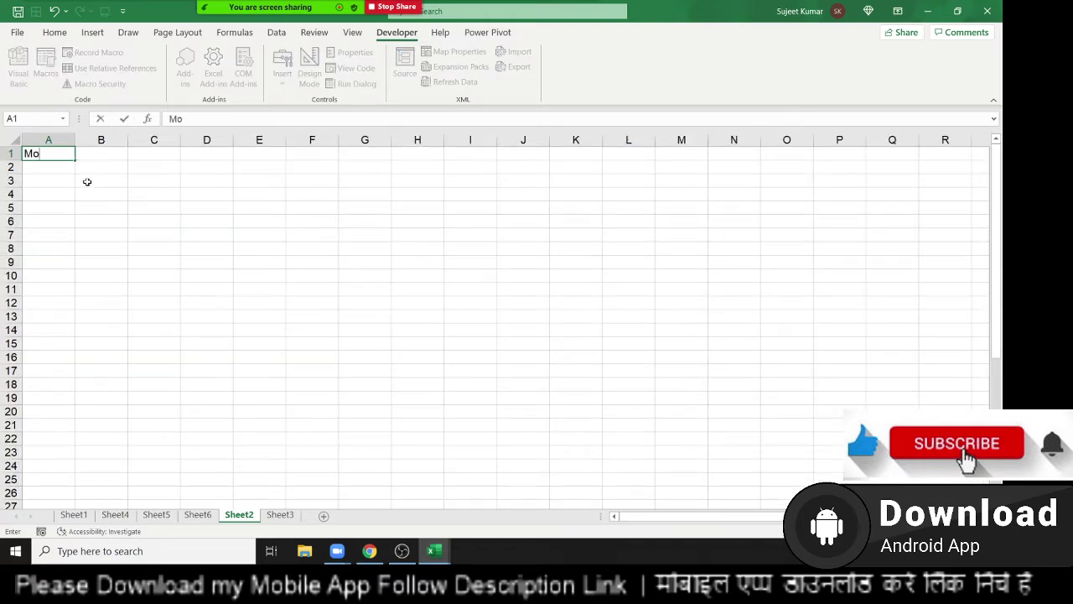
{"action": "type", "text": "nth"}
{"action": "key", "text": "Return"}
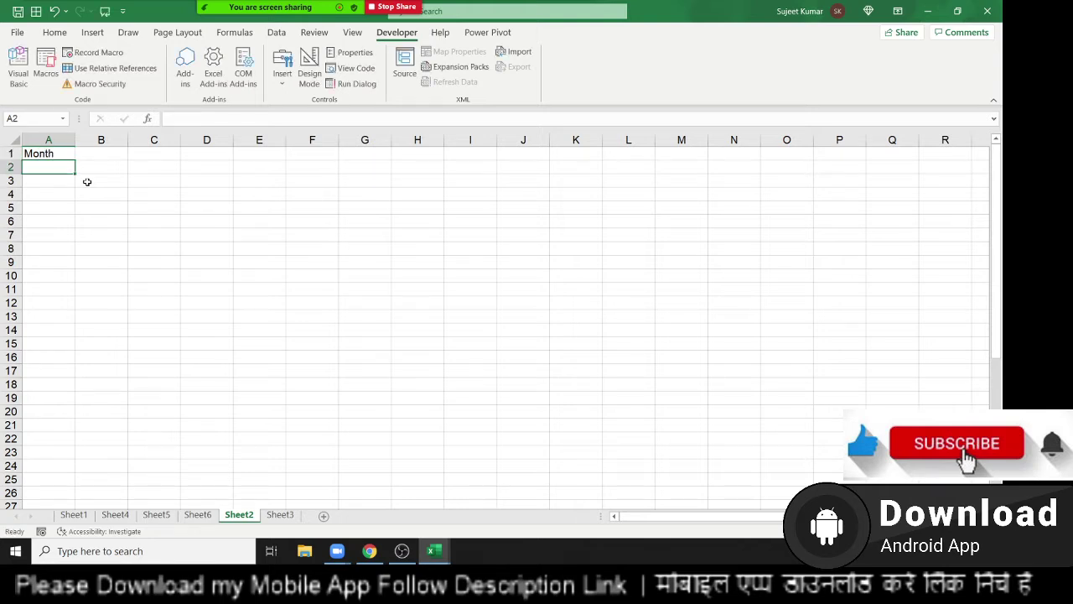
{"action": "type", "text": "Jan"}
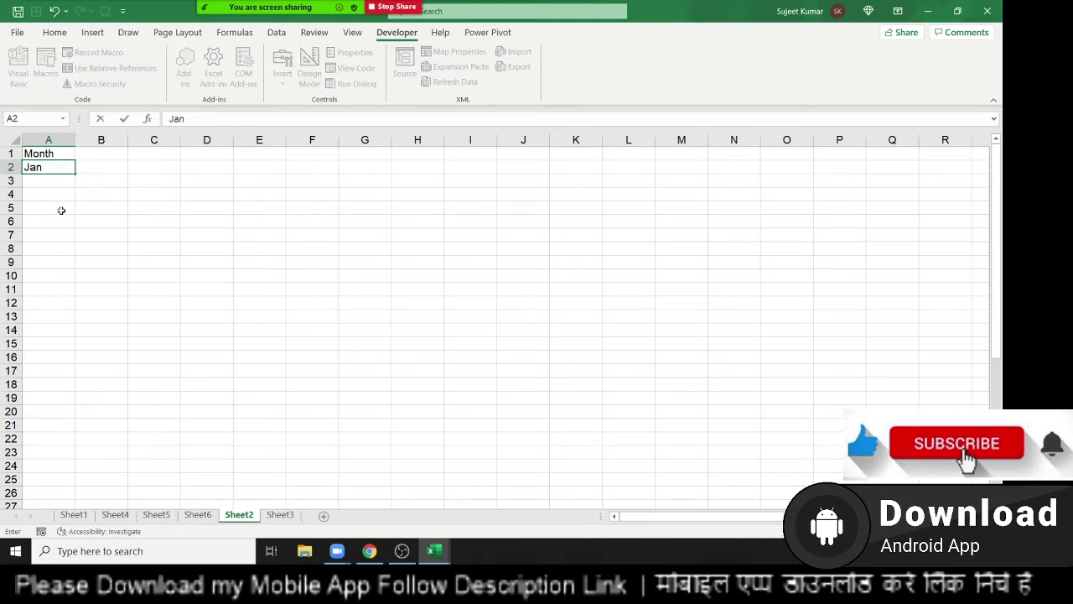
{"action": "left_click", "coordinate": [59, 207]}
{"action": "left_click", "coordinate": [55, 170]}
{"action": "left_click", "coordinate": [72, 175]}
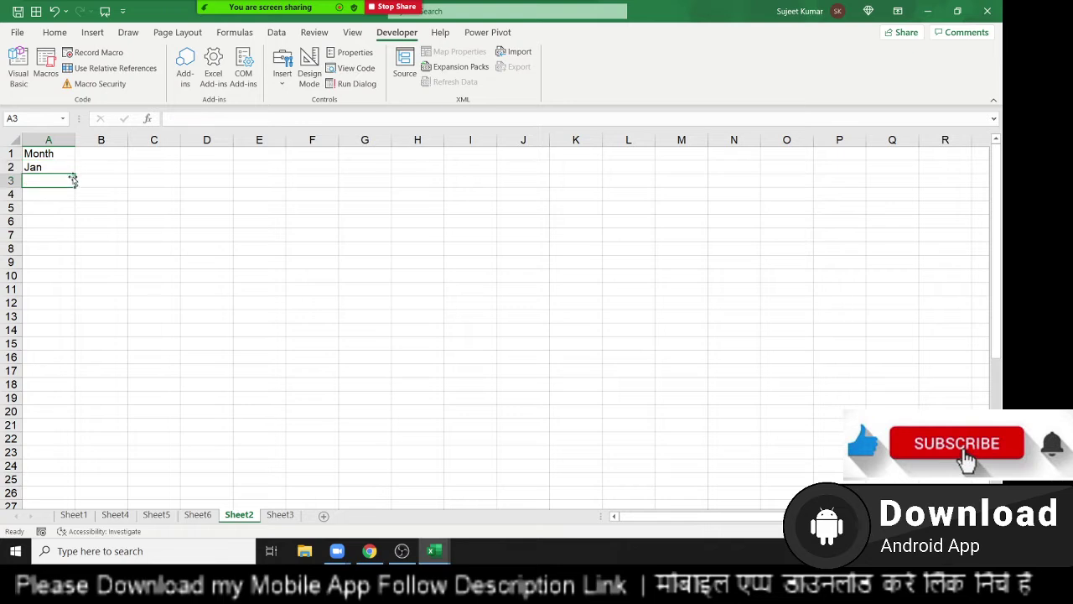
{"action": "left_click", "coordinate": [72, 167]}
{"action": "left_click_drag", "start_coordinate": [71, 168], "coordinate": [80, 307]}
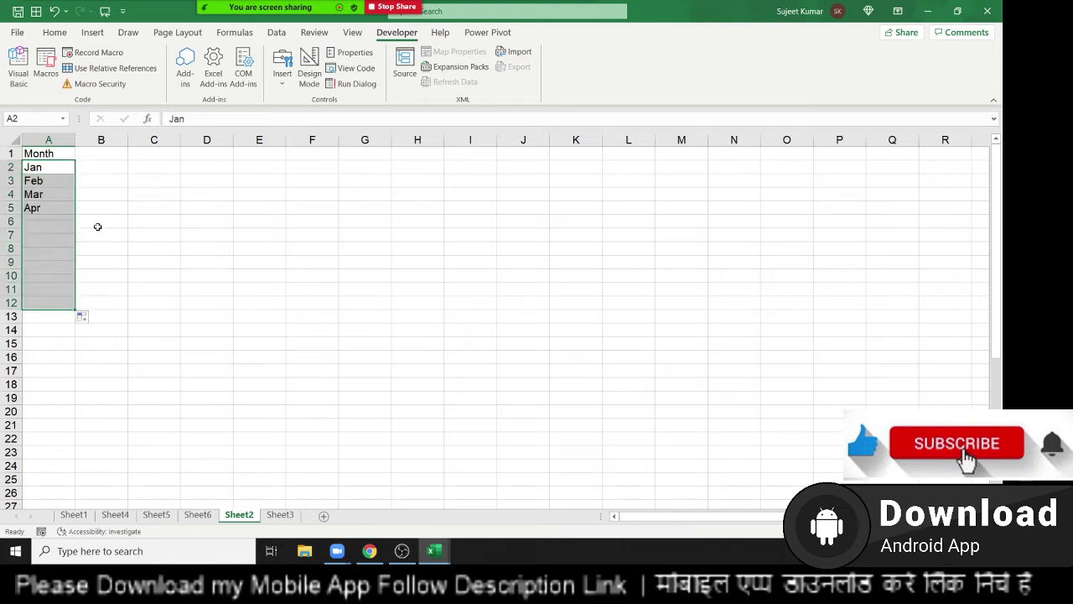
Add the Sales header in B1 and enter the eleven monthly sales figures, starting 63, 25, 85.
{"action": "left_click", "coordinate": [103, 154]}
{"action": "type", "text": "Sa"}
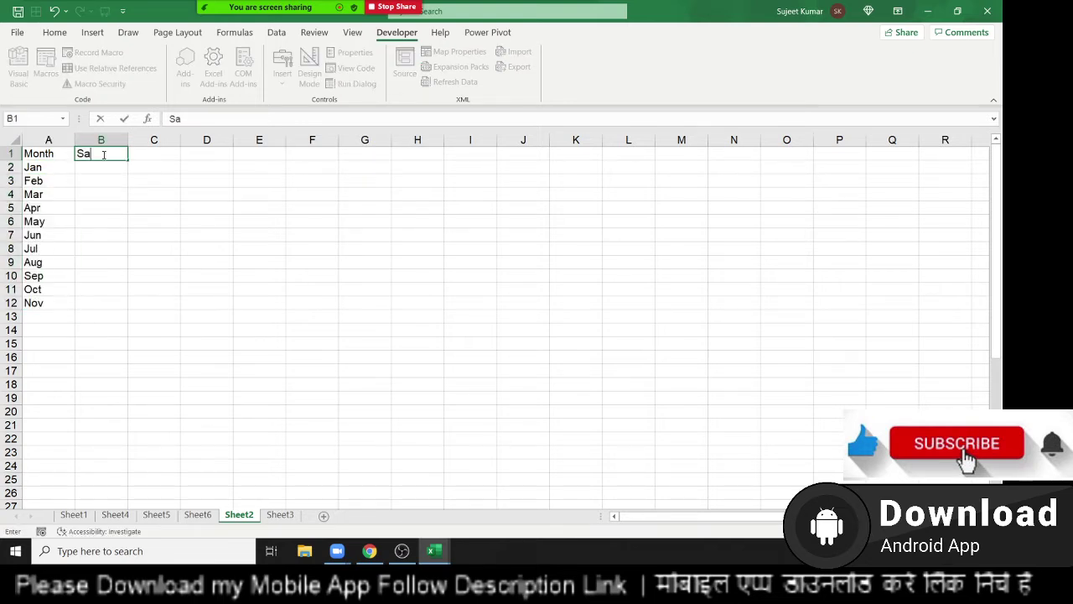
{"action": "type", "text": "les"}
{"action": "key", "text": "Return"}
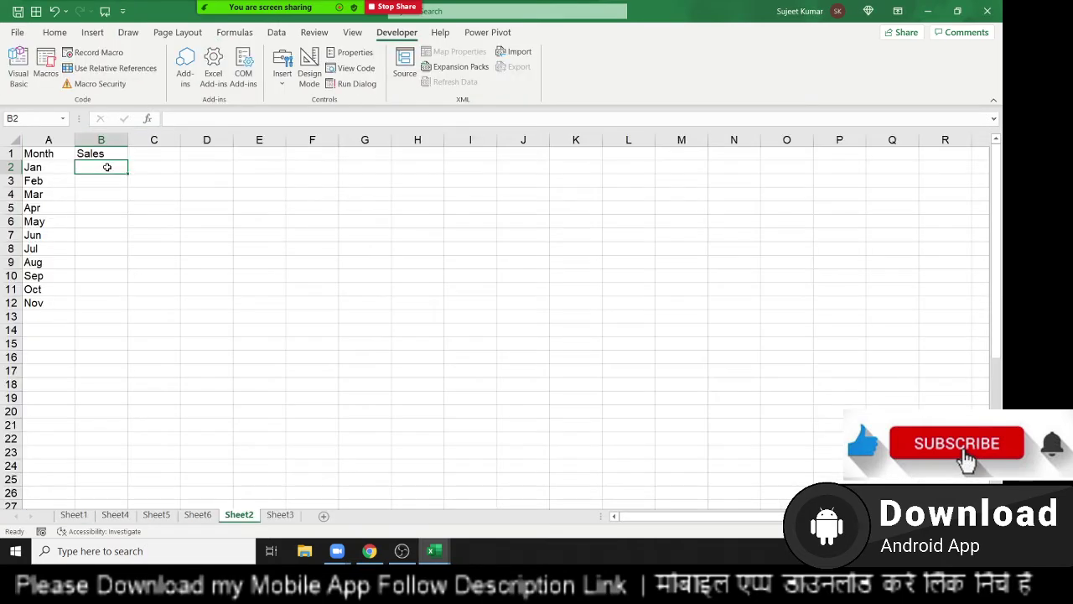
{"action": "type", "text": "6"}
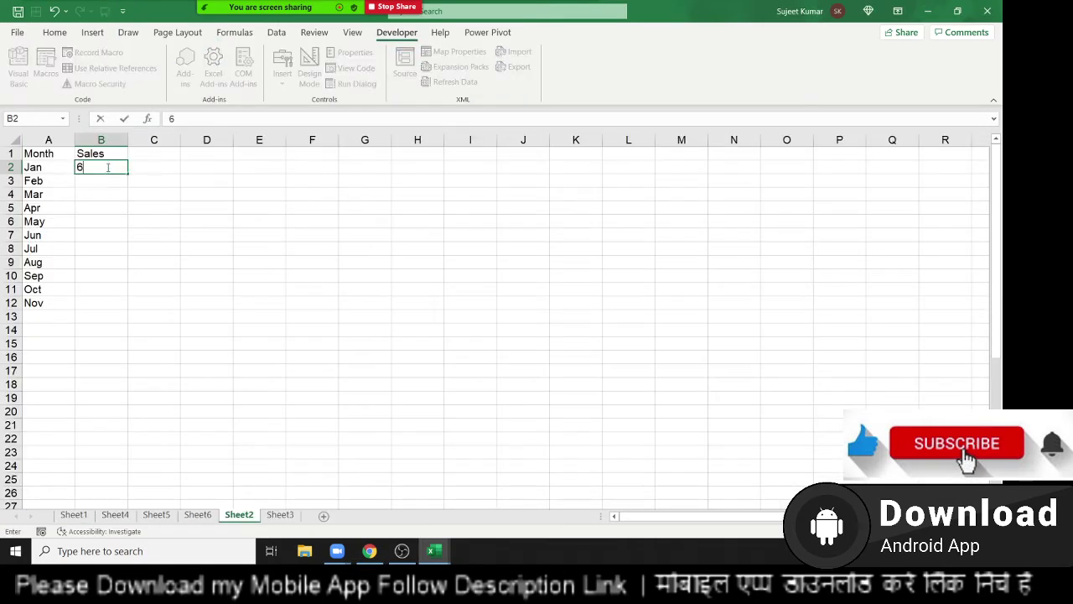
{"action": "type", "text": "3"}
{"action": "key", "text": "Return"}
{"action": "type", "text": "25"}
{"action": "key", "text": "Return"}
{"action": "type", "text": "85"}
{"action": "key", "text": "Return"}
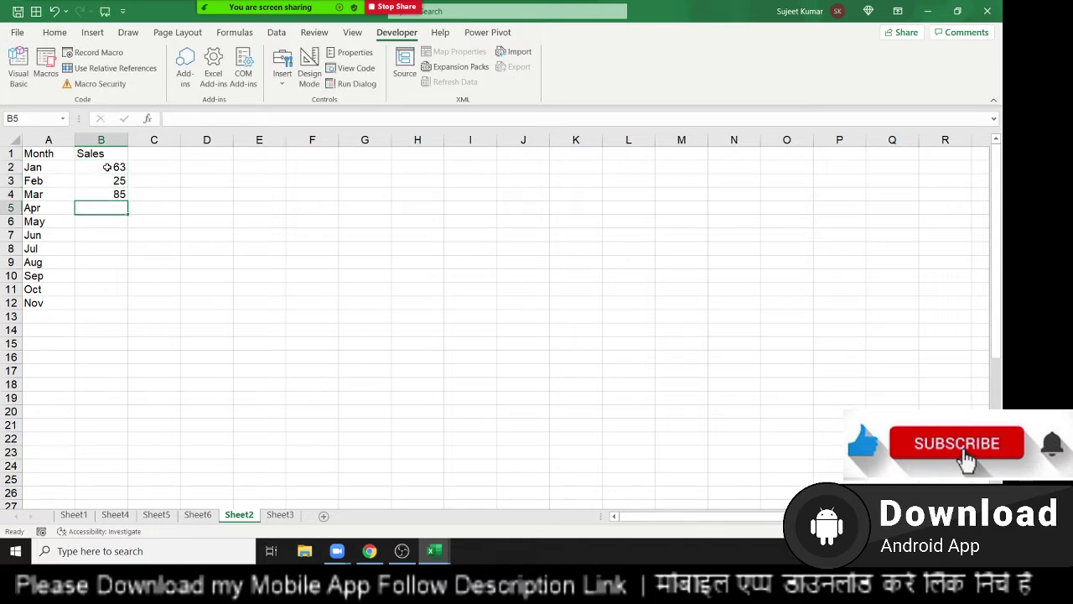
{"action": "type", "text": "25"}
{"action": "key", "text": "Return"}
{"action": "type", "text": "63"}
{"action": "key", "text": "Return"}
{"action": "type", "text": "85"}
{"action": "key", "text": "Return"}
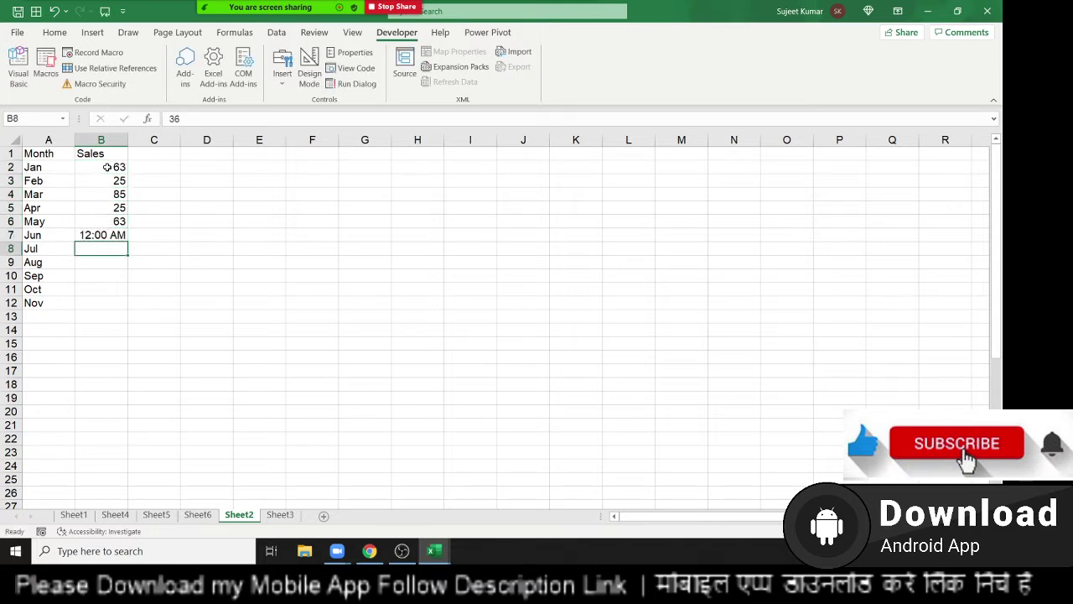
{"action": "type", "text": "45"}
{"action": "key", "text": "Return"}
{"action": "type", "text": "25"}
{"action": "key", "text": "Return"}
{"action": "type", "text": "6"}
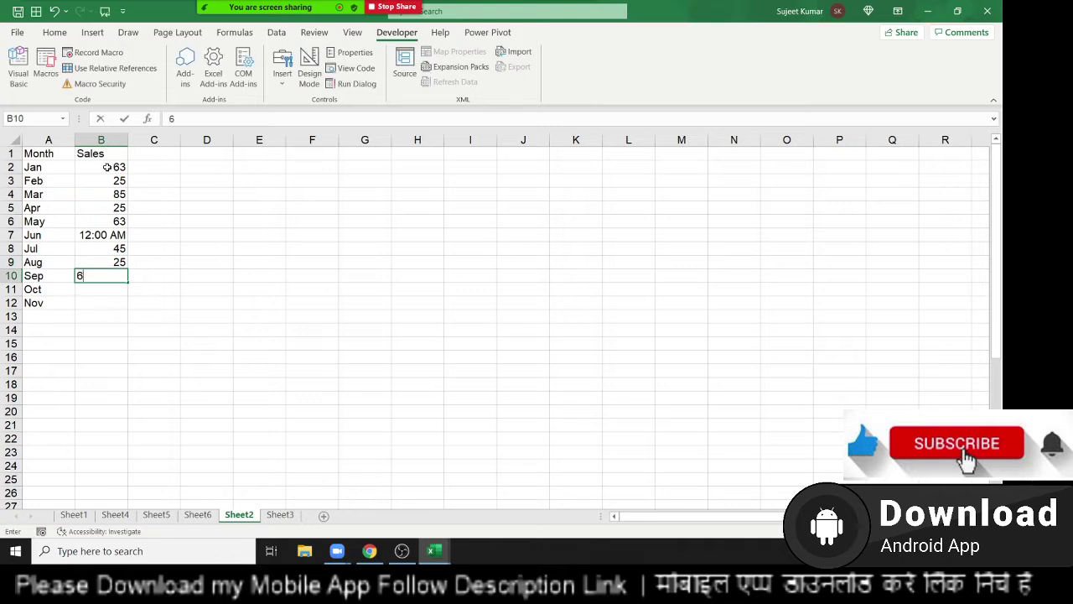
{"action": "type", "text": "3"}
{"action": "key", "text": "Return"}
{"action": "type", "text": "36"}
{"action": "key", "text": "Return"}
{"action": "type", "text": "6"}
{"action": "key", "text": "Return"}
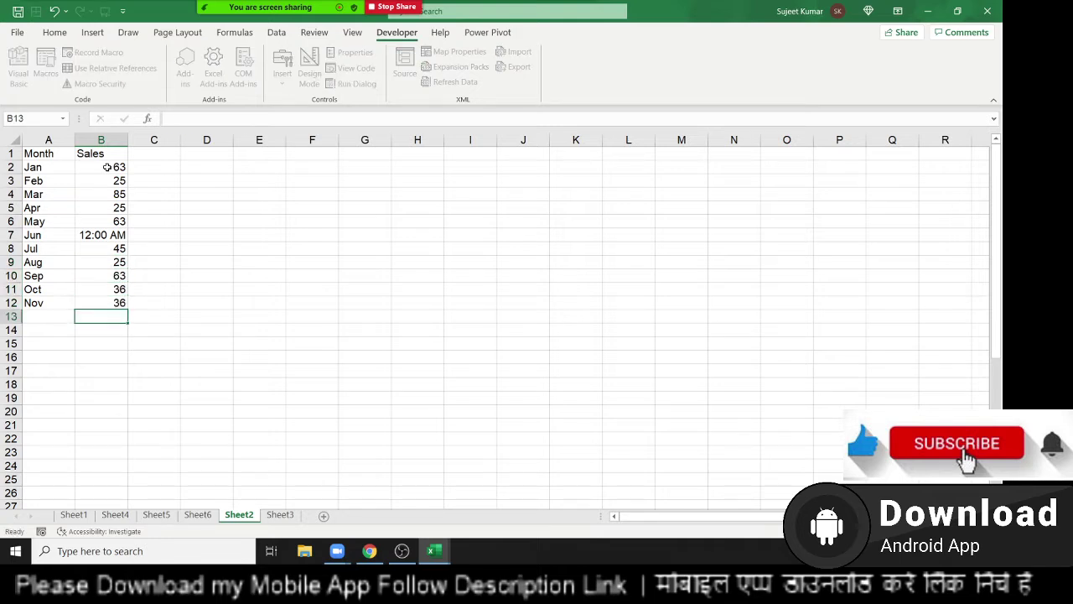
Apply General format to the sales values so June shows 36, then select A1:B12.
{"action": "key", "text": "shift+Up"}
{"action": "key", "text": "Up"}
{"action": "key", "text": "ctrl+shift+Up"}
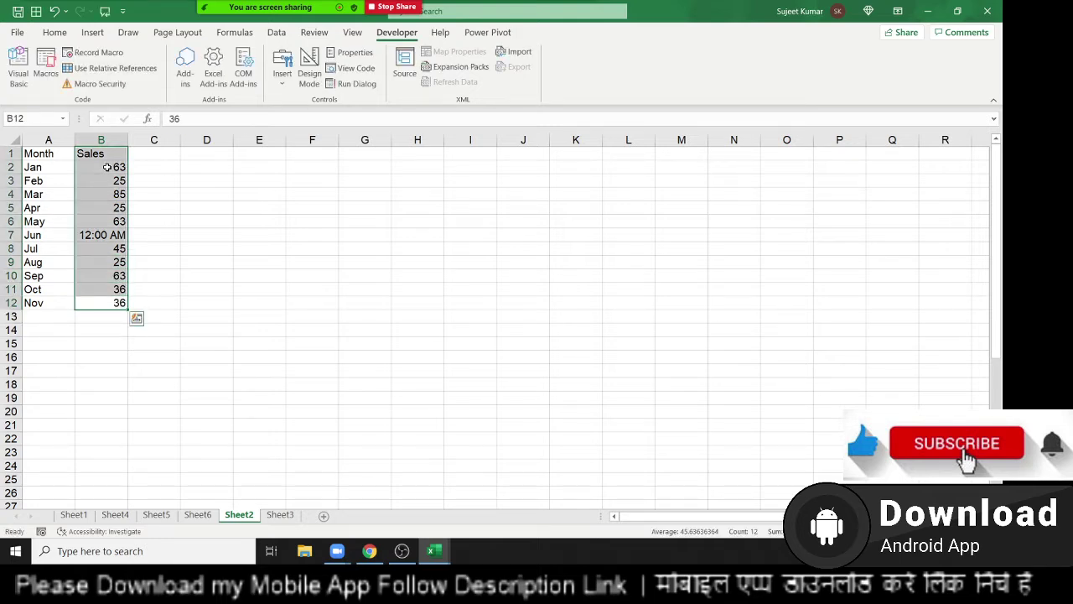
{"action": "key", "text": "shift+Down"}
{"action": "key", "text": "ctrl+shift+grave"}
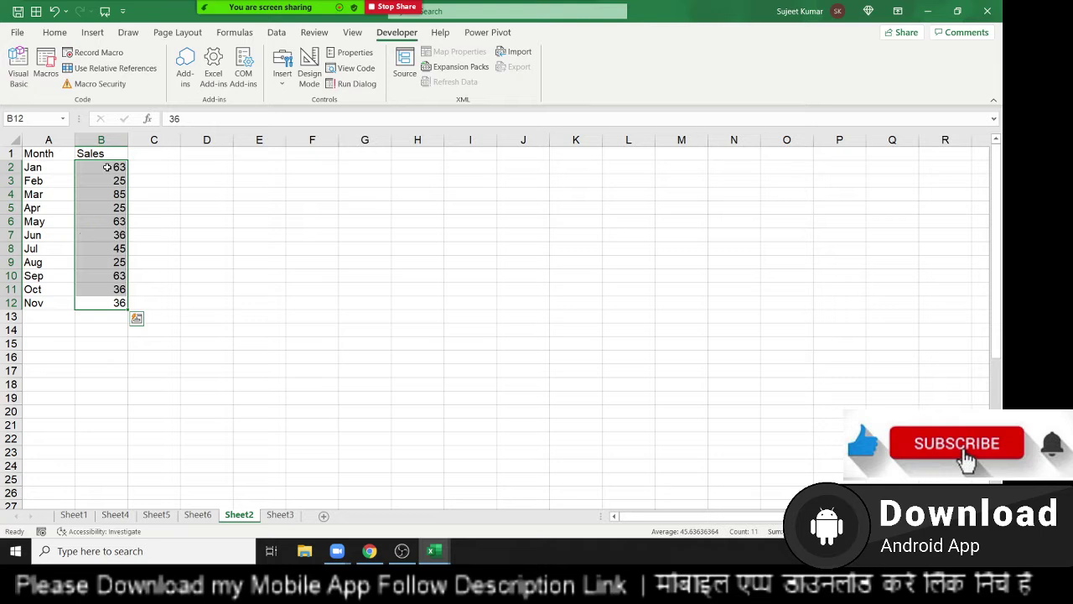
{"action": "left_click_drag", "start_coordinate": [38, 153], "coordinate": [101, 303]}
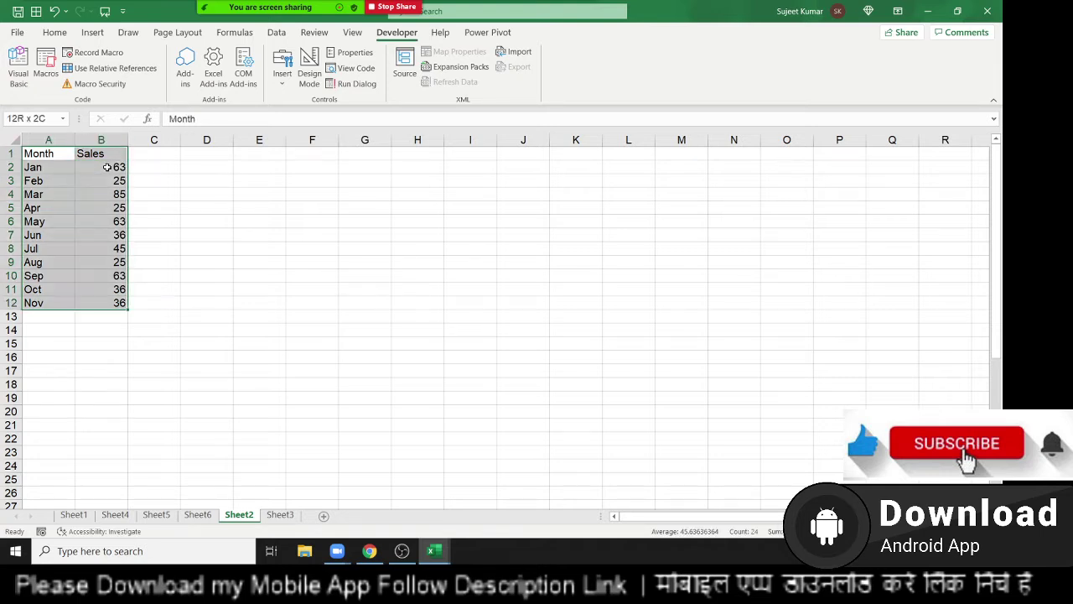
Insert a clustered column chart of the sales beside the table and select its SERIES formula.
{"action": "left_click", "coordinate": [93, 33]}
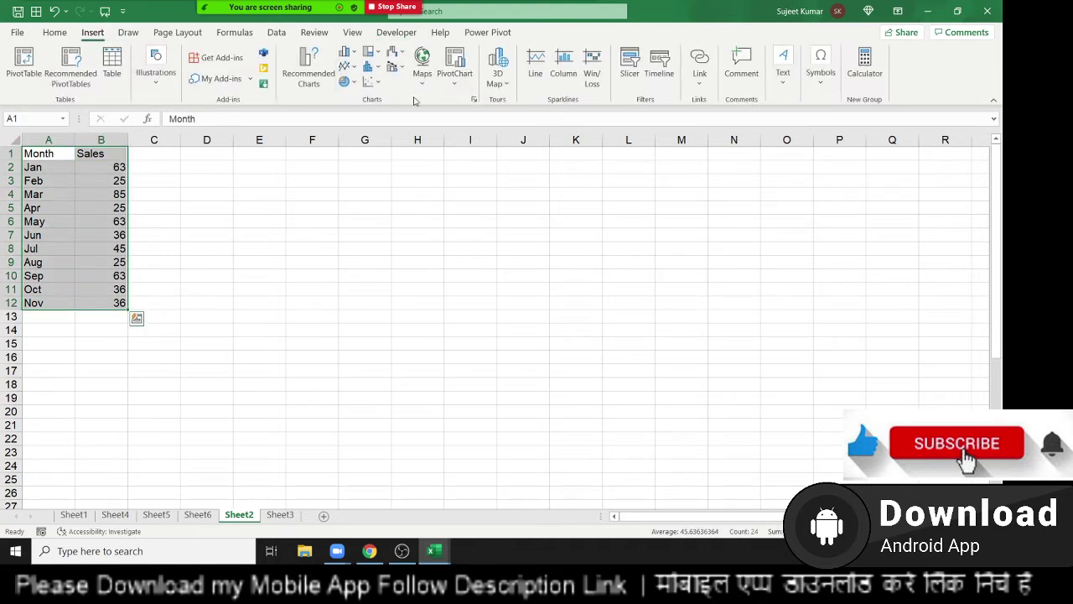
{"action": "left_click", "coordinate": [345, 52]}
{"action": "left_click", "coordinate": [356, 98]}
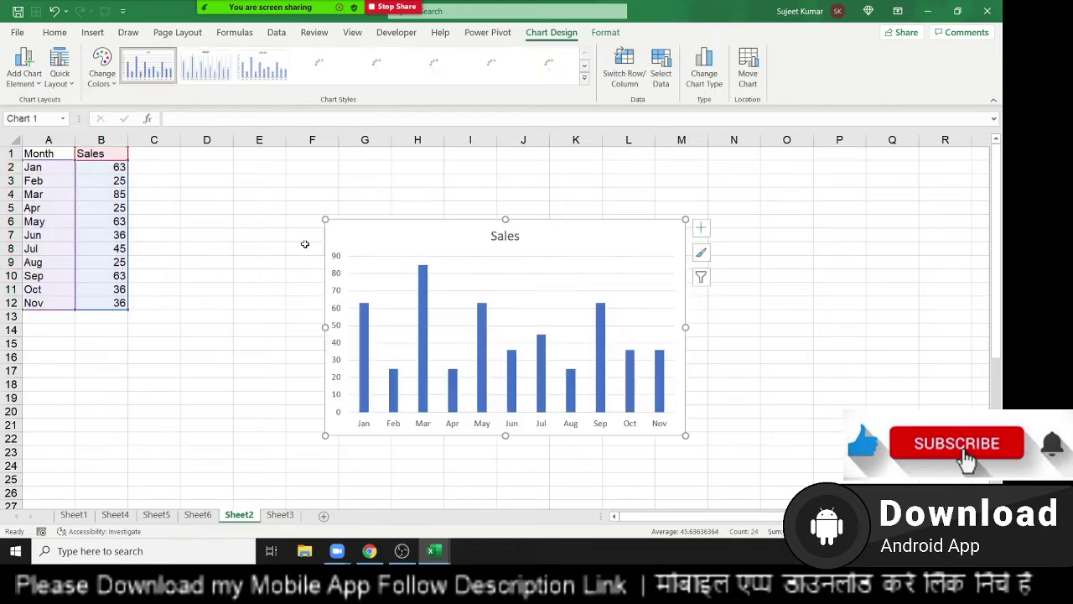
{"action": "left_click_drag", "start_coordinate": [357, 230], "coordinate": [274, 217]}
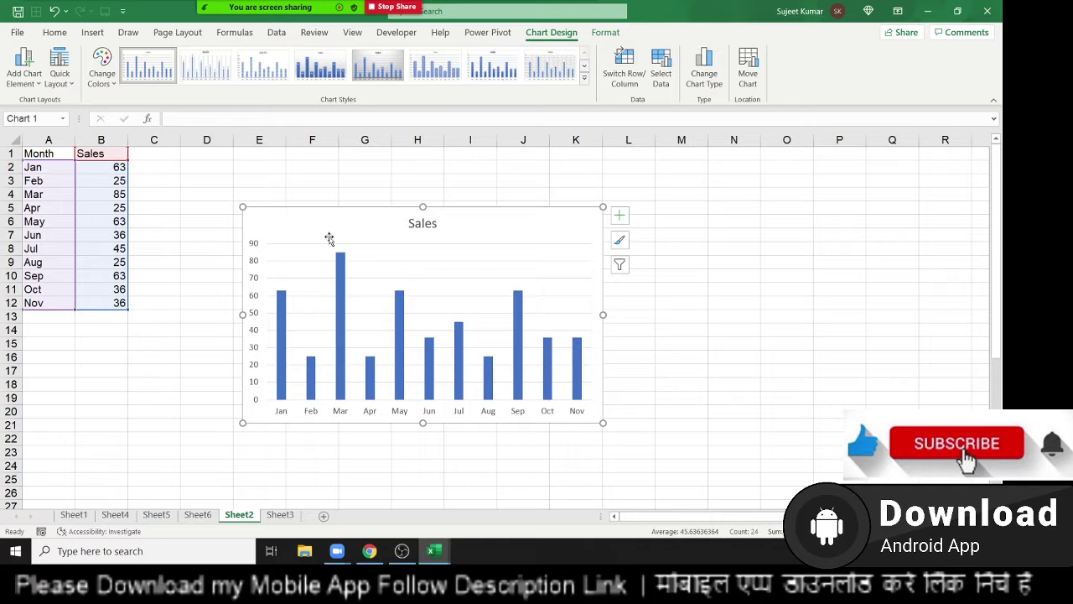
{"action": "left_click_drag", "start_coordinate": [329, 238], "coordinate": [272, 222]}
{"action": "left_click", "coordinate": [282, 250]}
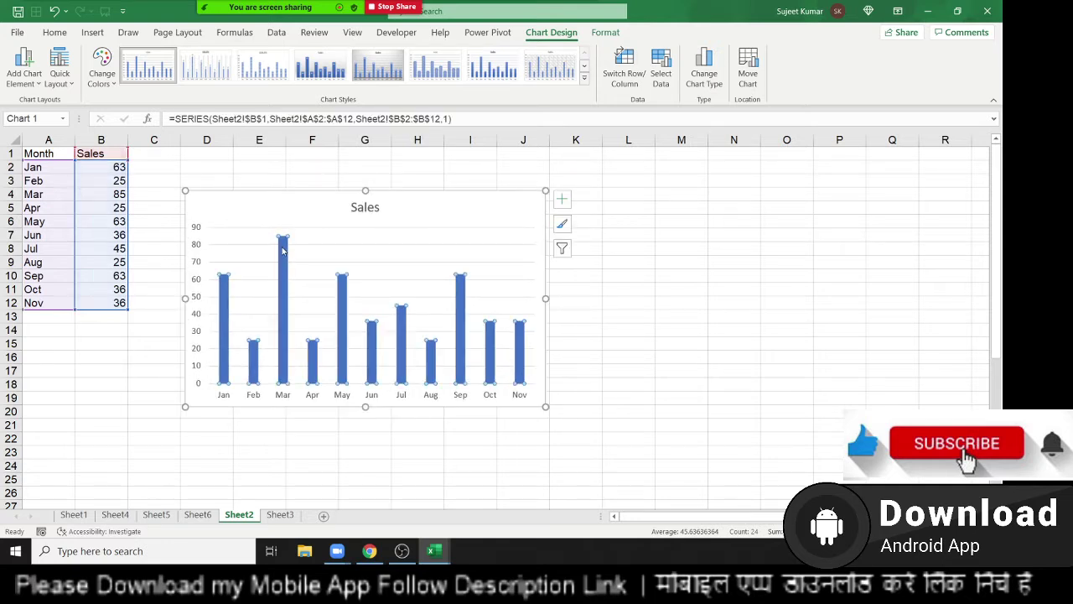
{"action": "left_click_drag", "start_coordinate": [176, 118], "coordinate": [489, 118]}
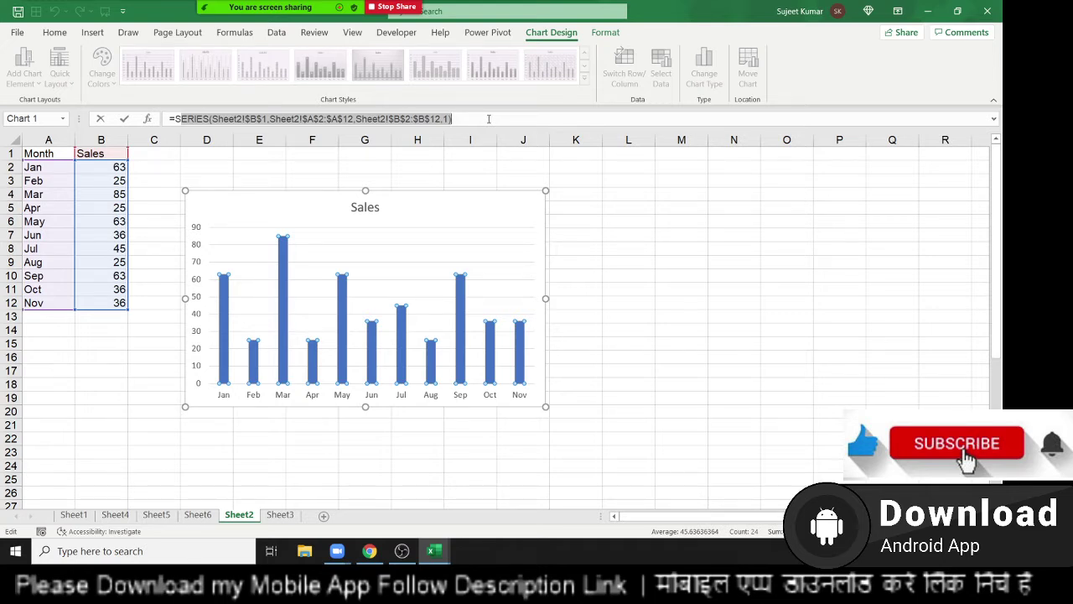
{"action": "left_click", "coordinate": [488, 119]}
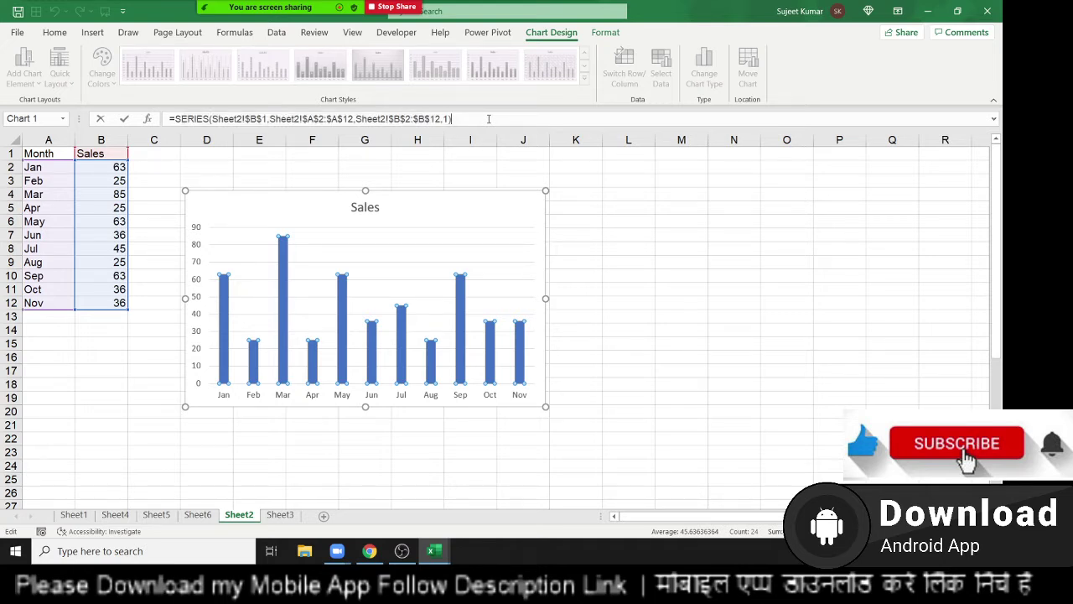
{"action": "key", "text": "Left"}
{"action": "key", "text": "Left"}
{"action": "key", "text": "Left"}
{"action": "key", "text": "Left"}
{"action": "key", "text": "Left"}
{"action": "key", "text": "Left"}
{"action": "key", "text": "Home"}
{"action": "left_click_drag", "start_coordinate": [267, 119], "coordinate": [212, 119]}
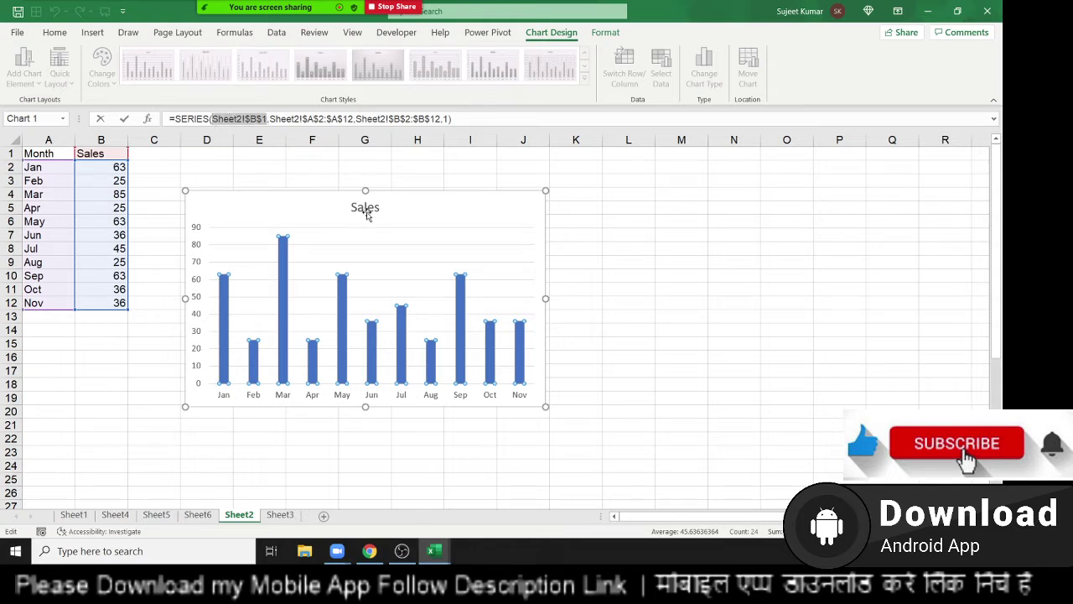
{"action": "left_click", "coordinate": [354, 119]}
{"action": "left_click_drag", "start_coordinate": [353, 119], "coordinate": [270, 119]}
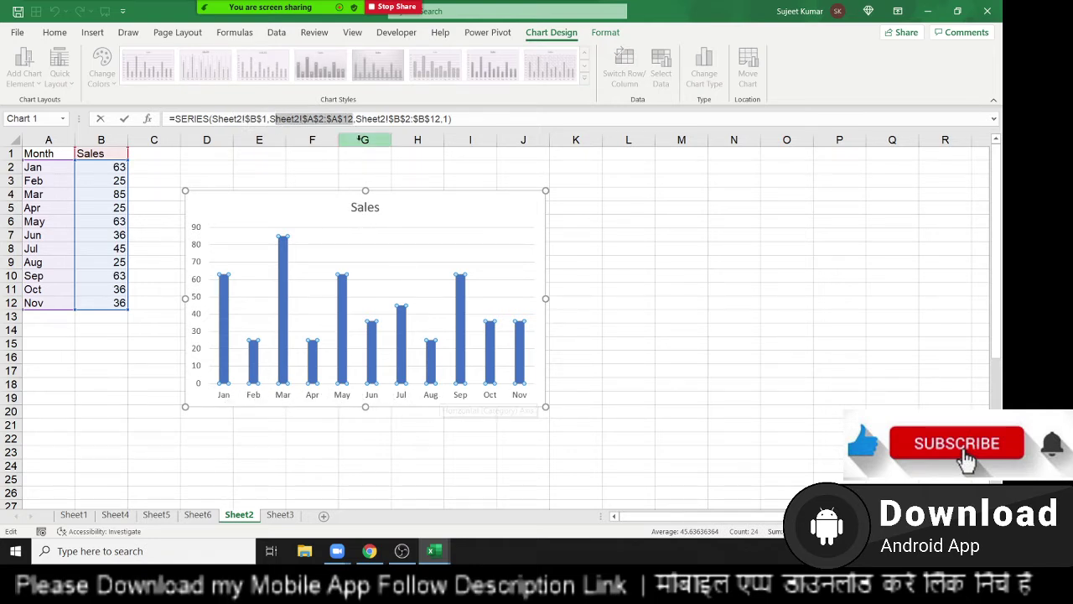
{"action": "left_click_drag", "start_coordinate": [356, 119], "coordinate": [437, 119]}
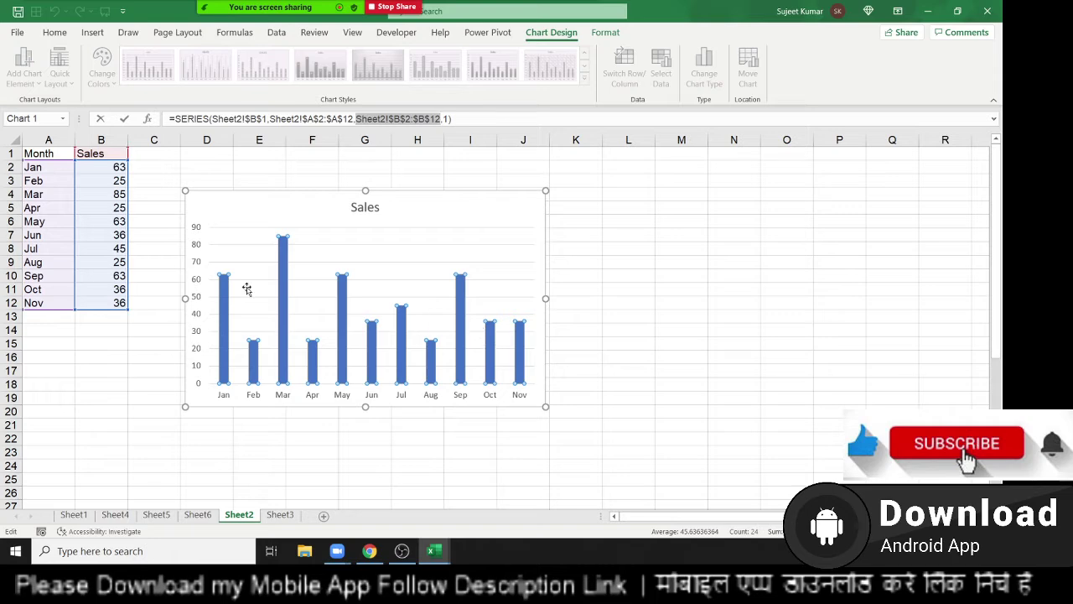
Enter =B1&"-"&YEAR(TODAY()) in C1 so it displays Sales-2021.
{"action": "key", "text": "Escape"}
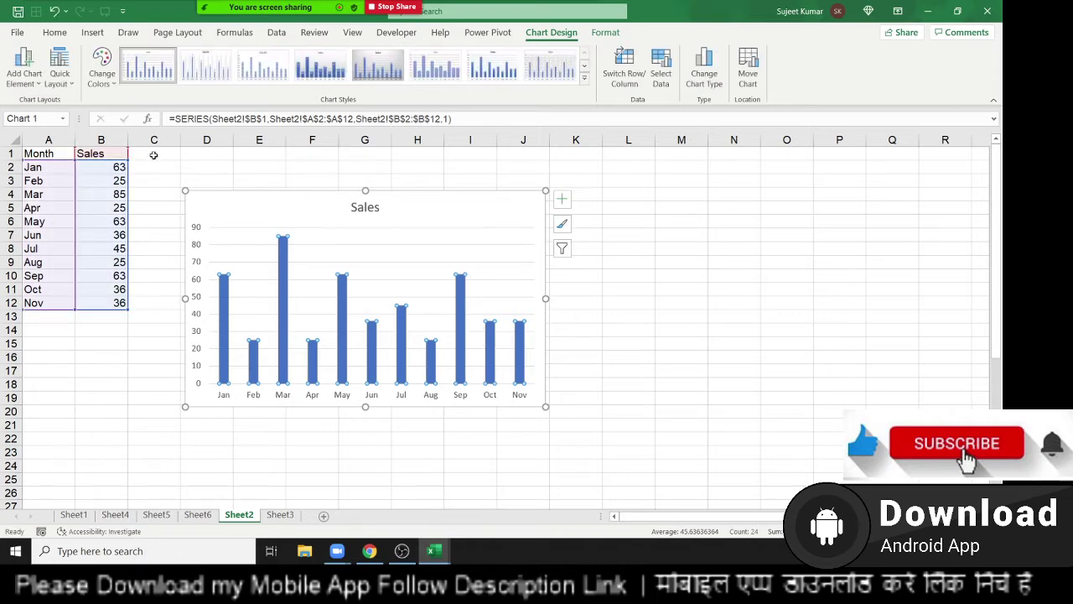
{"action": "key", "text": "Escape"}
{"action": "type", "text": "="}
{"action": "key", "text": "Left"}
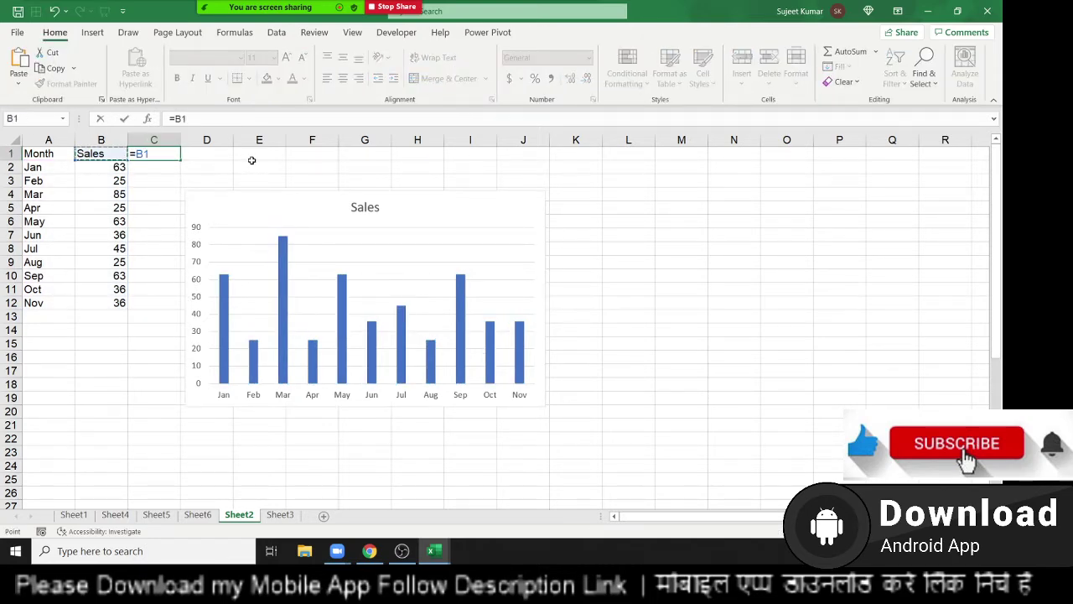
{"action": "type", "text": "&\""}
{"action": "type", "text": "-\""}
{"action": "type", "text": "year"}
{"action": "key", "text": "Tab"}
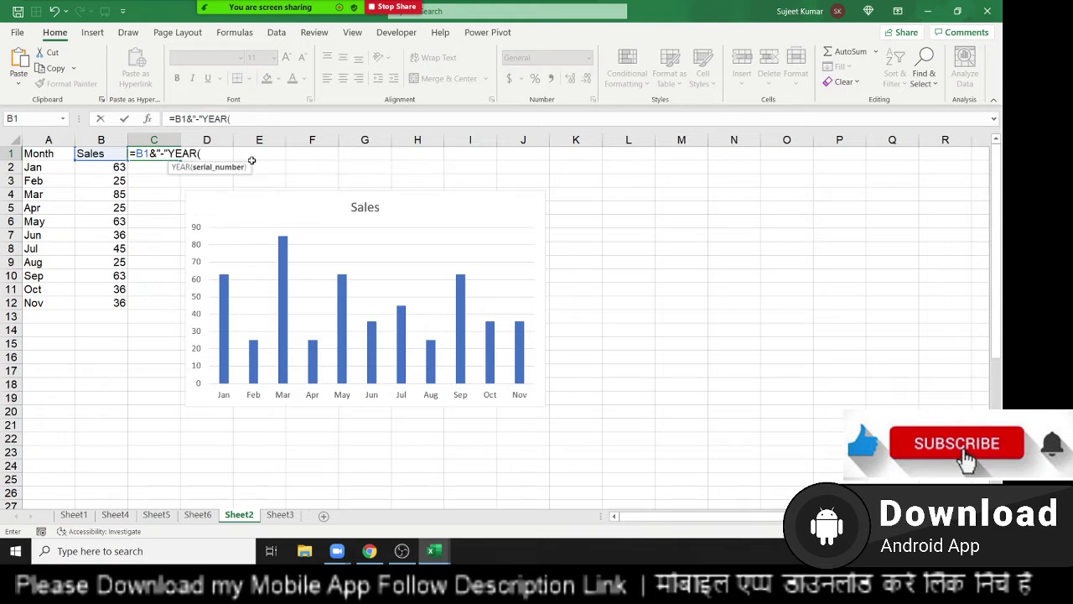
{"action": "type", "text": "tod"}
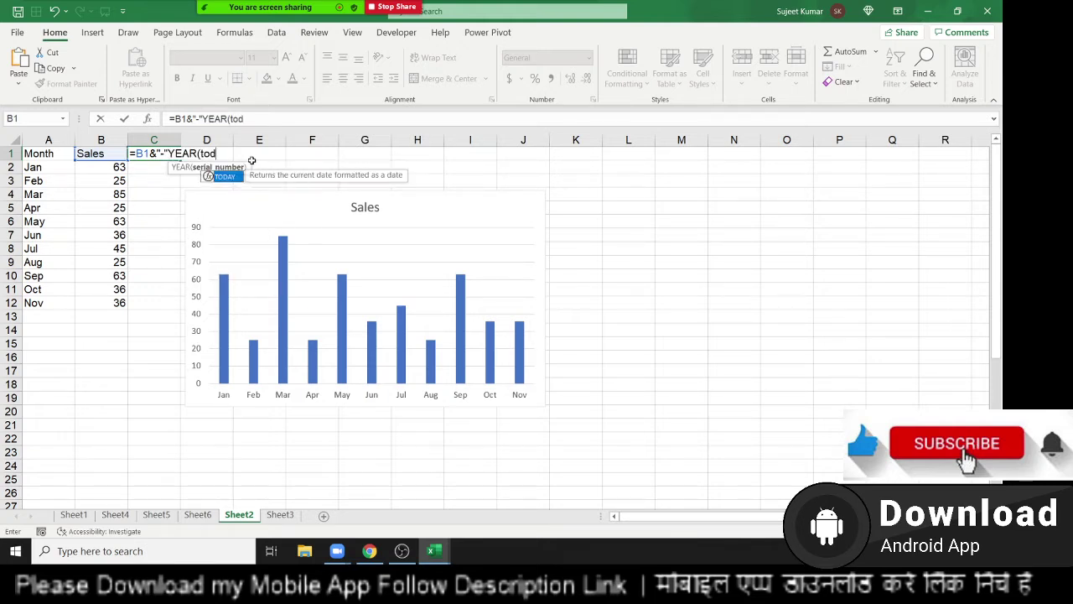
{"action": "key", "text": "Tab"}
{"action": "type", "text": ")"}
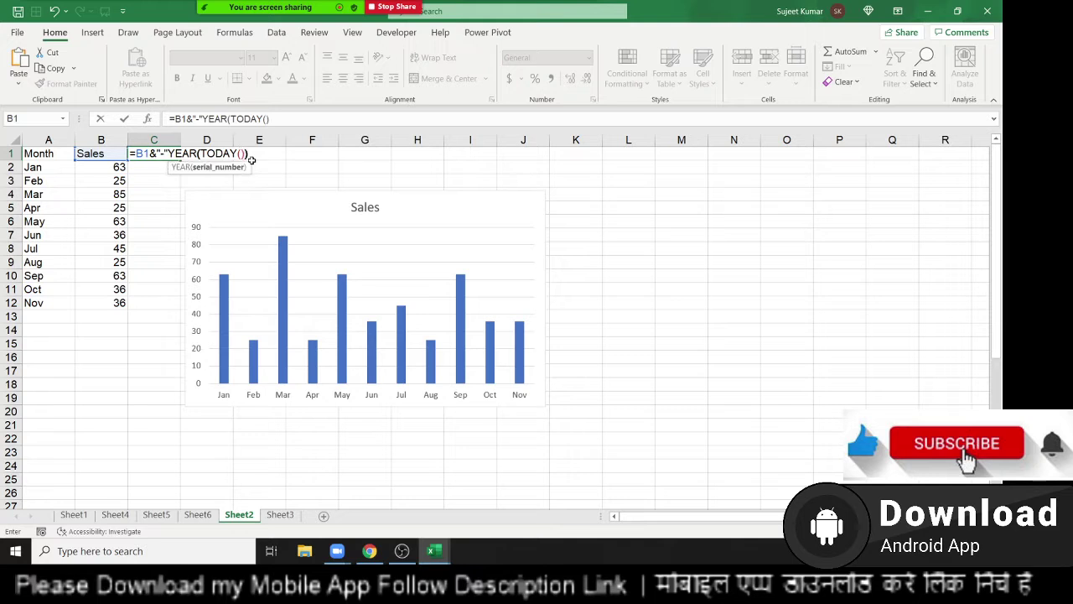
{"action": "type", "text": ")"}
{"action": "key", "text": "Return"}
{"action": "key", "text": "Return"}
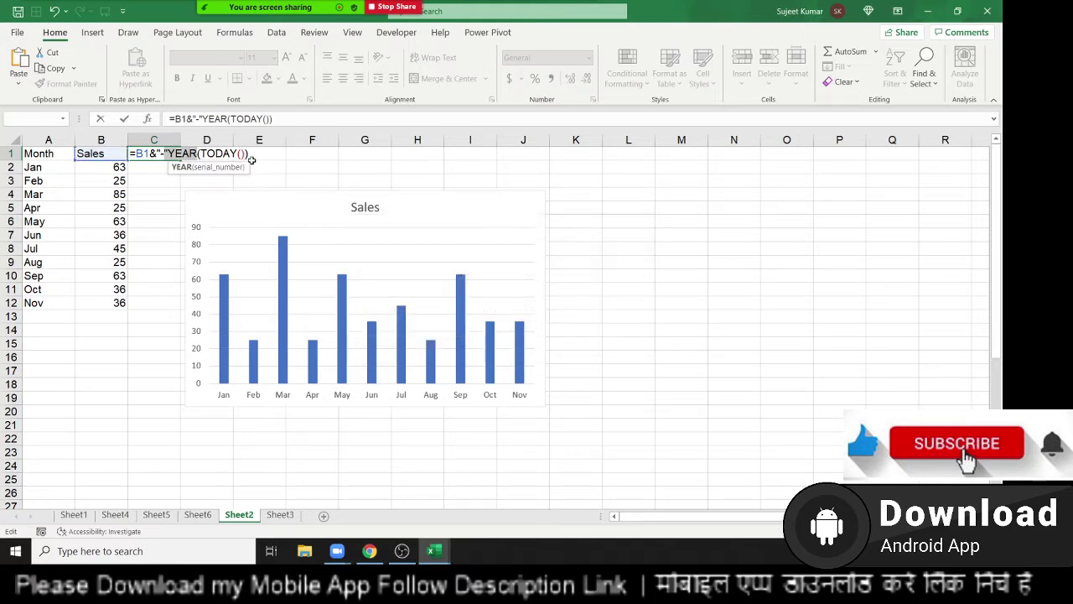
{"action": "key", "text": "Left"}
{"action": "key", "text": "Left"}
{"action": "key", "text": "Left"}
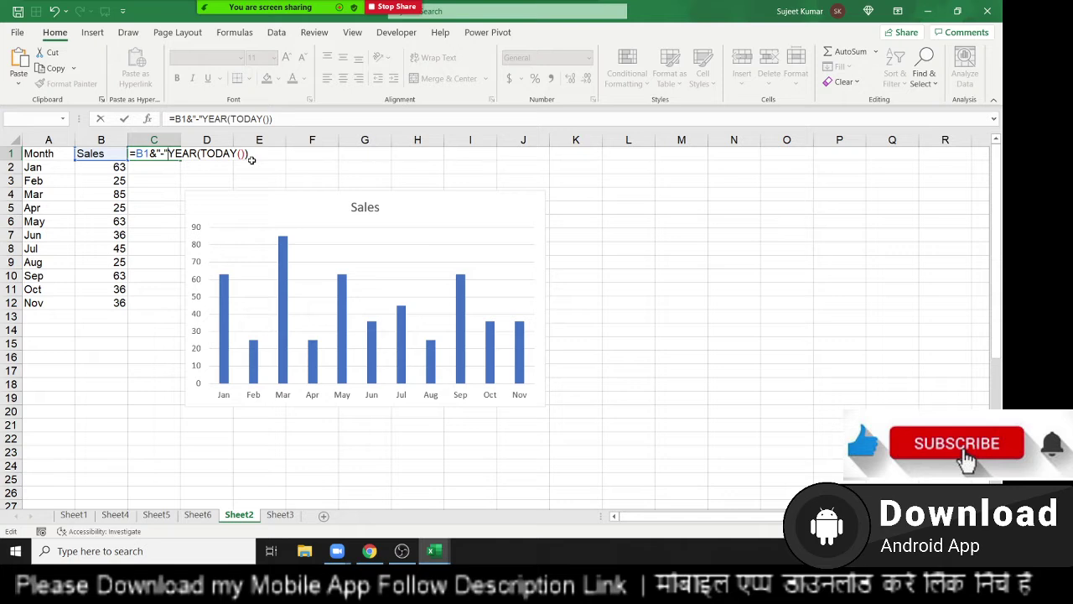
{"action": "type", "text": "&"}
{"action": "key", "text": "ctrl+Return"}
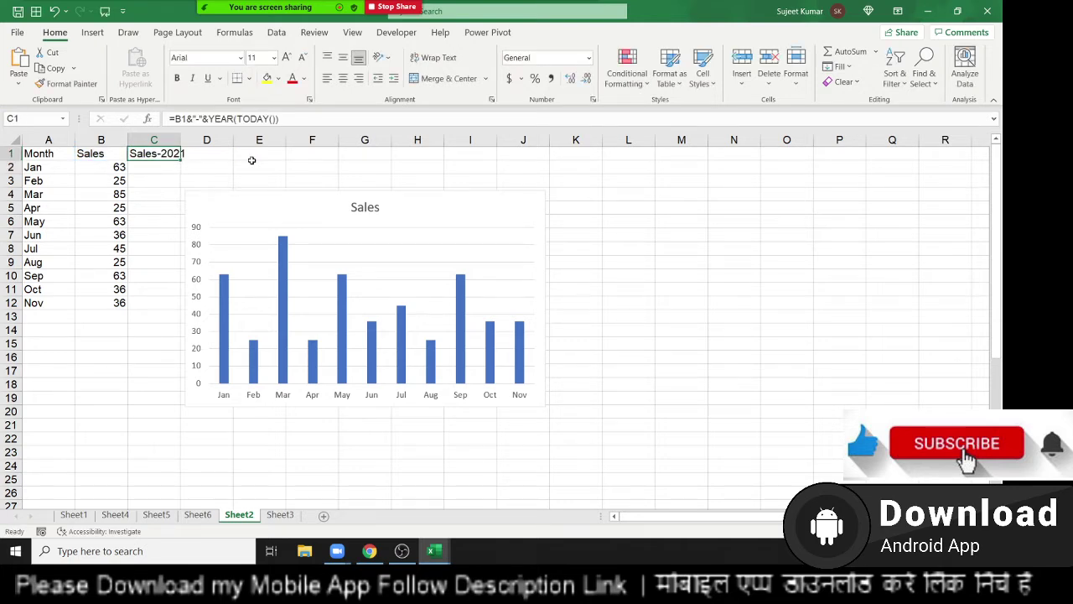
Change the series name in the chart's SERIES formula from Sheet2!$B$1 to Sheet2!$C$1.
{"action": "left_click", "coordinate": [275, 220]}
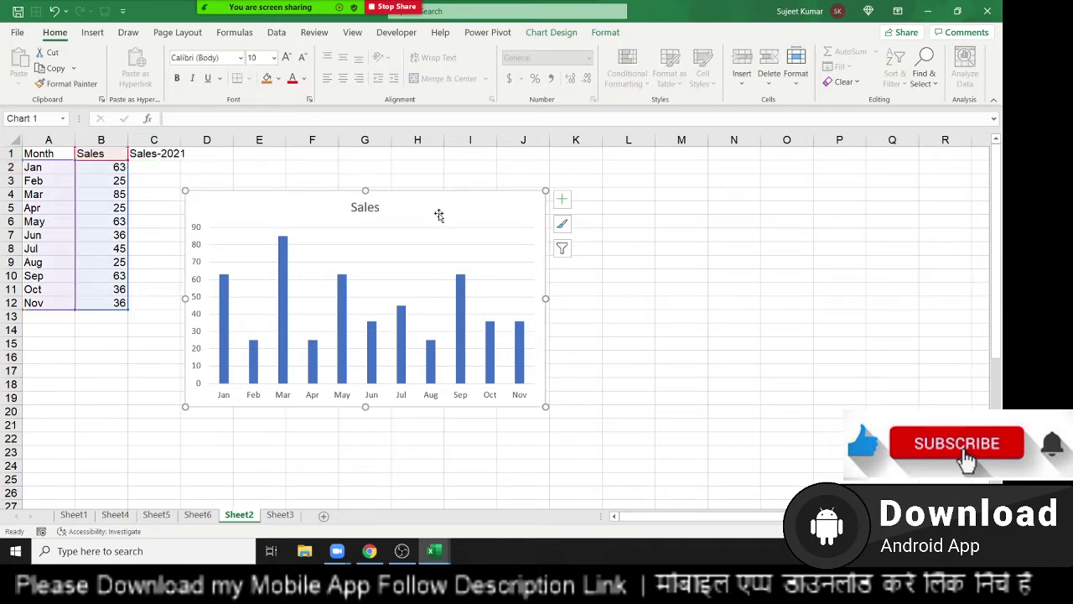
{"action": "left_click", "coordinate": [141, 158]}
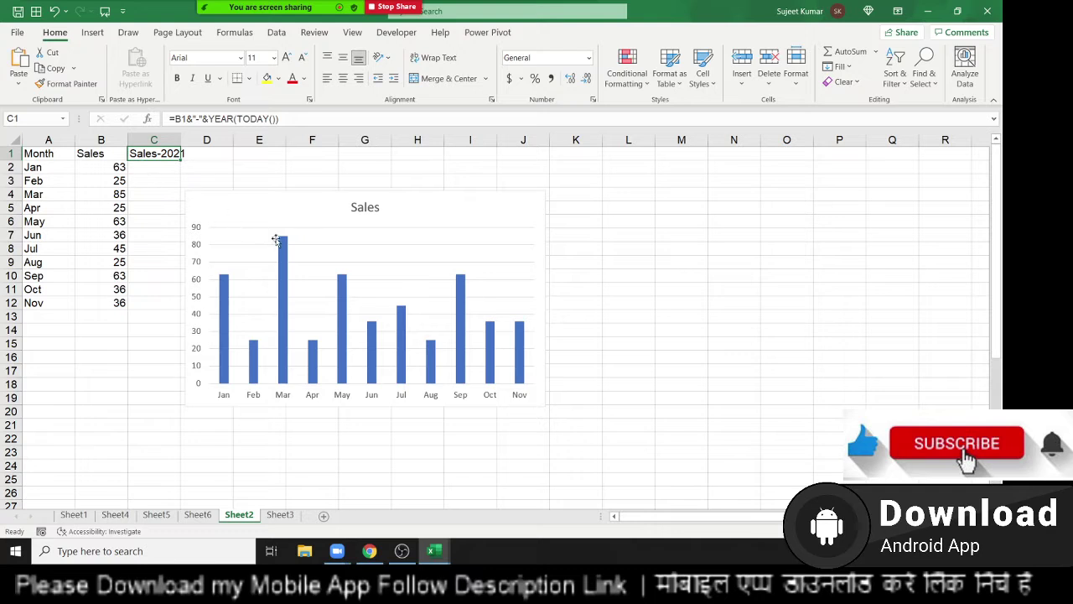
{"action": "left_click", "coordinate": [298, 215]}
{"action": "left_click", "coordinate": [282, 249]}
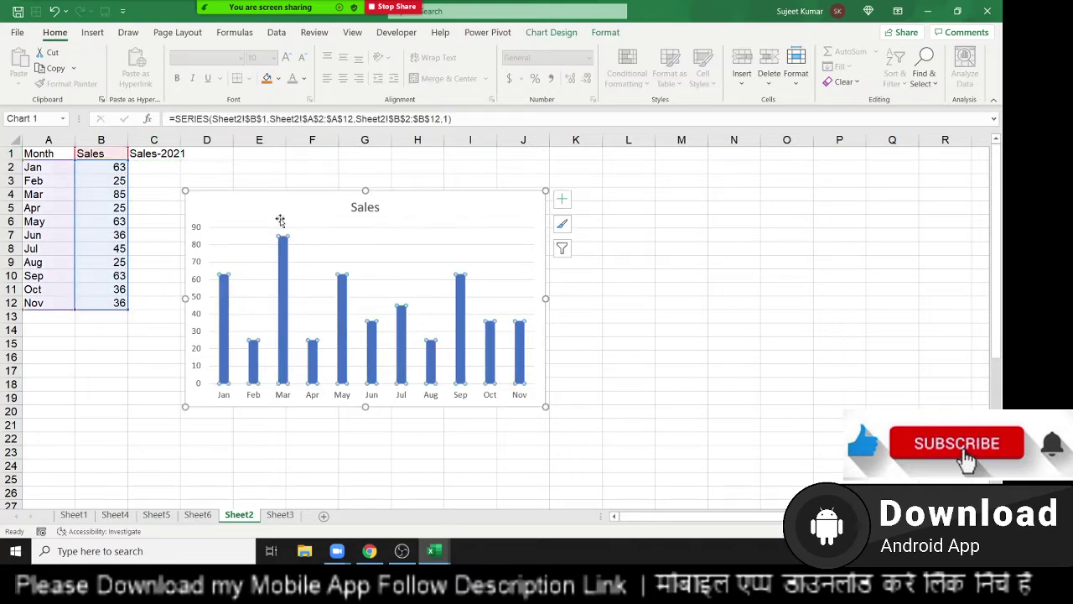
{"action": "left_click", "coordinate": [265, 118]}
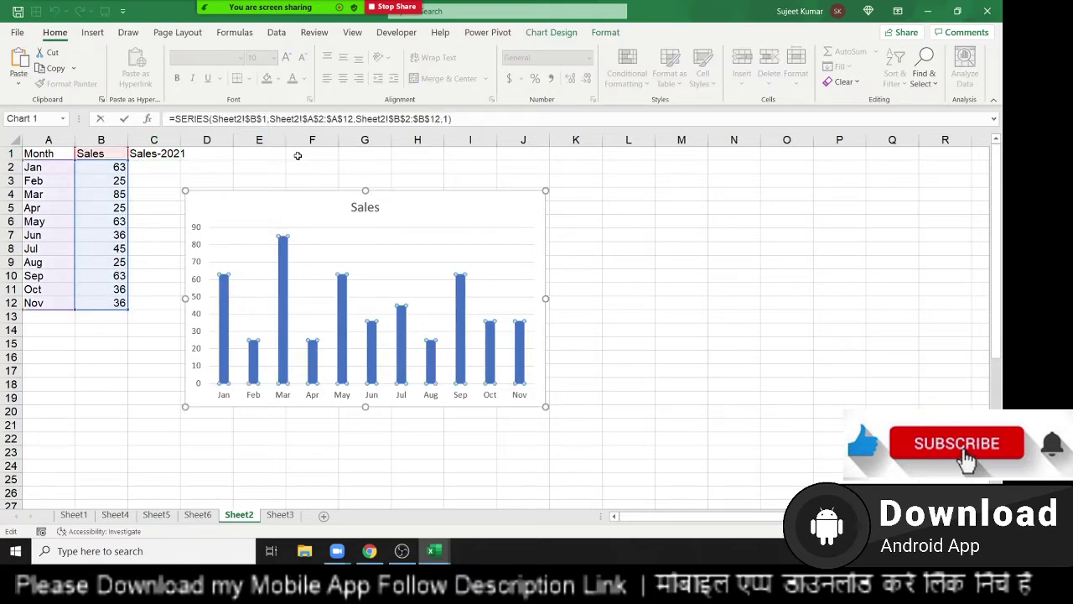
{"action": "key", "text": "BackSpace"}
{"action": "key", "text": "BackSpace"}
{"action": "key", "text": "BackSpace"}
{"action": "key", "text": "BackSpace"}
{"action": "key", "text": "BackSpace"}
{"action": "key", "text": "BackSpace"}
{"action": "key", "text": "BackSpace"}
{"action": "key", "text": "BackSpace"}
{"action": "key", "text": "BackSpace"}
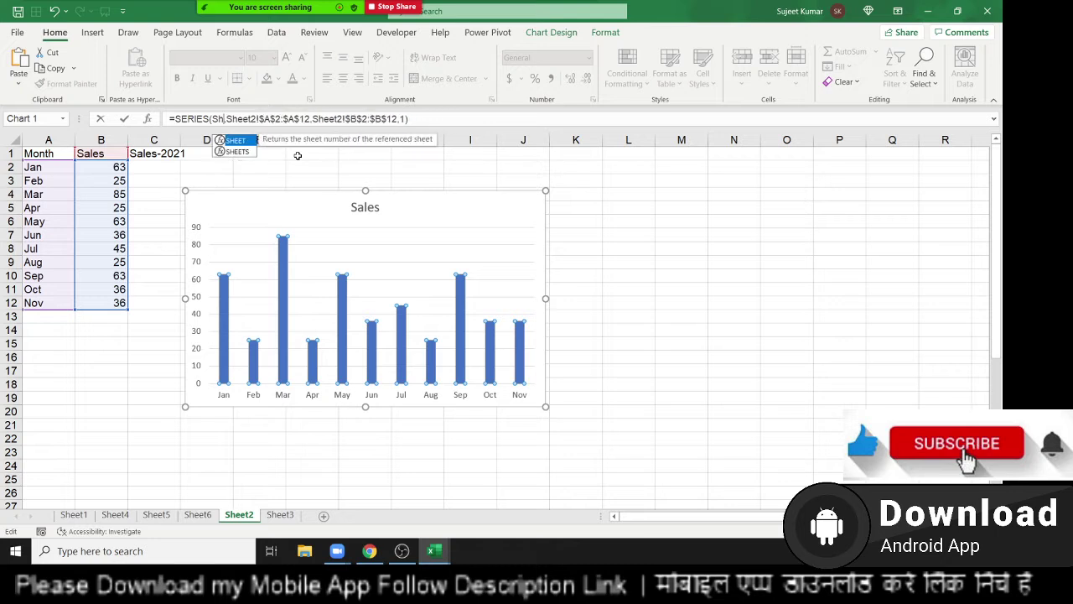
{"action": "key", "text": "BackSpace"}
{"action": "key", "text": "BackSpace"}
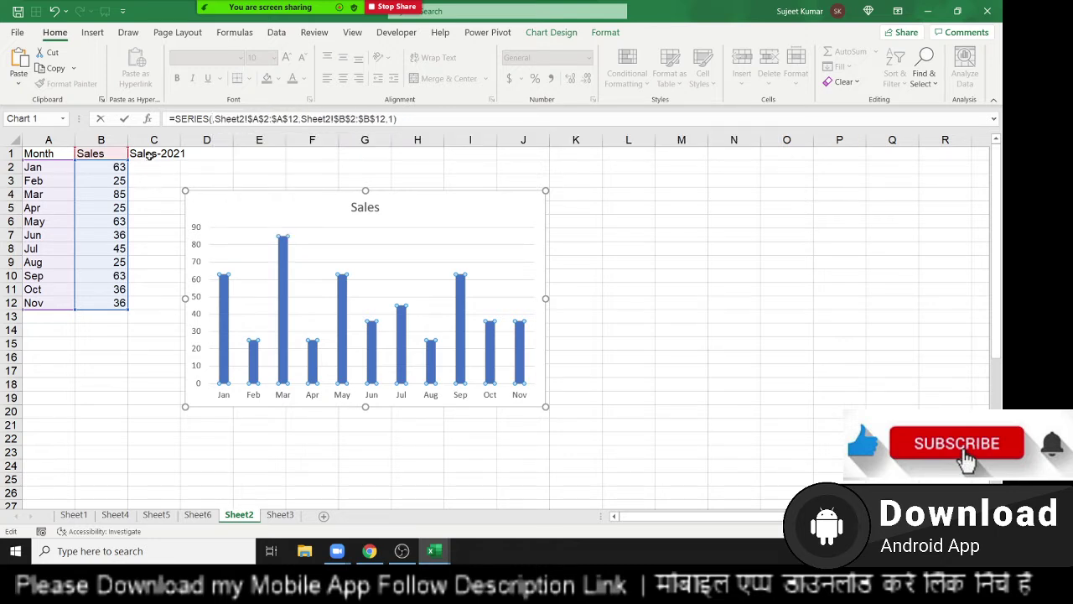
{"action": "left_click", "coordinate": [148, 153]}
{"action": "key", "text": "Return"}
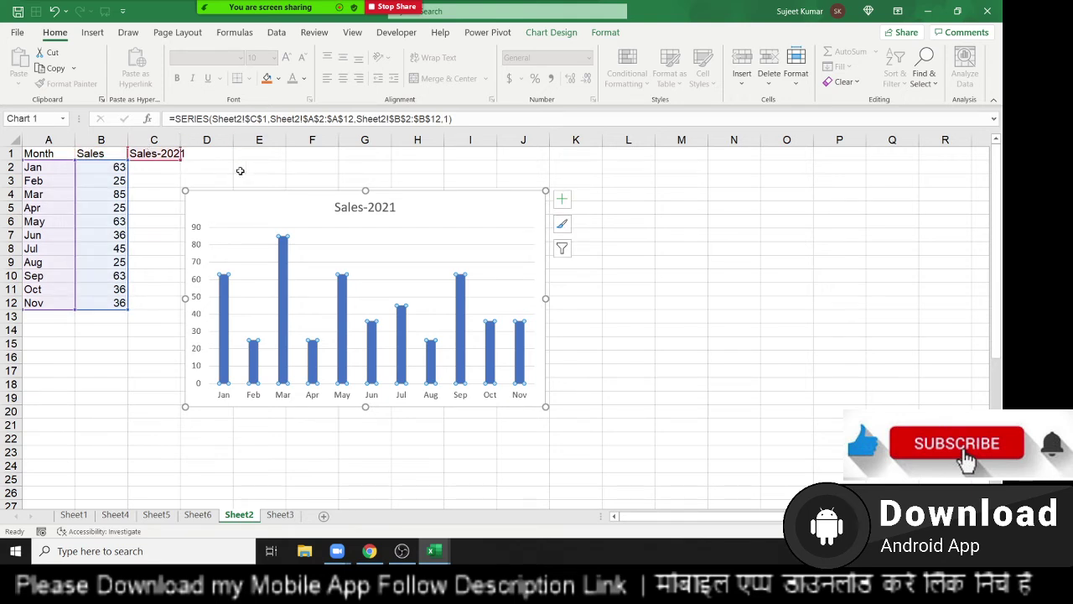
{"action": "left_click", "coordinate": [149, 190]}
{"action": "left_click", "coordinate": [103, 154]}
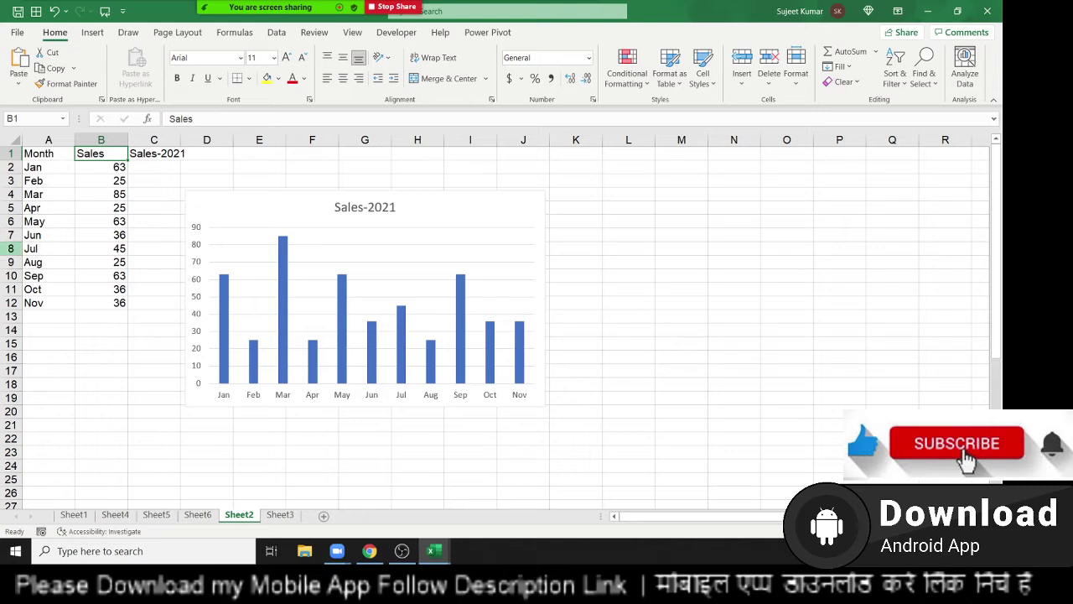
Rename the B1 header to Comm so C1 and the chart title read Comm -2021.
{"action": "type", "text": "Comm"}
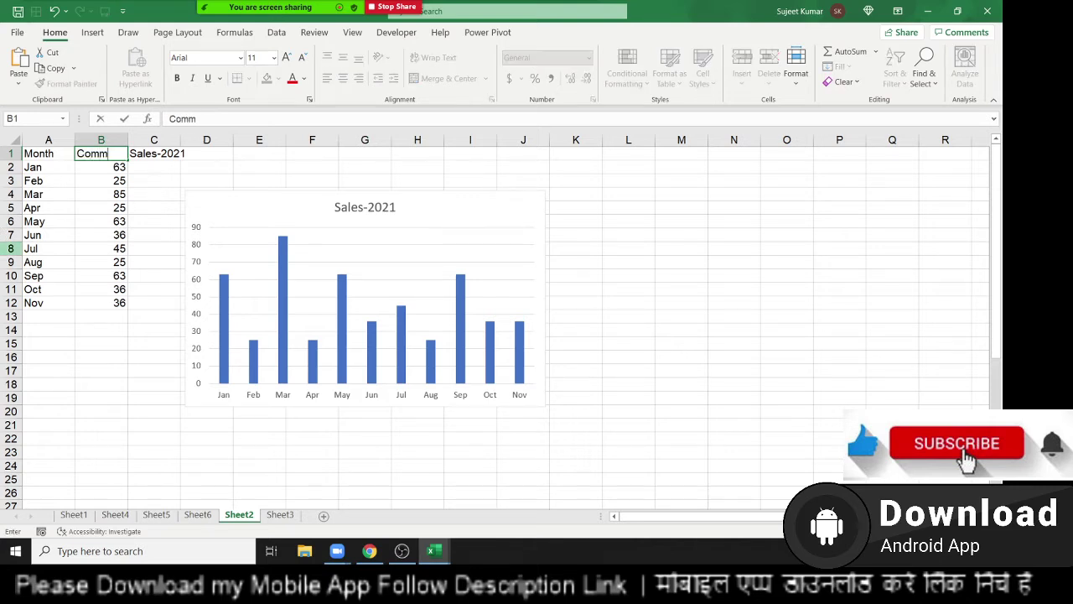
{"action": "key", "text": "Return"}
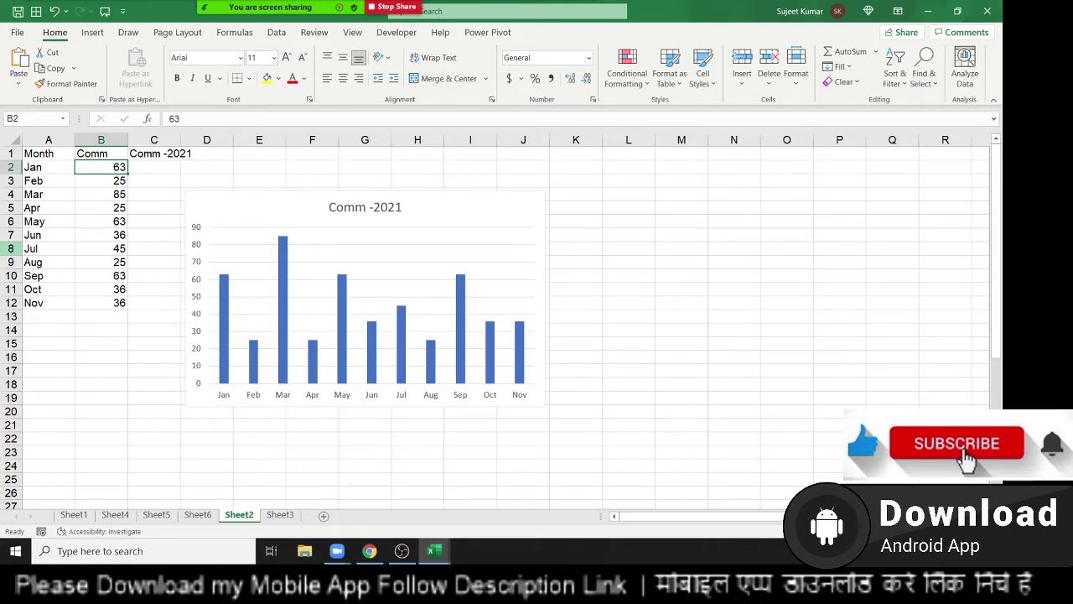
On Sheet3, clear the Total and Date labels from columns A:B and add a new sheet.
{"action": "left_click", "coordinate": [285, 515]}
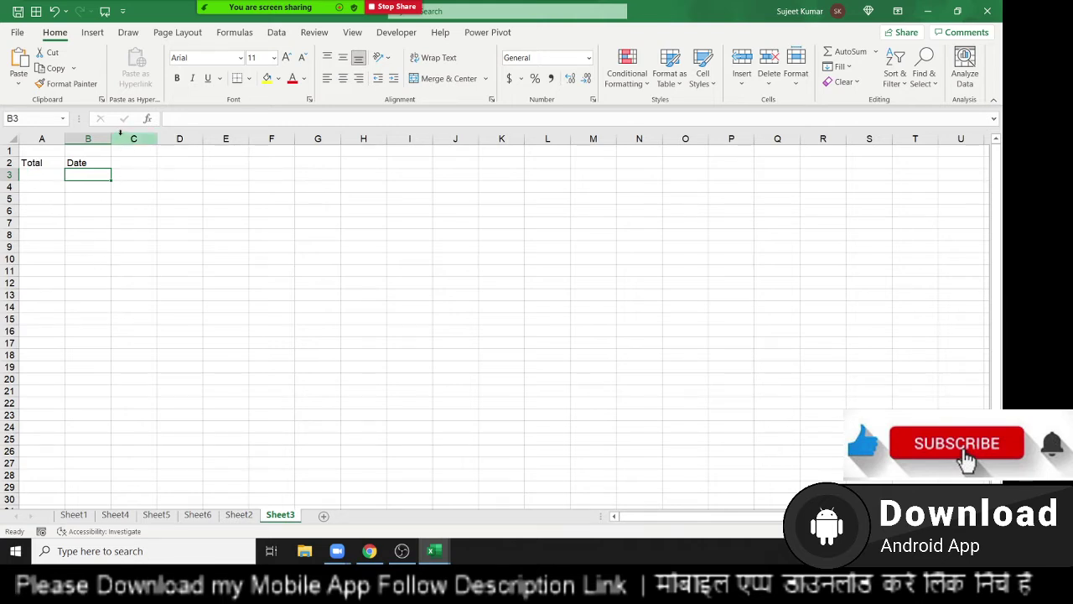
{"action": "left_click_drag", "start_coordinate": [88, 138], "coordinate": [37, 138]}
{"action": "key", "text": "Delete"}
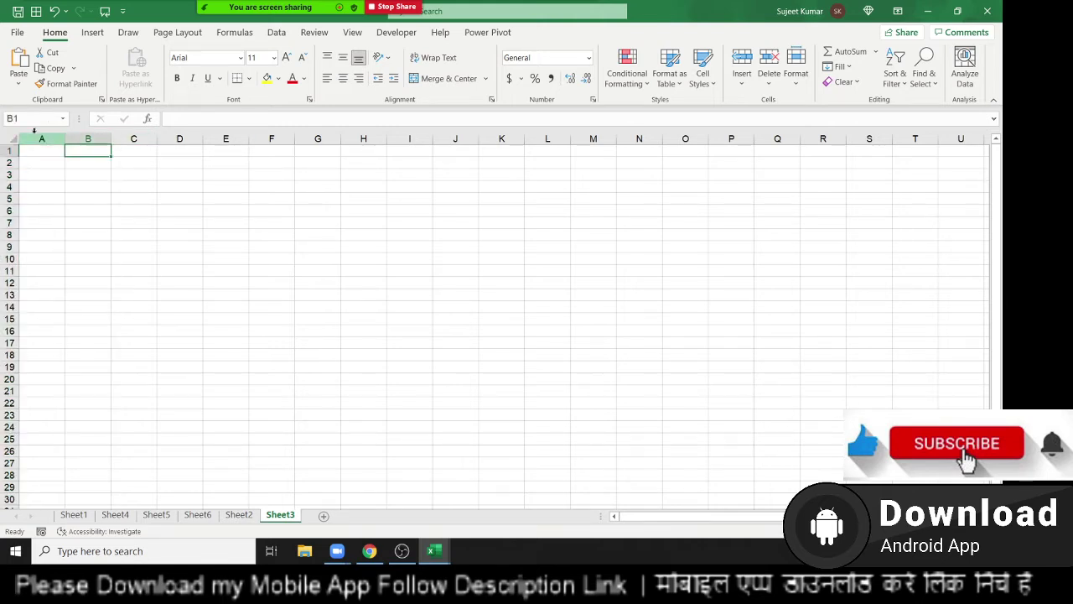
{"action": "key", "text": "Left"}
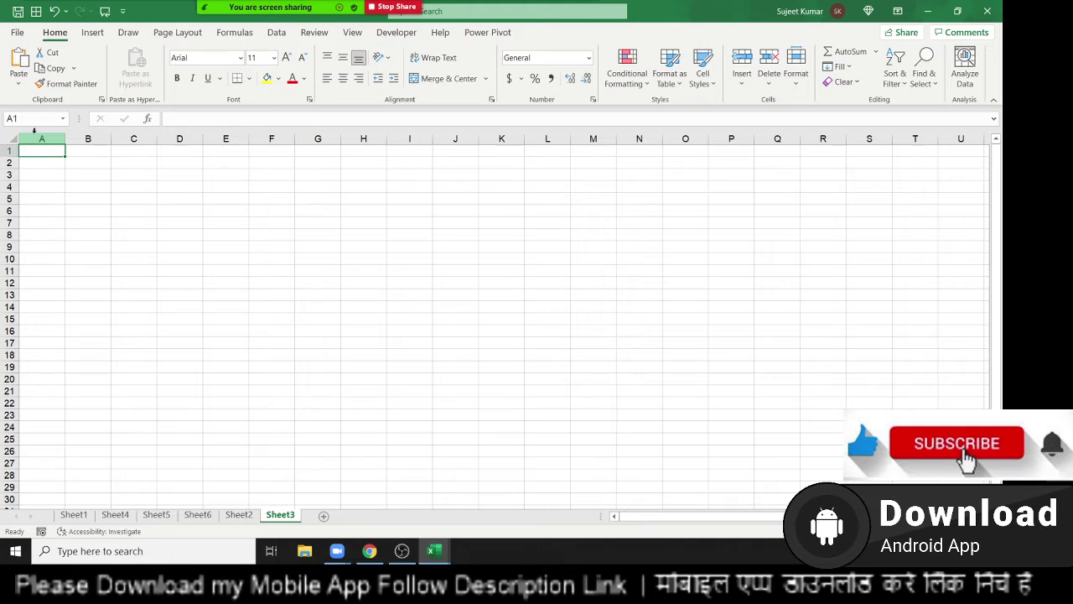
{"action": "left_click", "coordinate": [324, 515]}
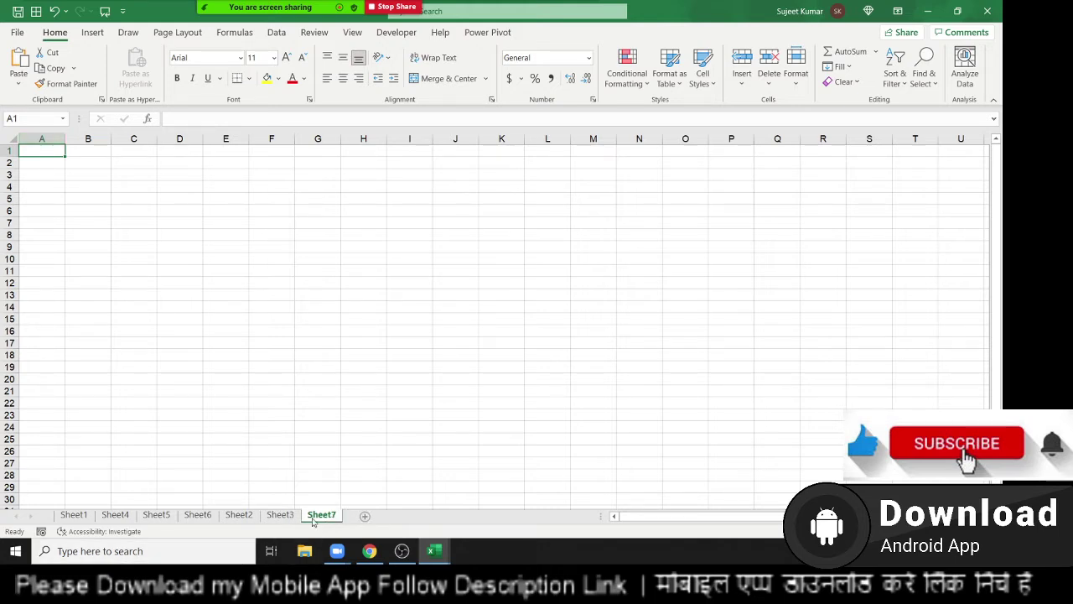
{"action": "left_click", "coordinate": [280, 517]}
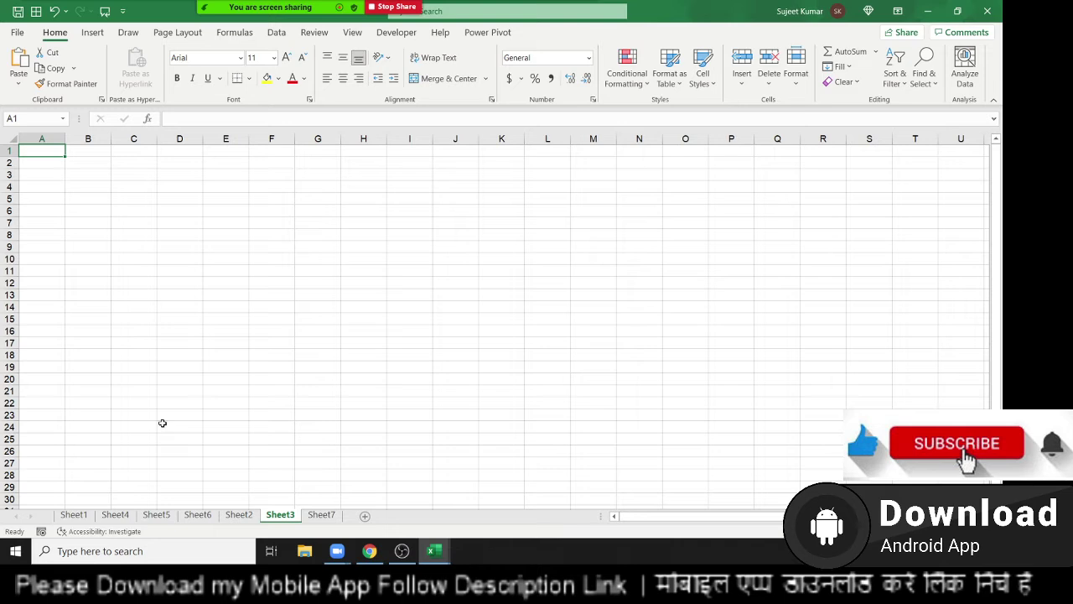
Enter the headers Name and Q1 in A1:B1 and a first name in A2.
{"action": "type", "text": "Name"}
{"action": "key", "text": "Up"}
{"action": "key", "text": "Right"}
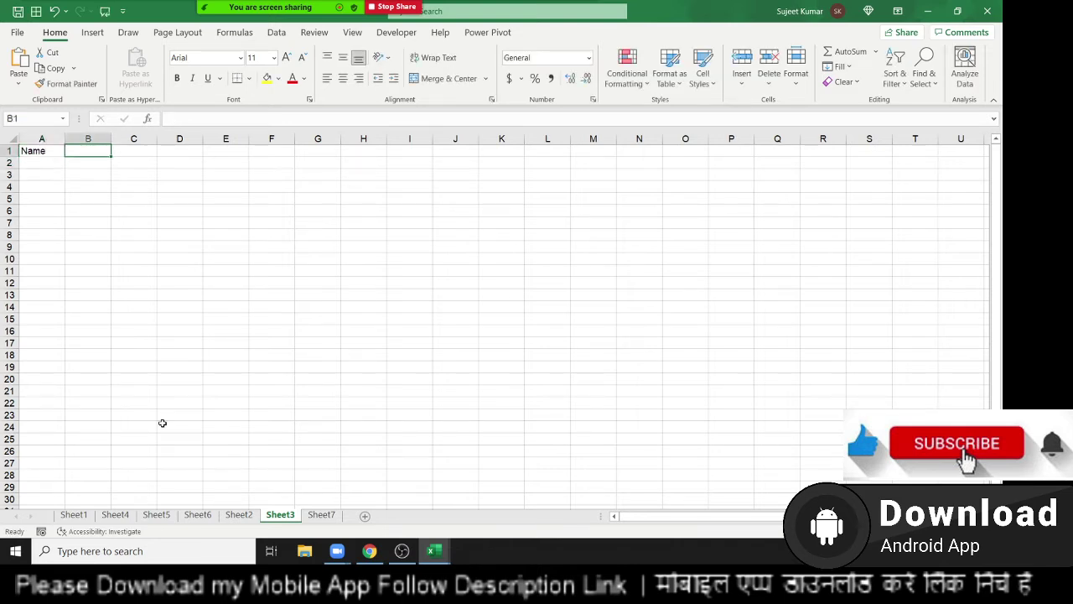
{"action": "type", "text": "Q1"}
{"action": "key", "text": "Return"}
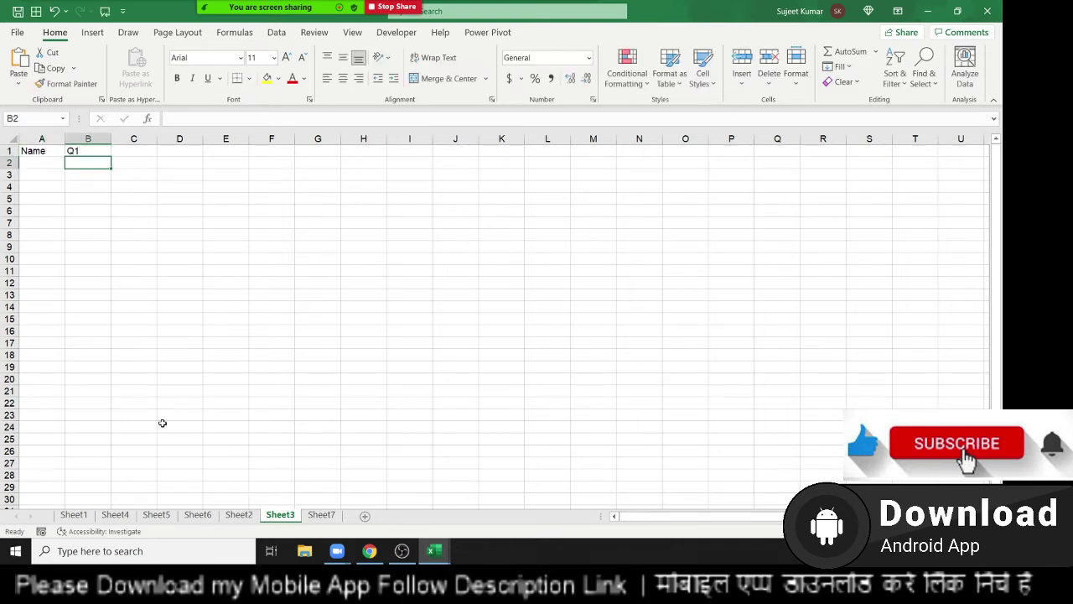
{"action": "key", "text": "Left"}
{"action": "type", "text": "Puja"}
{"action": "key", "text": "Return"}
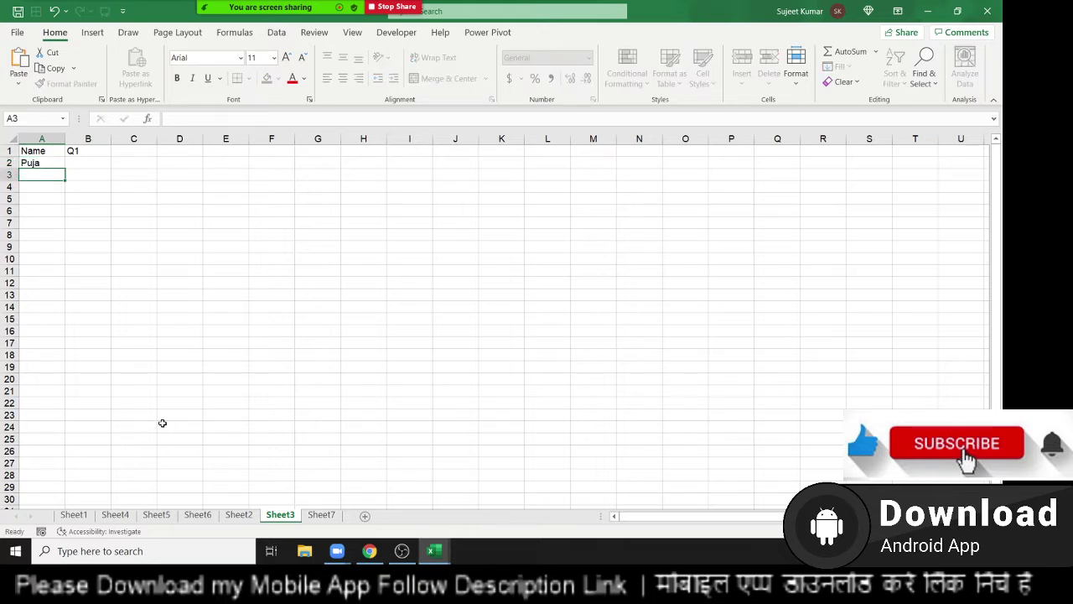
{"action": "left_click", "coordinate": [52, 161]}
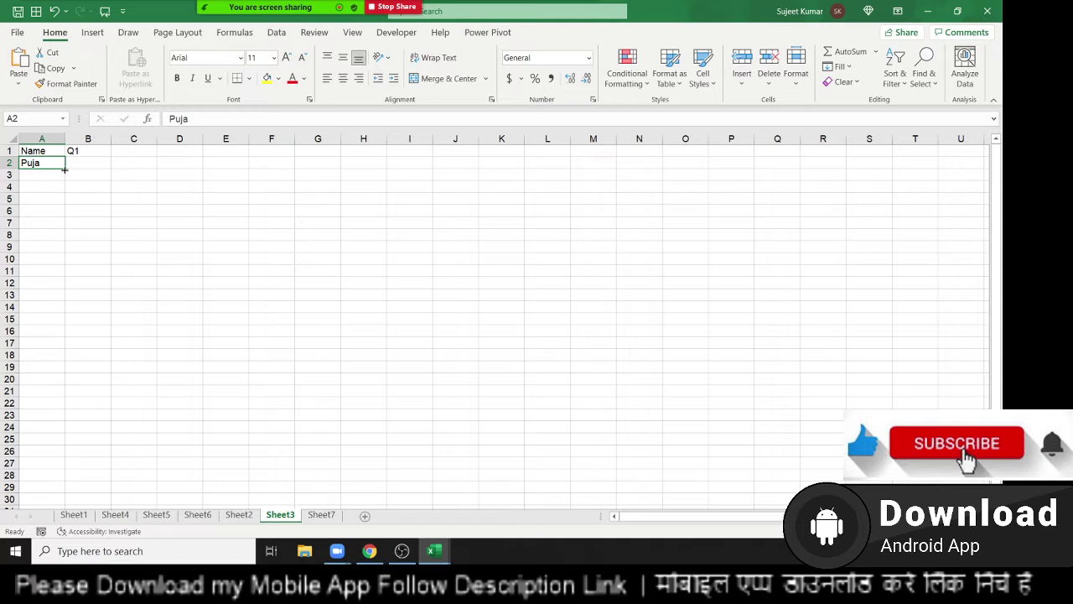
Fill names down to row 16 and enter a RANDBETWEEN score formula in B2.
{"action": "left_click_drag", "start_coordinate": [64, 168], "coordinate": [64, 333]}
{"action": "left_click", "coordinate": [90, 164]}
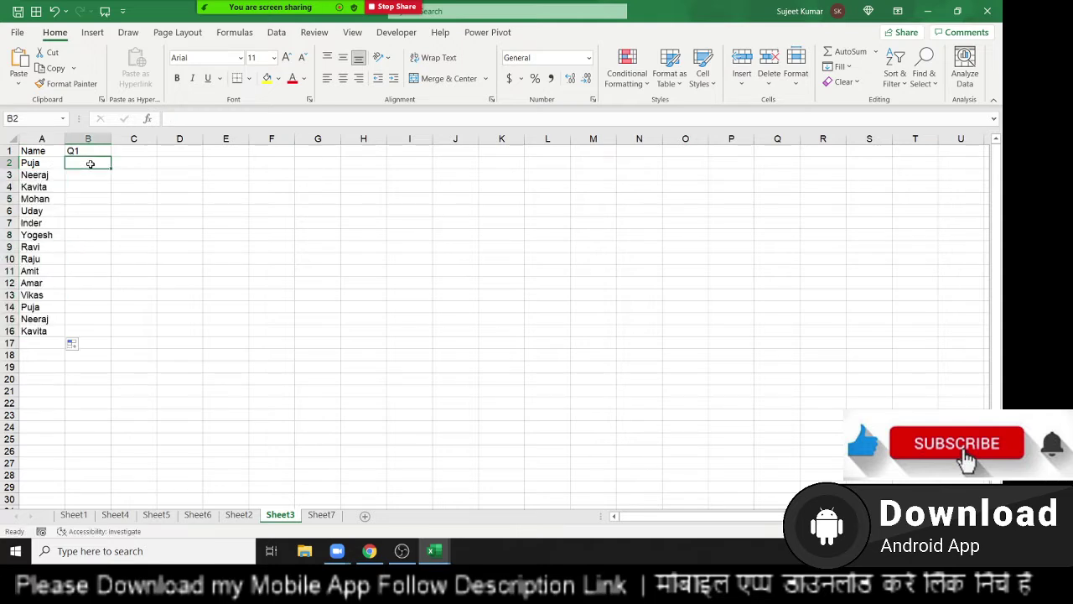
{"action": "type", "text": "=ra"}
{"action": "key", "text": "Down"}
{"action": "key", "text": "Down"}
{"action": "key", "text": "Down"}
{"action": "key", "text": "Tab"}
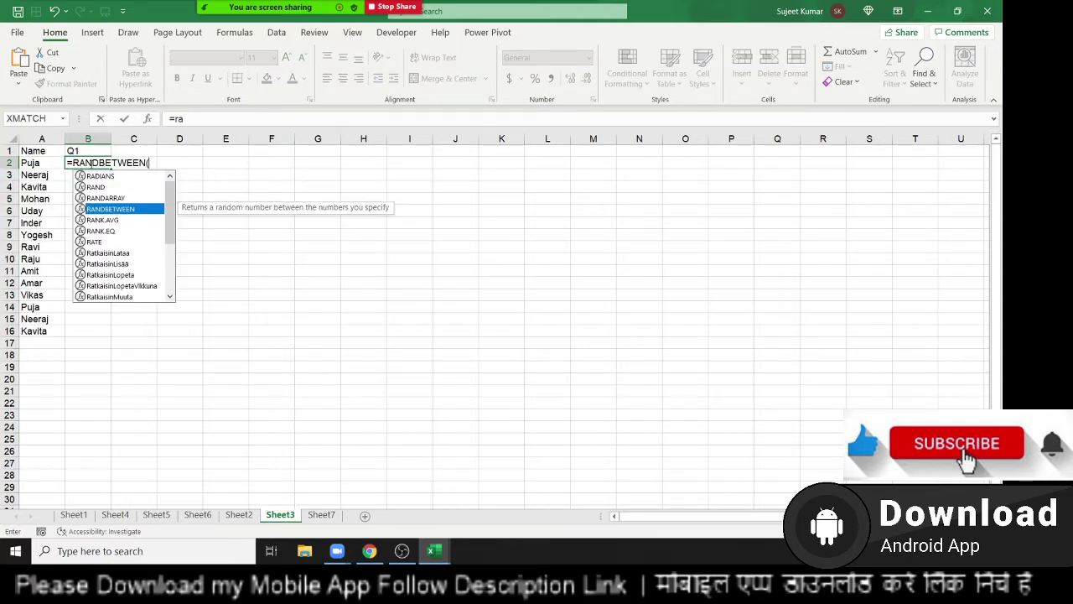
{"action": "type", "text": "1"}
{"action": "type", "text": "0,9"}
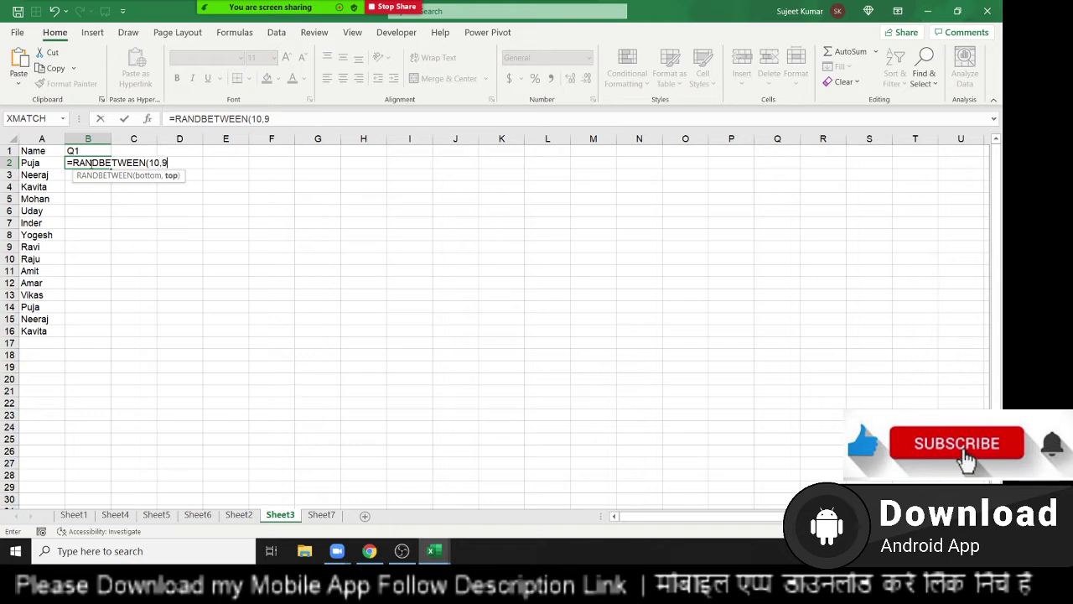
{"action": "type", "text": "0"}
{"action": "key", "text": "Return"}
Fill the score formula down from B2 to B16.
{"action": "key", "text": "Left"}
{"action": "key", "text": "ctrl+Down"}
{"action": "key", "text": "ctrl+Down"}
{"action": "key", "text": "ctrl+Right"}
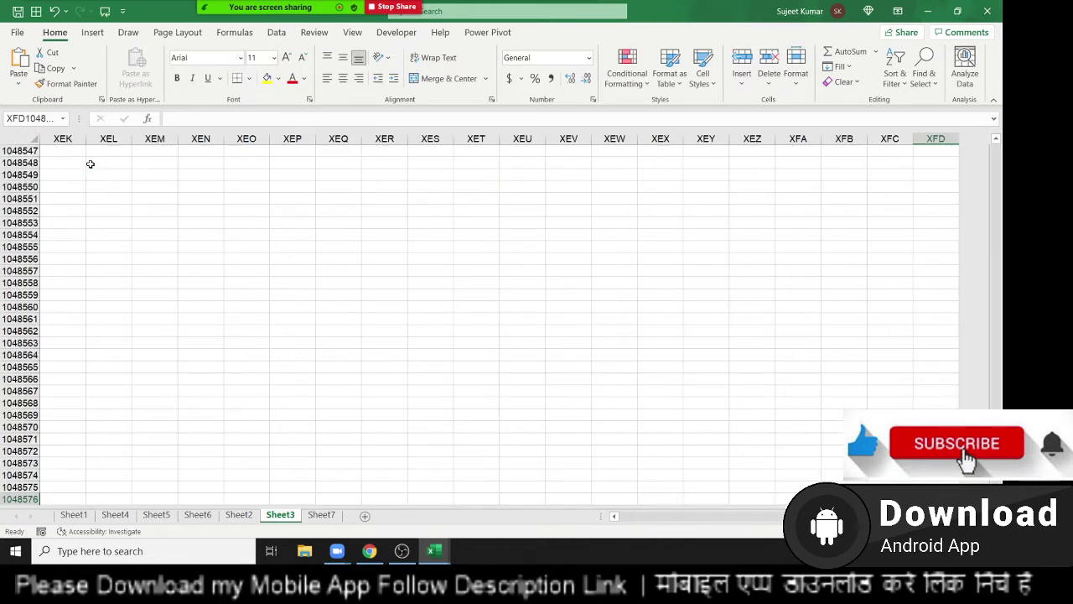
{"action": "key", "text": "ctrl+Up"}
{"action": "key", "text": "ctrl+Home"}
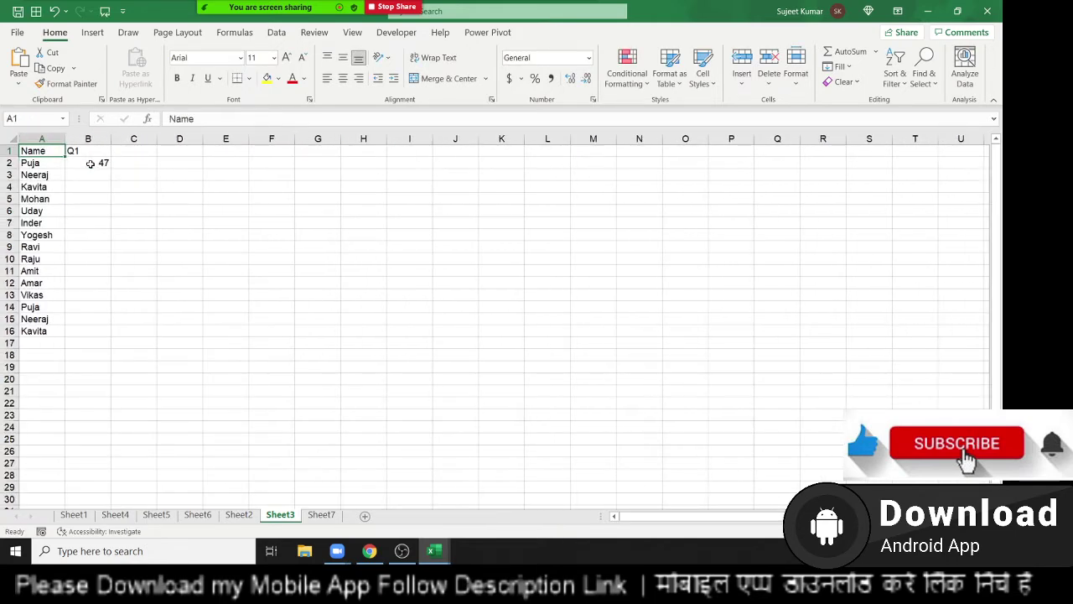
{"action": "key", "text": "ctrl+Down"}
{"action": "key", "text": "Right"}
{"action": "key", "text": "ctrl+shift+Up"}
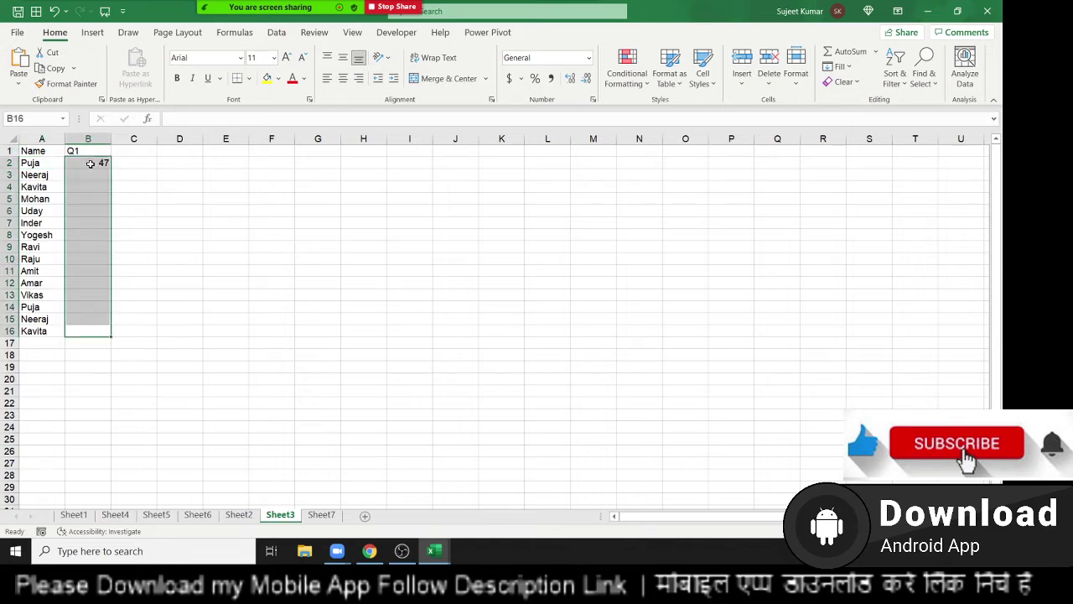
{"action": "key", "text": "ctrl+d"}
Convert the Q1 scores in B2:B16 to fixed values with Paste Values.
{"action": "key", "text": "ctrl+c"}
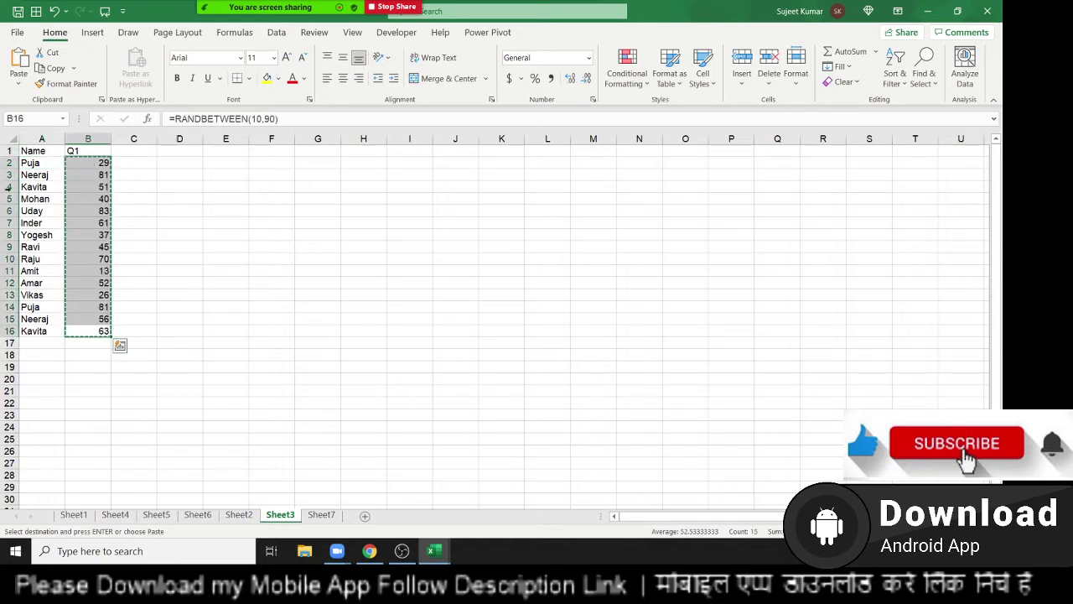
{"action": "left_click", "coordinate": [18, 83]}
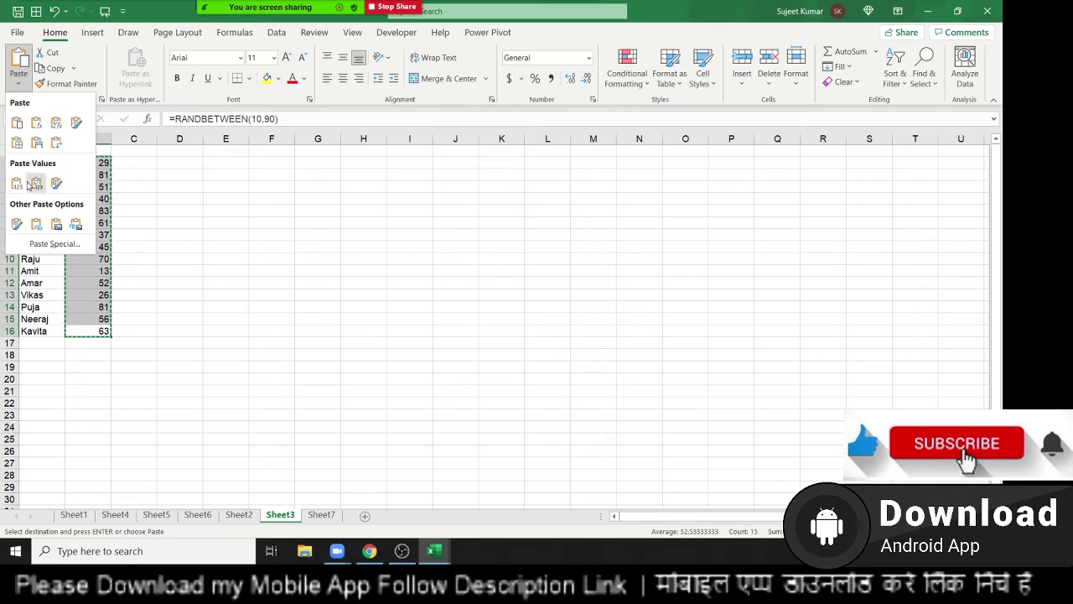
{"action": "left_click", "coordinate": [21, 184]}
{"action": "key", "text": "Escape"}
Copy the Name and Q1 table A1:B16 and switch to Sheet7.
{"action": "key", "text": "Up"}
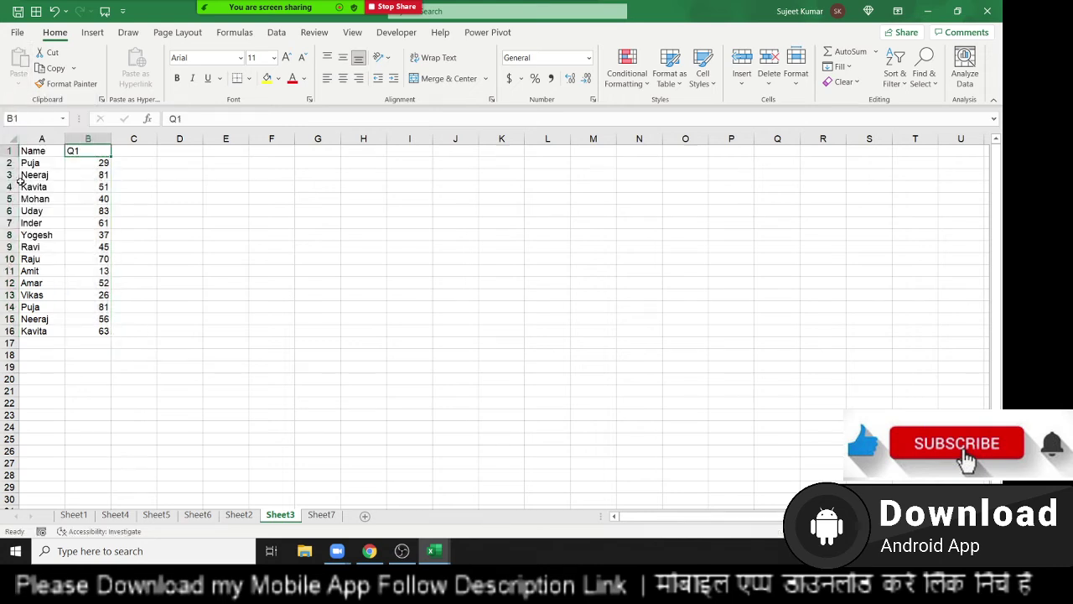
{"action": "key", "text": "Left"}
{"action": "left_click_drag", "start_coordinate": [33, 151], "coordinate": [92, 330]}
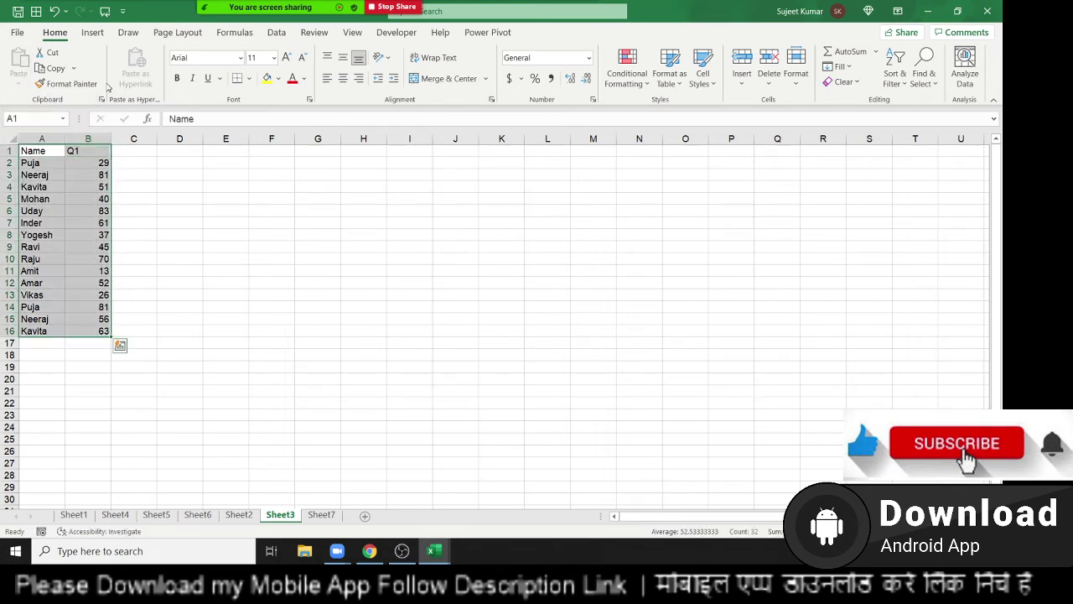
{"action": "key", "text": "ctrl+c"}
{"action": "left_click", "coordinate": [318, 514]}
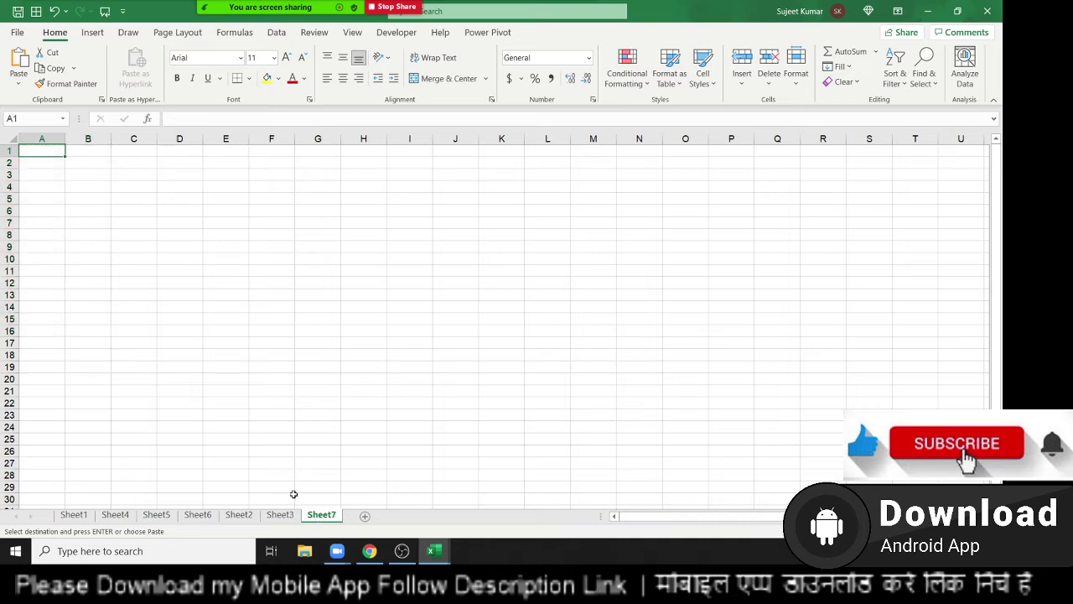
Paste the table into Sheet7, rename B1 to Q2, and enter =RANDBETWEEN(10,90) in B2.
{"action": "key", "text": "ctrl+v"}
{"action": "left_click", "coordinate": [75, 152]}
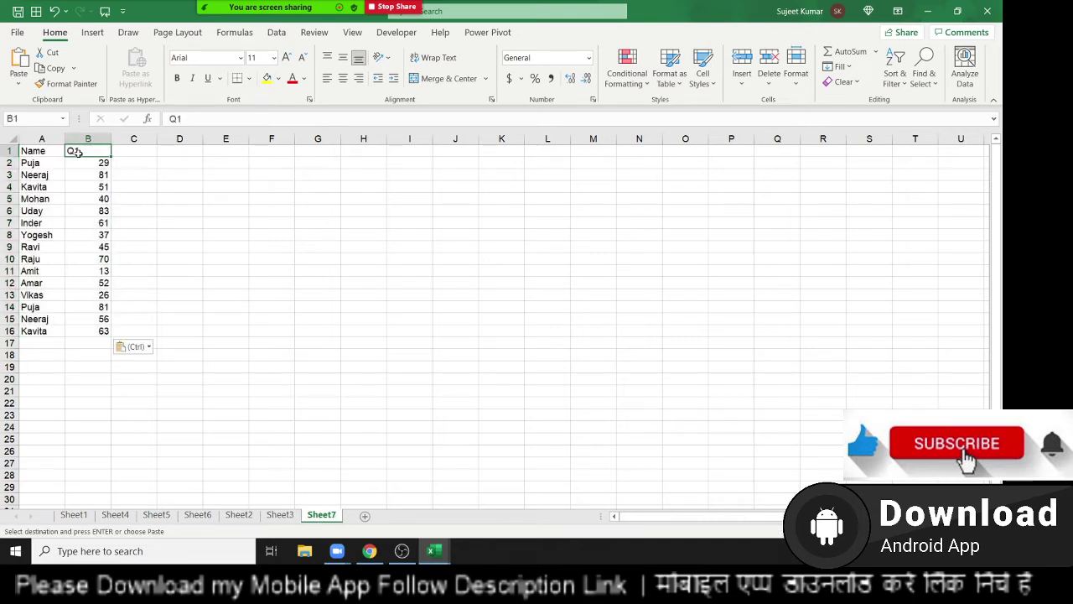
{"action": "type", "text": "Q2"}
{"action": "key", "text": "Return"}
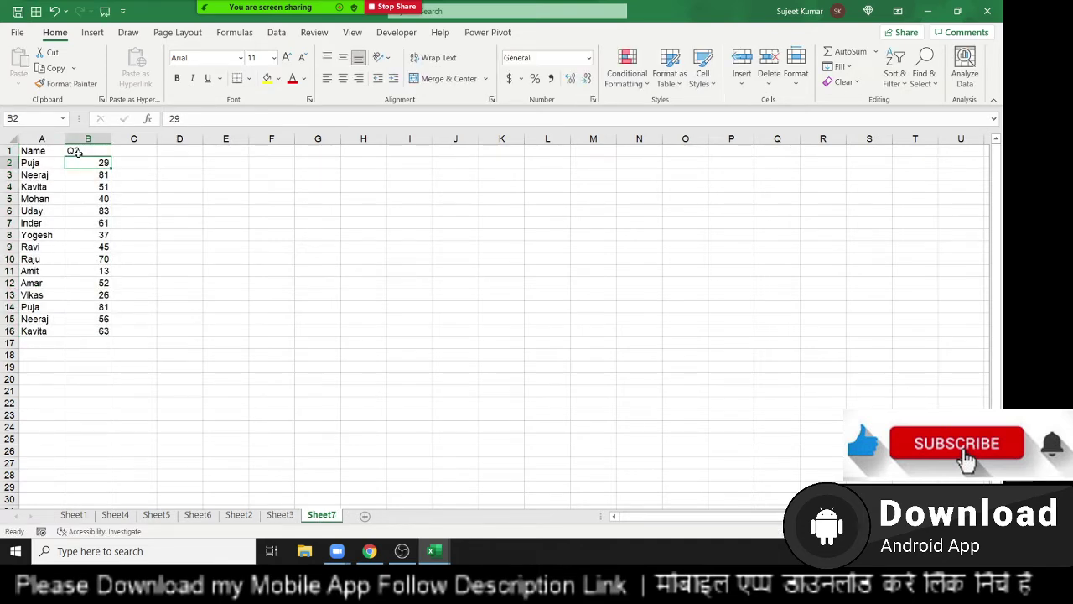
{"action": "type", "text": "=ra"}
{"action": "key", "text": "Down"}
{"action": "key", "text": "Down"}
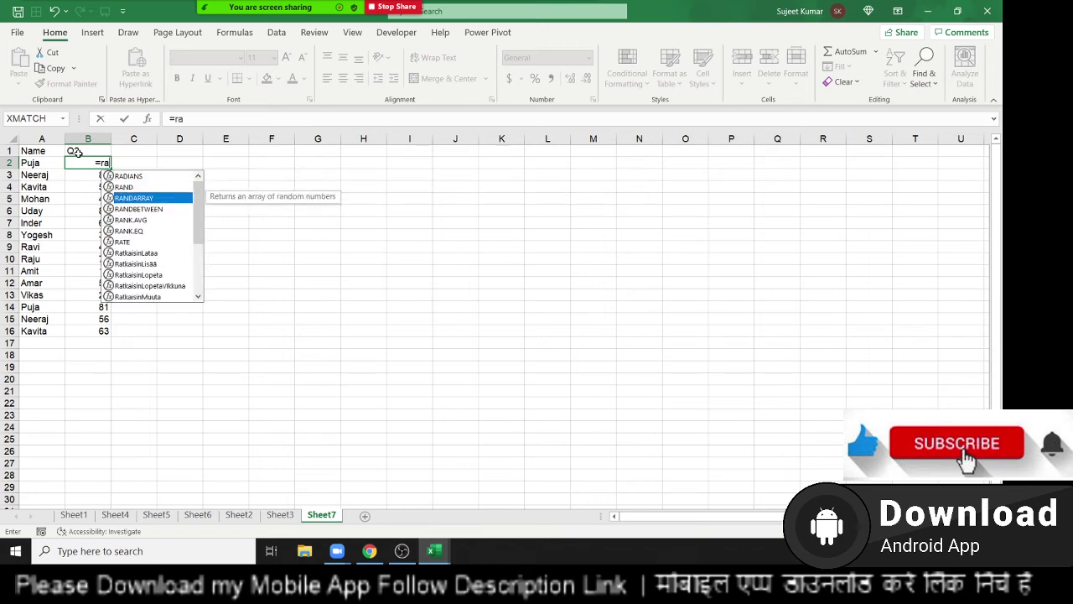
{"action": "key", "text": "Down"}
{"action": "key", "text": "Tab"}
{"action": "type", "text": "10"}
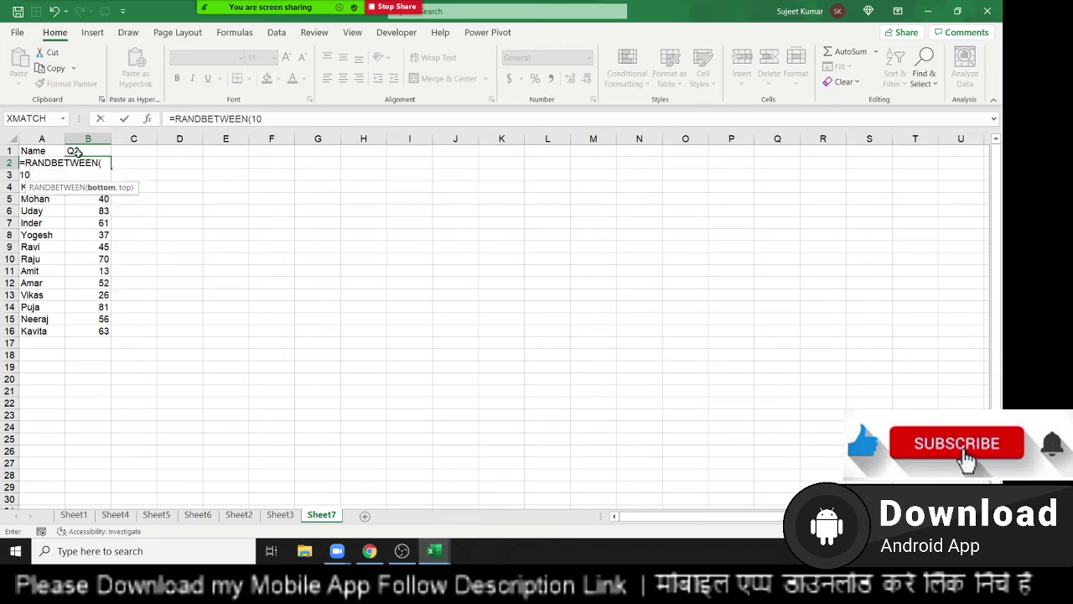
{"action": "type", "text": ",90"}
{"action": "key", "text": "ctrl+Return"}
Fill the Q2 formula down to B16 and paste the scores back as fixed values.
{"action": "key", "text": "ctrl+shift+Down"}
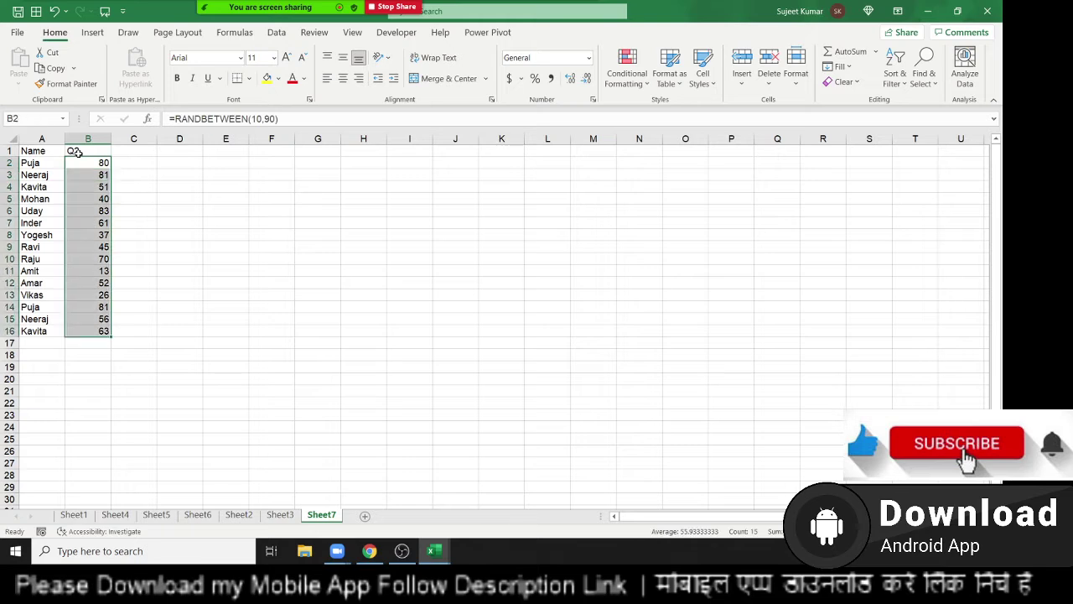
{"action": "key", "text": "ctrl+q"}
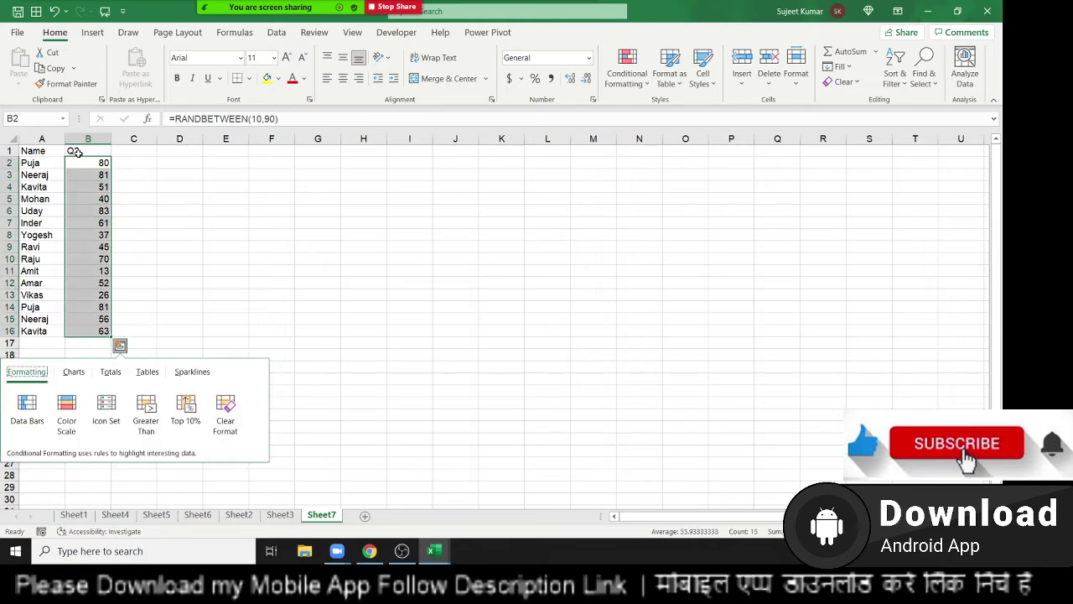
{"action": "key", "text": "Escape"}
{"action": "key", "text": "F9"}
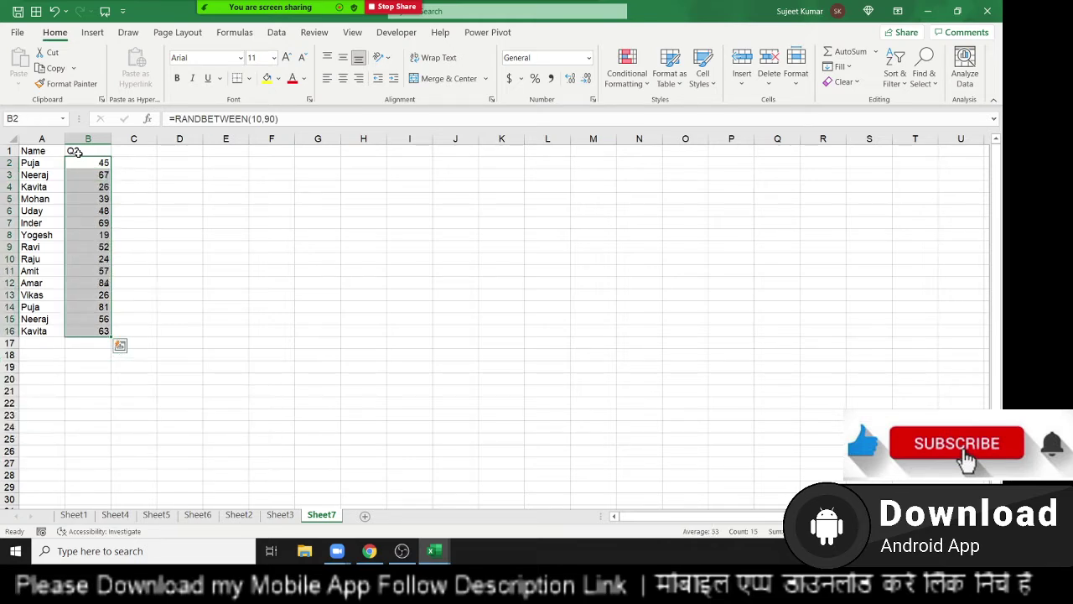
{"action": "key", "text": "ctrl+c"}
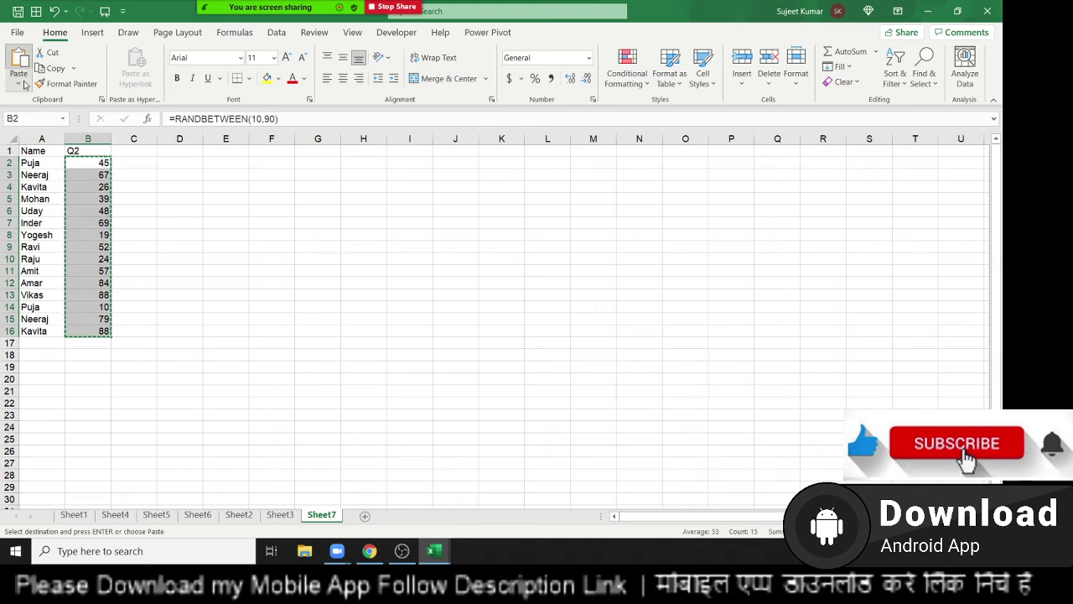
{"action": "left_click", "coordinate": [19, 77]}
{"action": "left_click", "coordinate": [17, 183]}
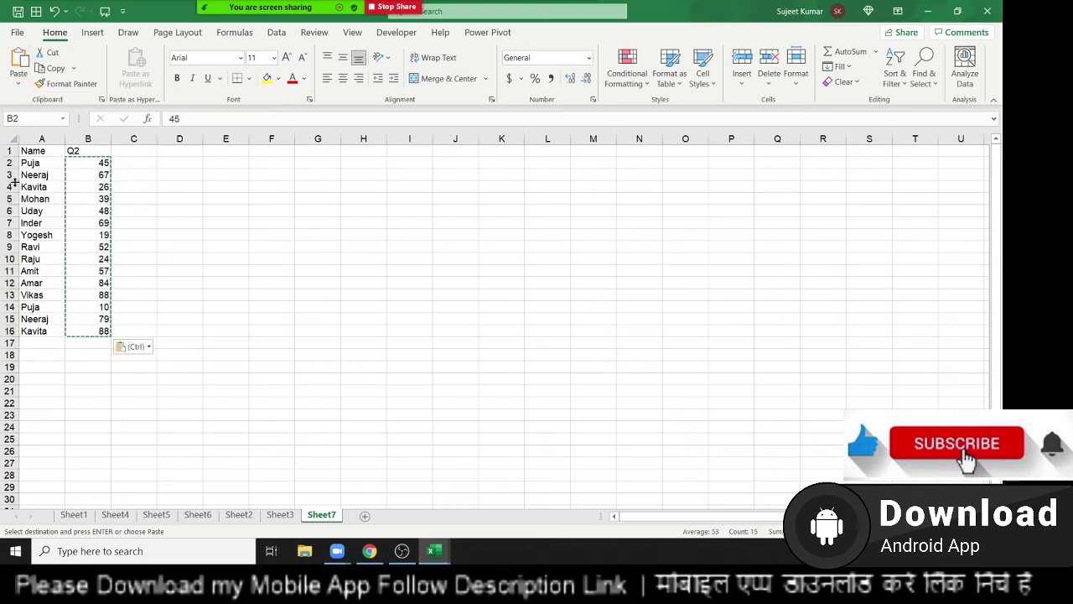
{"action": "left_click", "coordinate": [198, 230]}
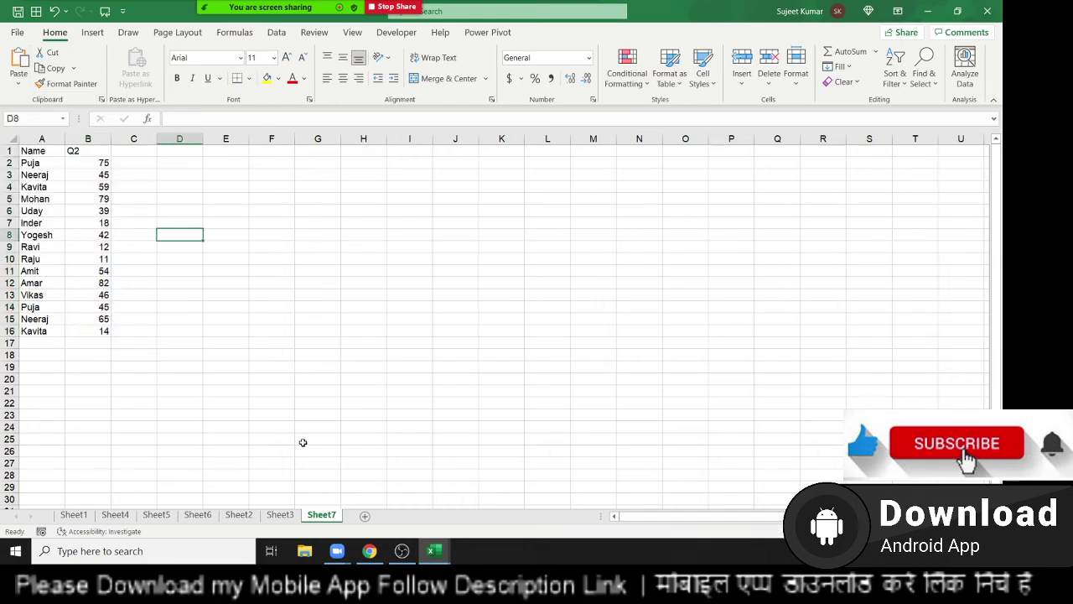
Add a new Sheet8 after reviewing the Q1 and Q2 data on Sheet3 and Sheet7.
{"action": "left_click", "coordinate": [366, 516]}
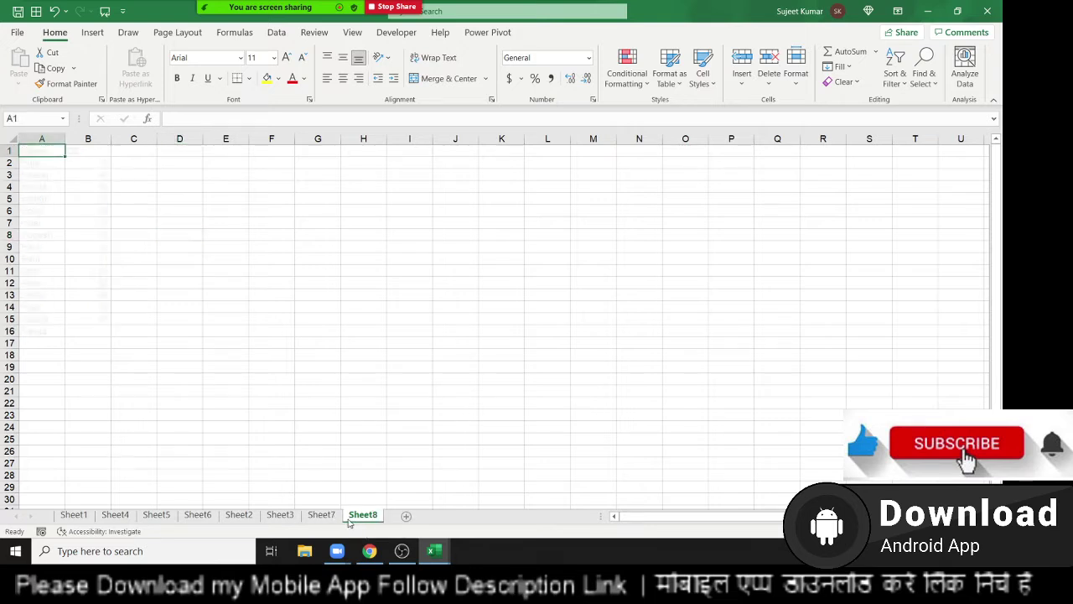
{"action": "left_click", "coordinate": [292, 516]}
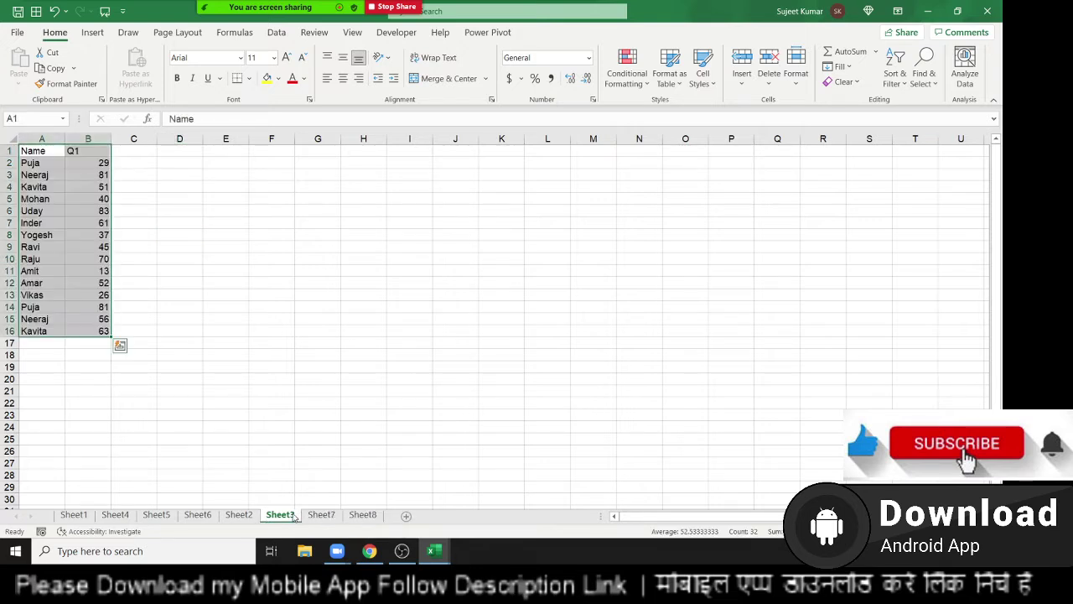
{"action": "left_click", "coordinate": [312, 516]}
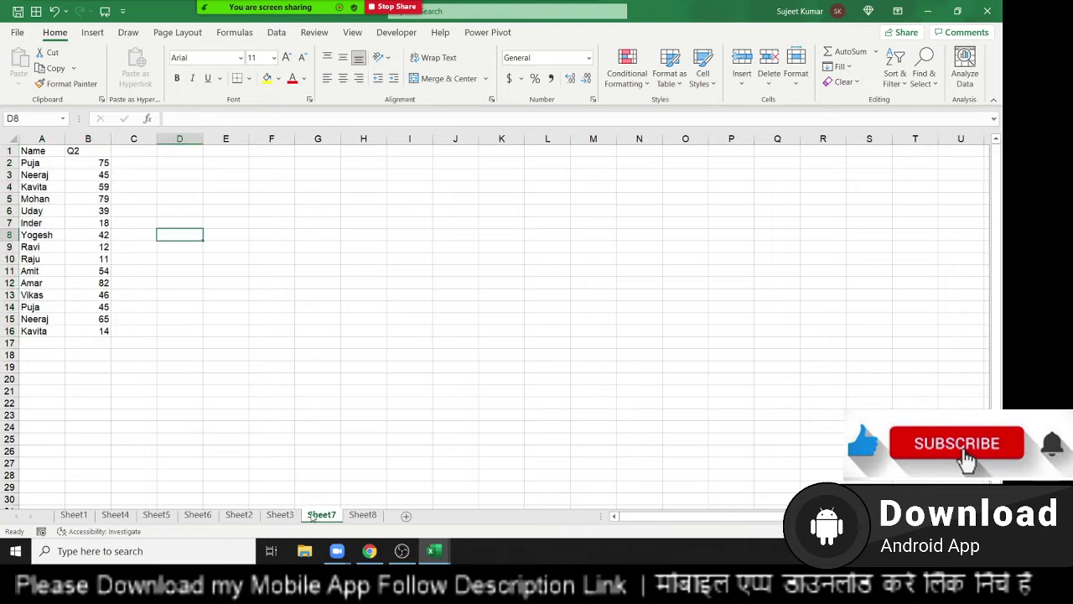
{"action": "left_click", "coordinate": [376, 517]}
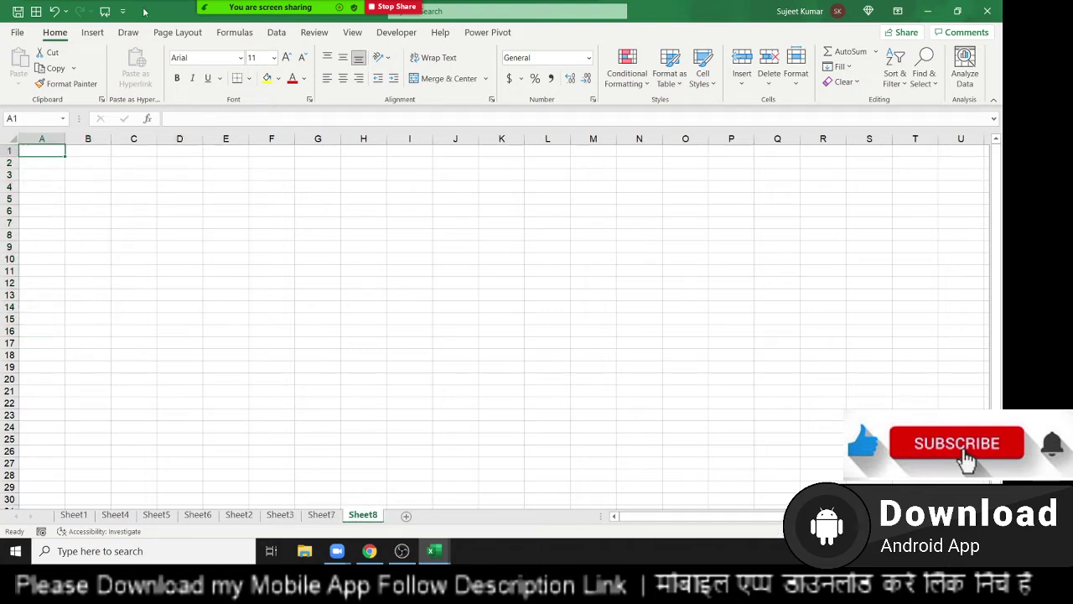
Insert an empty clustered column chart and drag it to Sheet8's top-left corner.
{"action": "left_click", "coordinate": [93, 32]}
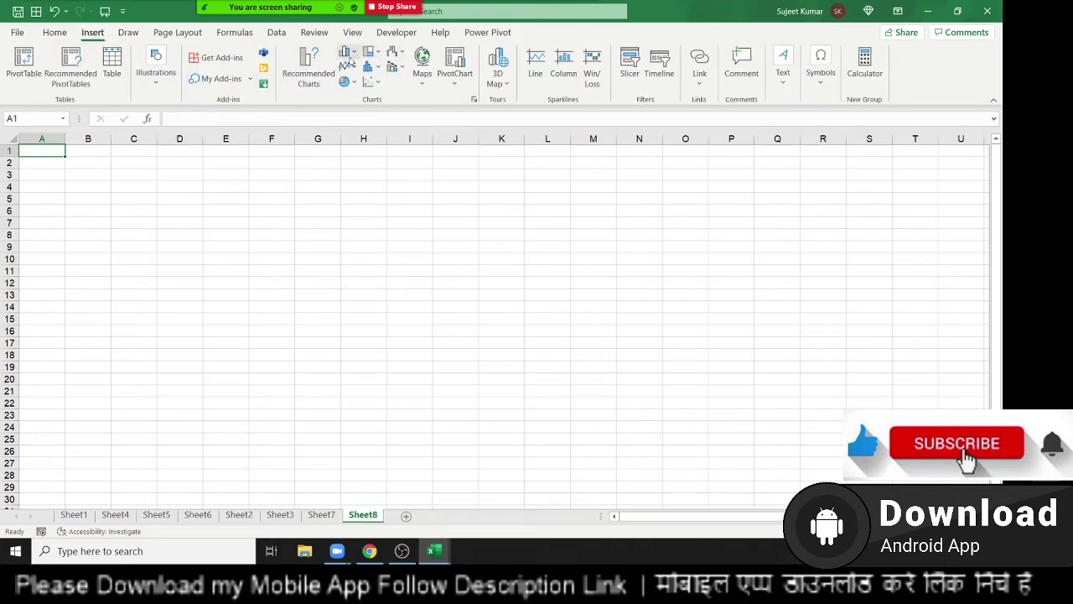
{"action": "left_click", "coordinate": [349, 59]}
{"action": "left_click", "coordinate": [350, 100]}
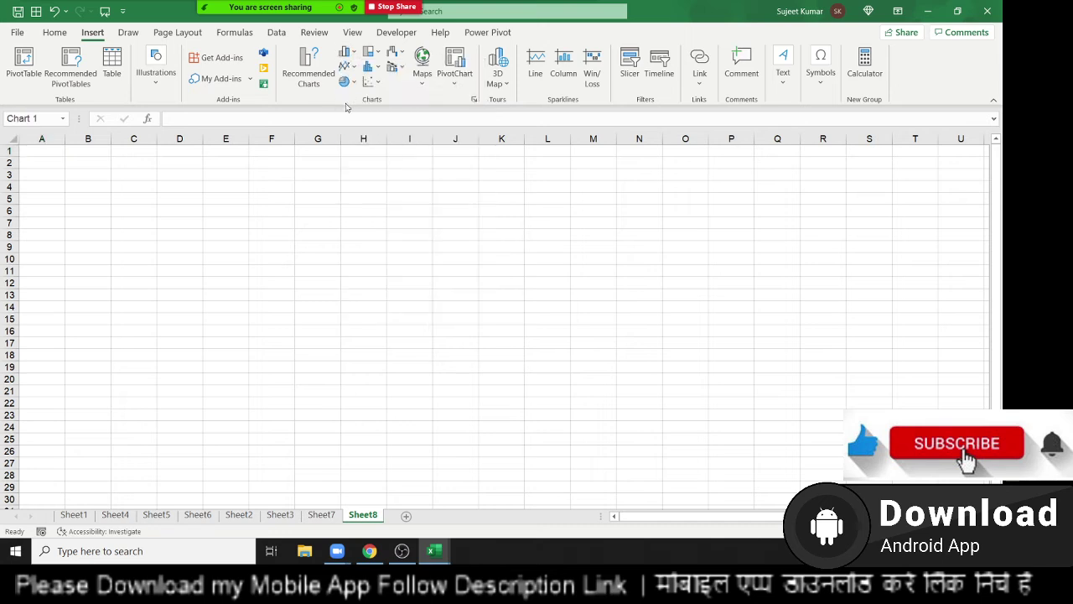
{"action": "left_click_drag", "start_coordinate": [374, 260], "coordinate": [58, 189]}
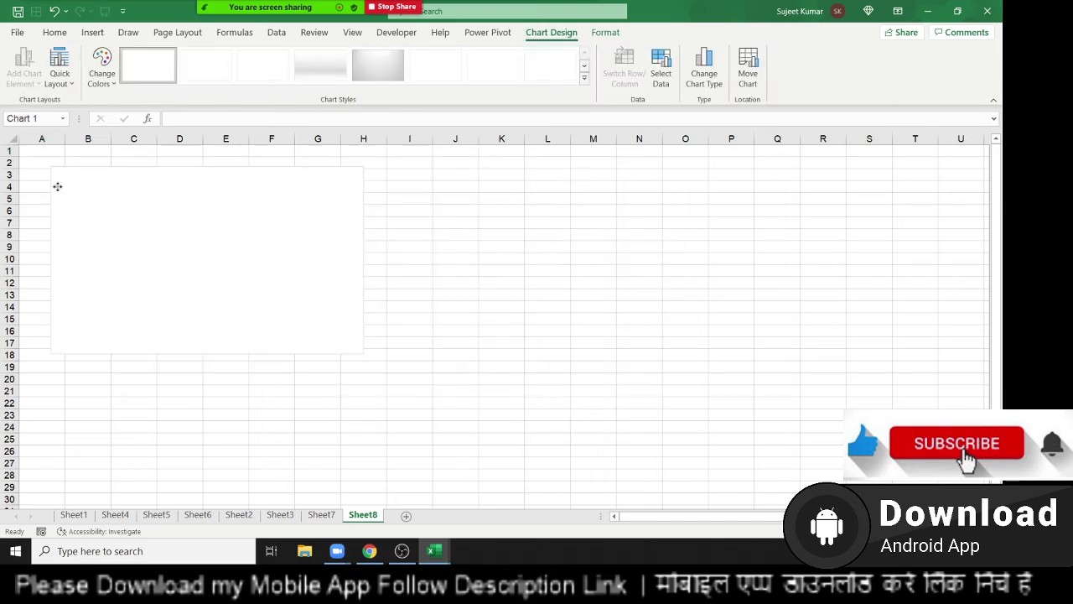
Add a Q1 series with values =Sheet3!$B$2:$B$16 through the chart's Select Data dialog.
{"action": "right_click", "coordinate": [143, 213]}
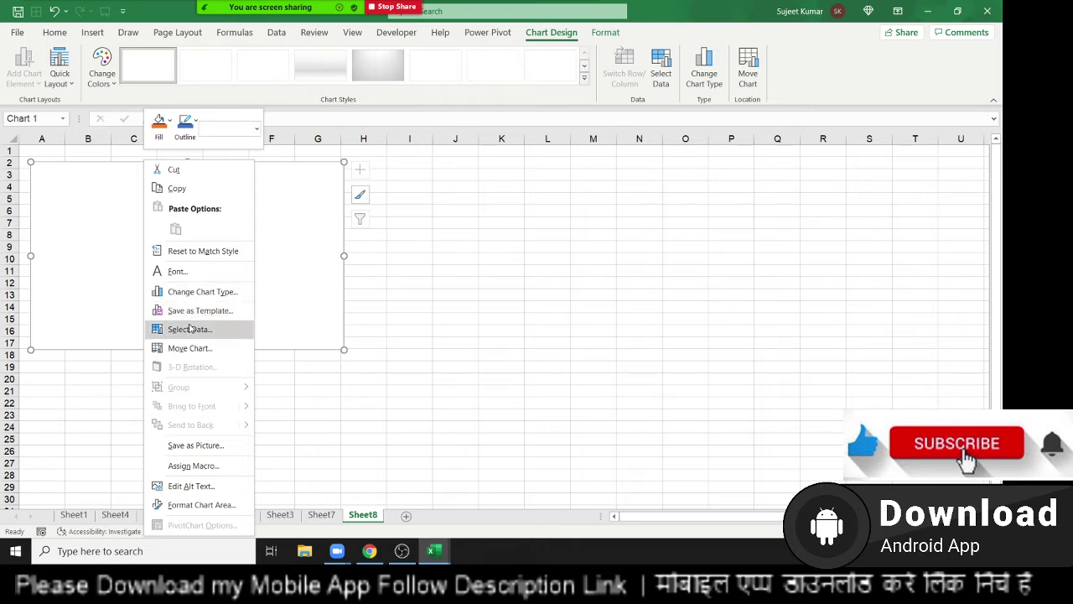
{"action": "left_click", "coordinate": [190, 329]}
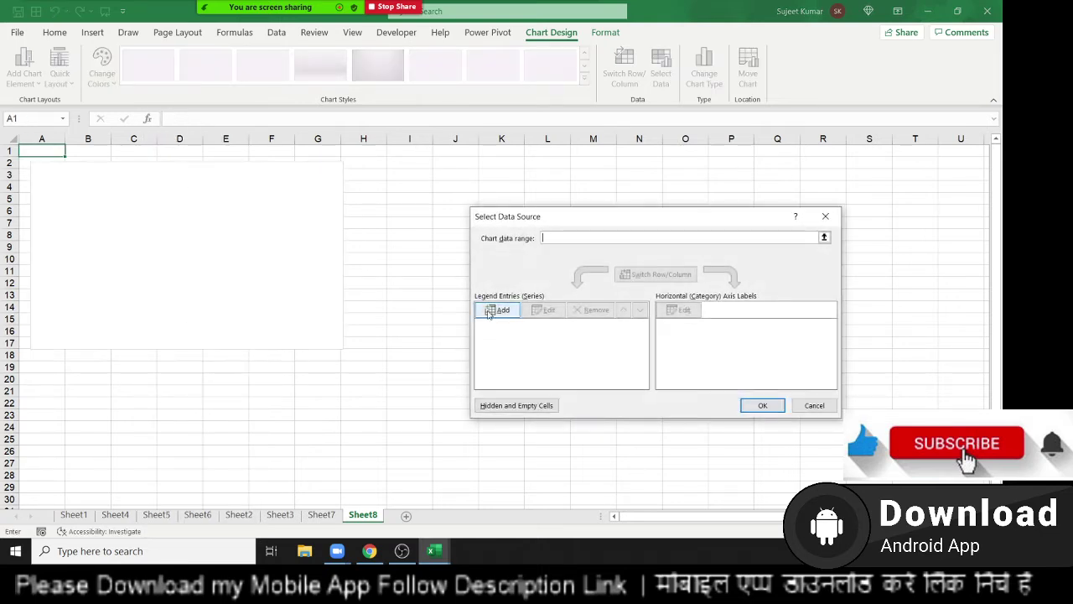
{"action": "left_click", "coordinate": [498, 310]}
{"action": "type", "text": "Q1"}
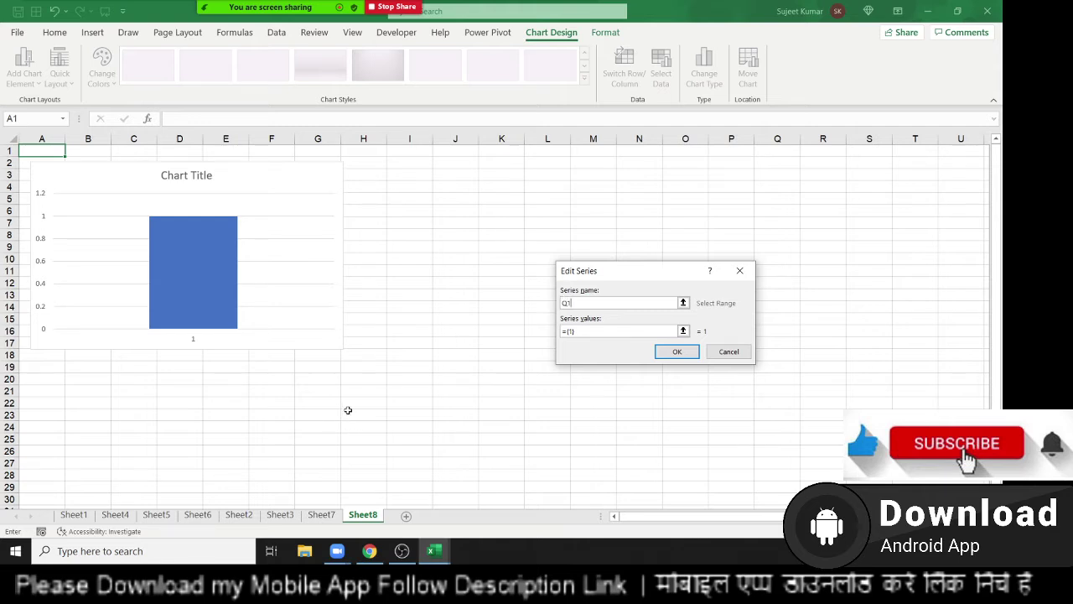
{"action": "left_click", "coordinate": [601, 331]}
{"action": "left_click", "coordinate": [286, 517]}
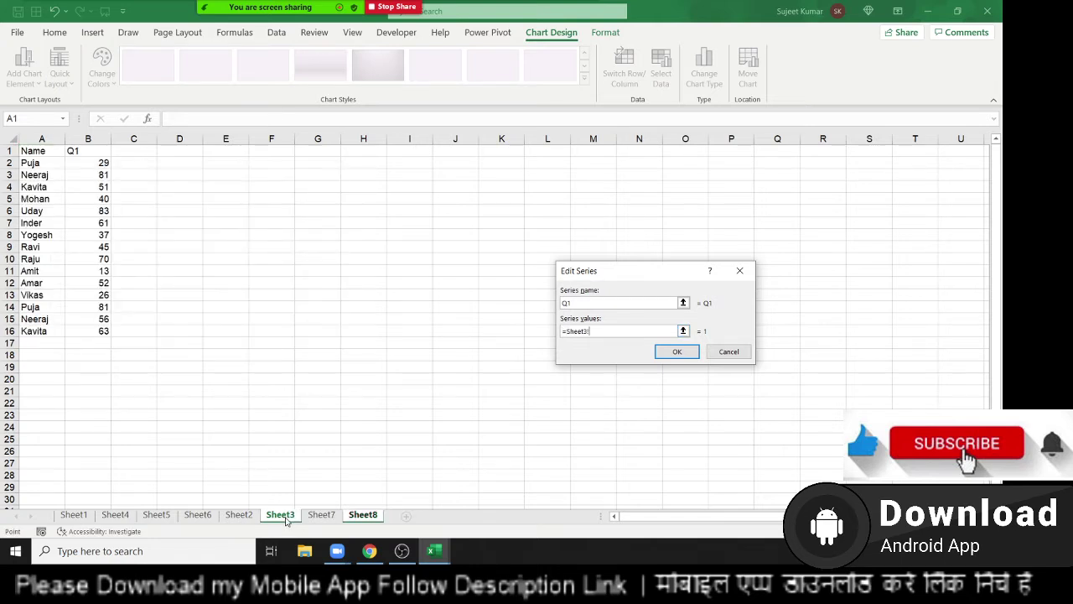
{"action": "left_click_drag", "start_coordinate": [105, 166], "coordinate": [95, 334]}
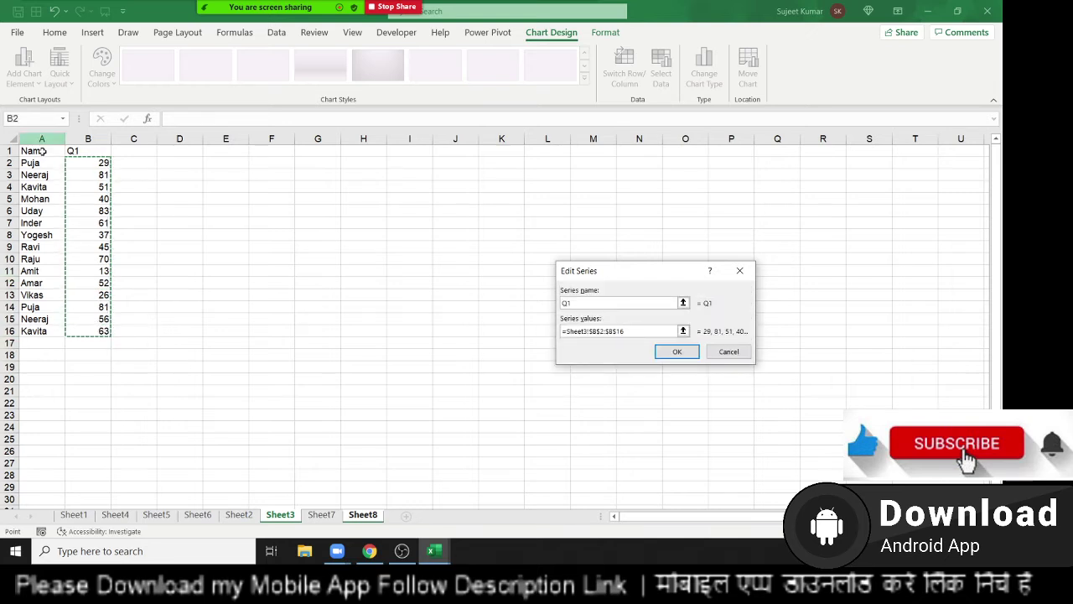
{"action": "left_click", "coordinate": [670, 352]}
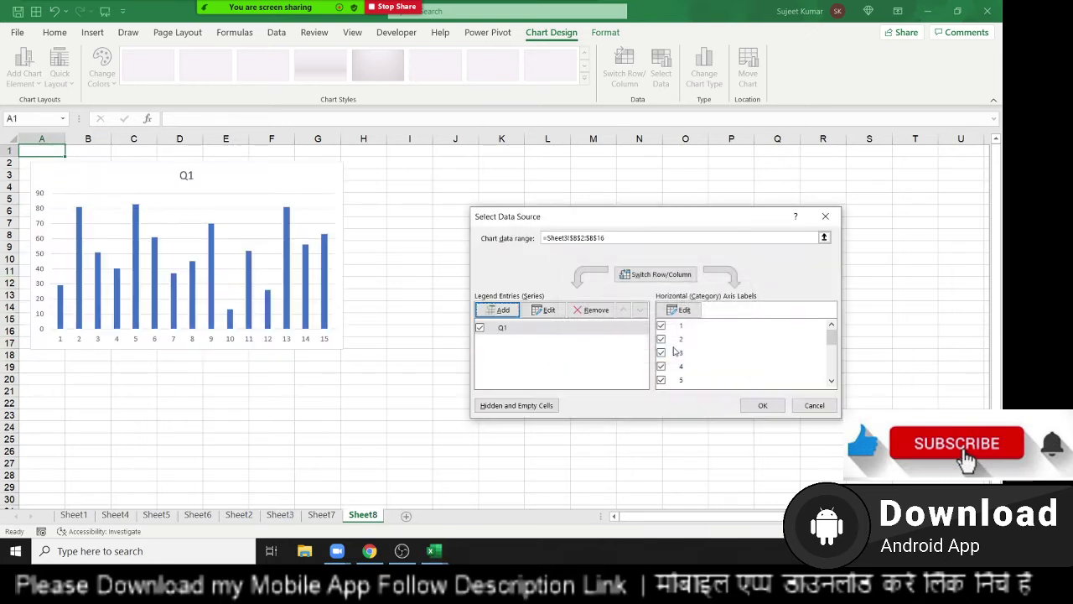
Add a Q2 series with values =Sheet7!$B$2:$B$16 beside the Q1 columns.
{"action": "left_click", "coordinate": [500, 309]}
{"action": "type", "text": "Q2"}
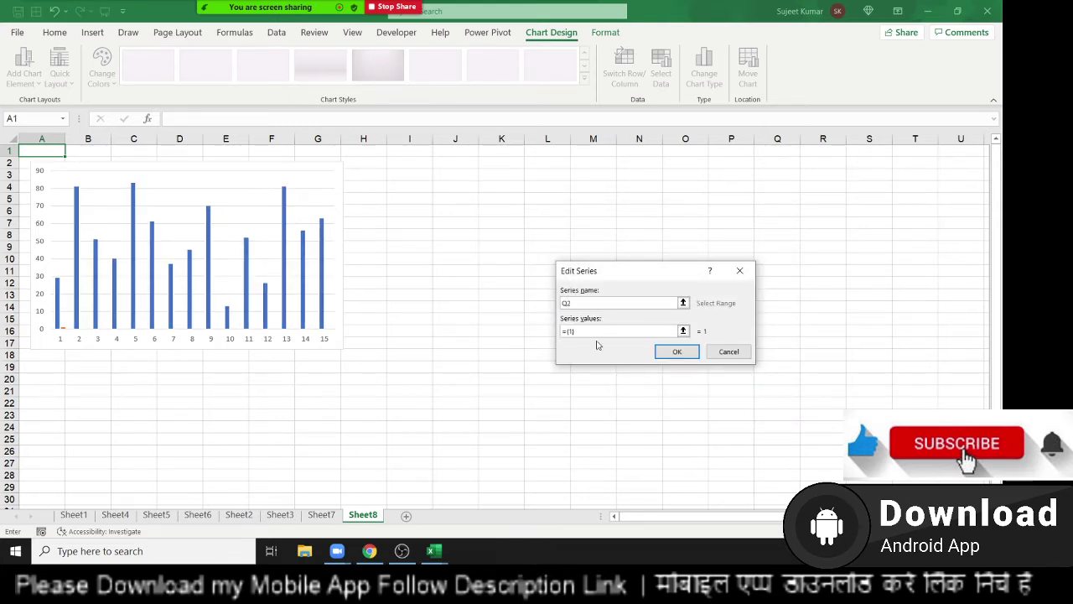
{"action": "key", "text": "Tab"}
{"action": "left_click", "coordinate": [684, 330]}
{"action": "left_click", "coordinate": [330, 512]}
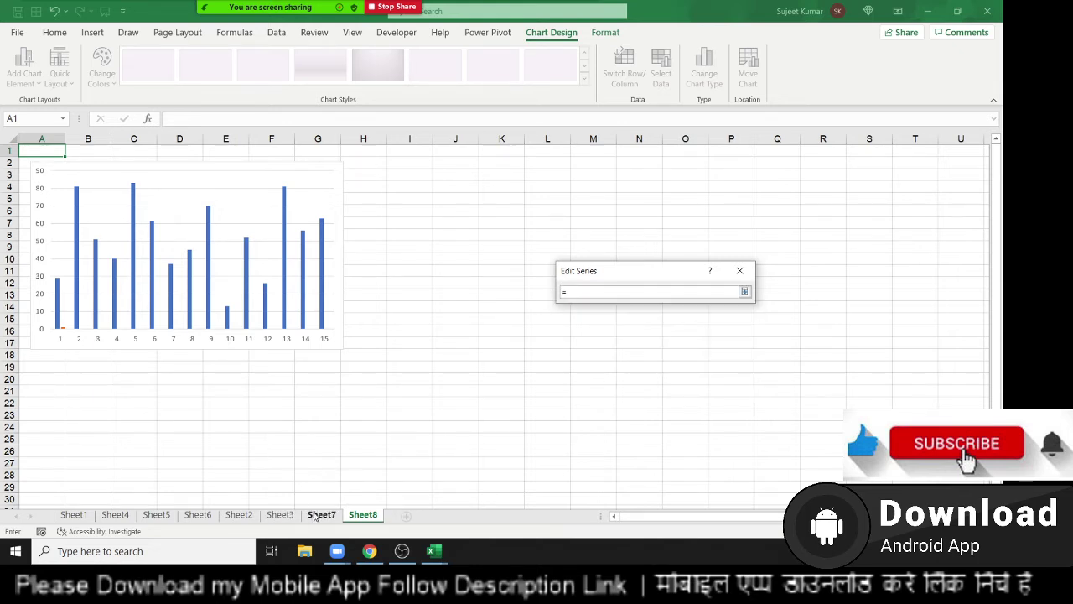
{"action": "left_click_drag", "start_coordinate": [104, 162], "coordinate": [97, 329]}
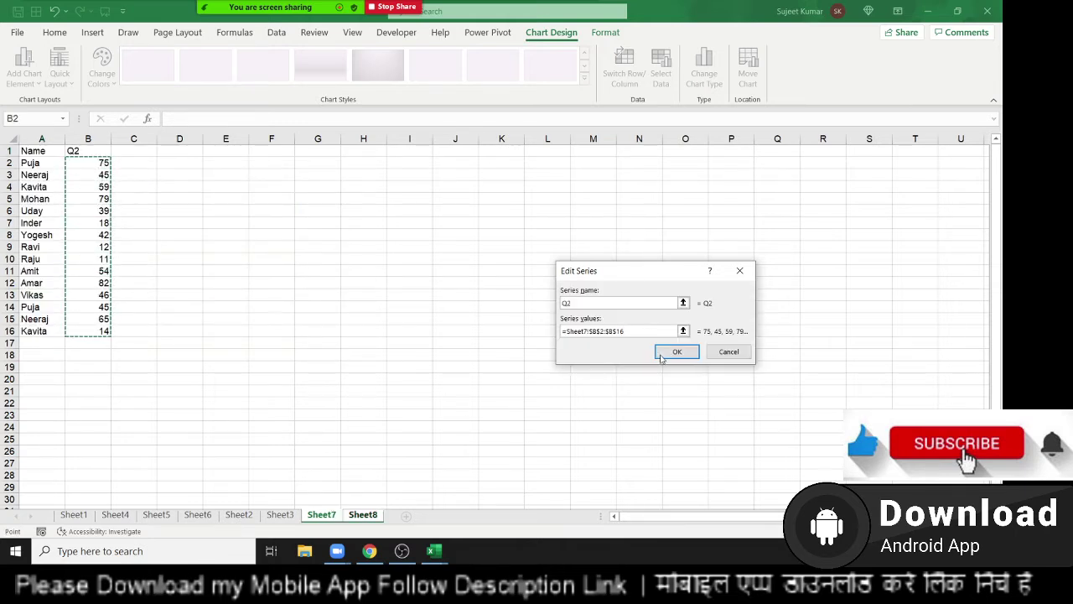
{"action": "left_click", "coordinate": [676, 352]}
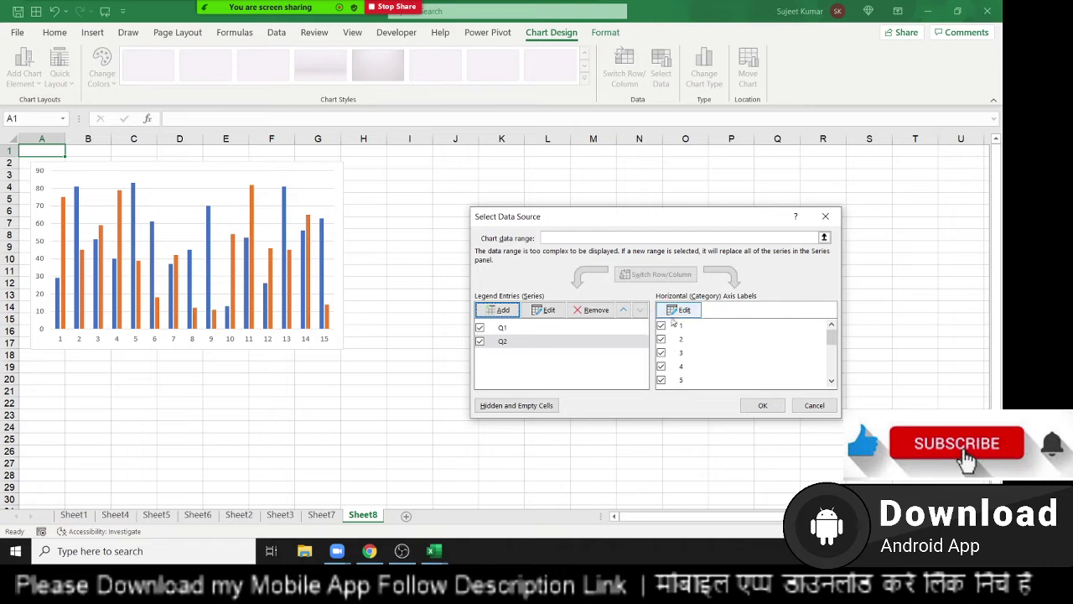
Use Sheet7!A2:A16 names as axis labels, enlarge the chart, and apply the dark chart style.
{"action": "left_click", "coordinate": [680, 310]}
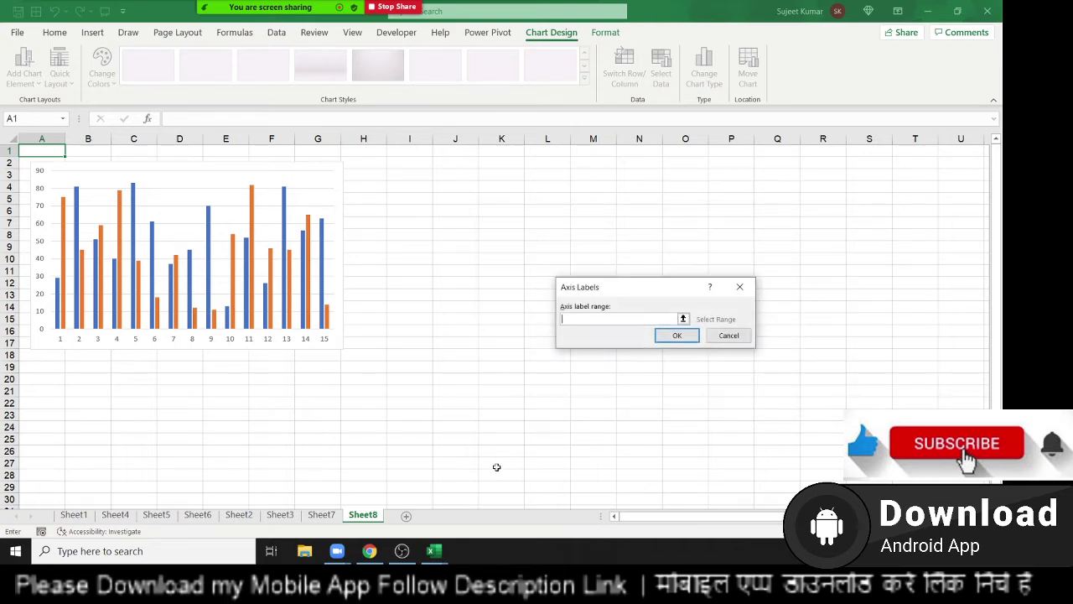
{"action": "left_click", "coordinate": [322, 514]}
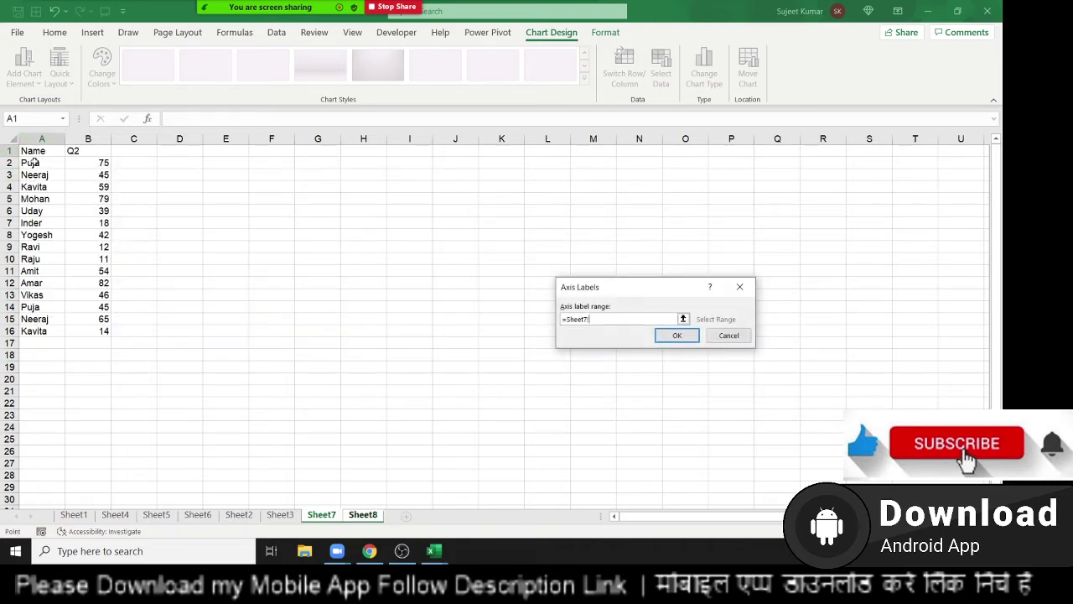
{"action": "left_click_drag", "start_coordinate": [34, 163], "coordinate": [33, 331]}
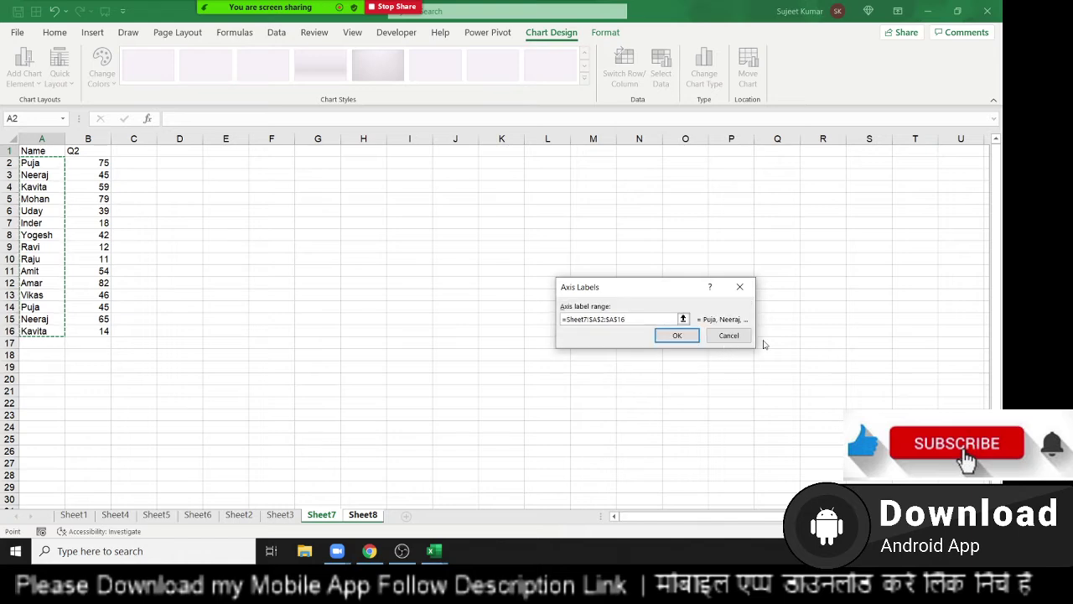
{"action": "left_click", "coordinate": [678, 336]}
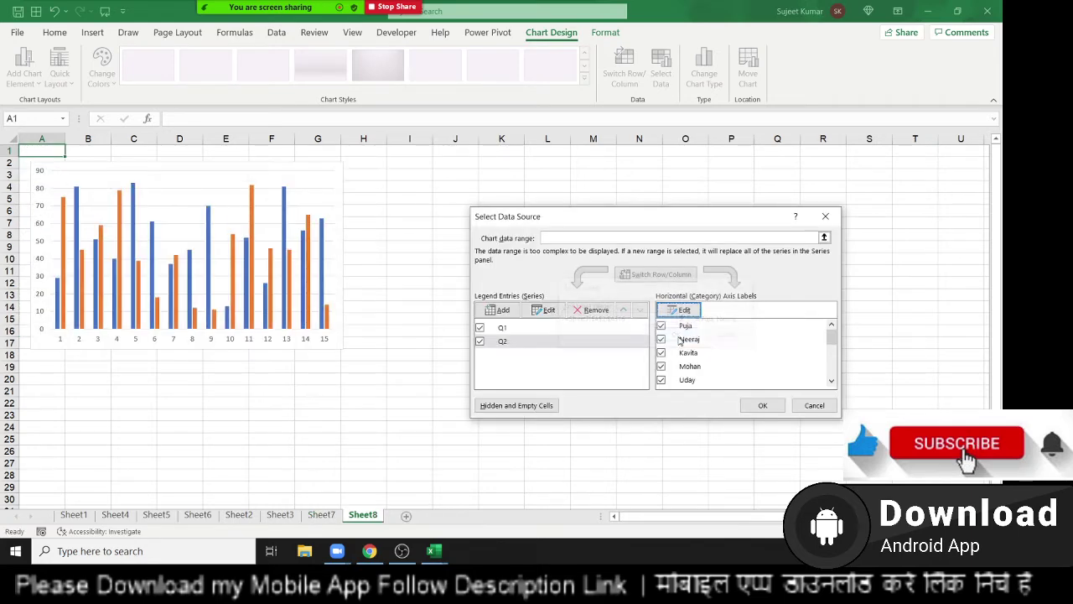
{"action": "left_click", "coordinate": [759, 405]}
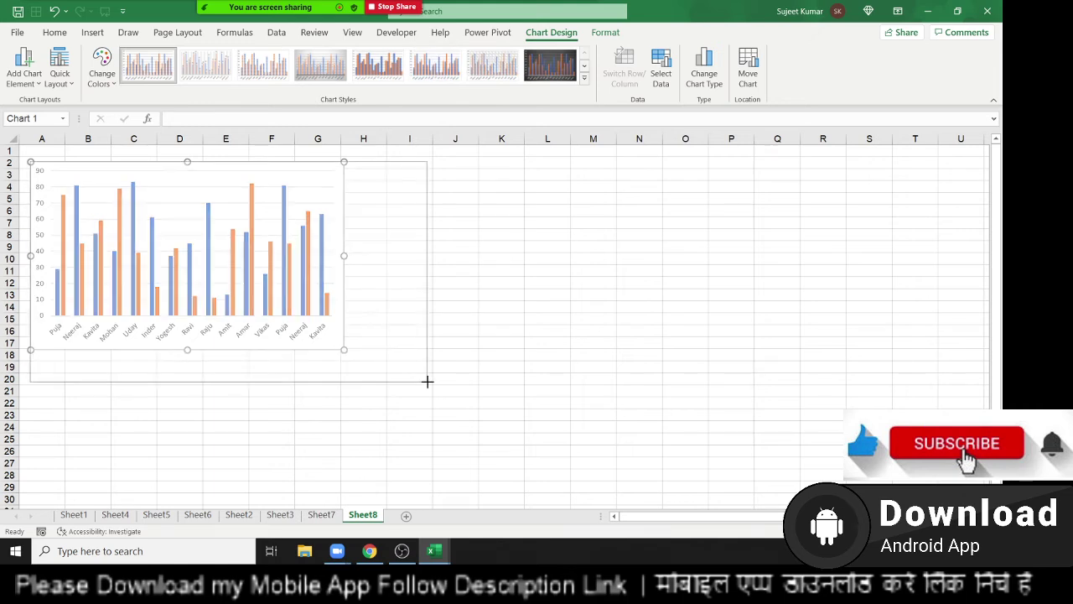
{"action": "left_click_drag", "start_coordinate": [344, 349], "coordinate": [425, 385]}
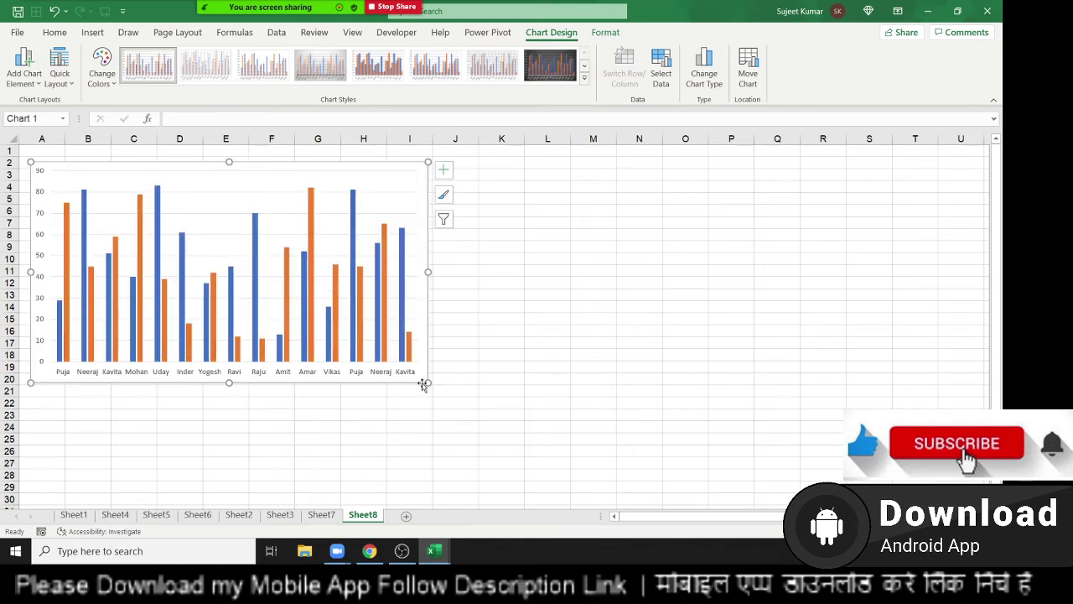
{"action": "left_click", "coordinate": [550, 64]}
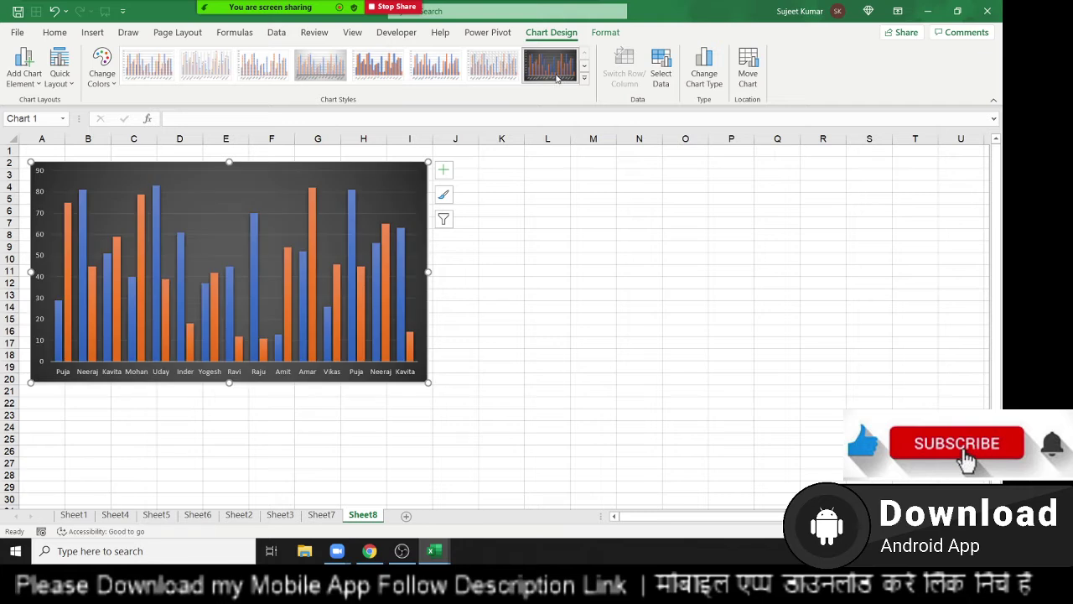
{"action": "left_click", "coordinate": [258, 18]}
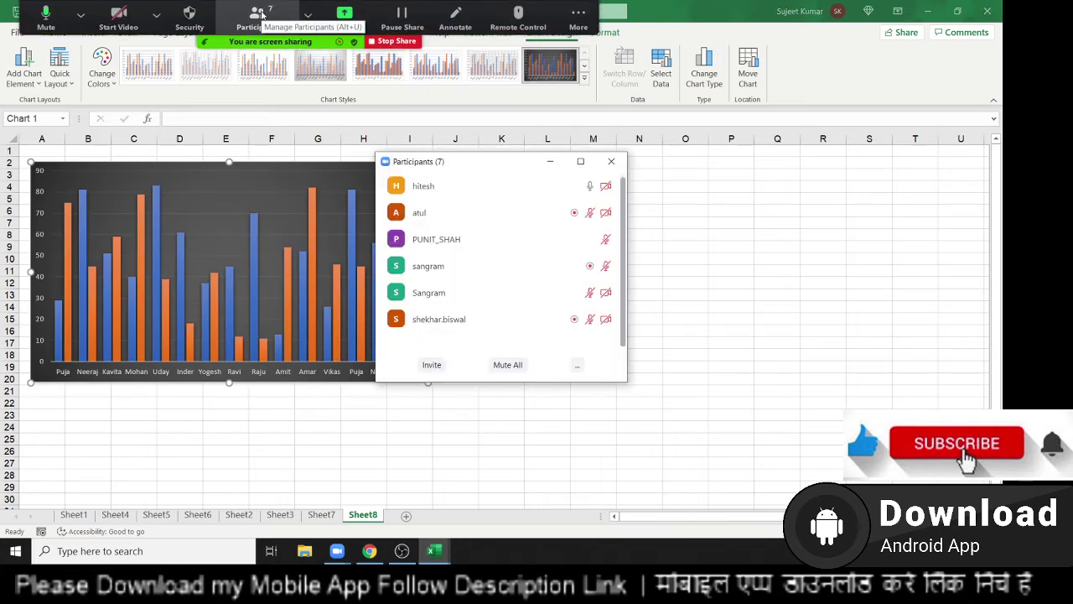
{"action": "scroll", "coordinate": [611, 260], "scroll_direction": "up", "scroll_amount": 1}
{"action": "scroll", "coordinate": [621, 293], "scroll_direction": "up", "scroll_amount": 1}
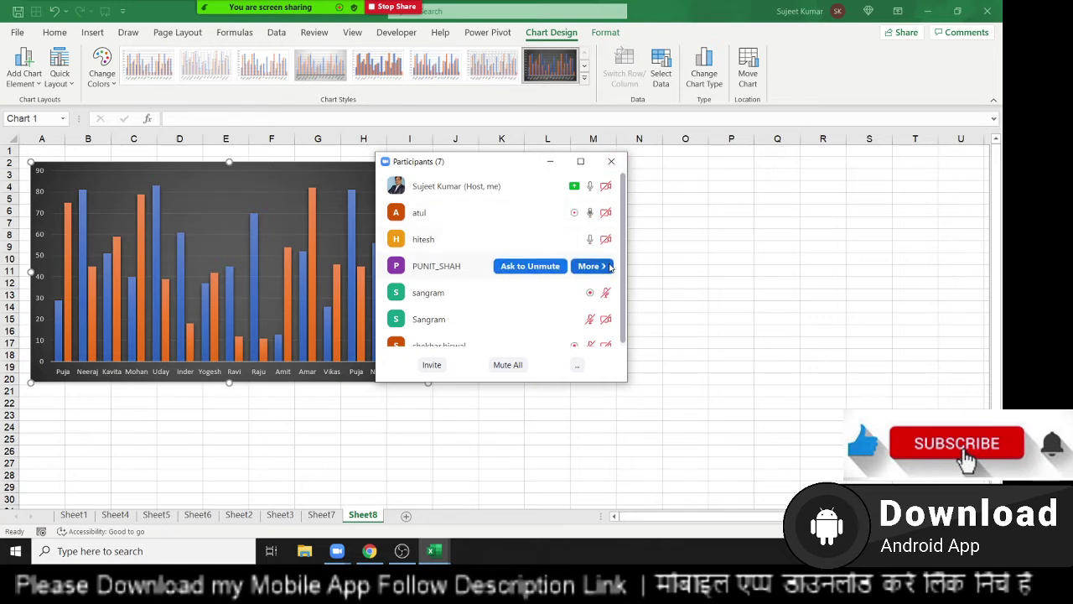
{"action": "left_click", "coordinate": [609, 267]}
{"action": "left_click", "coordinate": [642, 240]}
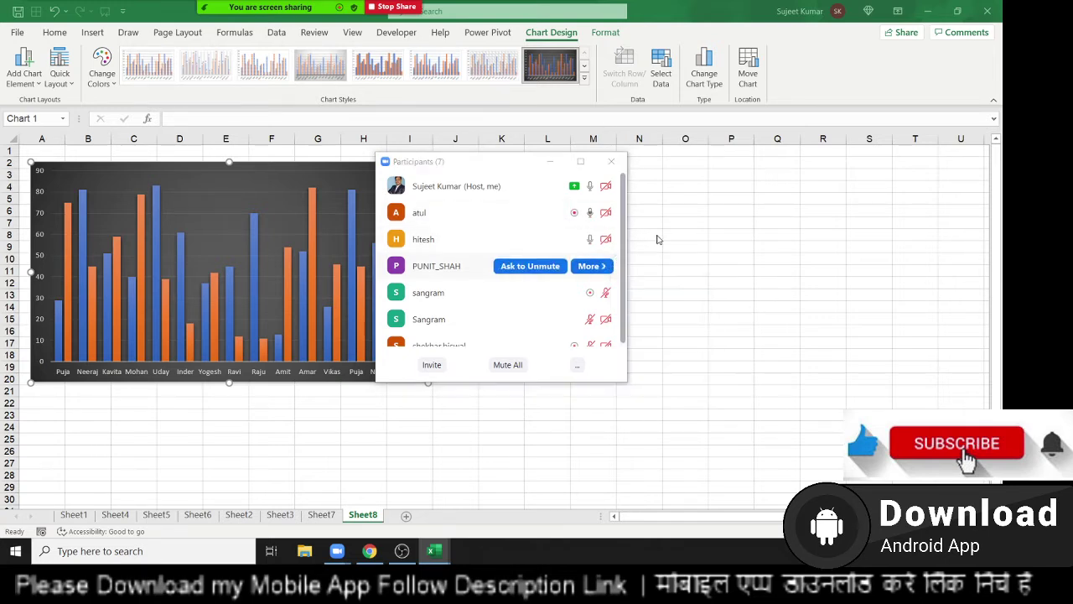
{"action": "left_click", "coordinate": [611, 161]}
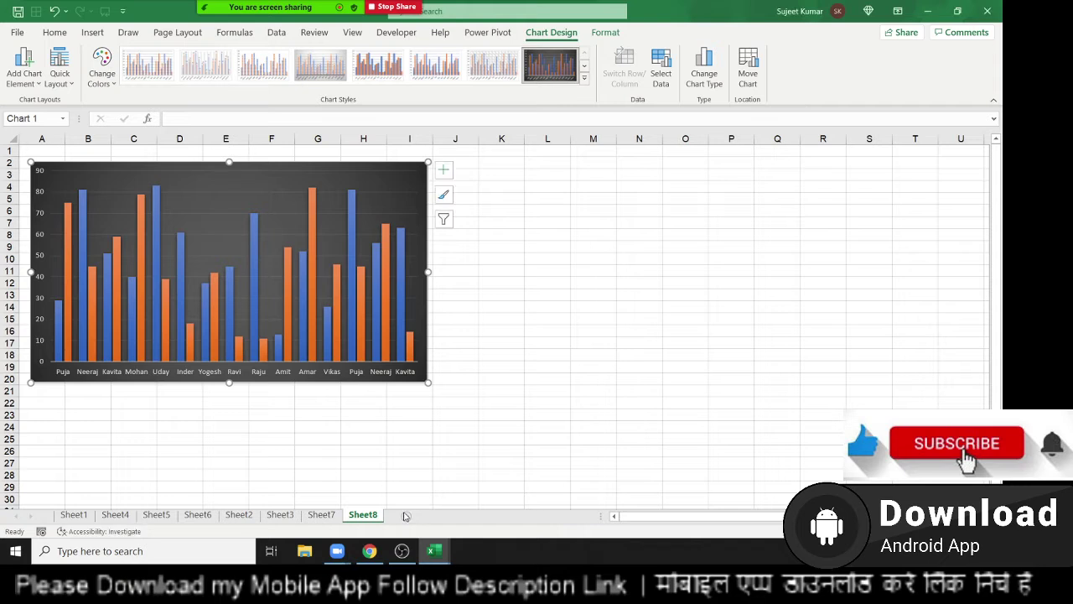
{"action": "left_click", "coordinate": [405, 518]}
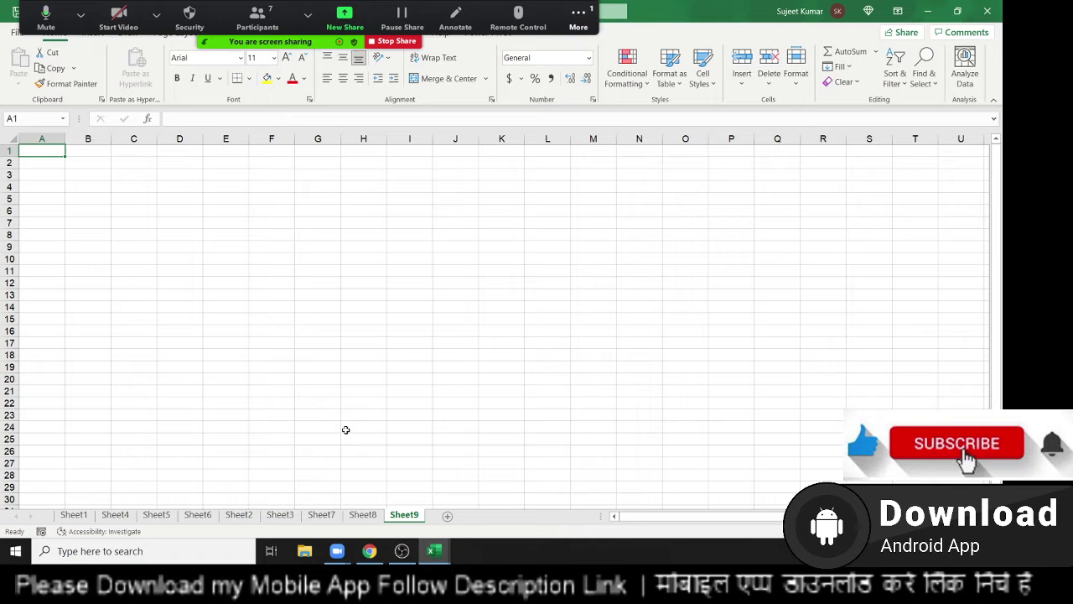
Enter the Name heading in A1 and fill names down from A2 to A15.
{"action": "type", "text": "Name"}
{"action": "key", "text": "Return"}
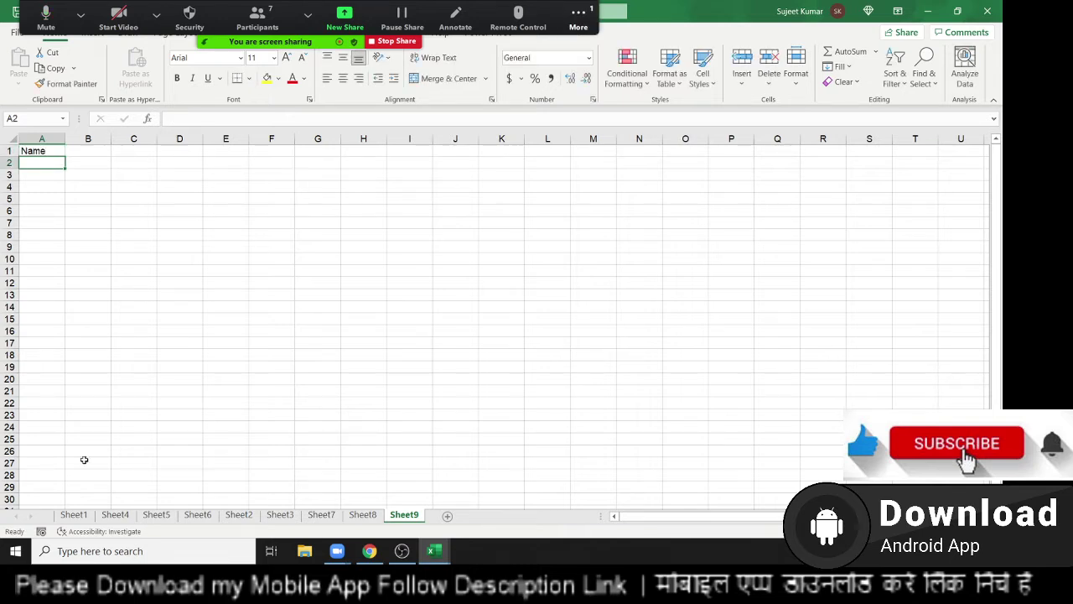
{"action": "left_click", "coordinate": [579, 16]}
{"action": "left_click", "coordinate": [627, 45]}
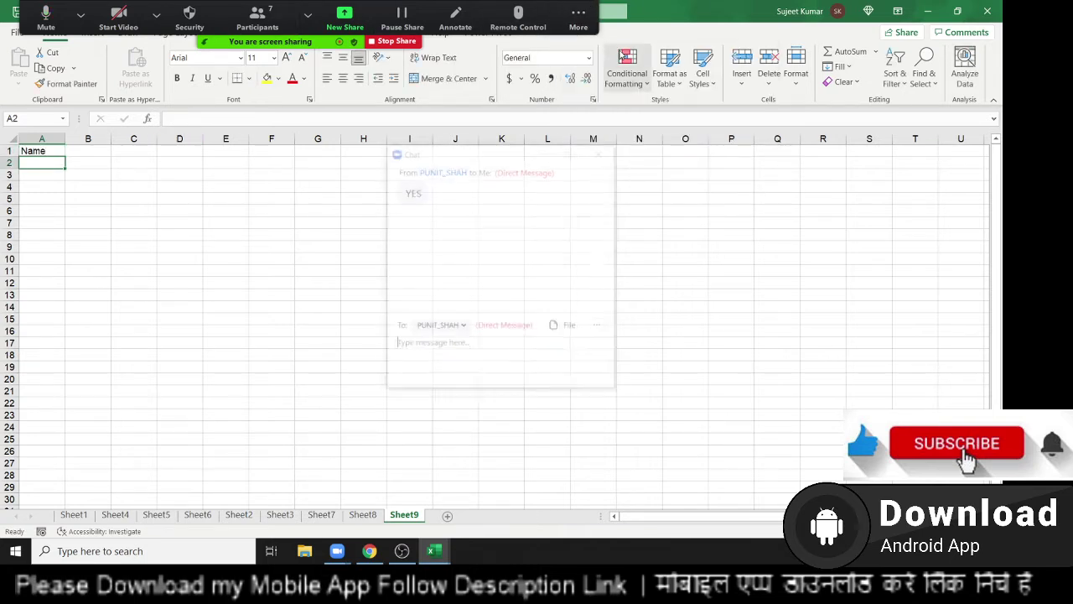
{"action": "left_click", "coordinate": [606, 156]}
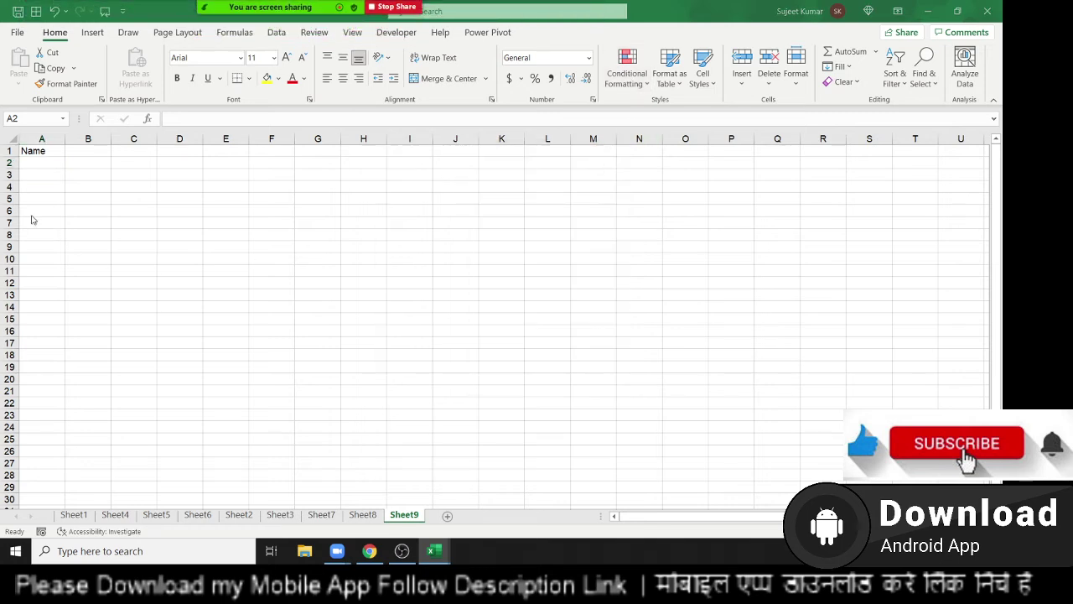
{"action": "left_click", "coordinate": [45, 165]}
{"action": "type", "text": "Puja"}
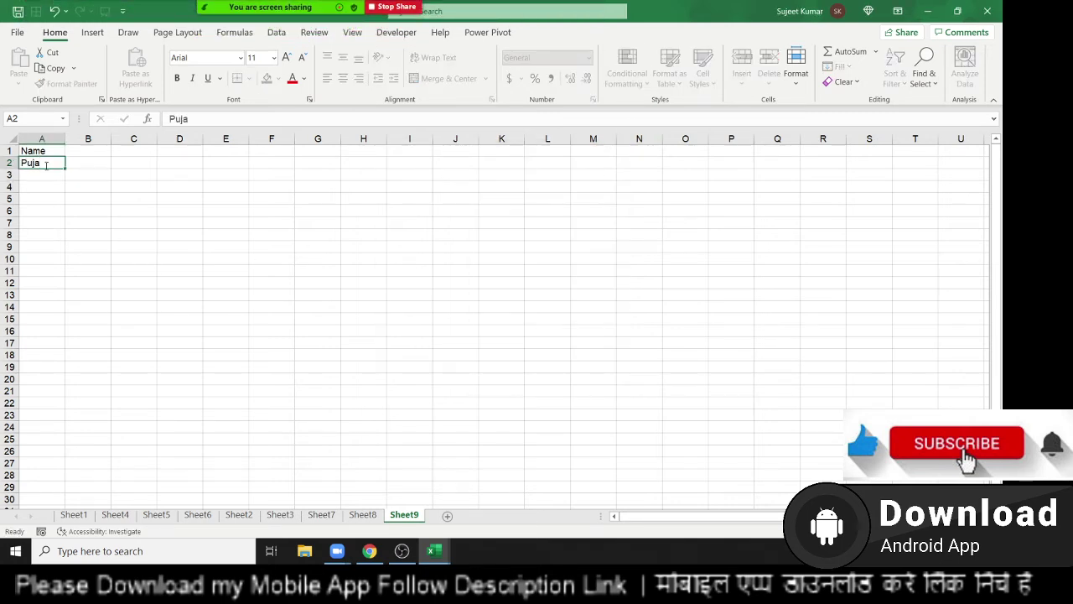
{"action": "key", "text": "ctrl+Return"}
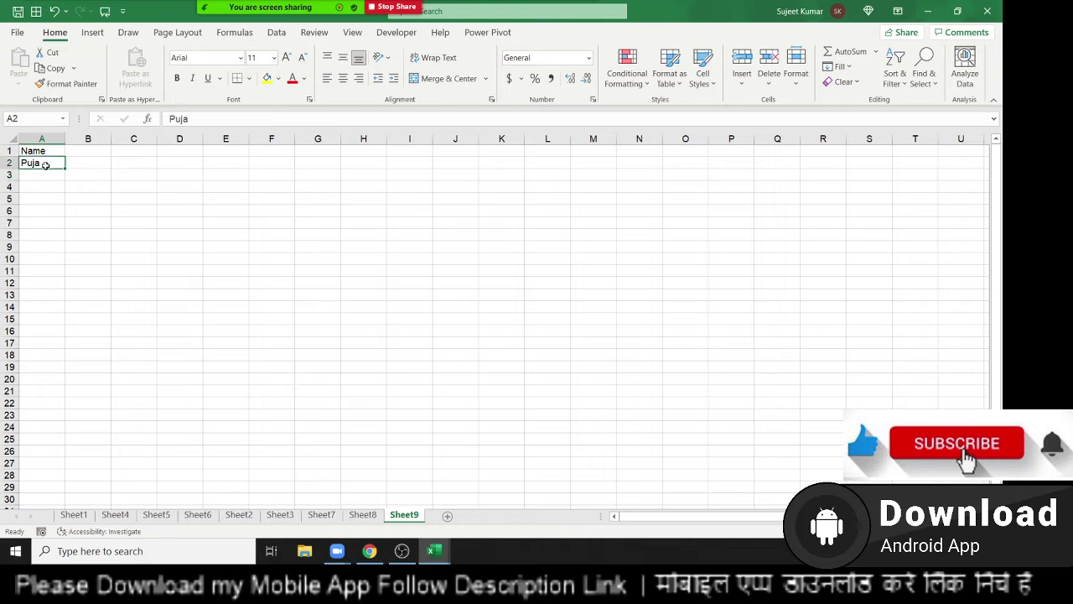
{"action": "left_click_drag", "start_coordinate": [62, 167], "coordinate": [65, 323]}
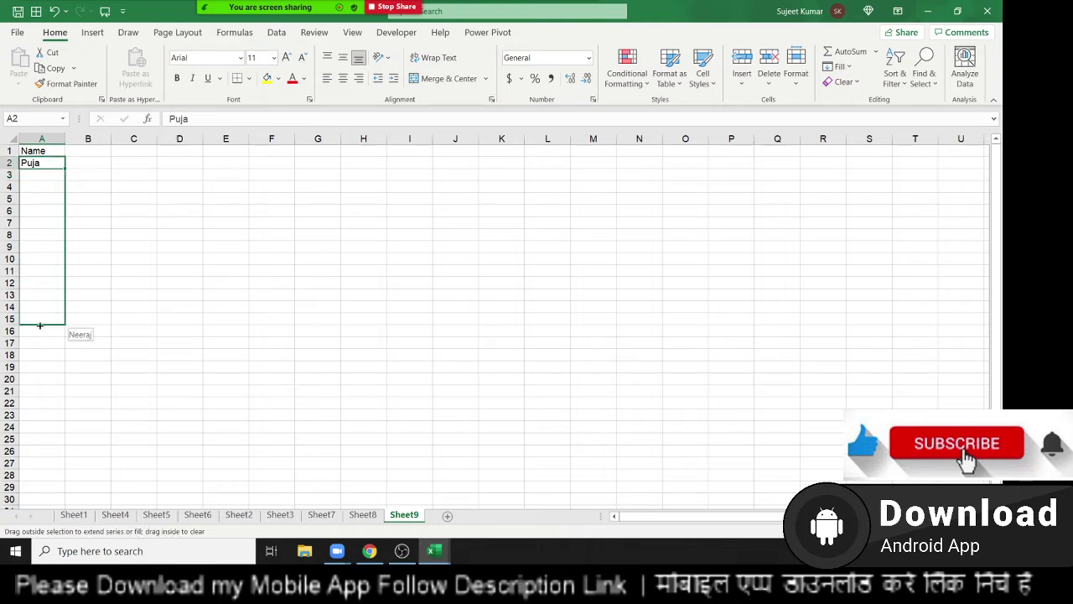
Add the Sales heading in B1 and fill B2:B15 with =RANDBETWEEN(10,90).
{"action": "left_click", "coordinate": [97, 147]}
{"action": "type", "text": "Sale"}
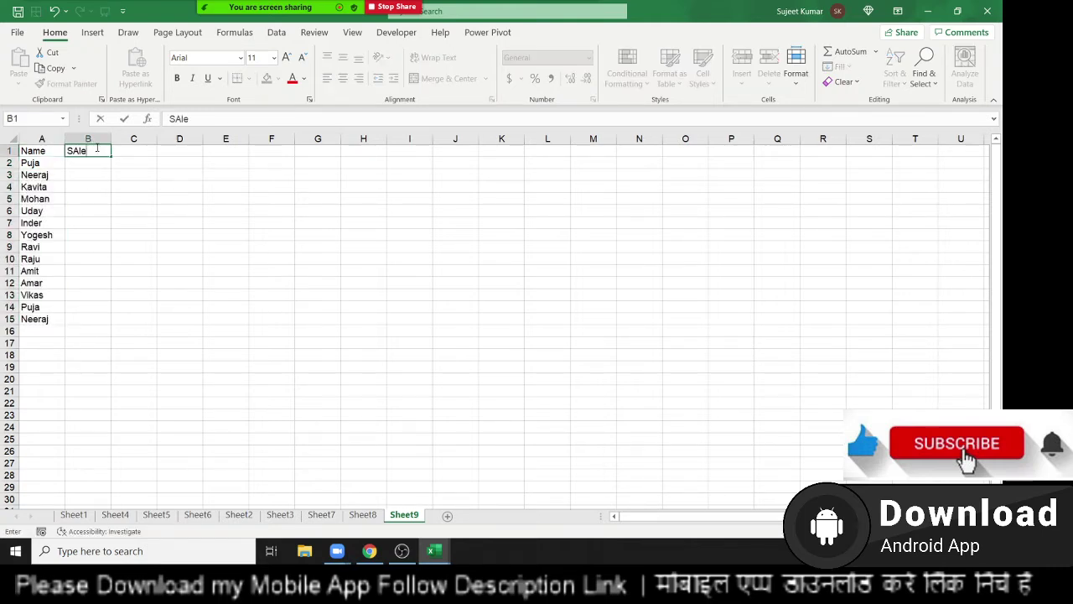
{"action": "type", "text": "s"}
{"action": "key", "text": "Return"}
{"action": "type", "text": "=ra"}
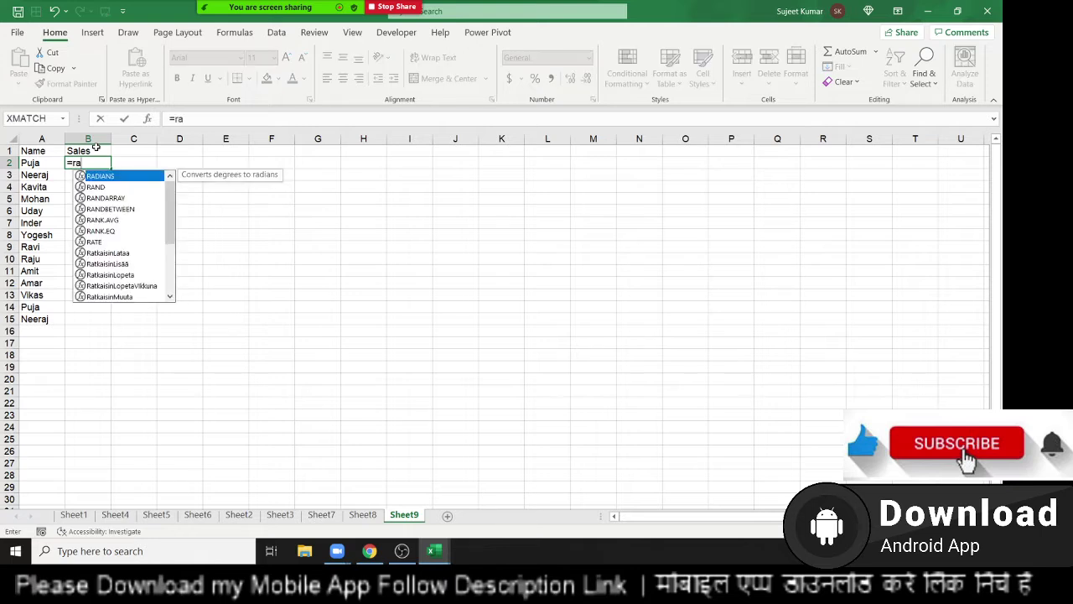
{"action": "key", "text": "Down"}
{"action": "key", "text": "Down"}
{"action": "key", "text": "Down"}
{"action": "key", "text": "Tab"}
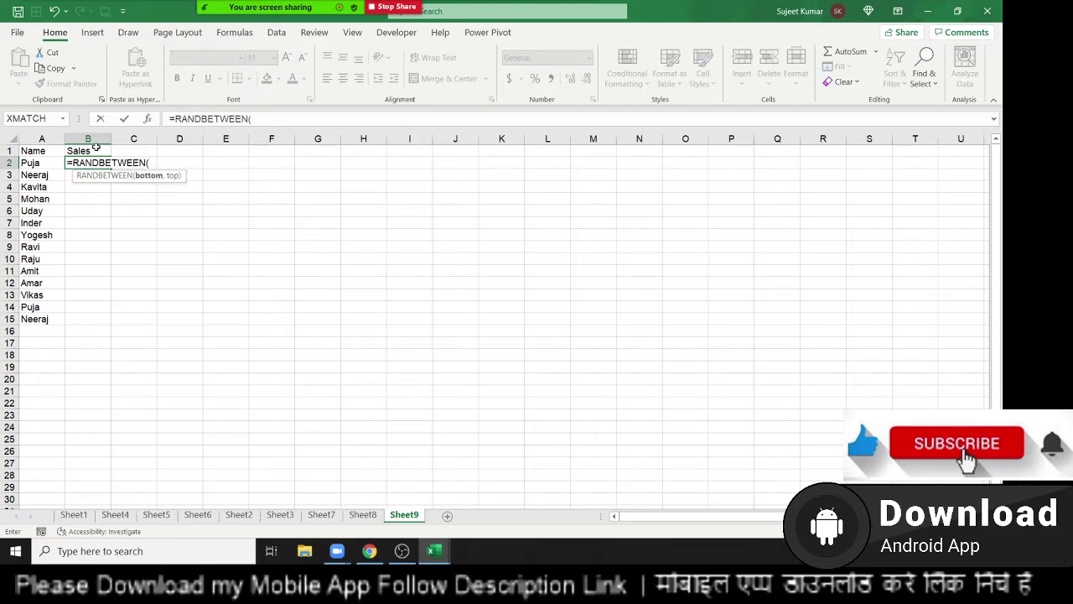
{"action": "type", "text": "0,90"}
{"action": "type", "text": ")"}
{"action": "key", "text": "Return"}
{"action": "key", "text": "Up"}
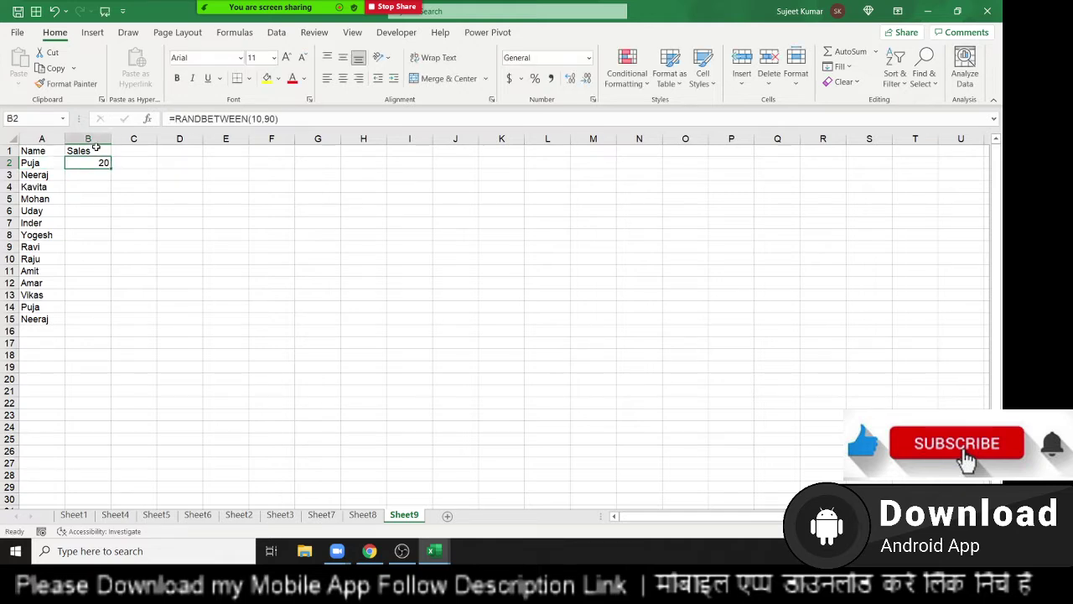
{"action": "key", "text": "Left"}
{"action": "key", "text": "ctrl+Down"}
{"action": "key", "text": "Right"}
{"action": "key", "text": "ctrl+shift+Up"}
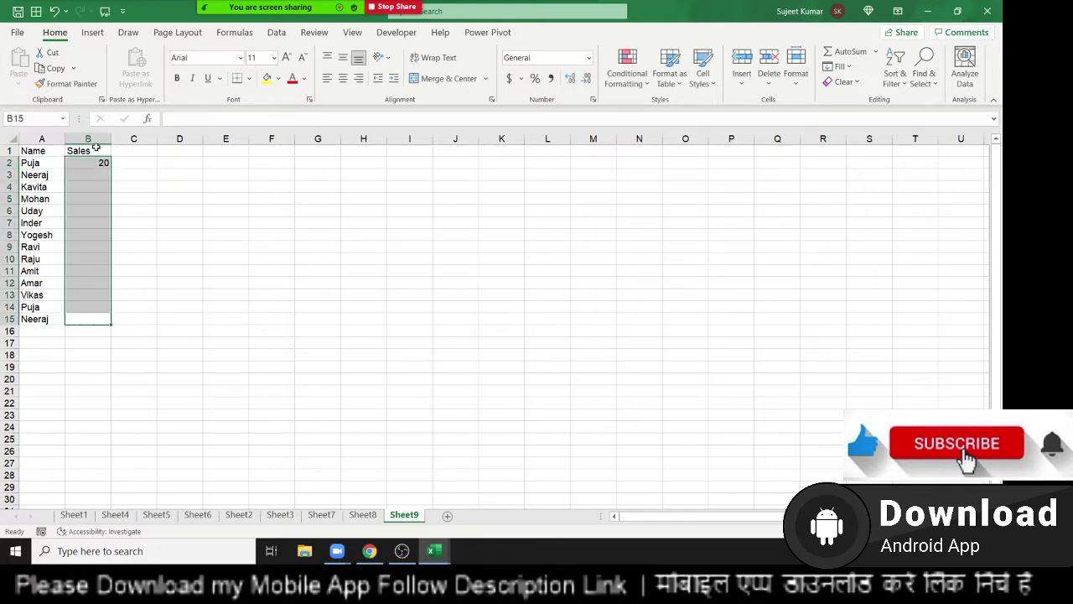
{"action": "key", "text": "ctrl+d"}
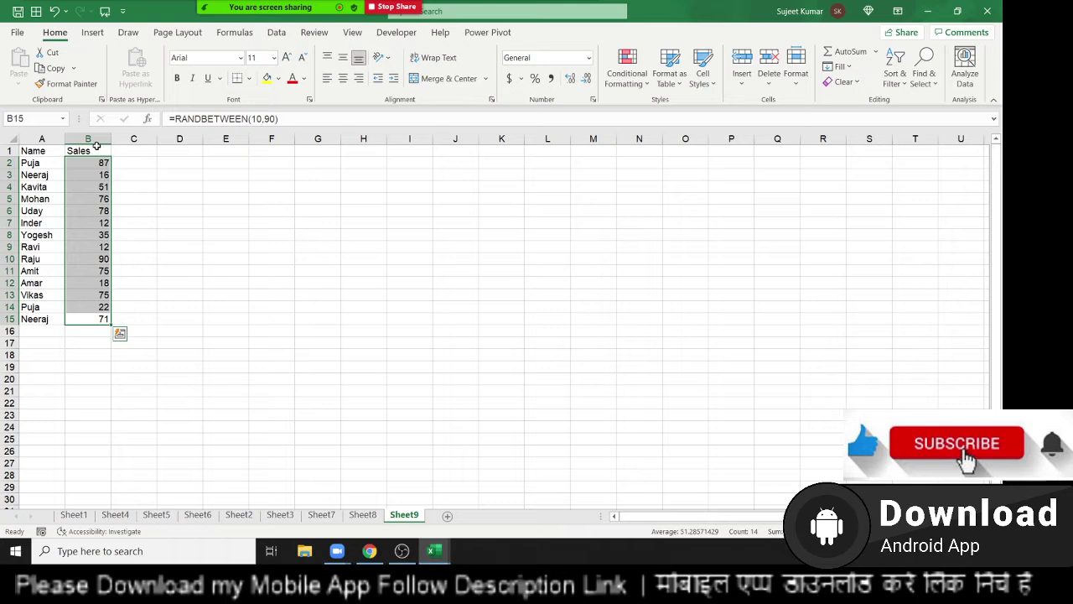
Paste the random sales back as fixed values and select the table A1:B15.
{"action": "key", "text": "ctrl+c"}
{"action": "key", "text": "ctrl+q"}
{"action": "left_click", "coordinate": [18, 82]}
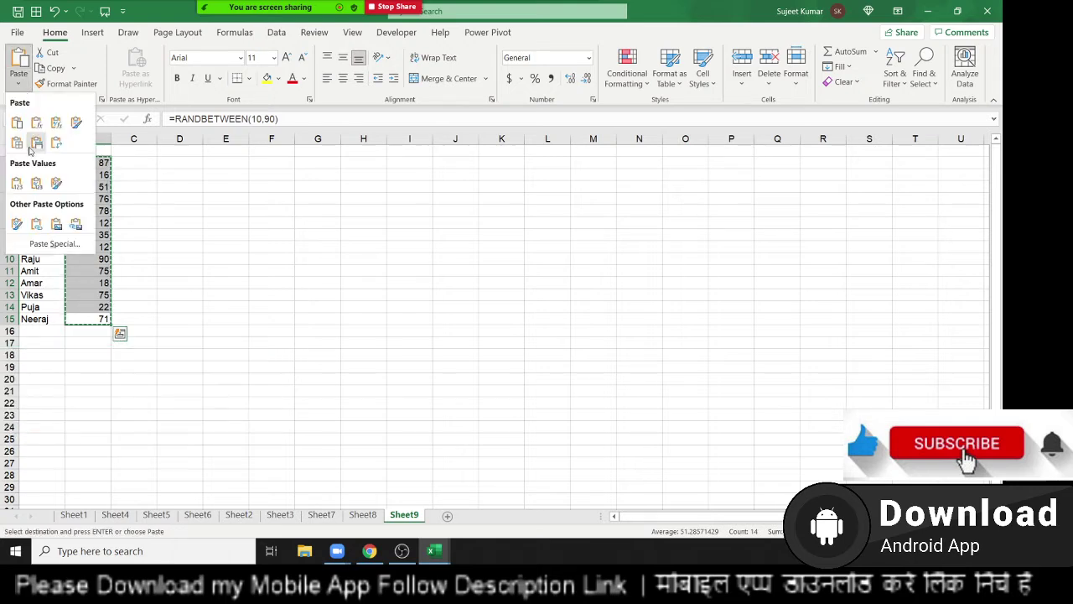
{"action": "left_click", "coordinate": [17, 183]}
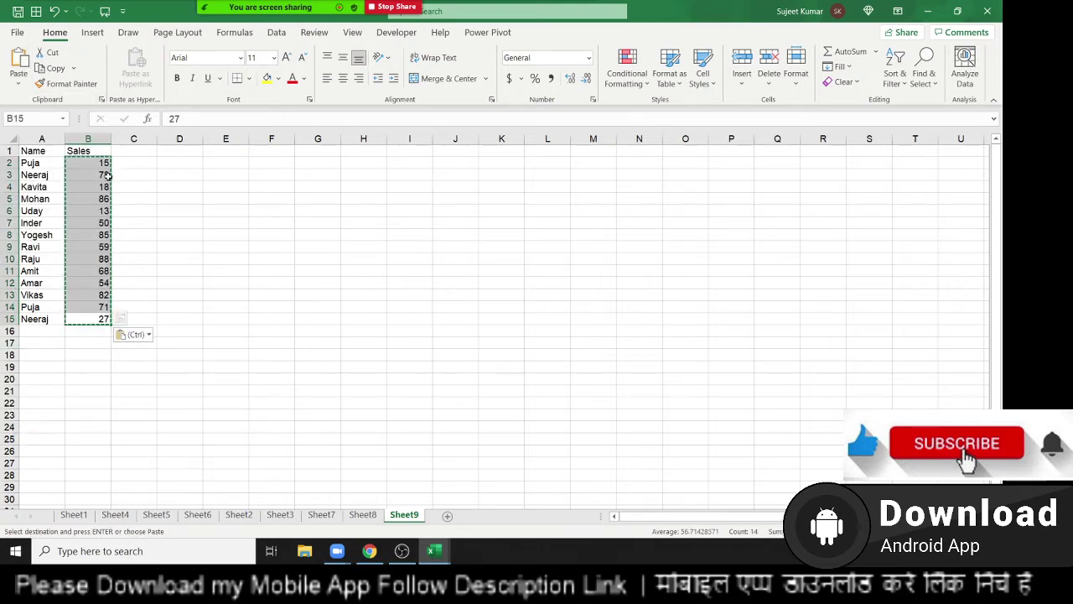
{"action": "left_click_drag", "start_coordinate": [33, 150], "coordinate": [85, 318]}
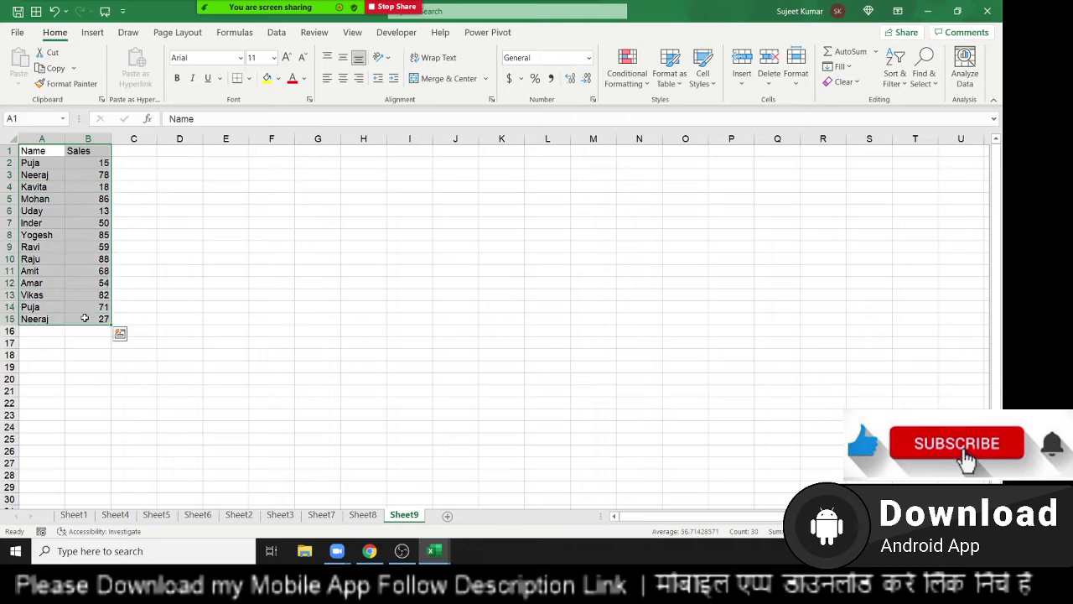
Insert a clustered column chart of the Sales data and move it beside the table.
{"action": "left_click", "coordinate": [92, 32]}
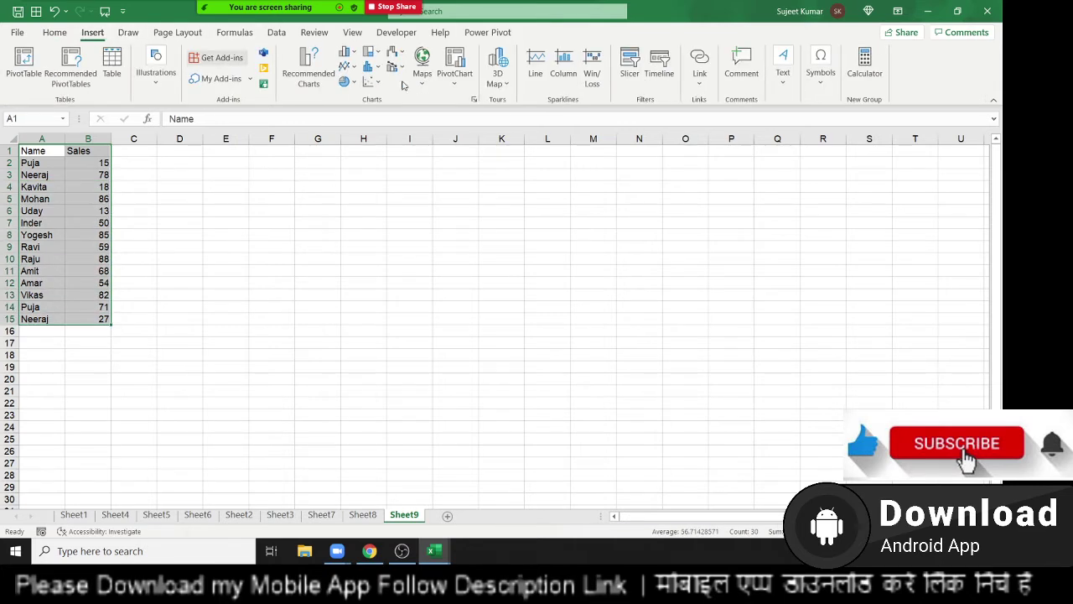
{"action": "left_click", "coordinate": [344, 51]}
{"action": "left_click", "coordinate": [346, 97]}
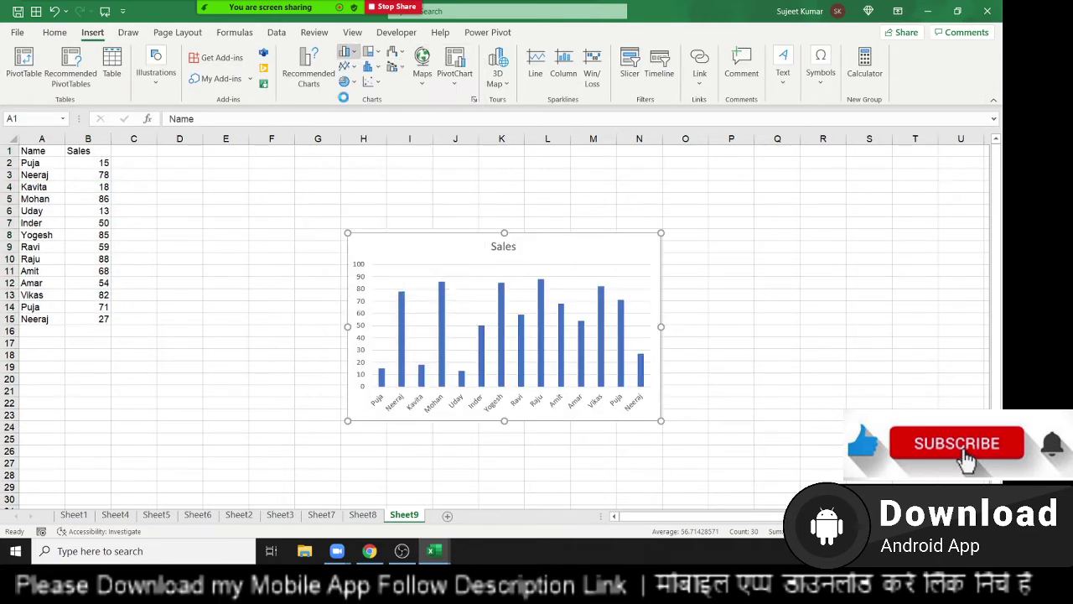
{"action": "left_click_drag", "start_coordinate": [408, 247], "coordinate": [316, 216]}
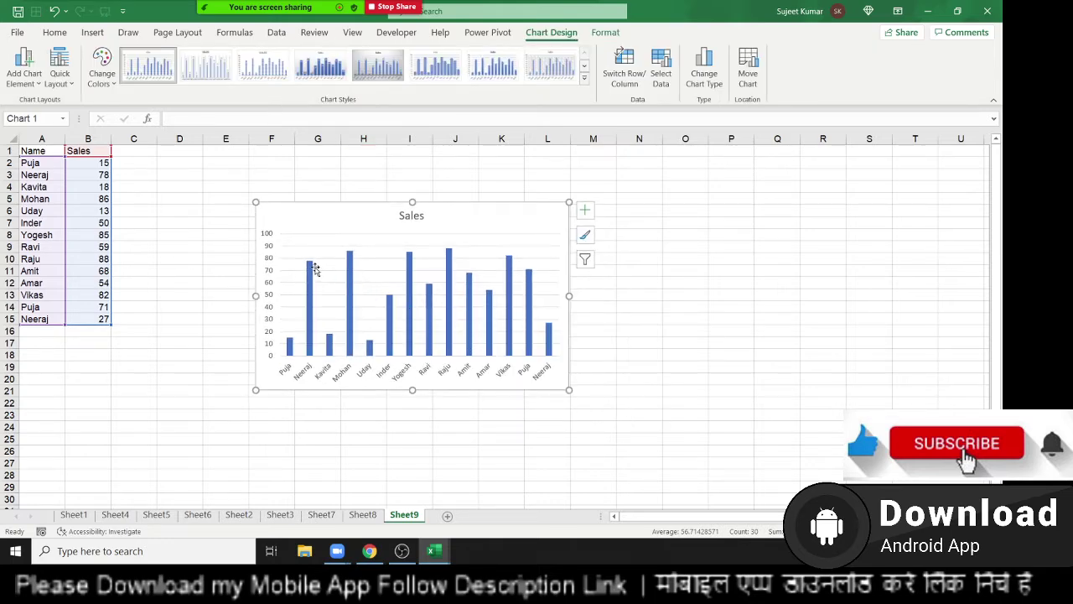
Fill one person's bar dark navy blue via Home > Fill Color, then select cell B8.
{"action": "left_click", "coordinate": [351, 266]}
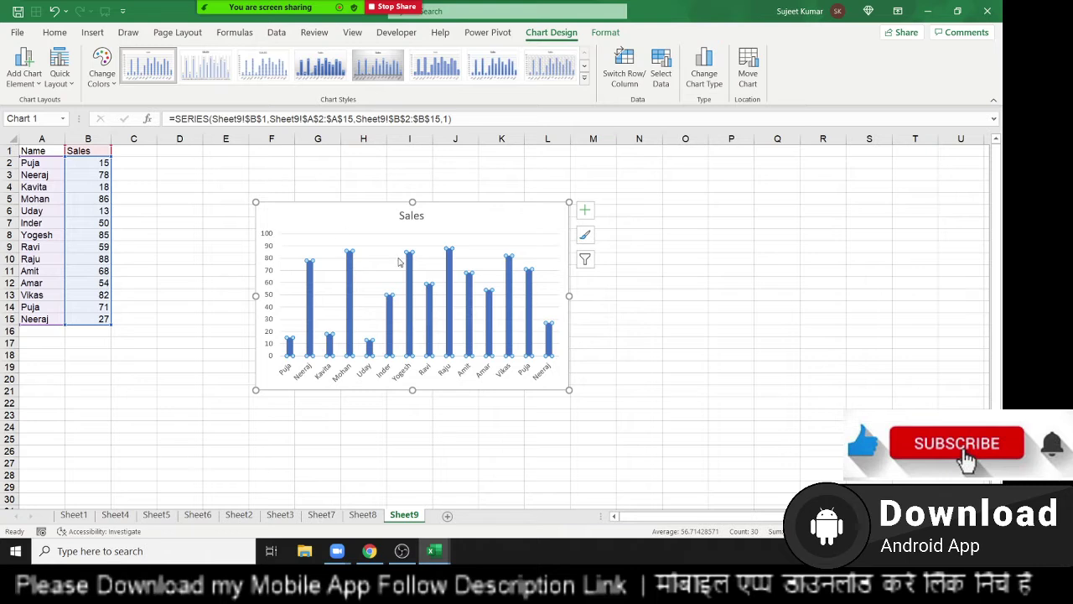
{"action": "left_click", "coordinate": [350, 264]}
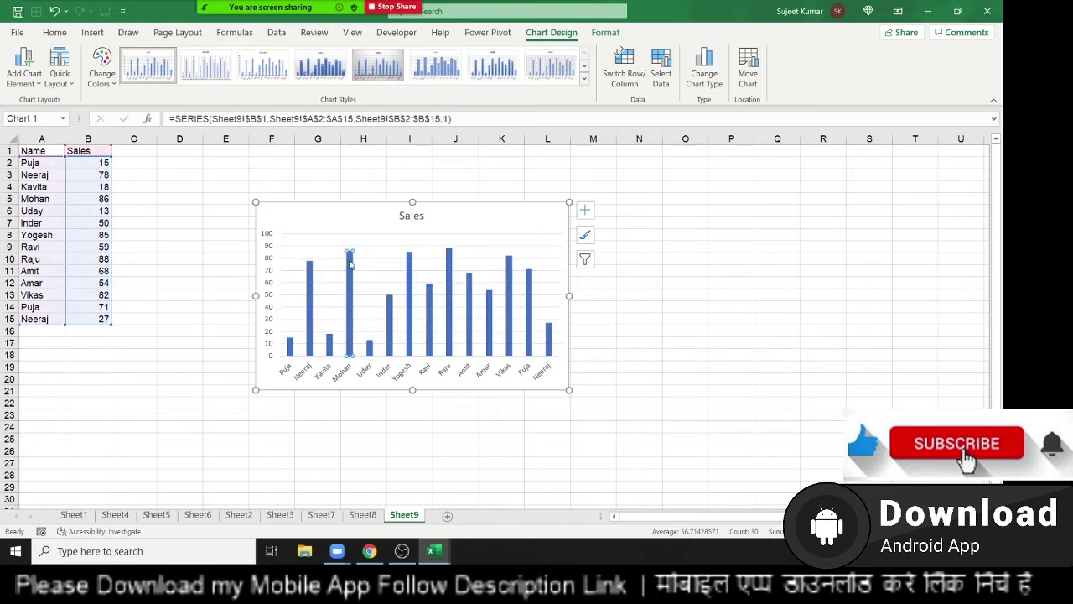
{"action": "left_click", "coordinate": [54, 32]}
{"action": "left_click", "coordinate": [278, 79]}
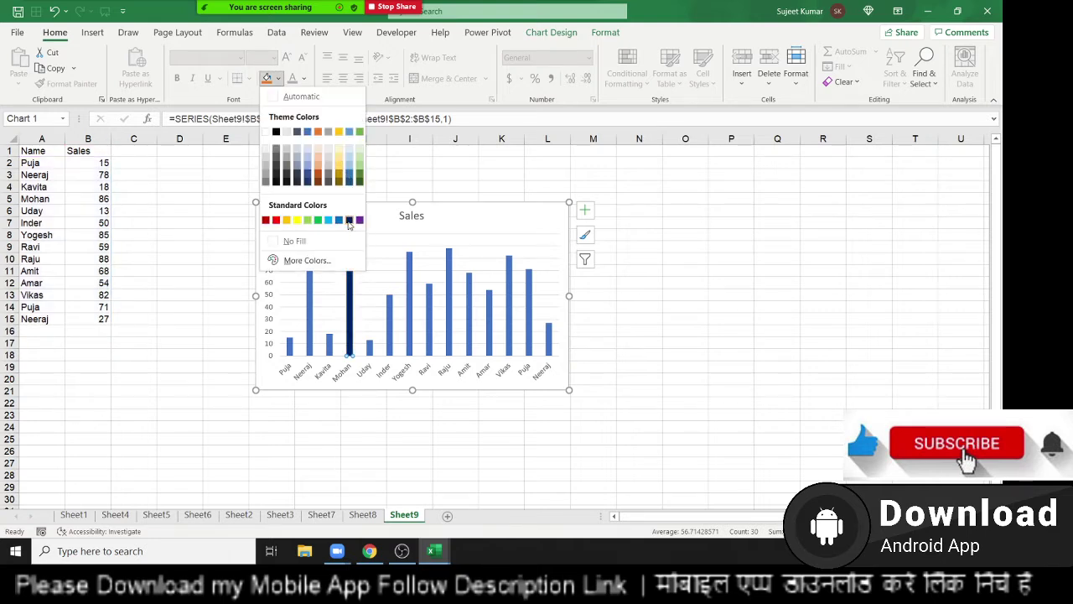
{"action": "left_click", "coordinate": [349, 219]}
{"action": "left_click", "coordinate": [151, 244]}
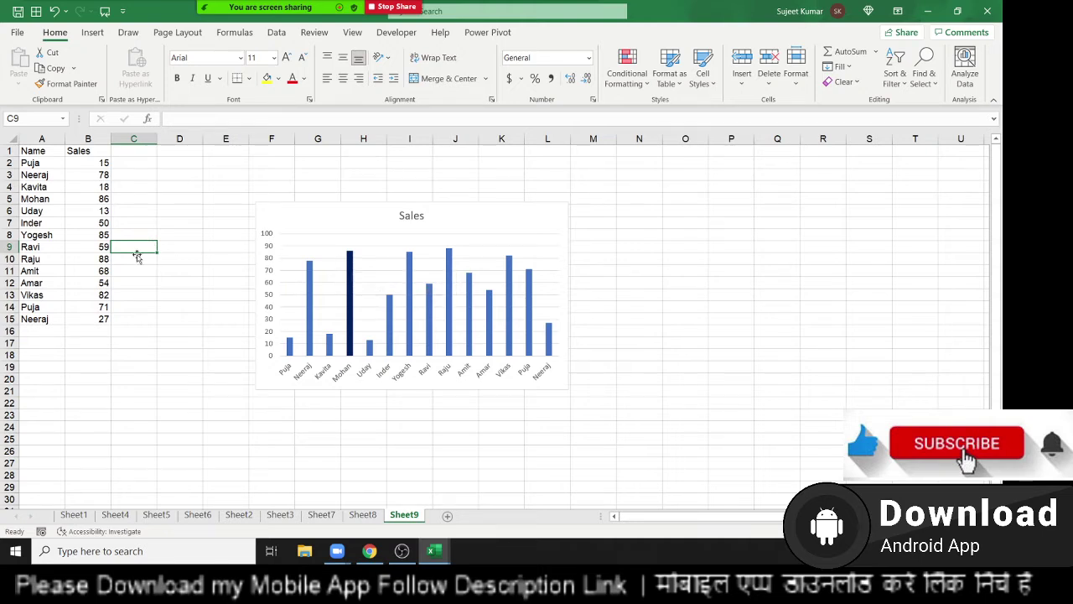
{"action": "left_click", "coordinate": [104, 234]}
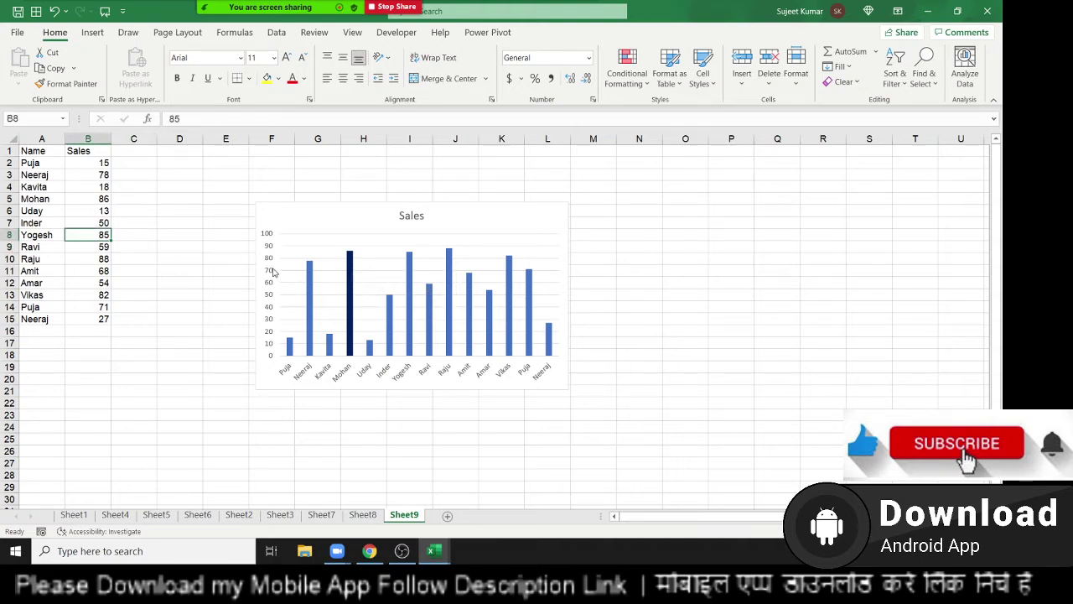
{"action": "type", "text": "41"}
{"action": "key", "text": "Return"}
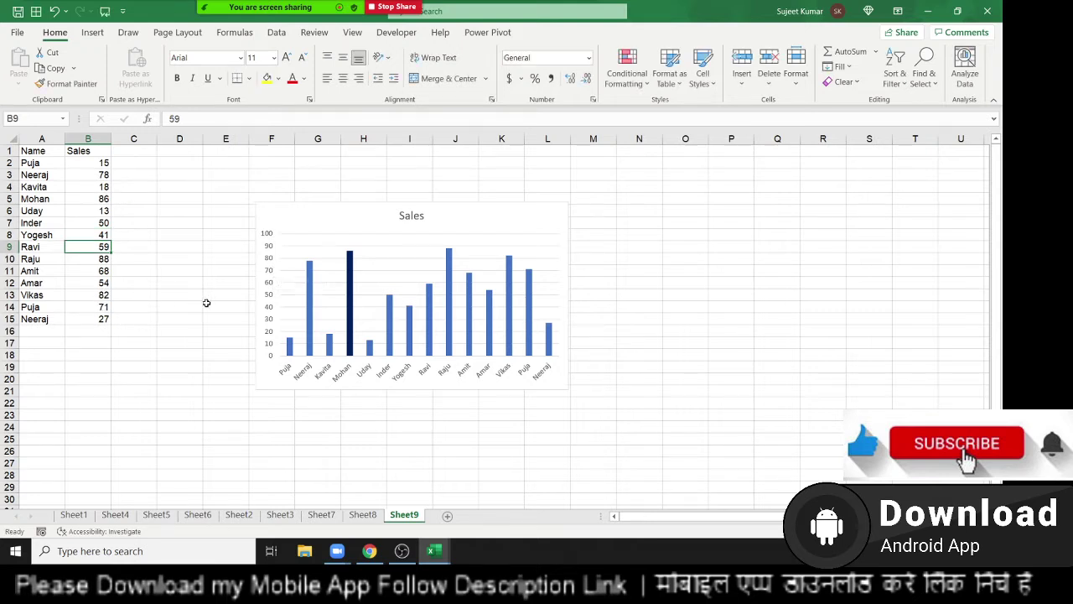
{"action": "left_click", "coordinate": [97, 260]}
{"action": "type", "text": "41"}
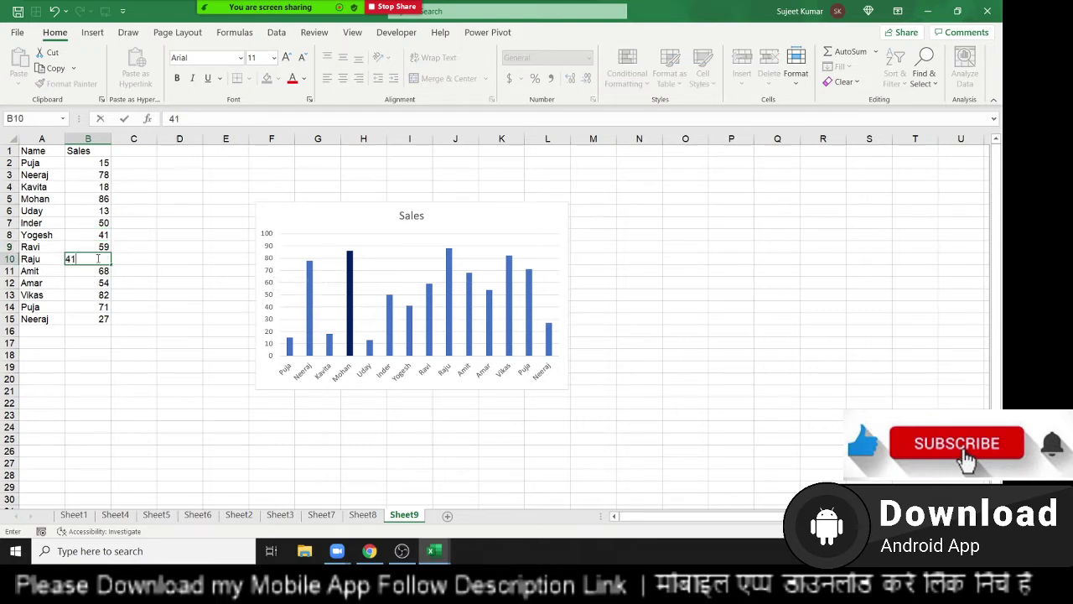
{"action": "key", "text": "Return"}
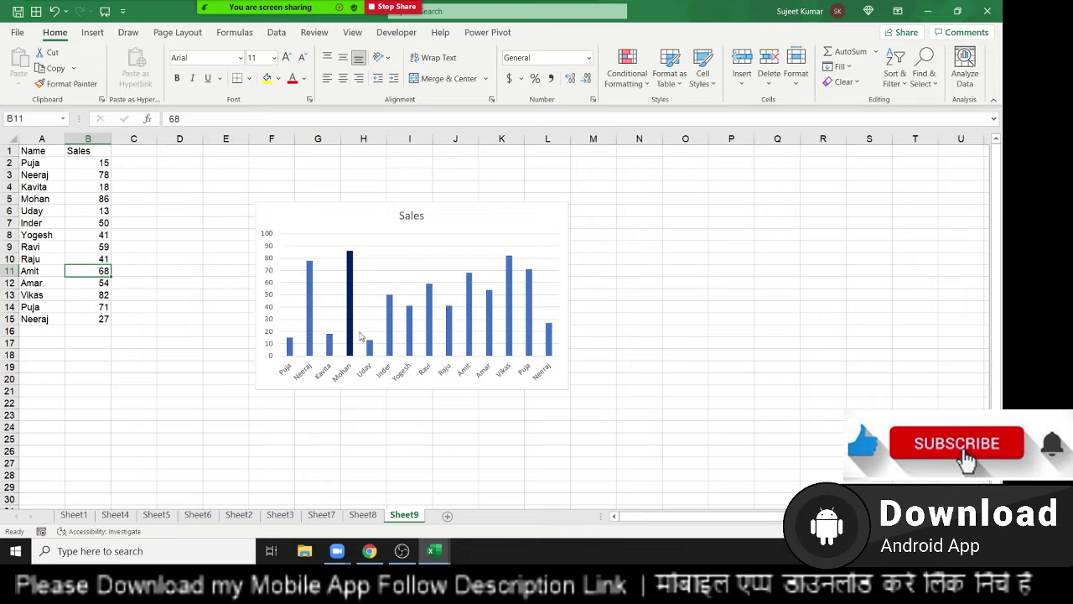
{"action": "mouse_move", "coordinate": [351, 257]}
{"action": "left_click", "coordinate": [102, 209]}
{"action": "left_click", "coordinate": [102, 198]}
{"action": "double_click", "coordinate": [102, 198]}
{"action": "type", "text": "88"}
{"action": "key", "text": "Return"}
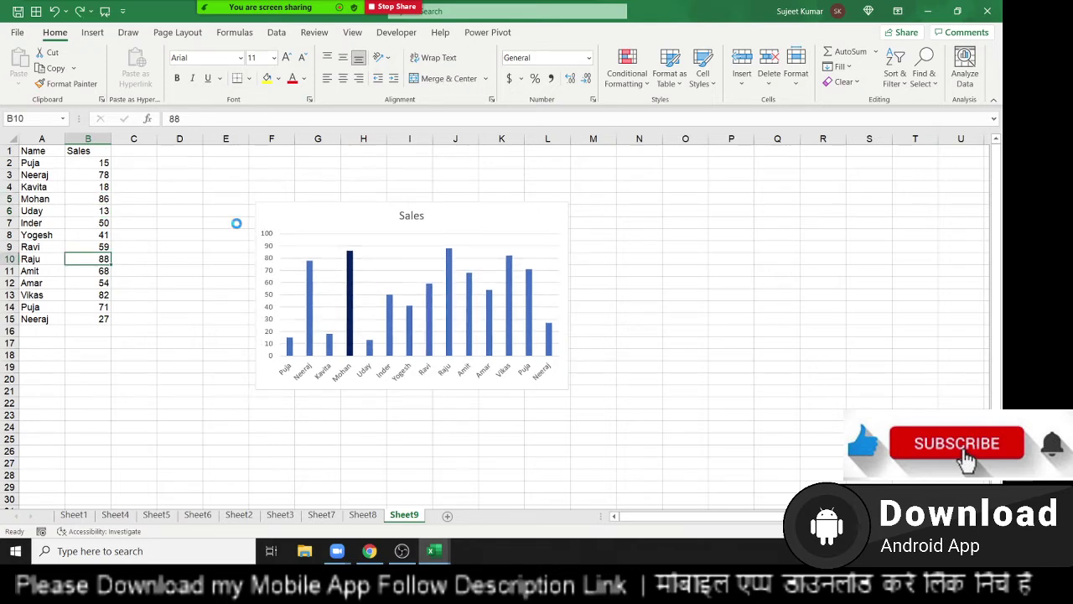
Delete the Sales chart and type headings <40, 41-80 and >80 into C1:E1.
{"action": "left_click", "coordinate": [327, 218]}
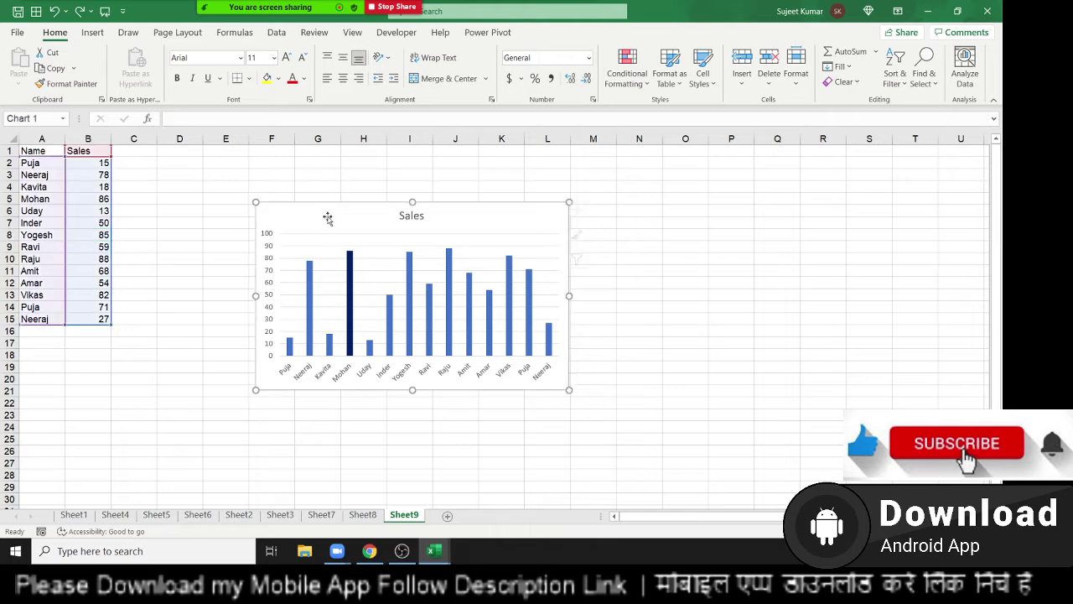
{"action": "key", "text": "Delete"}
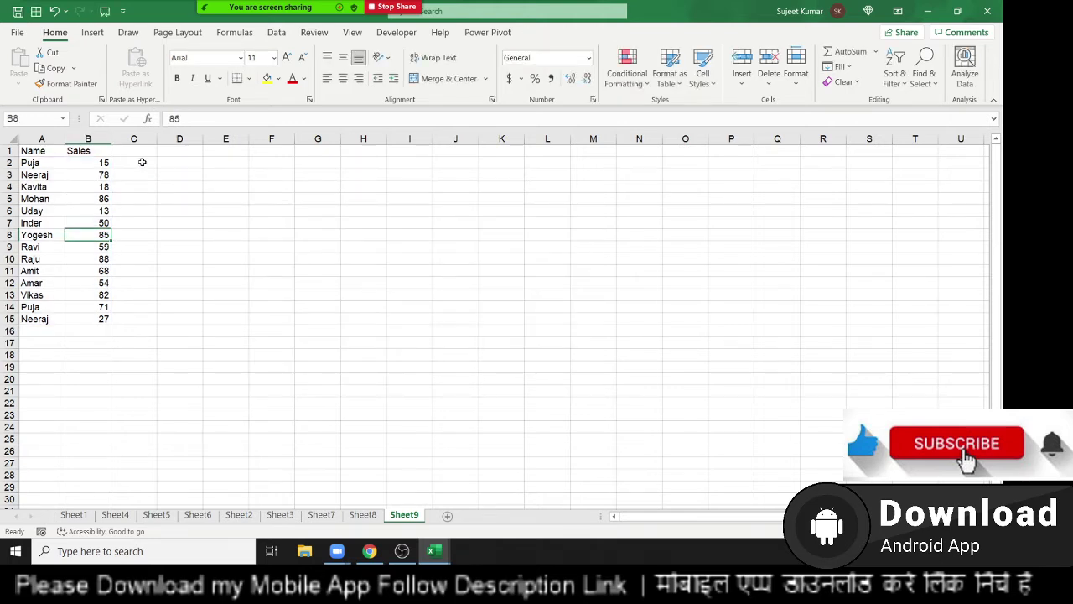
{"action": "left_click", "coordinate": [138, 153]}
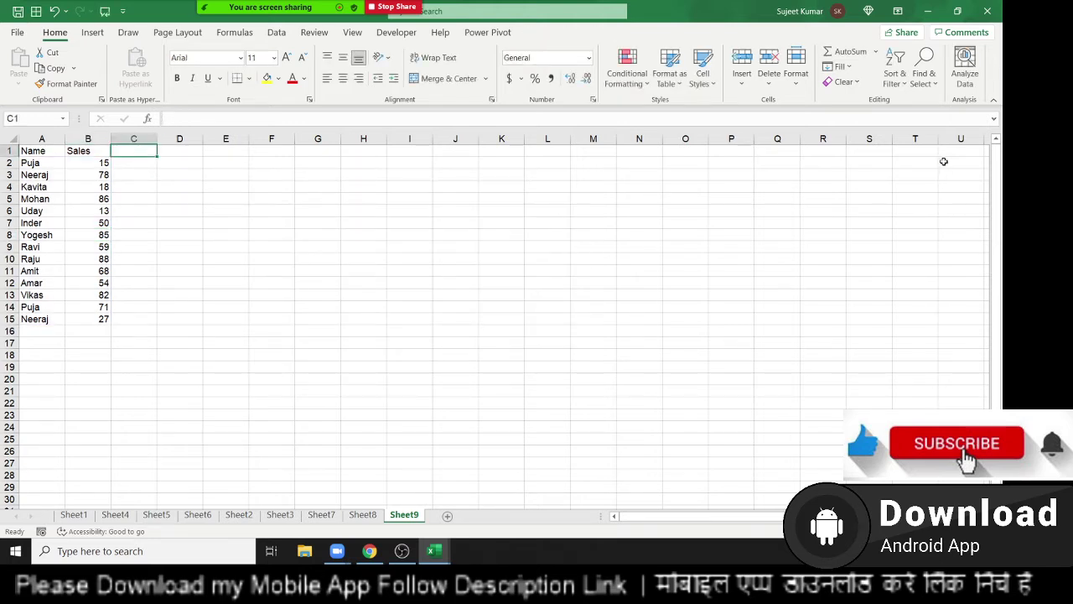
{"action": "type", "text": "<40"}
{"action": "key", "text": "Return"}
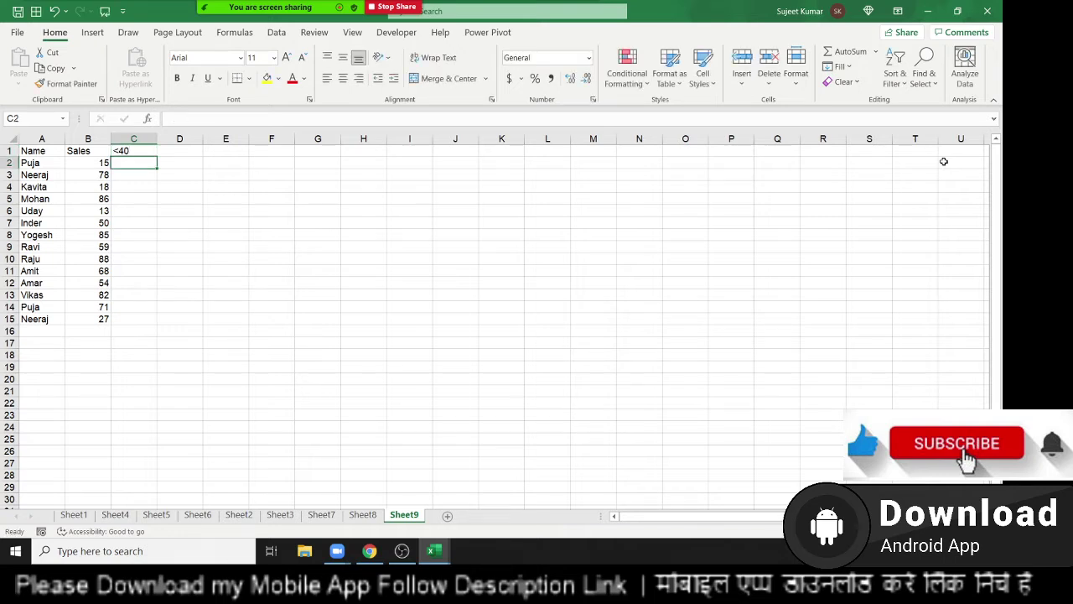
{"action": "key", "text": "Right"}
{"action": "key", "text": "Up"}
{"action": "type", "text": "4"}
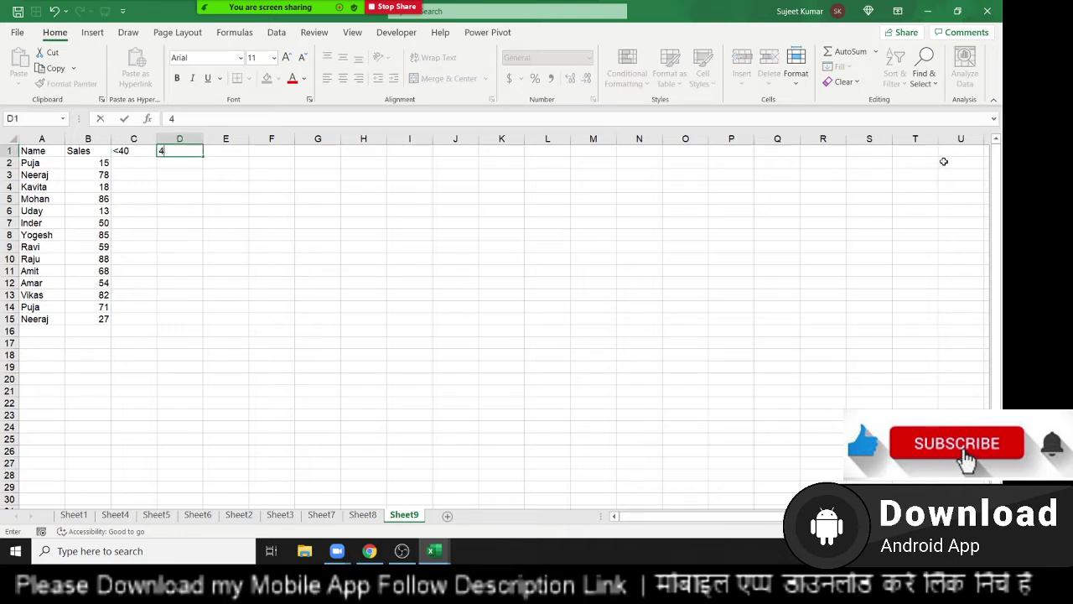
{"action": "type", "text": "1-80"}
{"action": "key", "text": "Right"}
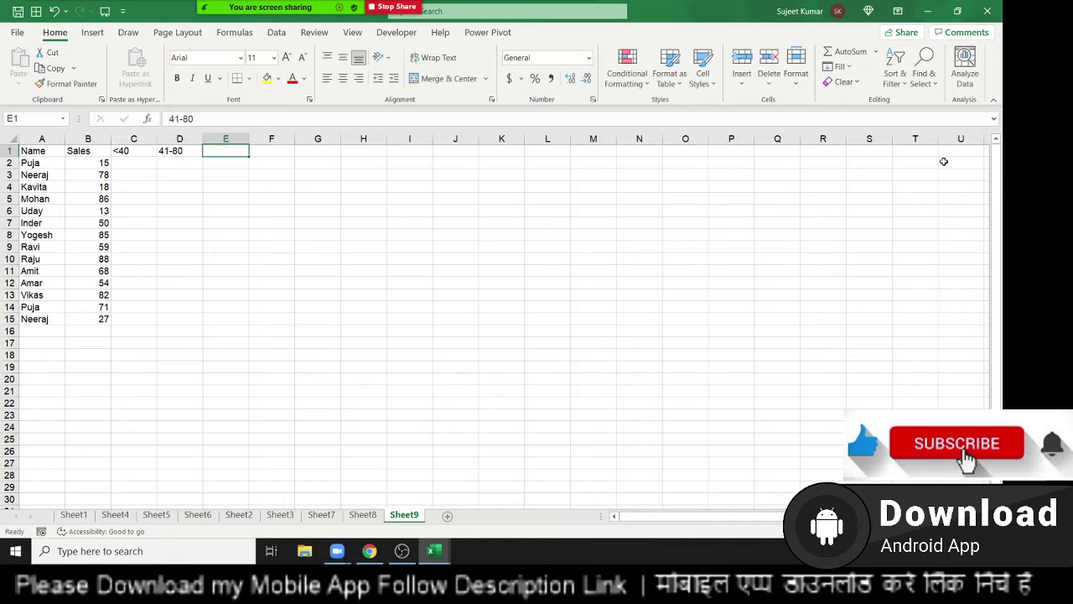
{"action": "type", "text": ">80"}
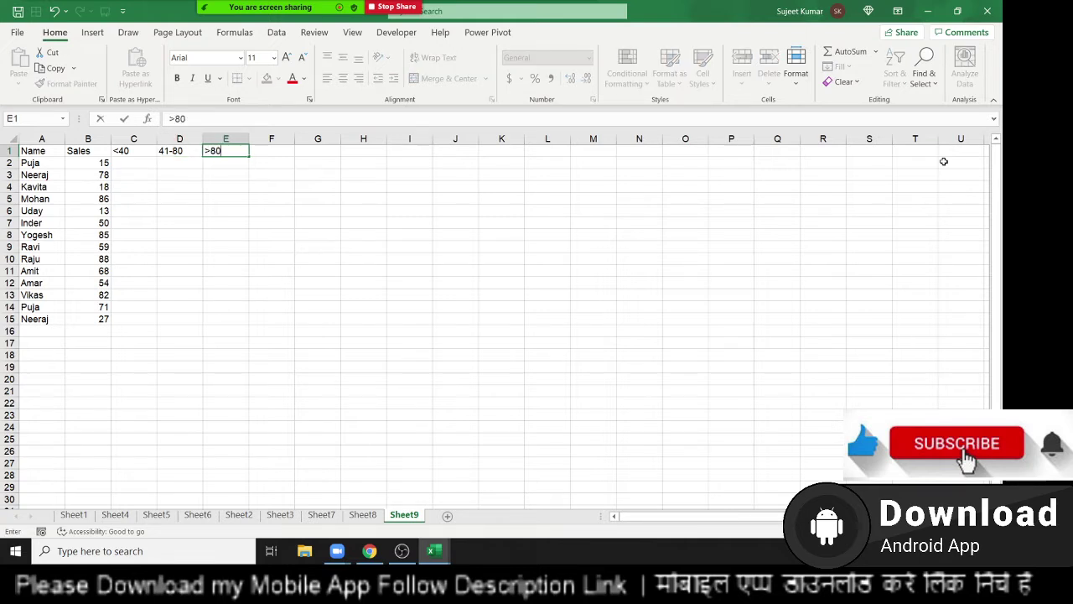
{"action": "key", "text": "Return"}
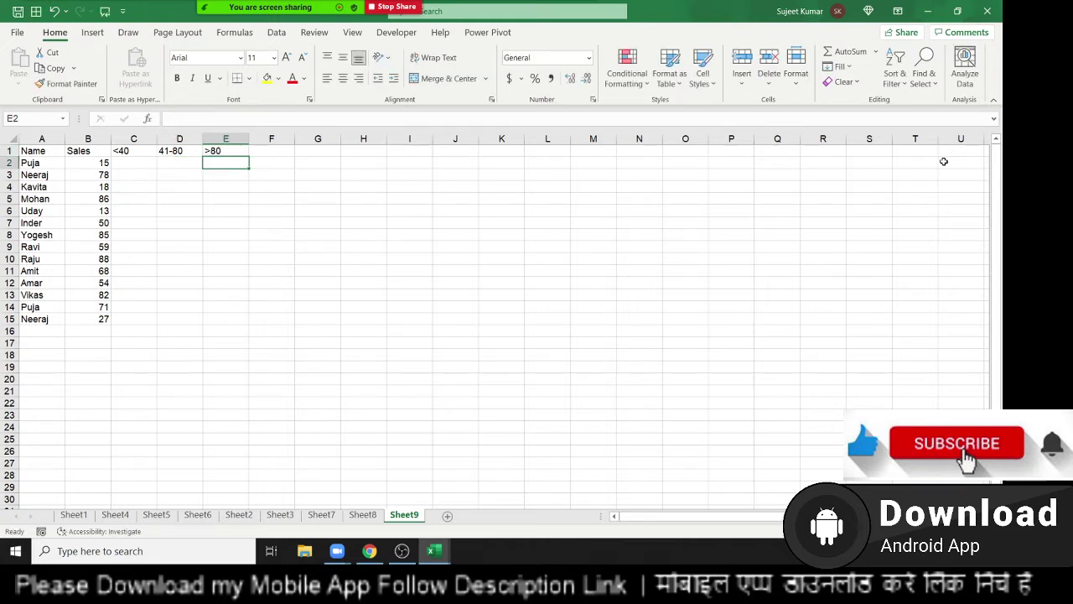
{"action": "key", "text": "Left"}
{"action": "key", "text": "Left"}
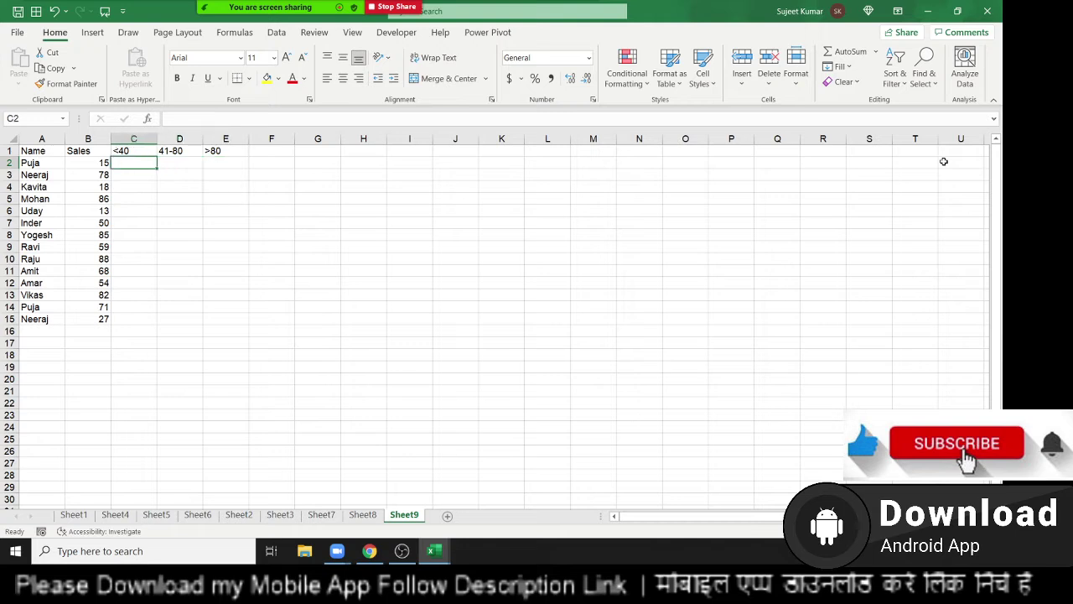
Enter =IF(B2<=40,B2,"") in C2 and fill it down to C15.
{"action": "type", "text": "=IF"}
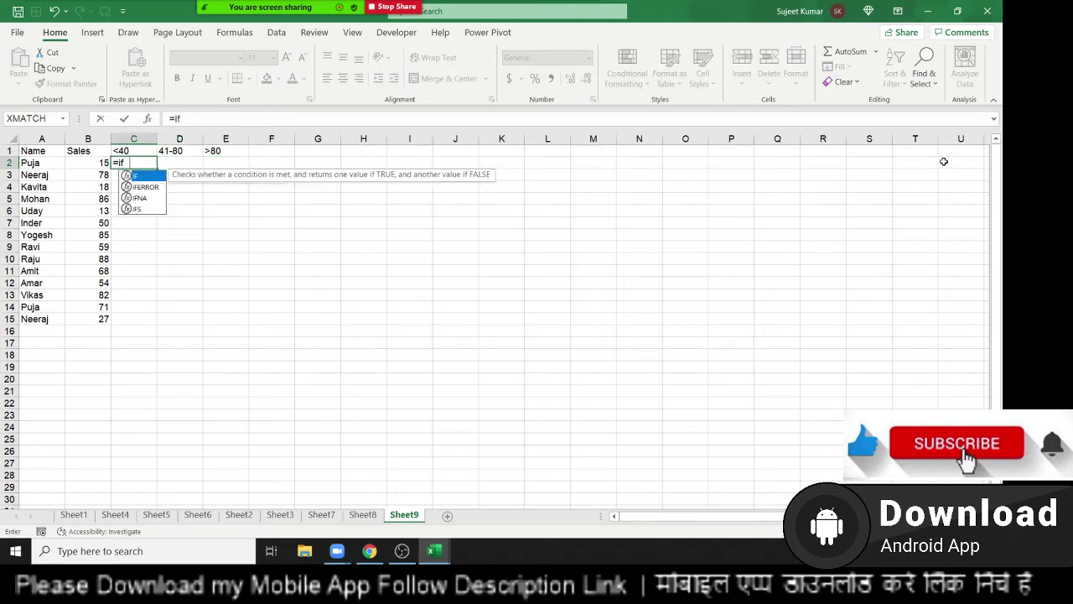
{"action": "type", "text": "("}
{"action": "key", "text": "Left"}
{"action": "type", "text": "<"}
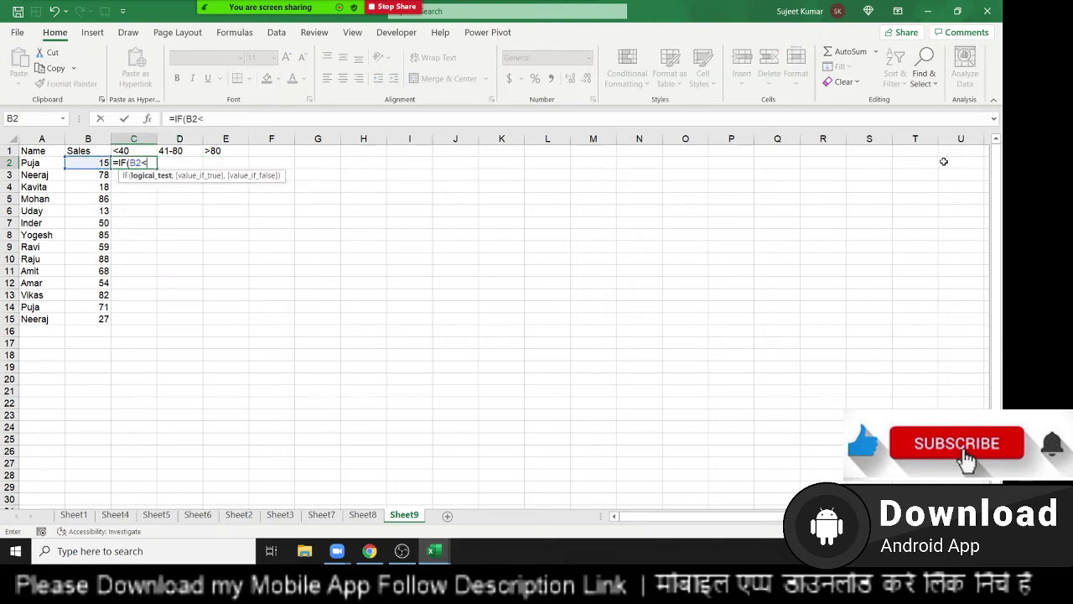
{"action": "type", "text": "=40"}
{"action": "type", "text": ","}
{"action": "key", "text": "Left"}
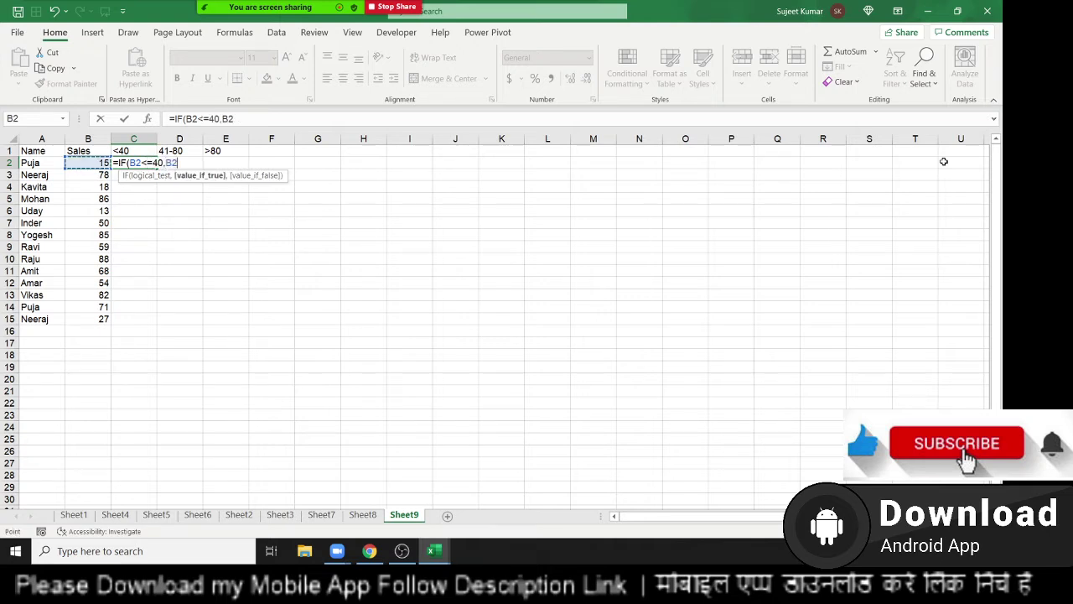
{"action": "type", "text": ","}
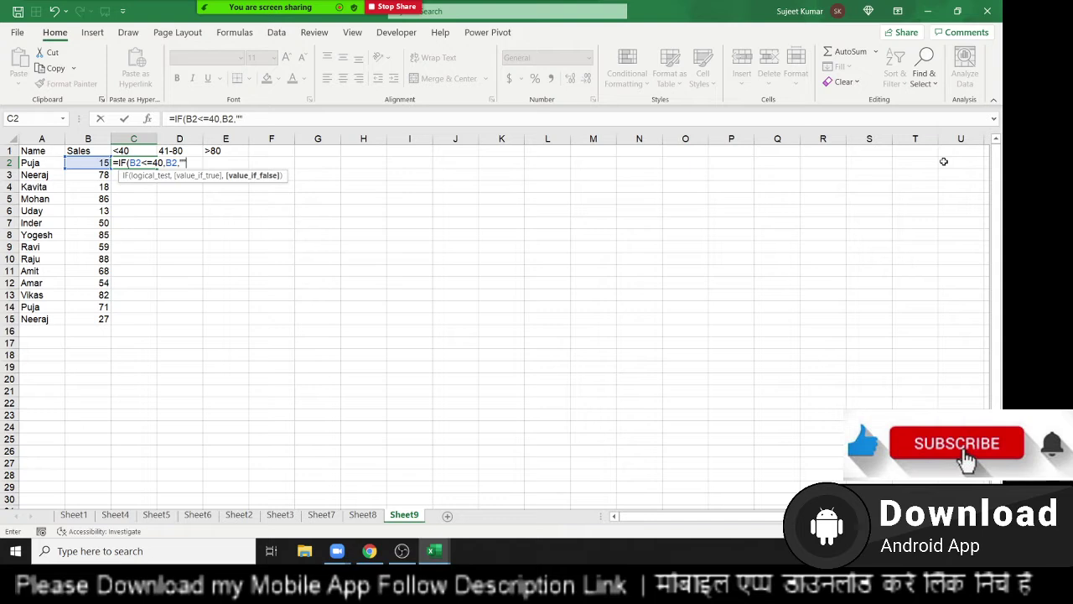
{"action": "key", "text": "Return"}
{"action": "key", "text": "Left"}
{"action": "key", "text": "ctrl+Down"}
{"action": "key", "text": "Right"}
{"action": "key", "text": "ctrl+shift+Up"}
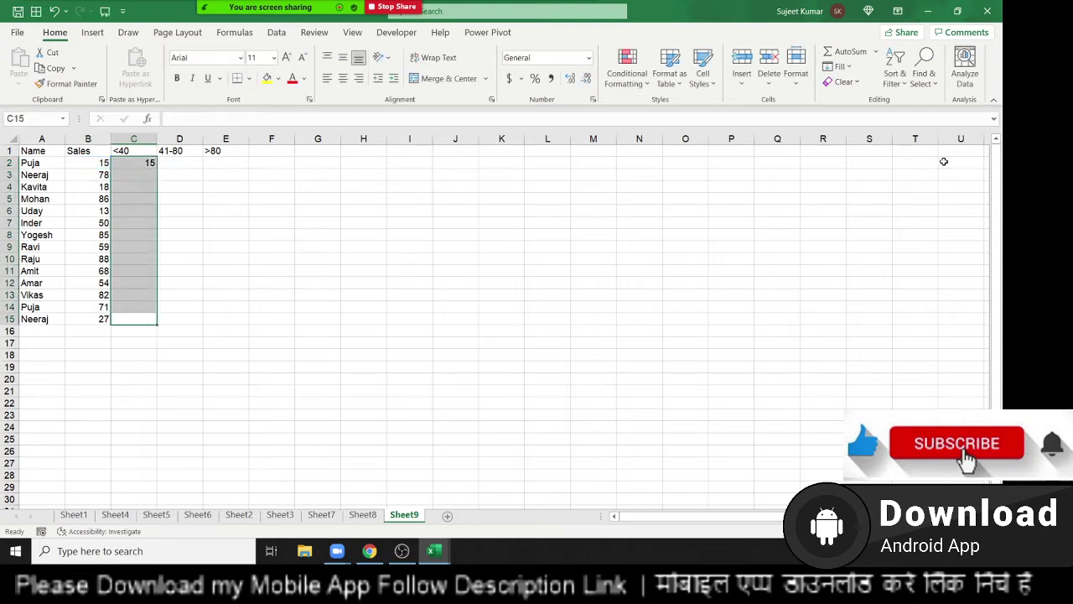
{"action": "key", "text": "ctrl+d"}
{"action": "key", "text": "ctrl+Up"}
{"action": "key", "text": "Right"}
{"action": "key", "text": "Down"}
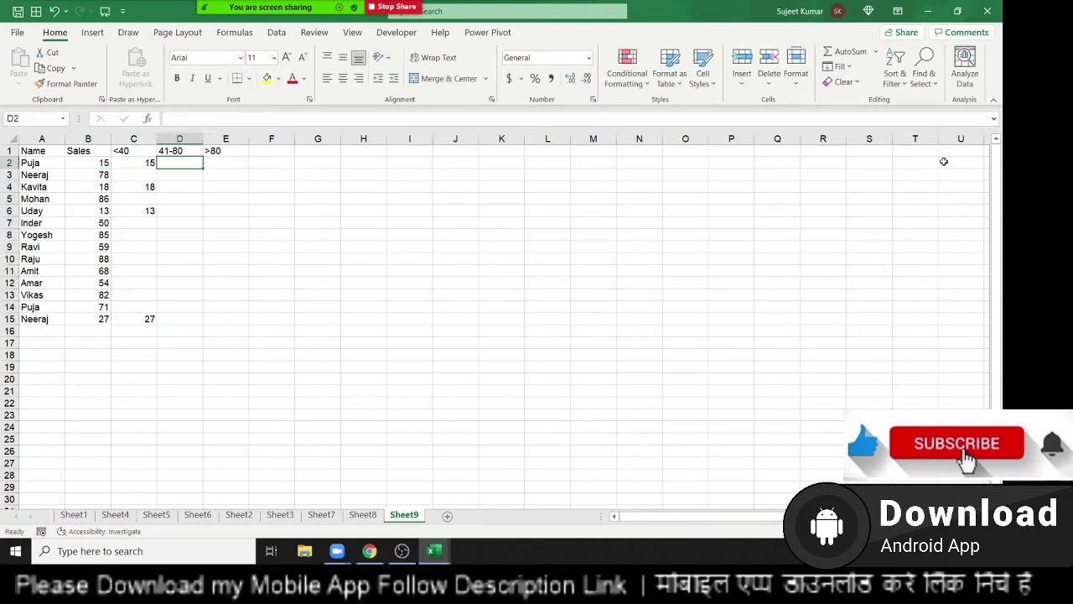
Type =IF(AND(B2>=41,B2<=80),B2,"") into cell D2.
{"action": "type", "text": "=if"}
{"action": "key", "text": "Tab"}
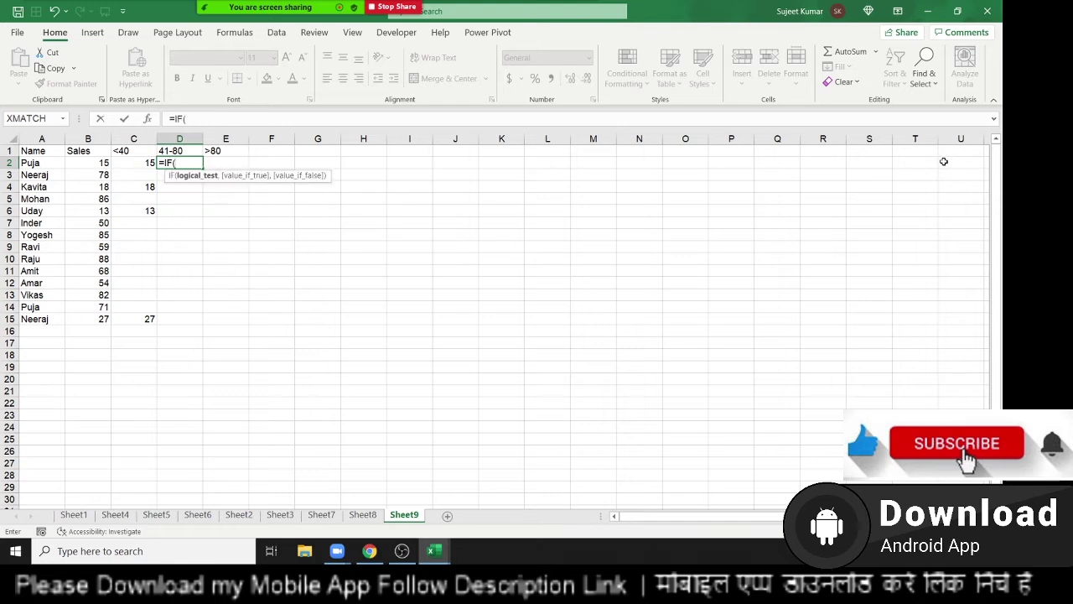
{"action": "type", "text": "and"}
{"action": "key", "text": "Tab"}
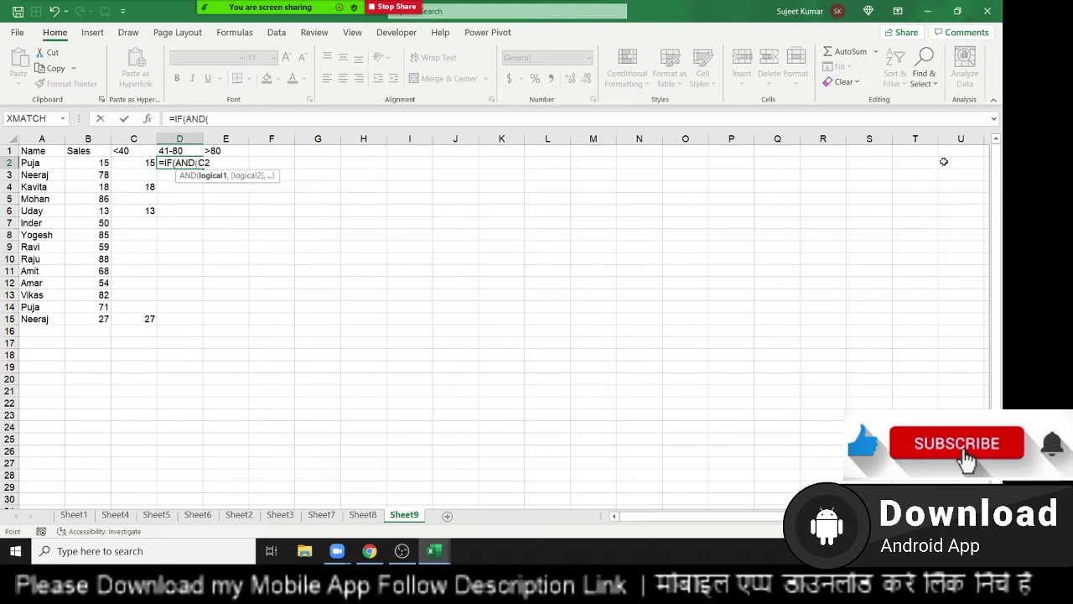
{"action": "key", "text": "Left"}
{"action": "key", "text": "Left"}
{"action": "type", "text": ">=41"}
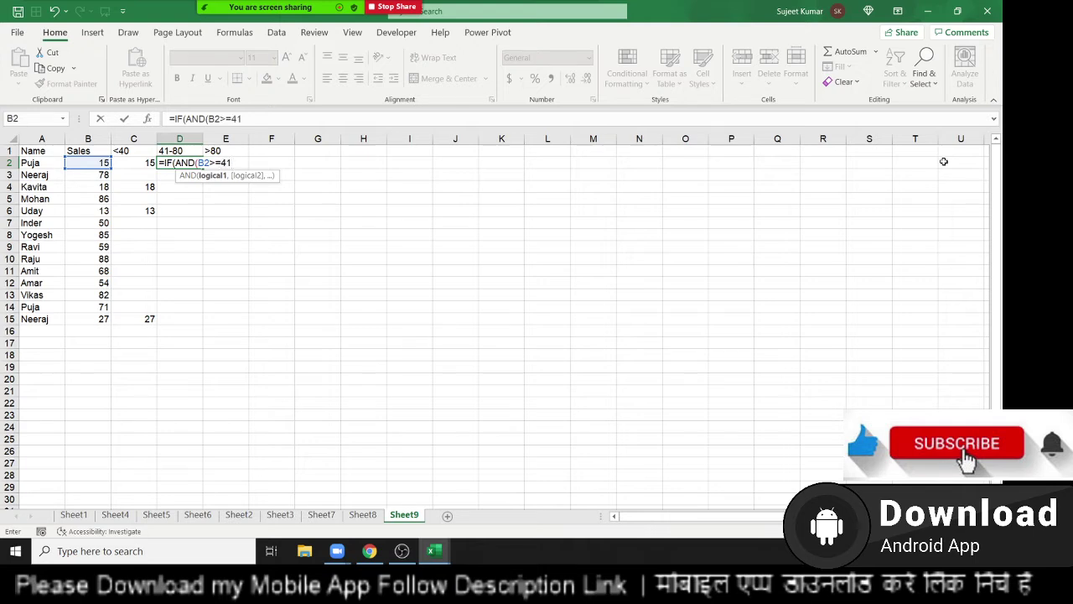
{"action": "type", "text": ","}
{"action": "key", "text": "Left"}
{"action": "key", "text": "Left"}
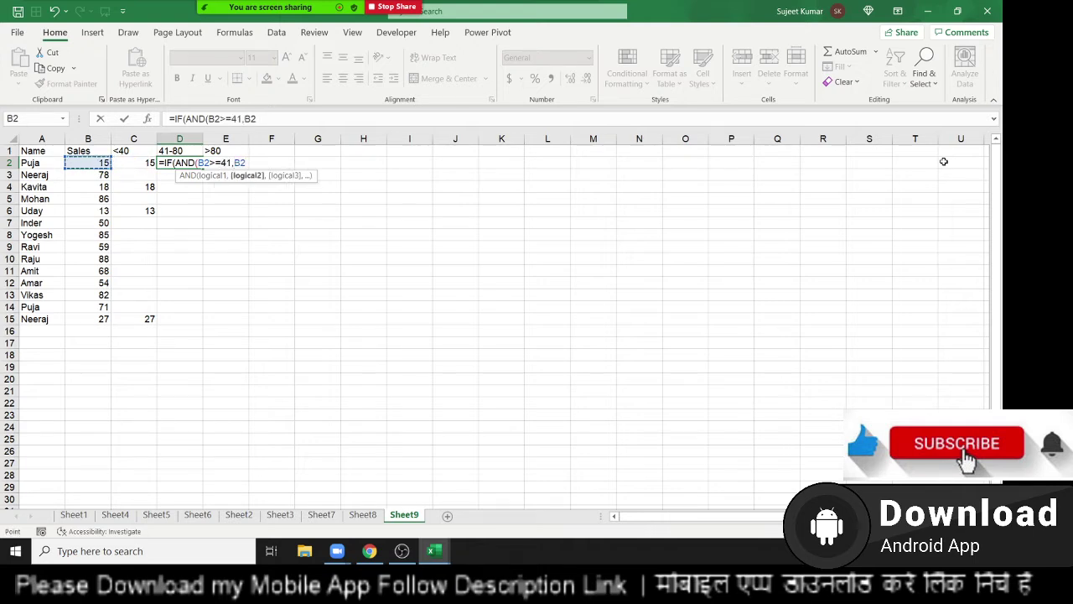
{"action": "type", "text": "<=80"}
{"action": "type", "text": "),"}
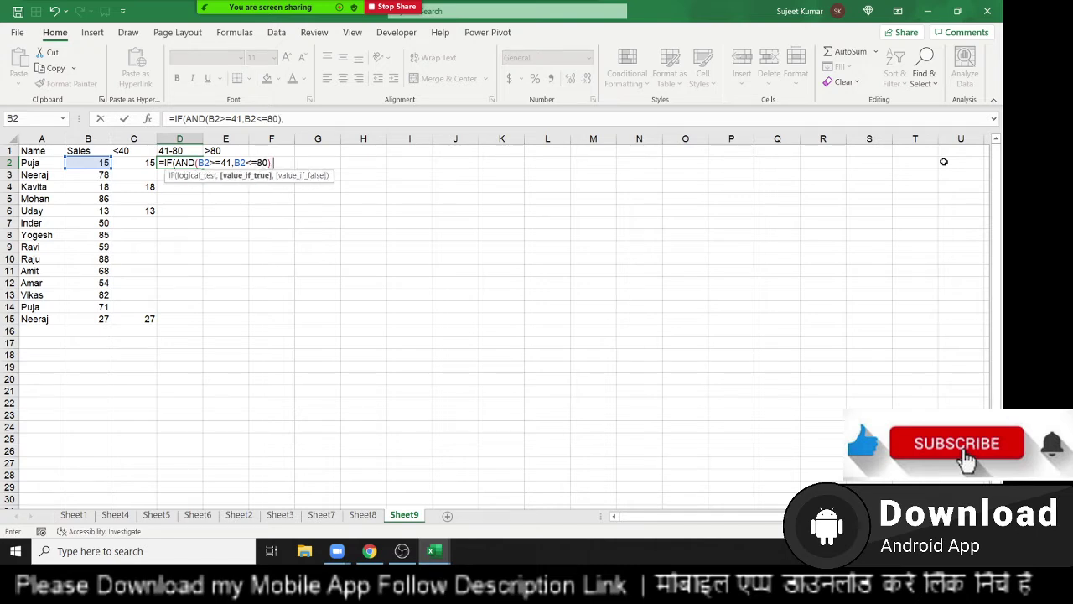
{"action": "key", "text": "Left"}
{"action": "key", "text": "Left"}
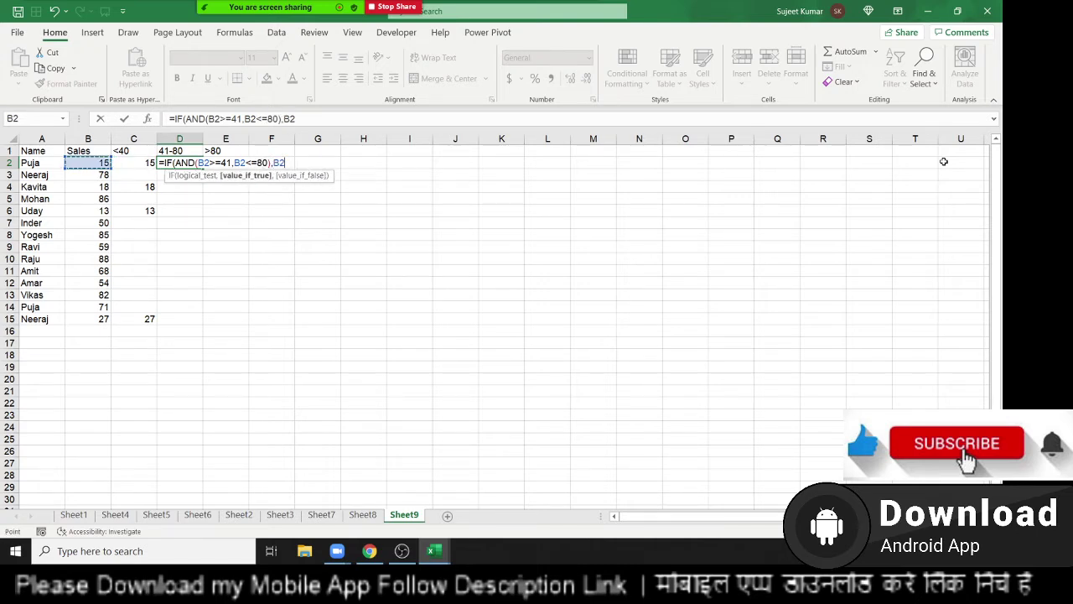
{"action": "type", "text": ",\"\""}
{"action": "key", "text": "Return"}
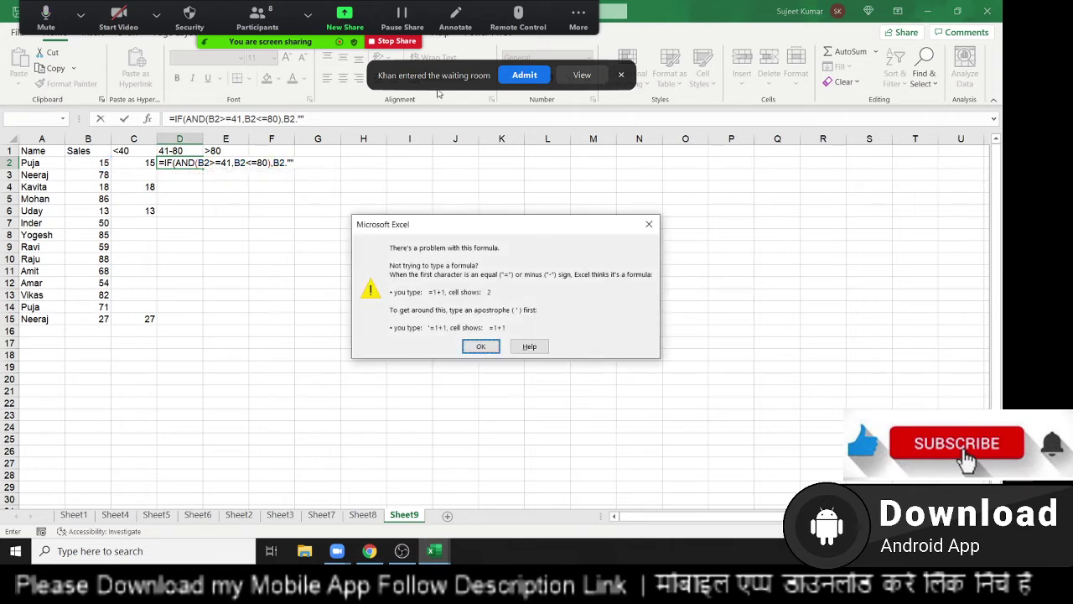
Fix the D2 formula error and fill the formula down to D15.
{"action": "left_click", "coordinate": [512, 78]}
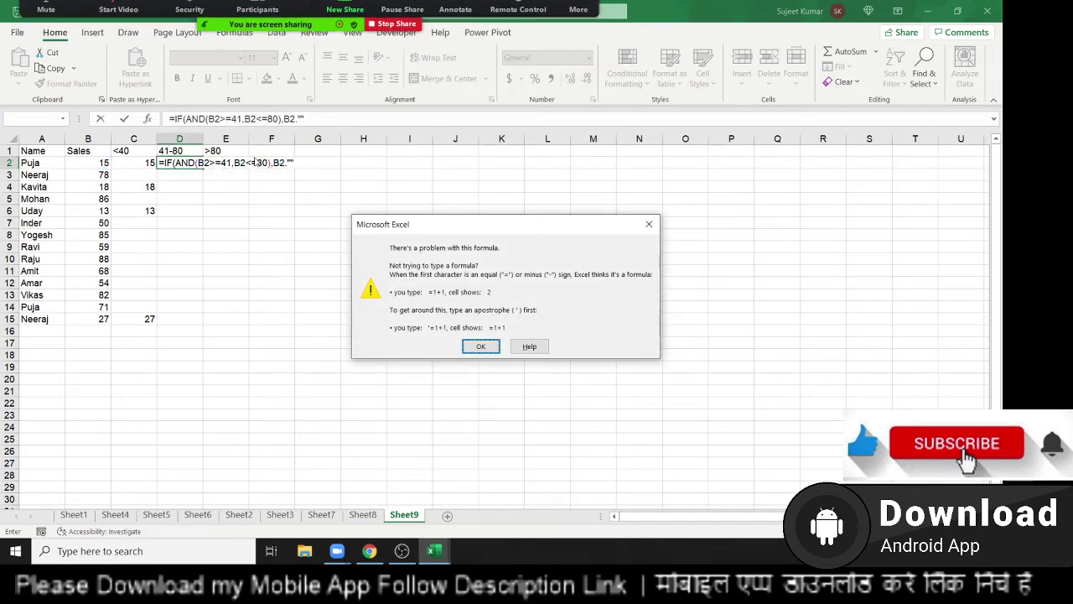
{"action": "left_click", "coordinate": [480, 346]}
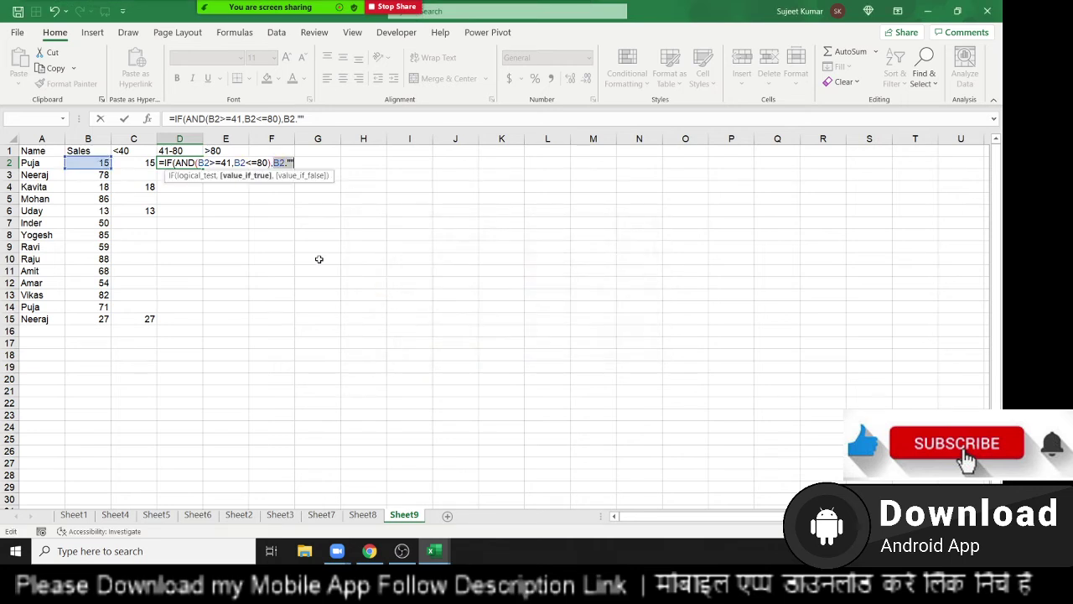
{"action": "left_click", "coordinate": [290, 162]}
{"action": "type", "text": ","}
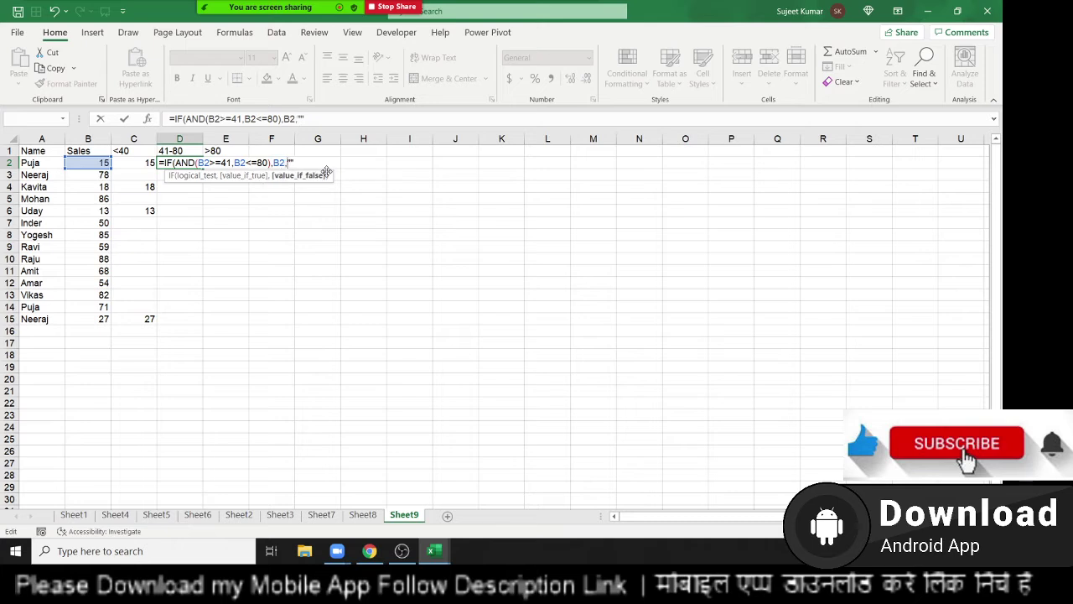
{"action": "key", "text": "Return"}
{"action": "key", "text": "Return"}
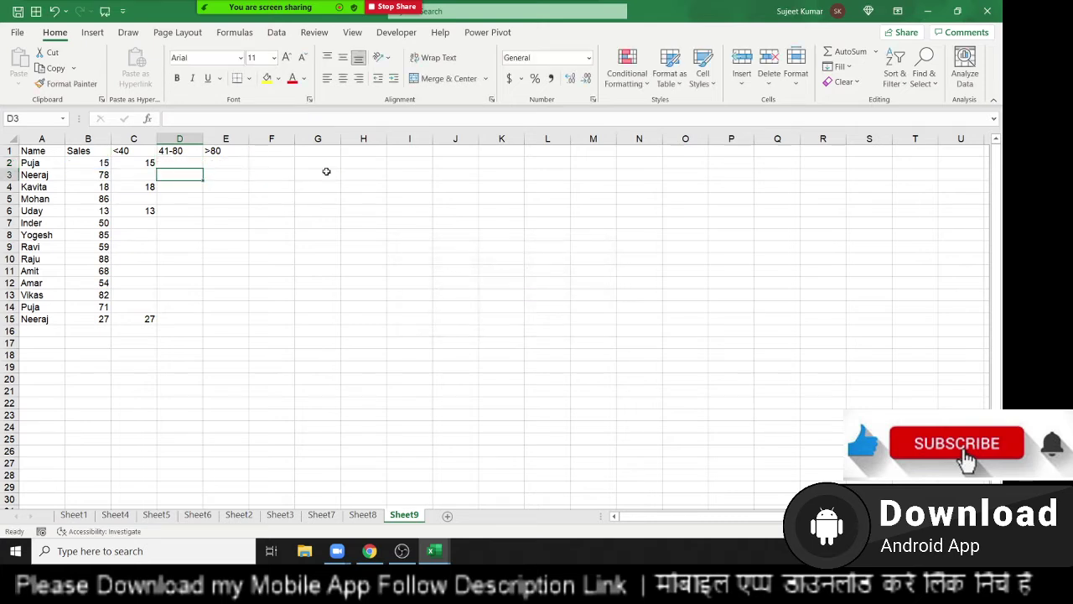
{"action": "key", "text": "Left"}
{"action": "key", "text": "Left"}
{"action": "key", "text": "ctrl+Down"}
{"action": "key", "text": "Right"}
{"action": "key", "text": "Right"}
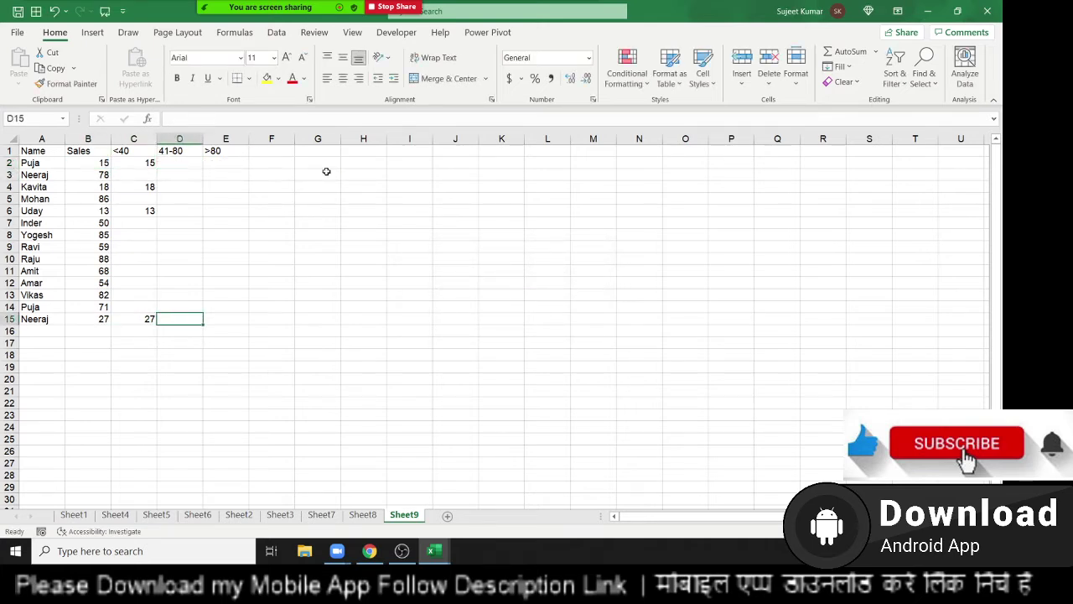
{"action": "key", "text": "ctrl+shift+Up"}
{"action": "key", "text": "ctrl+d"}
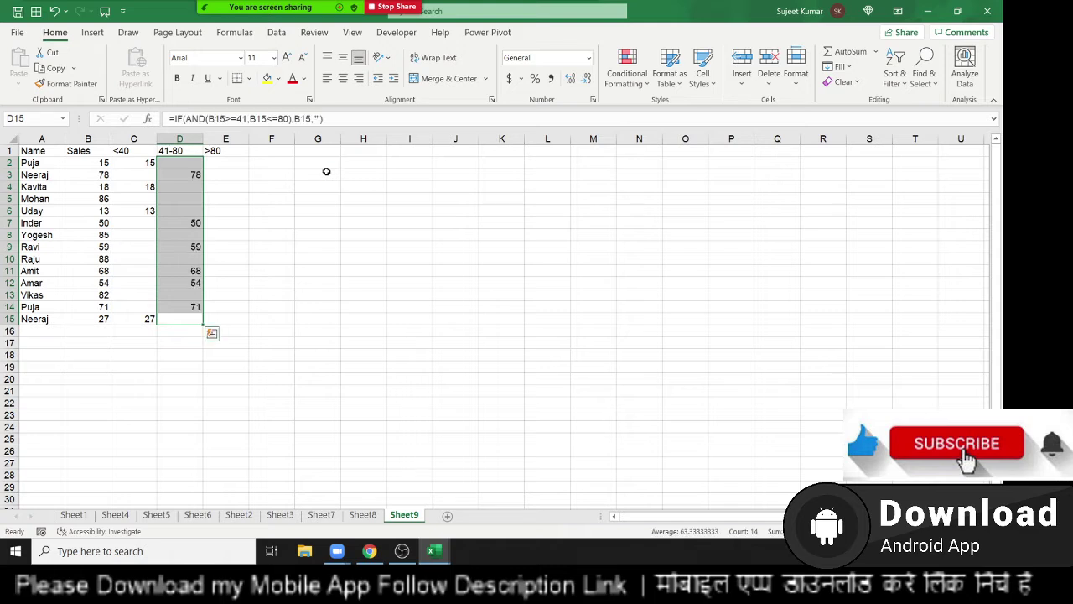
{"action": "key", "text": "Right"}
{"action": "key", "text": "ctrl+Up"}
{"action": "key", "text": "Down"}
Enter =IF(B2>=80,B2,"") in cell E2.
{"action": "type", "text": "="}
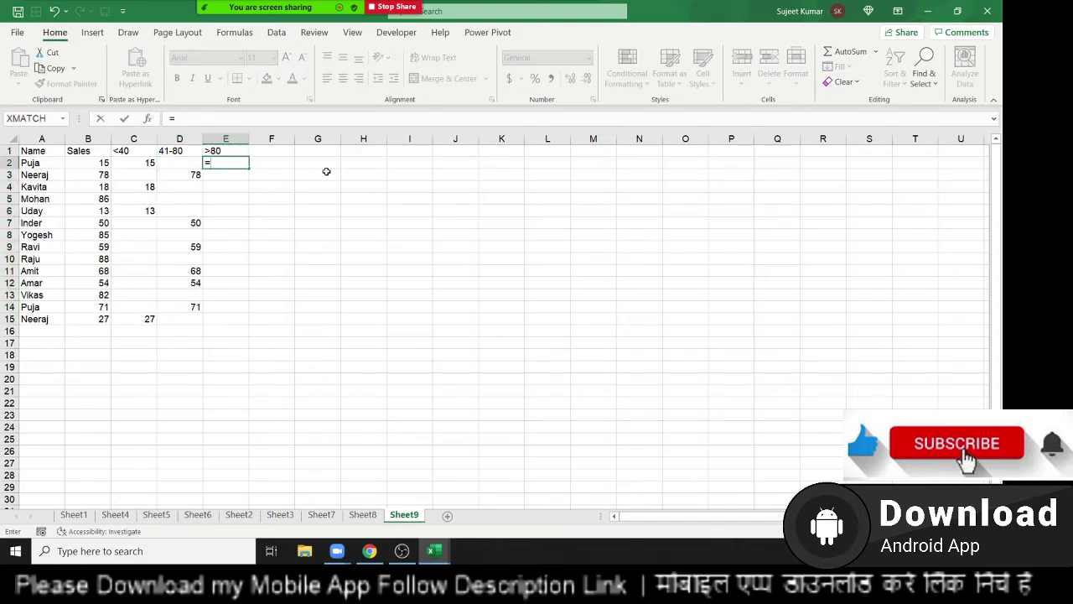
{"action": "type", "text": "if"}
{"action": "key", "text": "Tab"}
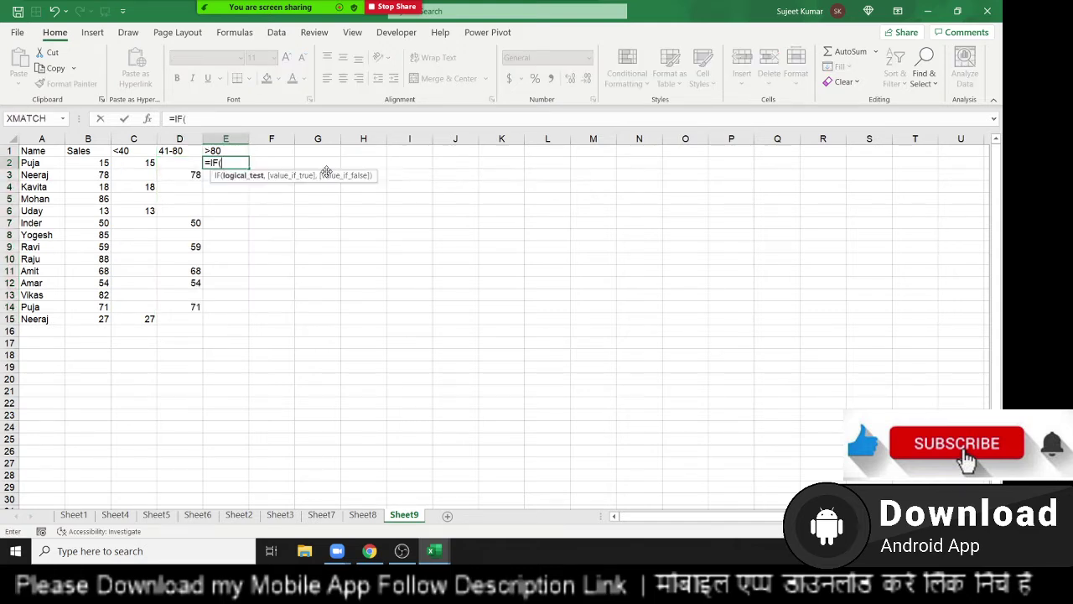
{"action": "key", "text": "Left"}
{"action": "key", "text": "Left"}
{"action": "key", "text": "Left"}
{"action": "key", "text": "Left"}
{"action": "key", "text": "Right"}
{"action": "type", "text": ">=80"}
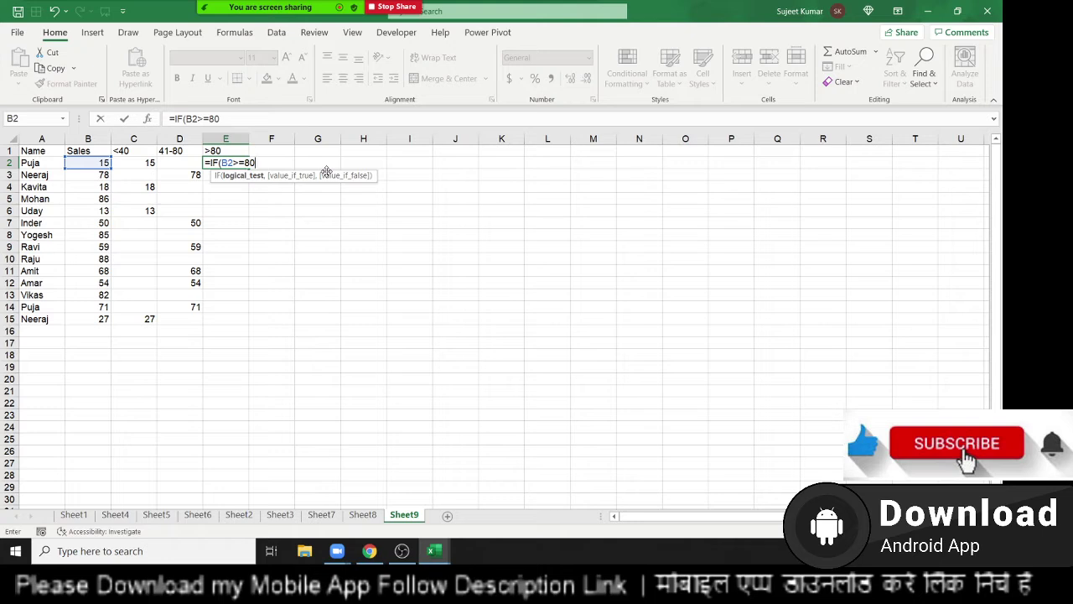
{"action": "type", "text": ","}
{"action": "key", "text": "Left"}
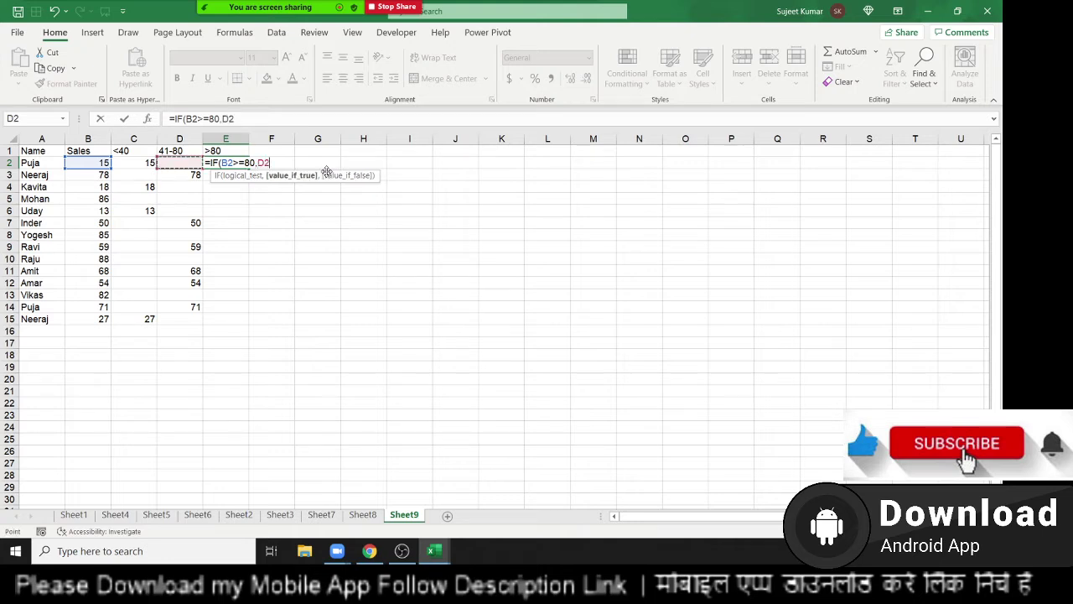
{"action": "key", "text": "Left"}
{"action": "key", "text": "Left"}
{"action": "type", "text": ","}
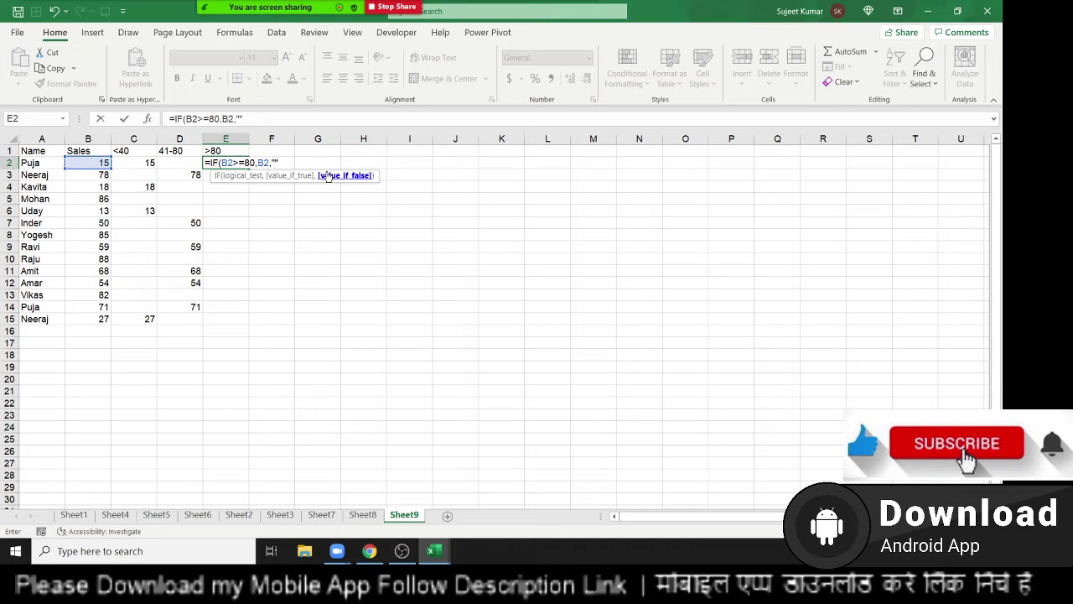
{"action": "key", "text": "Return"}
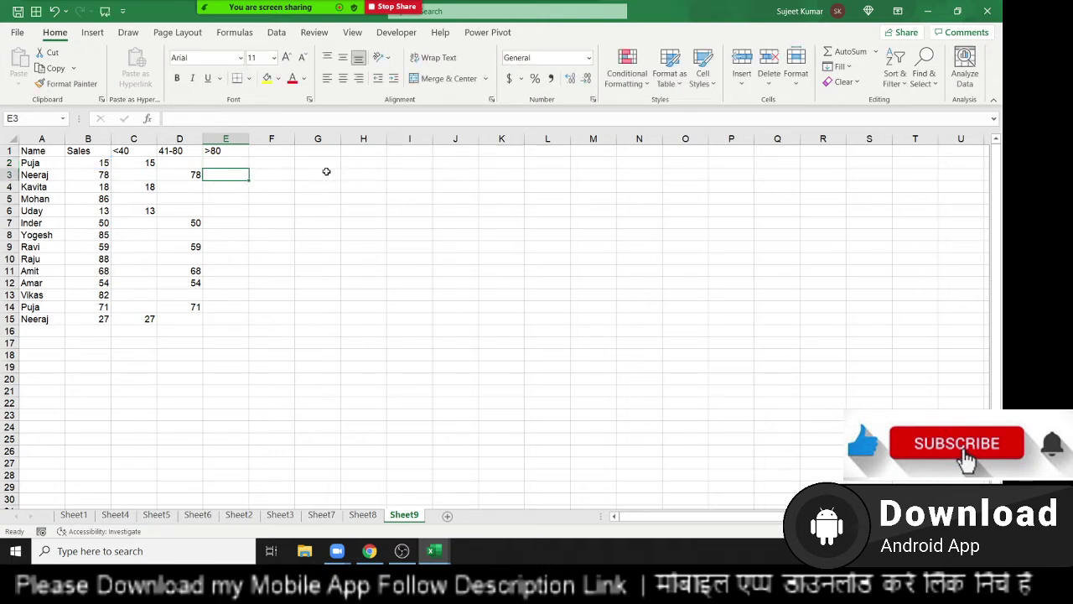
Fill the E2 formula down to E15 and return to the top of the sheet.
{"action": "key", "text": "Left"}
{"action": "key", "text": "Down"}
{"action": "key", "text": "Down"}
{"action": "key", "text": "Down"}
{"action": "key", "text": "Right"}
{"action": "key", "text": "shift+Up"}
{"action": "key", "text": "shift+Up"}
{"action": "key", "text": "shift+Up"}
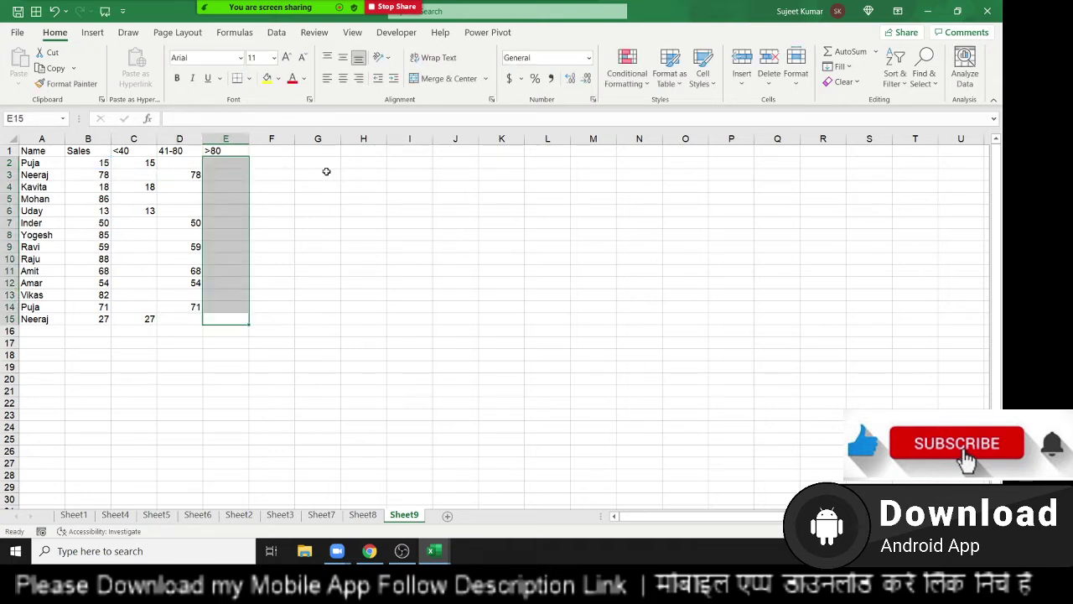
{"action": "key", "text": "ctrl+d"}
{"action": "key", "text": "ctrl+Up"}
{"action": "key", "text": "ctrl+Left"}
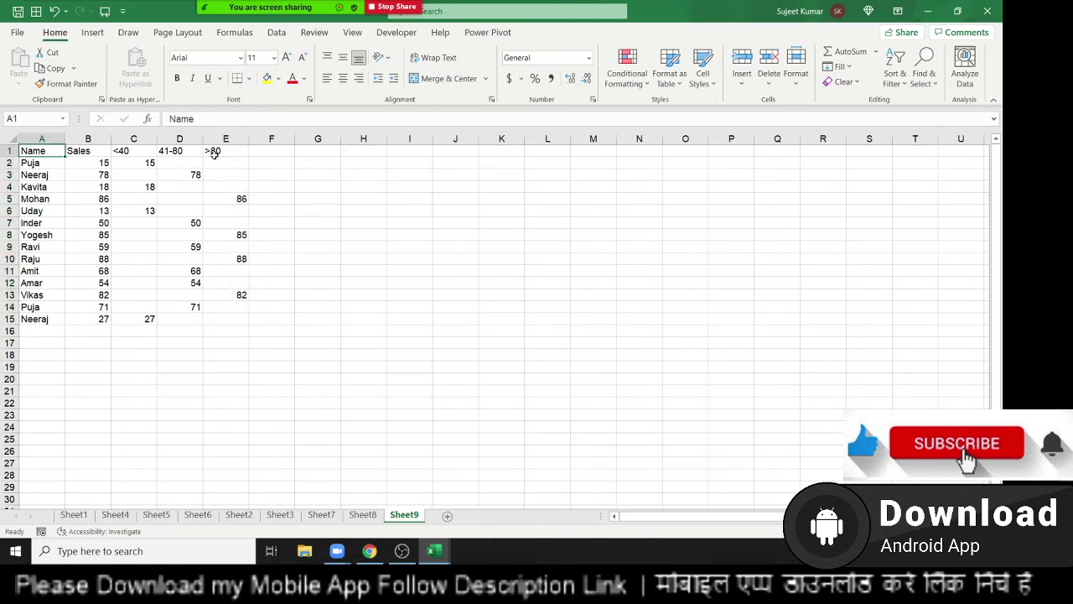
{"action": "left_click", "coordinate": [92, 32]}
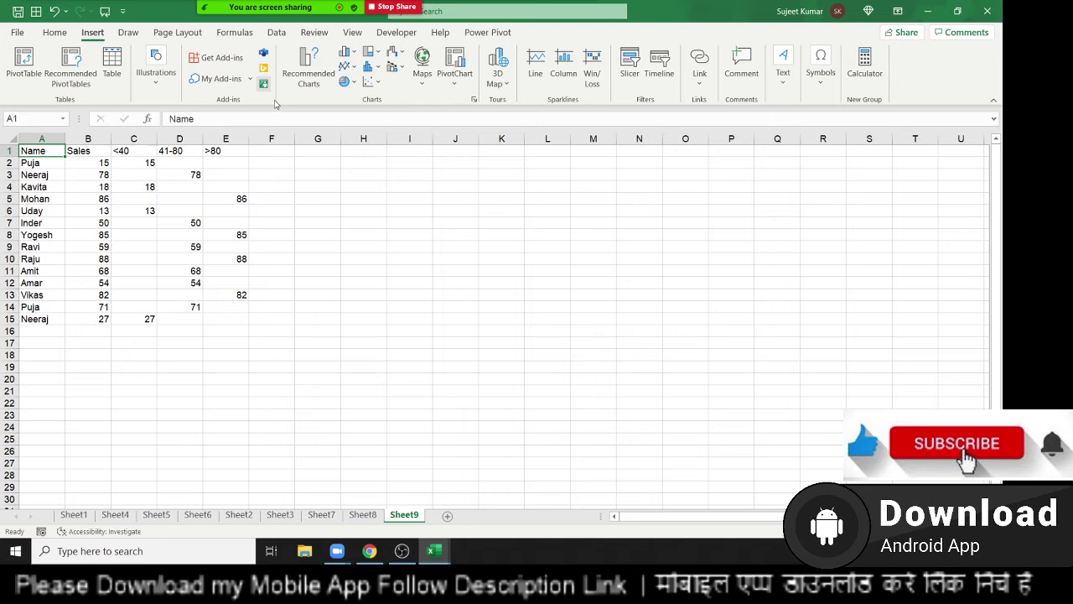
{"action": "left_click", "coordinate": [356, 53]}
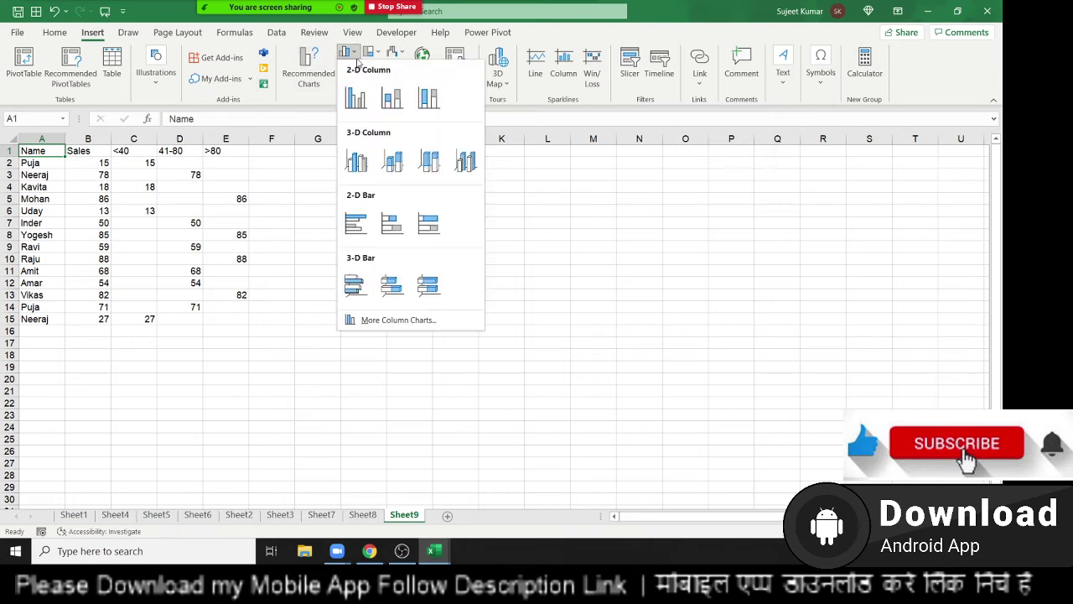
{"action": "left_click", "coordinate": [356, 95]}
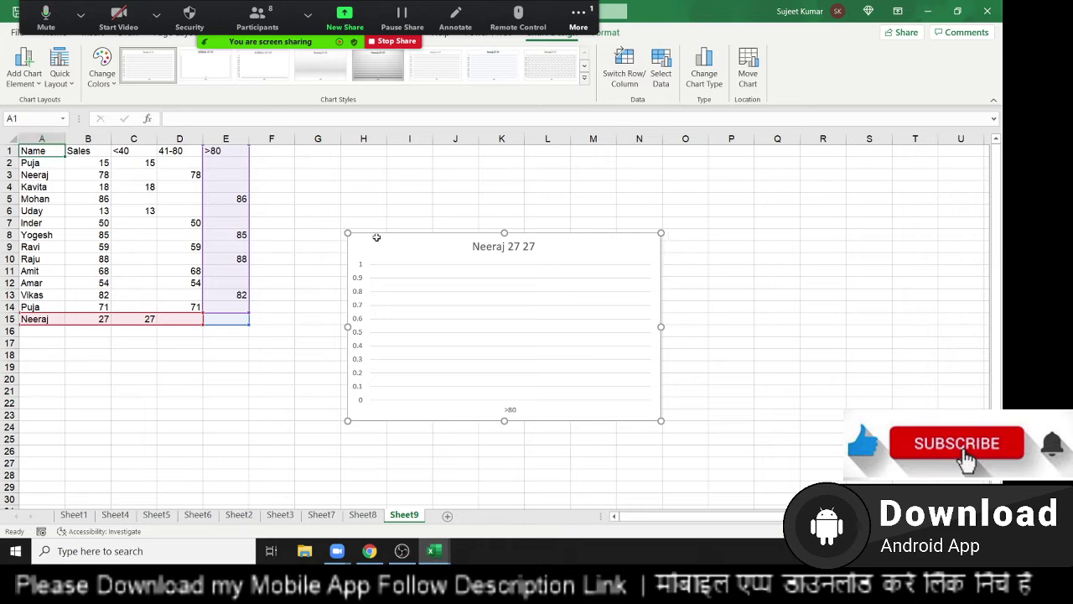
{"action": "key", "text": "Delete"}
{"action": "left_click", "coordinate": [324, 165]}
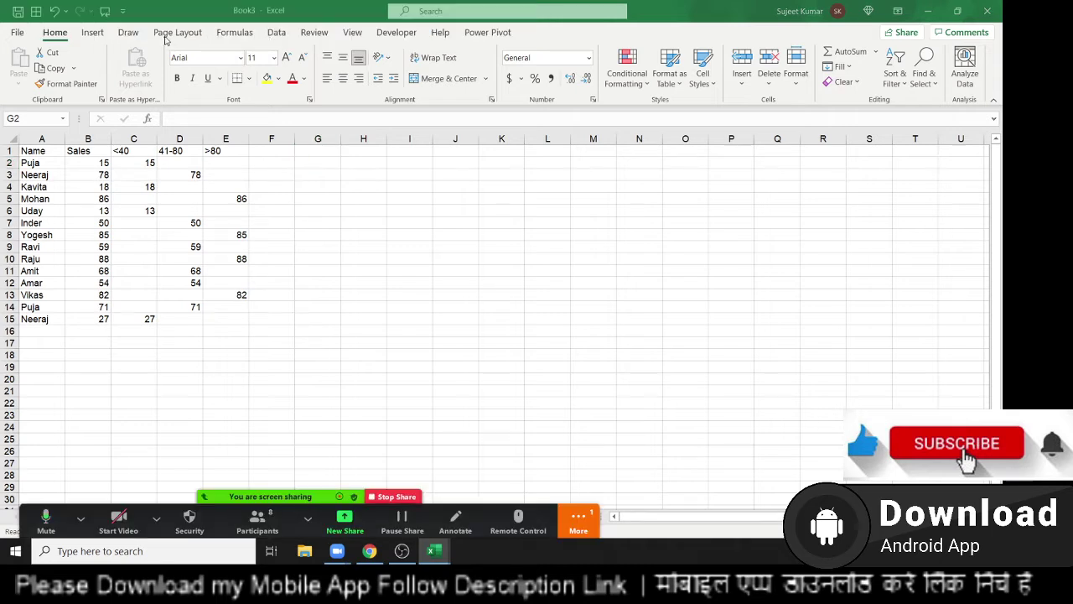
Insert a 2-D clustered column chart and move it up beside the table.
{"action": "left_click", "coordinate": [396, 32]}
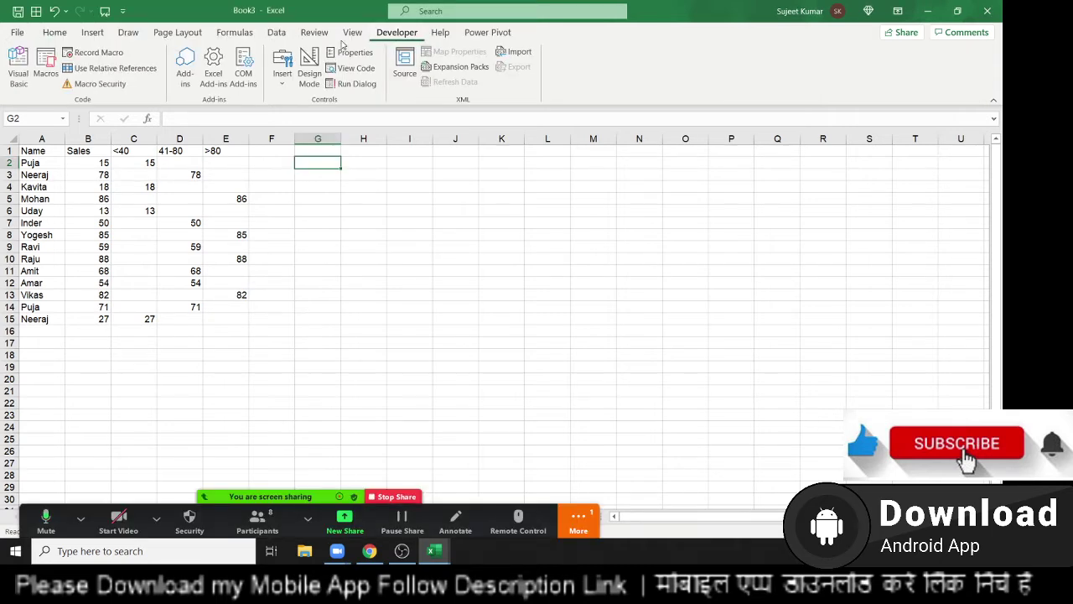
{"action": "left_click", "coordinate": [93, 32]}
{"action": "left_click", "coordinate": [353, 55]}
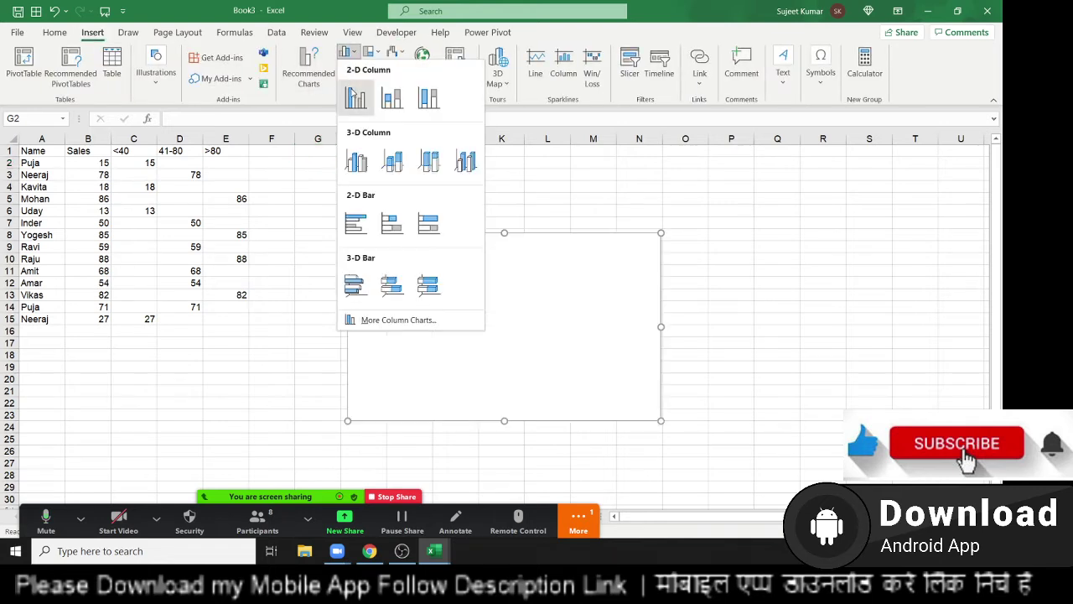
{"action": "left_click", "coordinate": [356, 99]}
{"action": "mouse_move", "coordinate": [410, 257]}
{"action": "left_mouse_down"}
{"action": "mouse_move", "coordinate": [318, 188]}
{"action": "mouse_move", "coordinate": [328, 171]}
{"action": "left_mouse_up"}
Open the chart's Select Data settings and start adding a new series.
{"action": "right_click", "coordinate": [330, 173]}
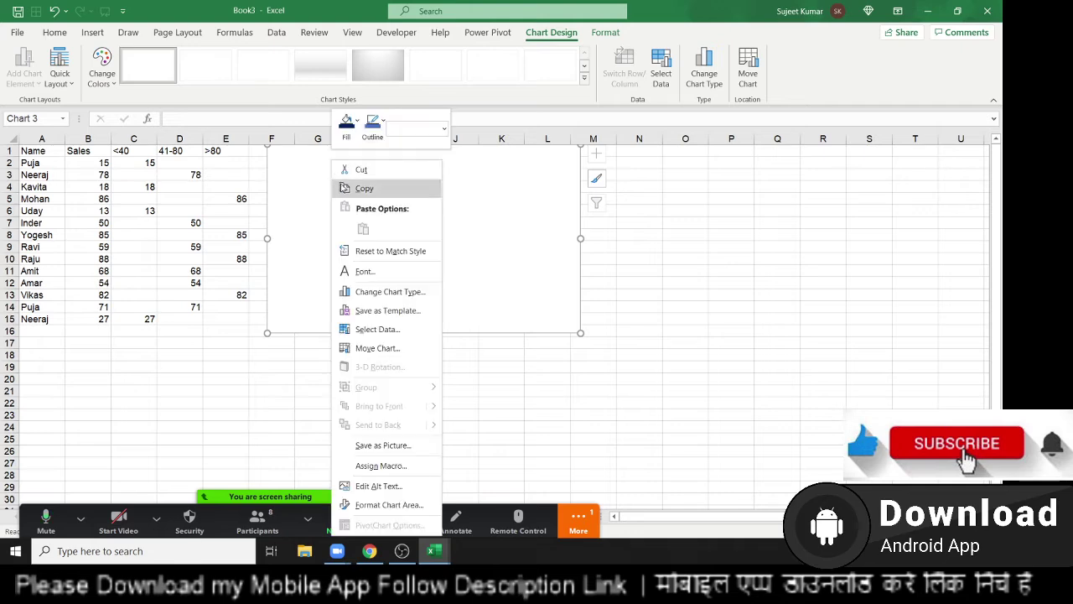
{"action": "left_click", "coordinate": [385, 330]}
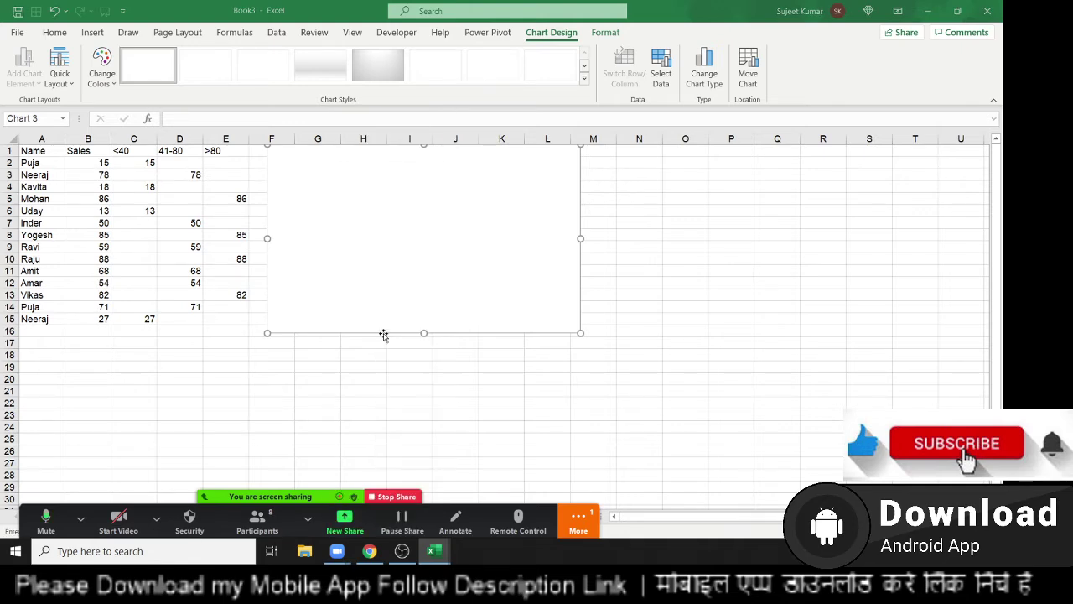
{"action": "left_click", "coordinate": [503, 310]}
{"action": "type", "text": "<40"}
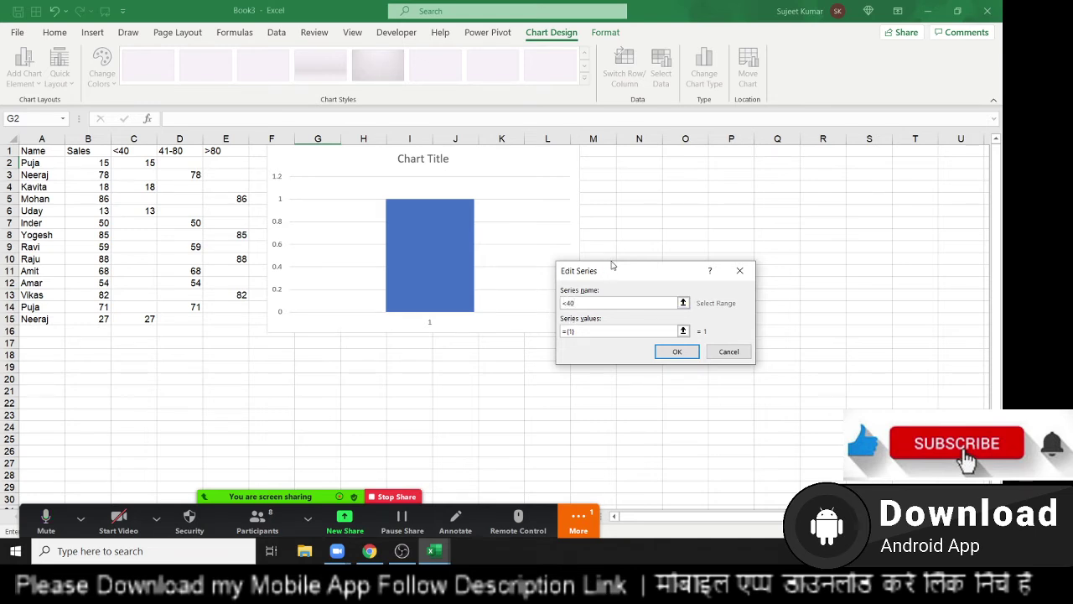
Add the <40, 41-80 (D2:D15) and >80 series, each using its own column's cells as values.
{"action": "left_click", "coordinate": [609, 333]}
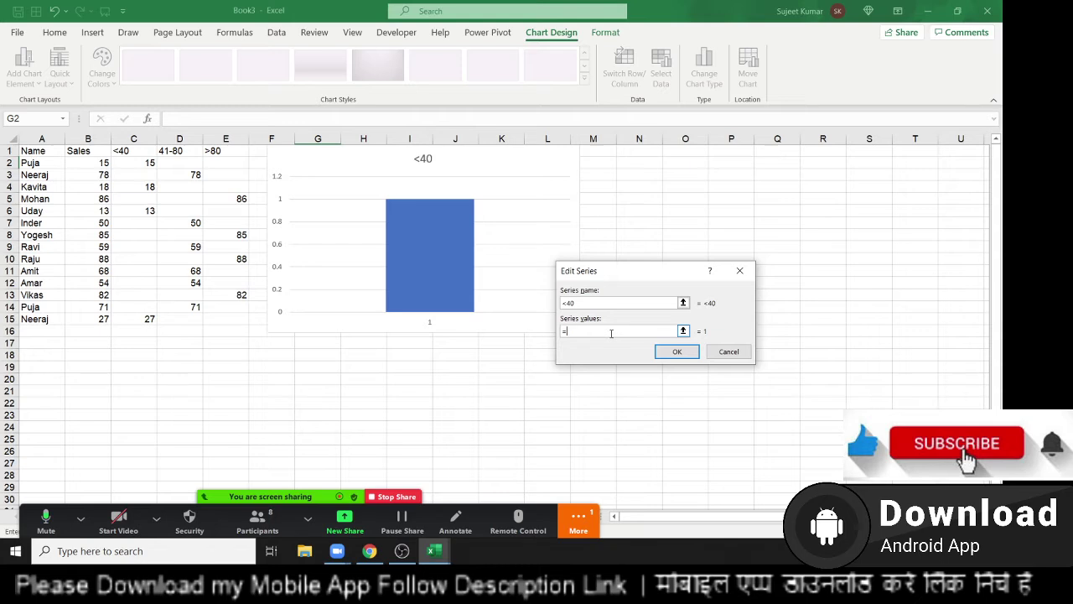
{"action": "left_click_drag", "start_coordinate": [115, 163], "coordinate": [131, 323]}
{"action": "left_click", "coordinate": [670, 352]}
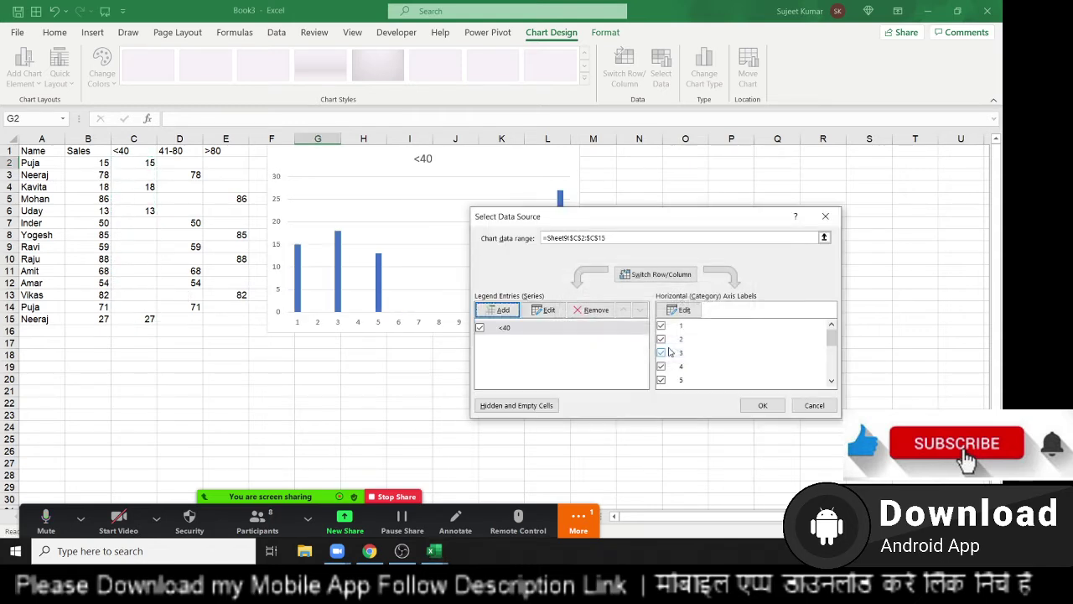
{"action": "left_click", "coordinate": [506, 311]}
{"action": "type", "text": "41-80"}
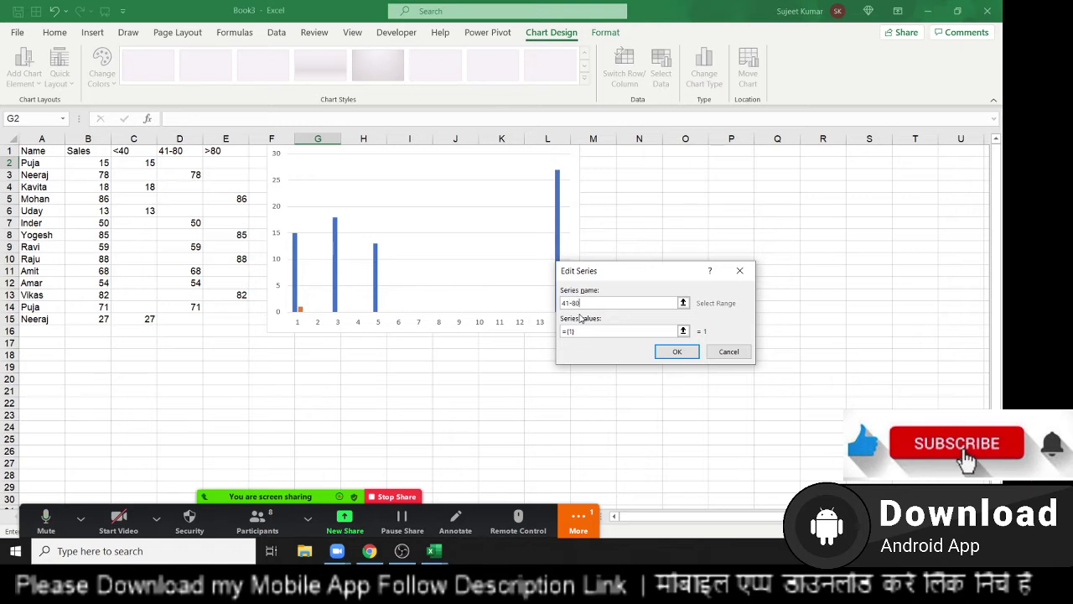
{"action": "left_click", "coordinate": [582, 331]}
{"action": "left_click_drag", "start_coordinate": [191, 161], "coordinate": [177, 320]}
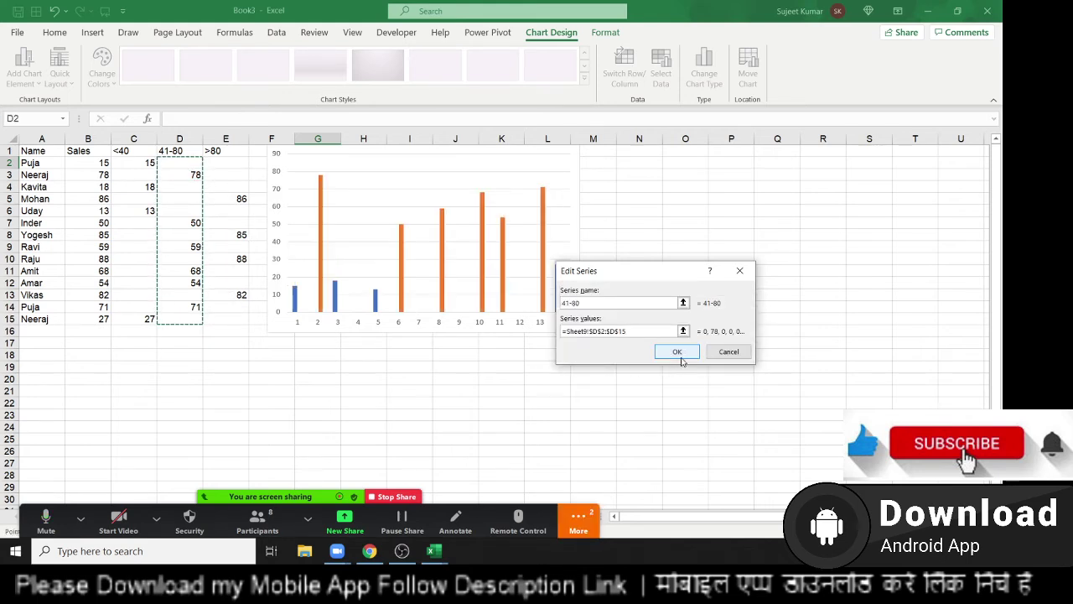
{"action": "left_click", "coordinate": [681, 355]}
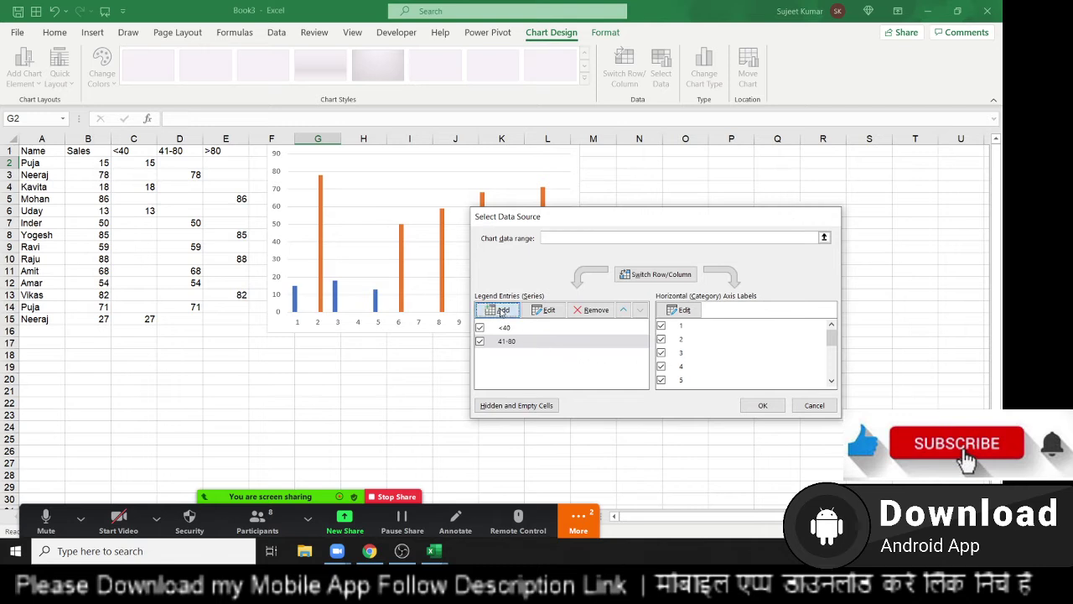
{"action": "left_click", "coordinate": [501, 311]}
{"action": "type", "text": ">80"}
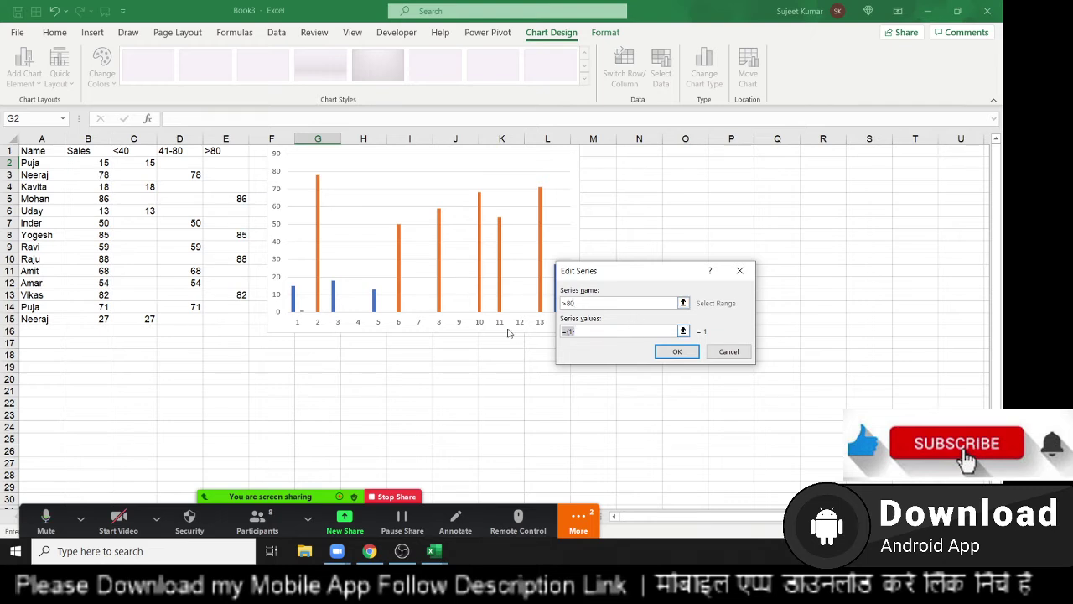
{"action": "key", "text": "BackSpace"}
{"action": "key", "text": "BackSpace"}
{"action": "key", "text": "BackSpace"}
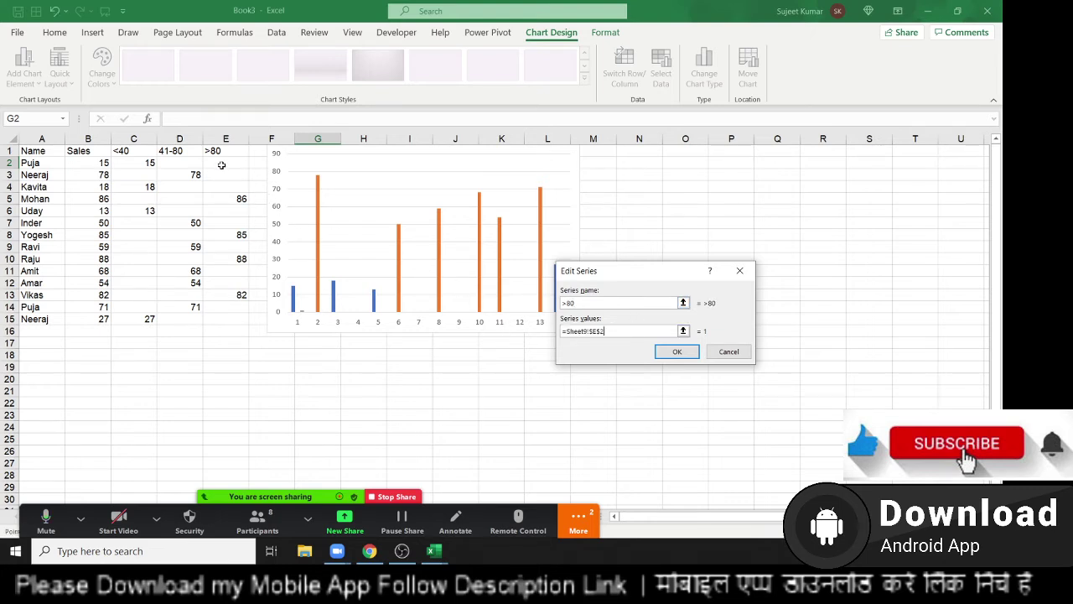
{"action": "left_click_drag", "start_coordinate": [223, 163], "coordinate": [219, 312]}
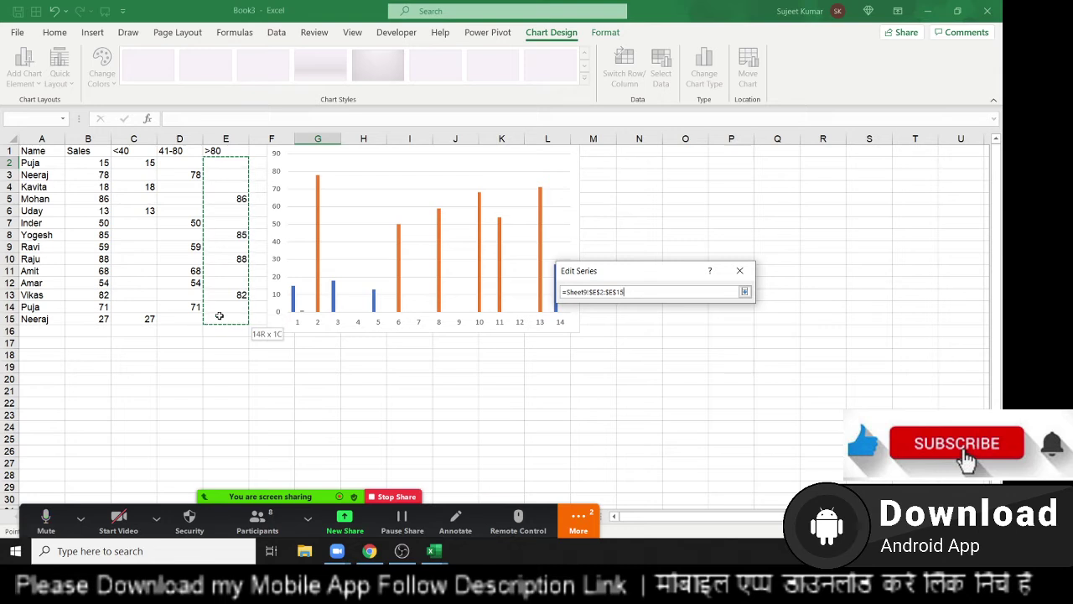
{"action": "left_click", "coordinate": [678, 352]}
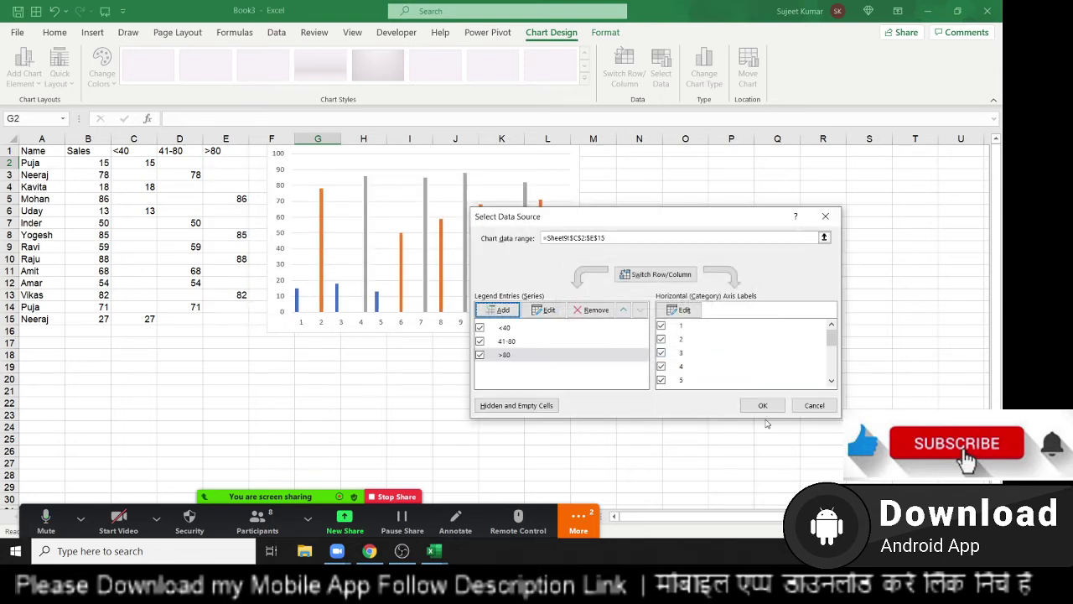
Use A2:A15 as horizontal axis labels, apply the data source, and widen the chart.
{"action": "left_click", "coordinate": [683, 310]}
{"action": "left_click", "coordinate": [33, 163]}
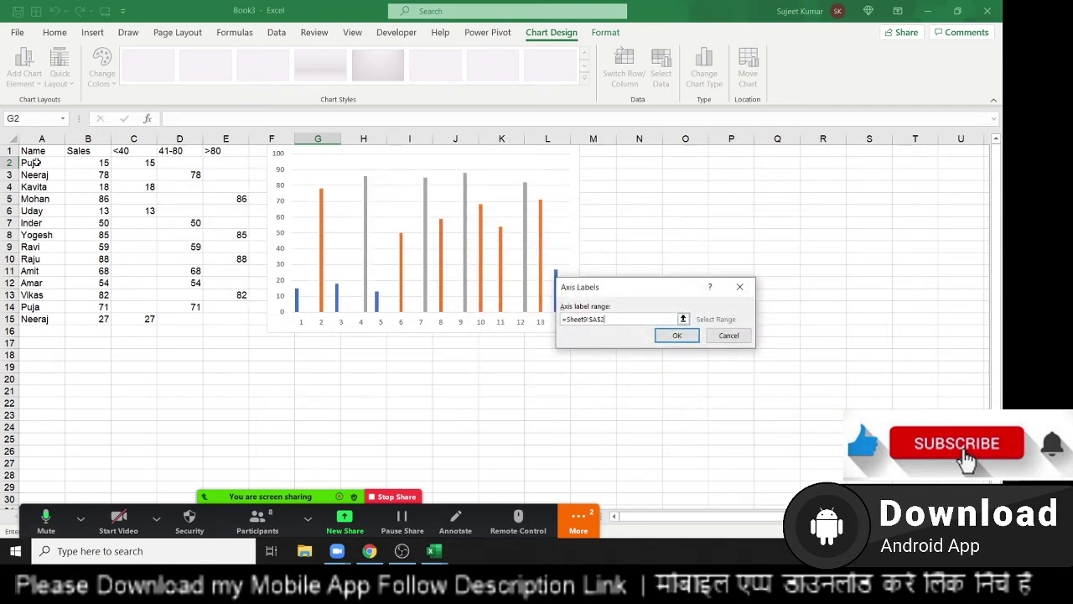
{"action": "left_click_drag", "start_coordinate": [33, 163], "coordinate": [33, 319]}
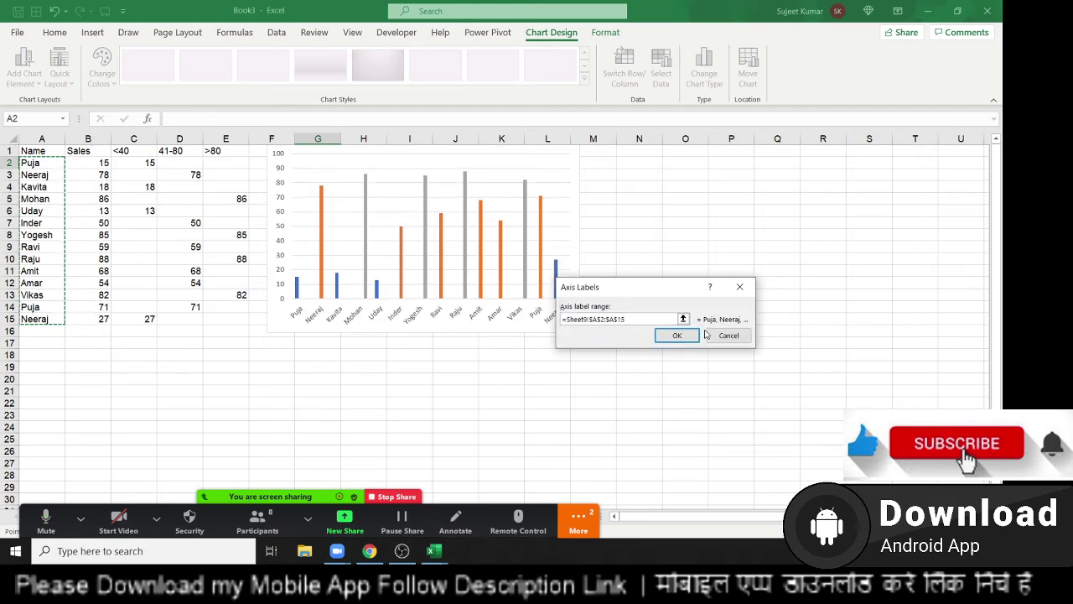
{"action": "left_click", "coordinate": [678, 335]}
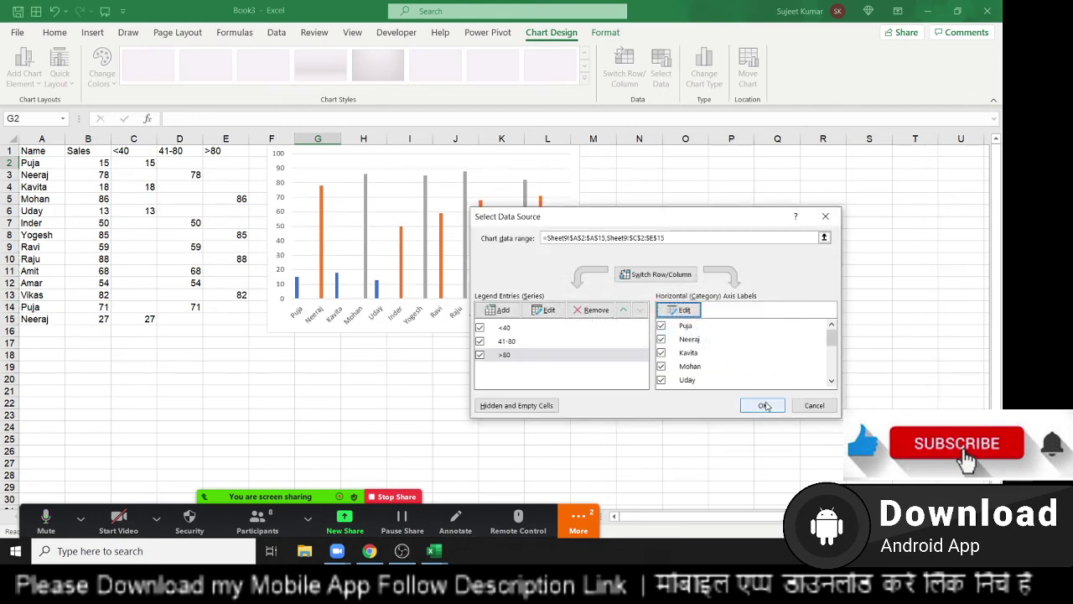
{"action": "left_click", "coordinate": [766, 406]}
{"action": "left_click_drag", "start_coordinate": [580, 333], "coordinate": [687, 353]}
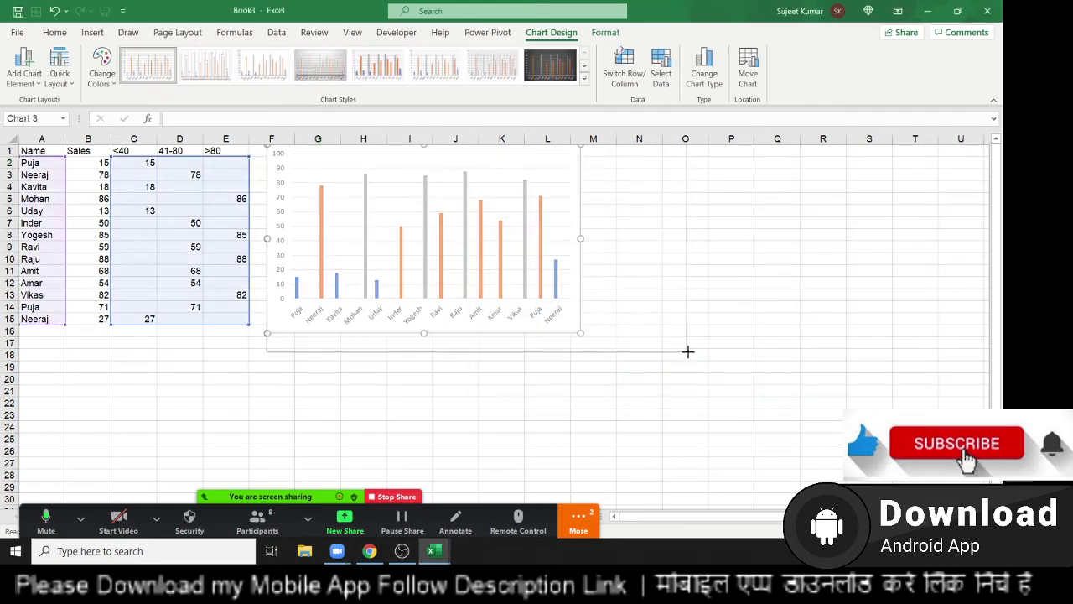
Open Format Data Series for the orange 41-80 series.
{"action": "left_click", "coordinate": [635, 303]}
{"action": "right_click", "coordinate": [635, 304]}
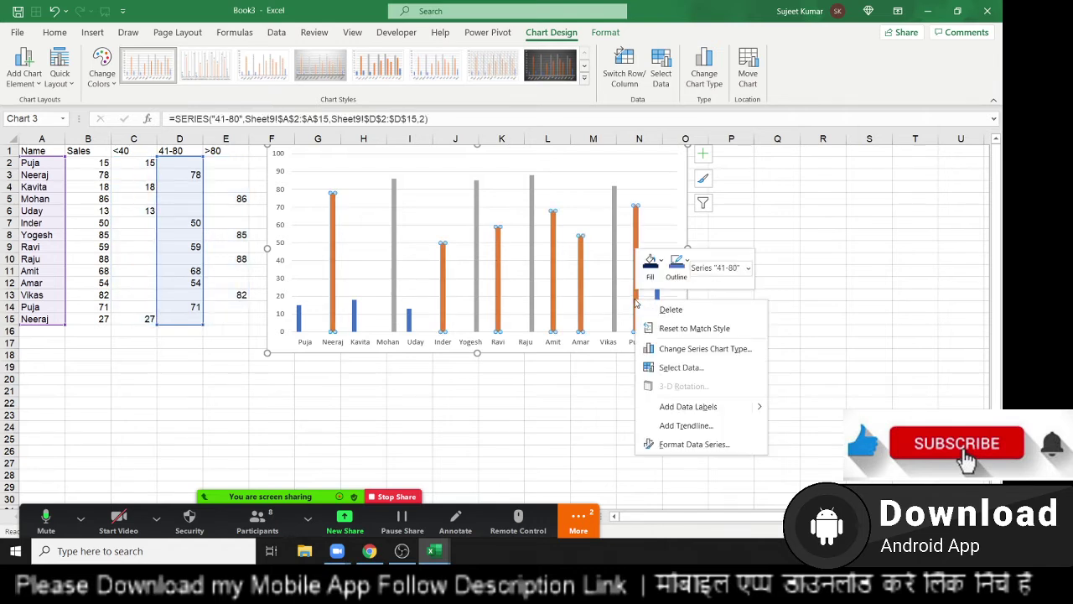
{"action": "left_click", "coordinate": [690, 449]}
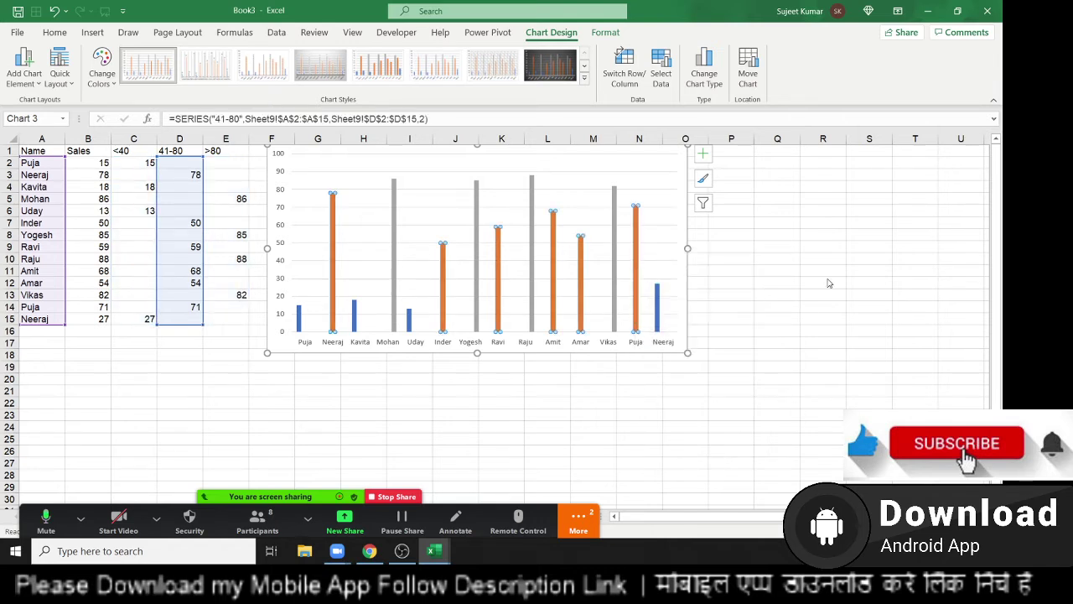
Open the Zoom meeting chat, scroll through its messages, and close it.
{"action": "left_click", "coordinate": [579, 520]}
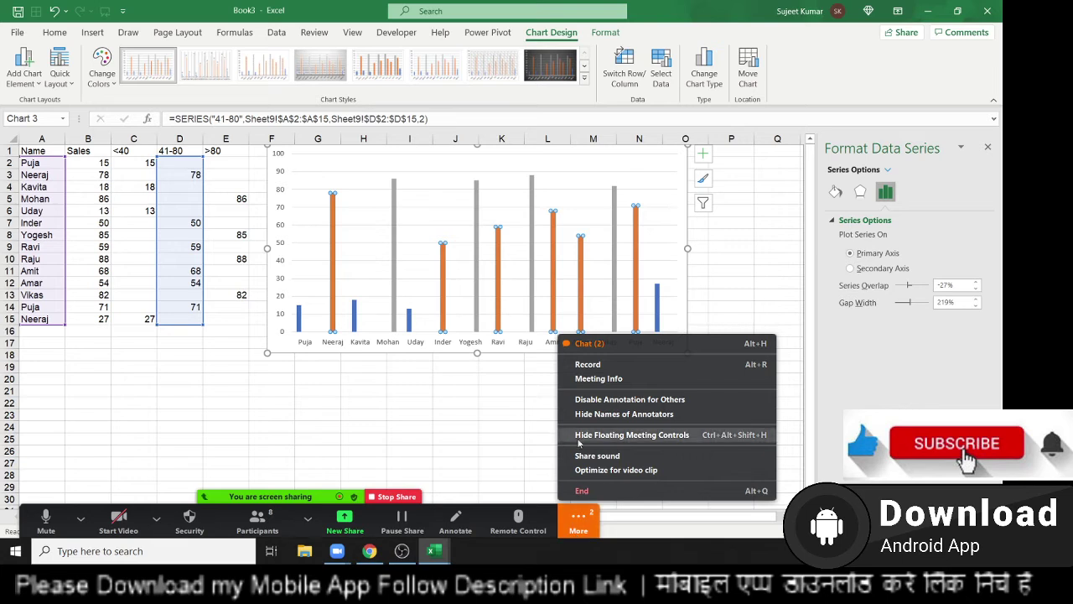
{"action": "left_click", "coordinate": [589, 343]}
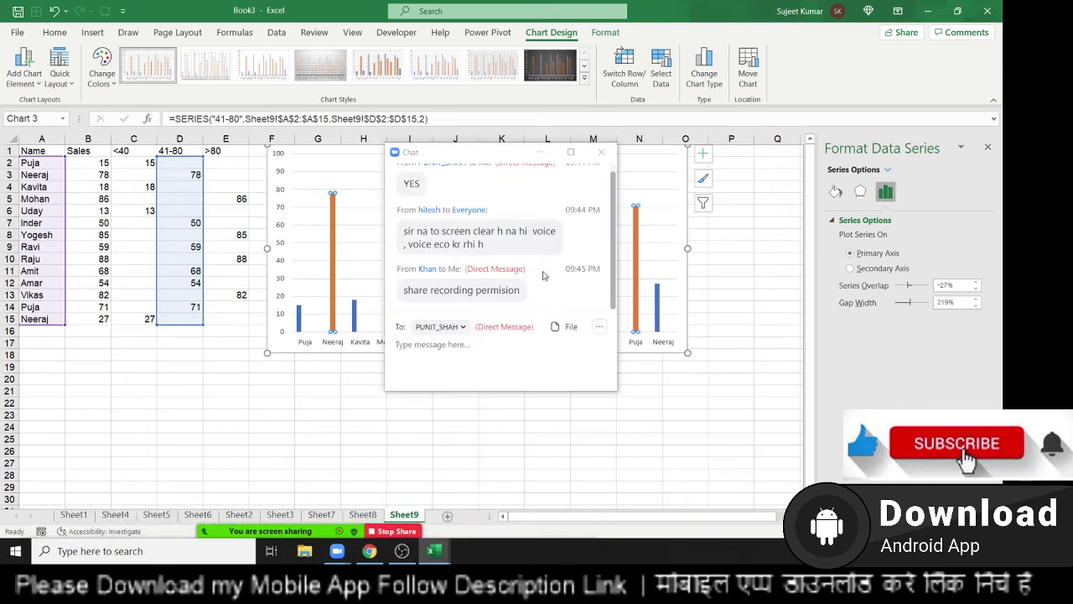
{"action": "scroll", "coordinate": [546, 309], "scroll_direction": "up", "scroll_amount": 1}
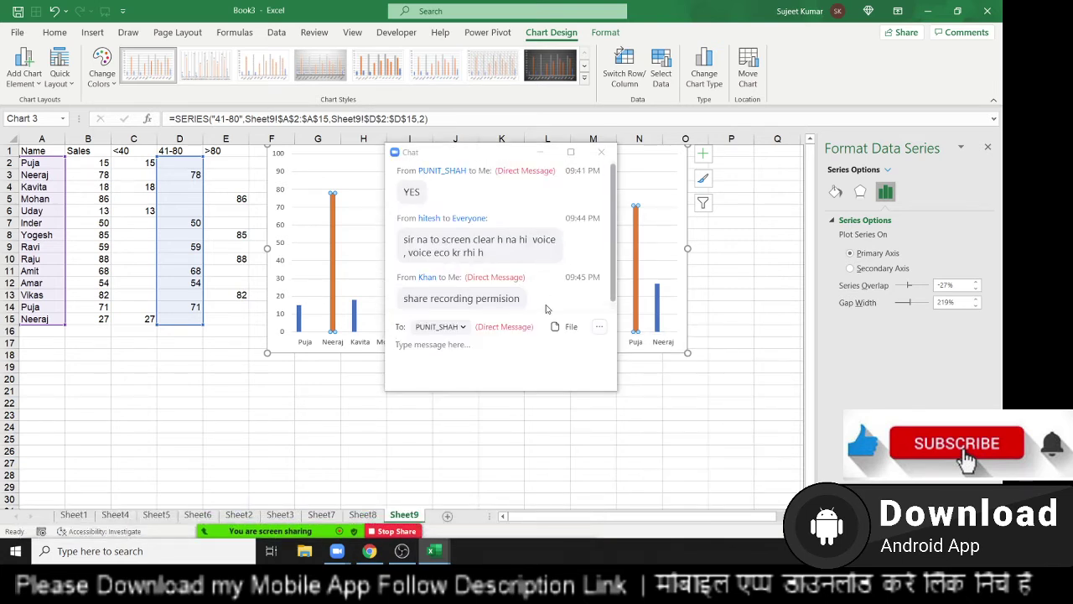
{"action": "scroll", "coordinate": [546, 309], "scroll_direction": "down", "scroll_amount": 1}
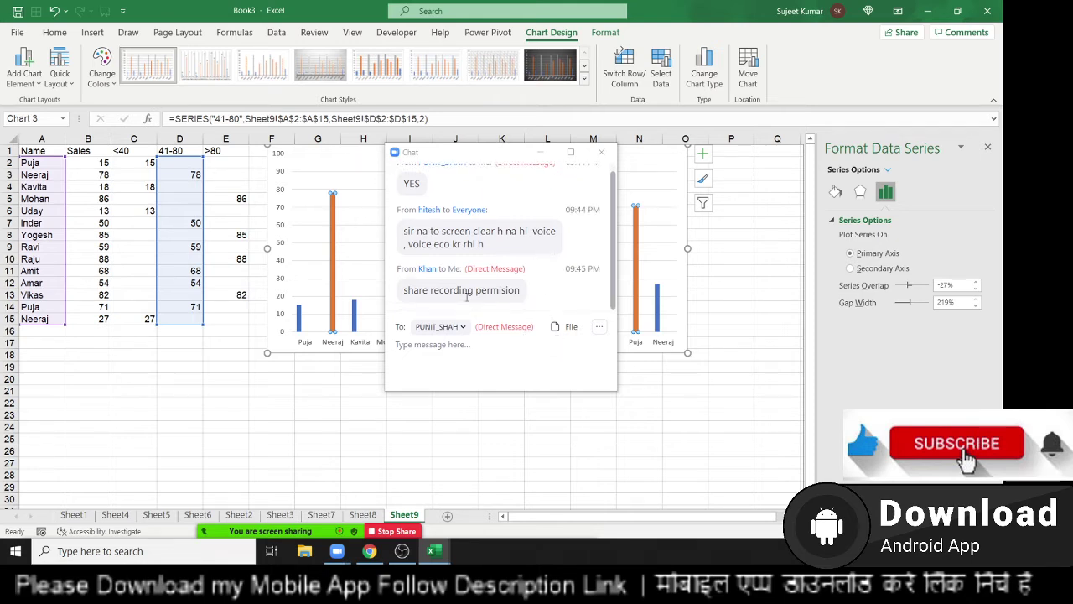
{"action": "left_click", "coordinate": [601, 153]}
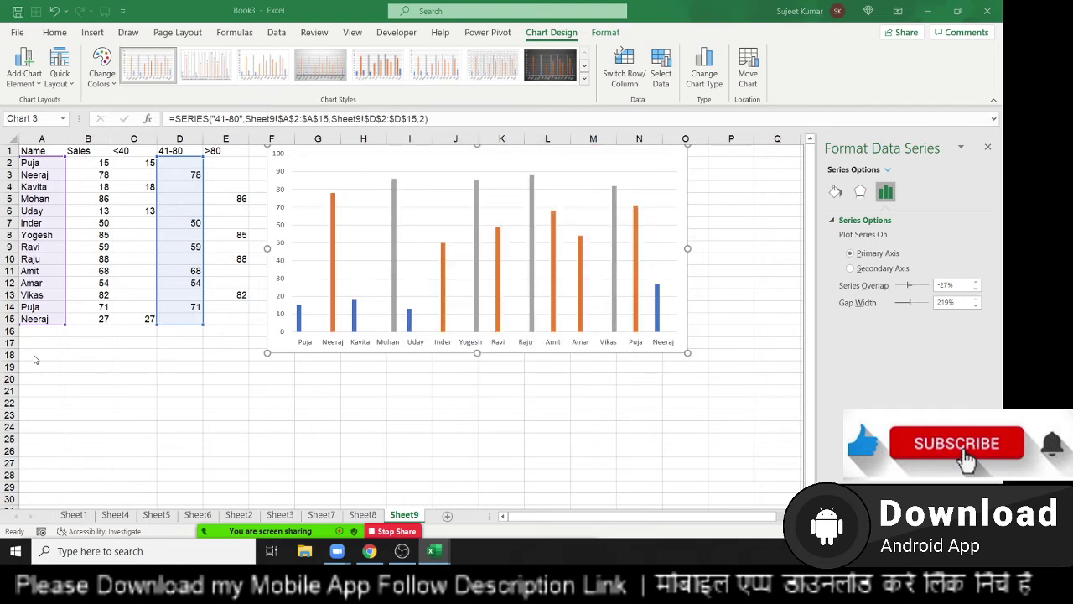
In Zoom's Participants list, choose Allow to Record for the requesting participant and close the list.
{"action": "left_click", "coordinate": [304, 8]}
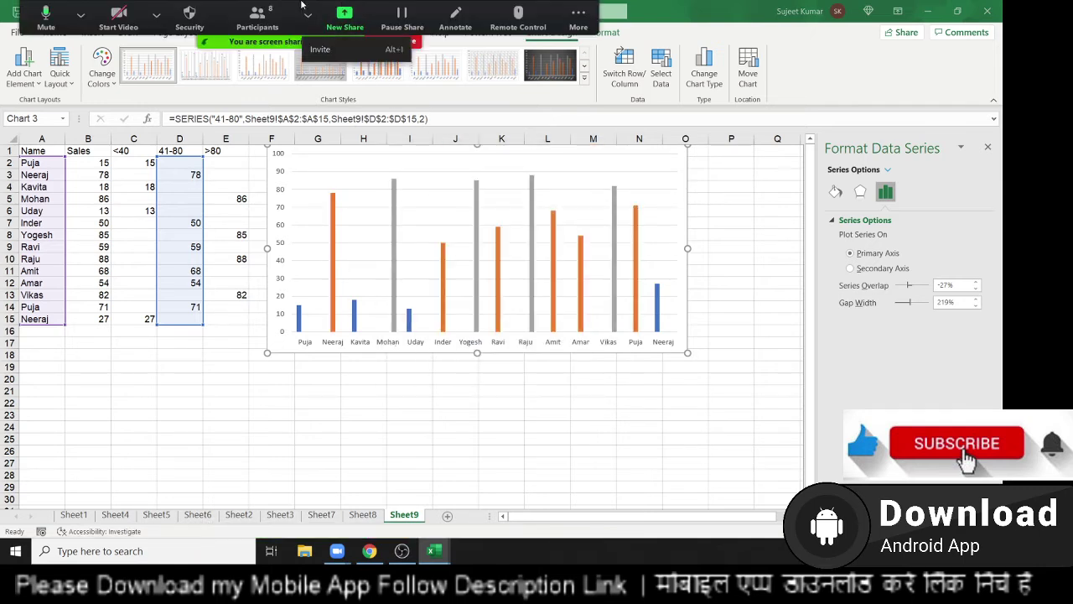
{"action": "left_click", "coordinate": [257, 17]}
{"action": "mouse_move", "coordinate": [586, 276]}
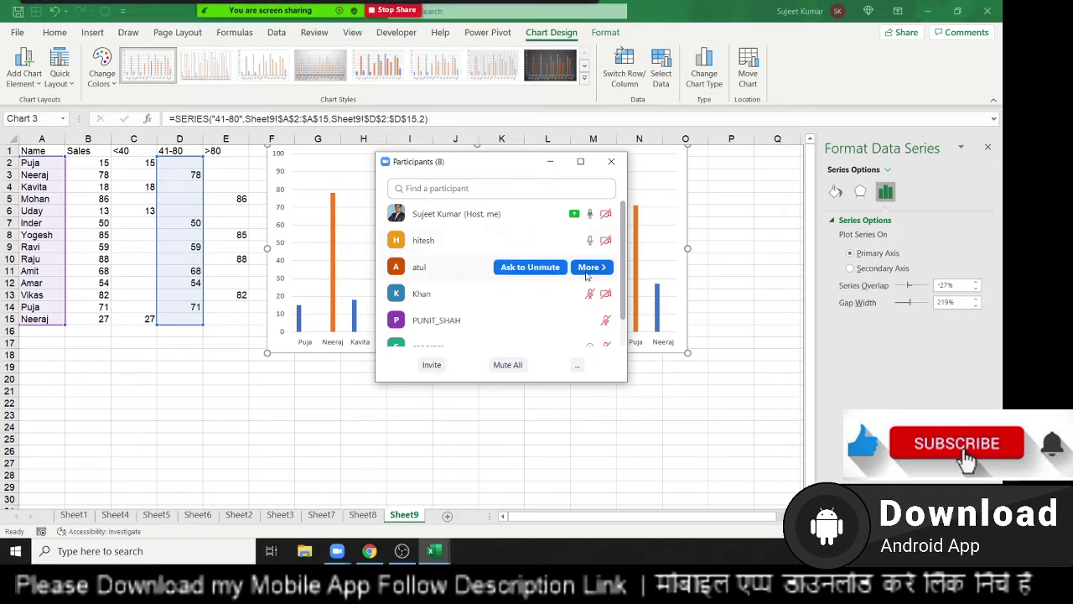
{"action": "scroll", "coordinate": [586, 276], "scroll_direction": "down", "scroll_amount": 2}
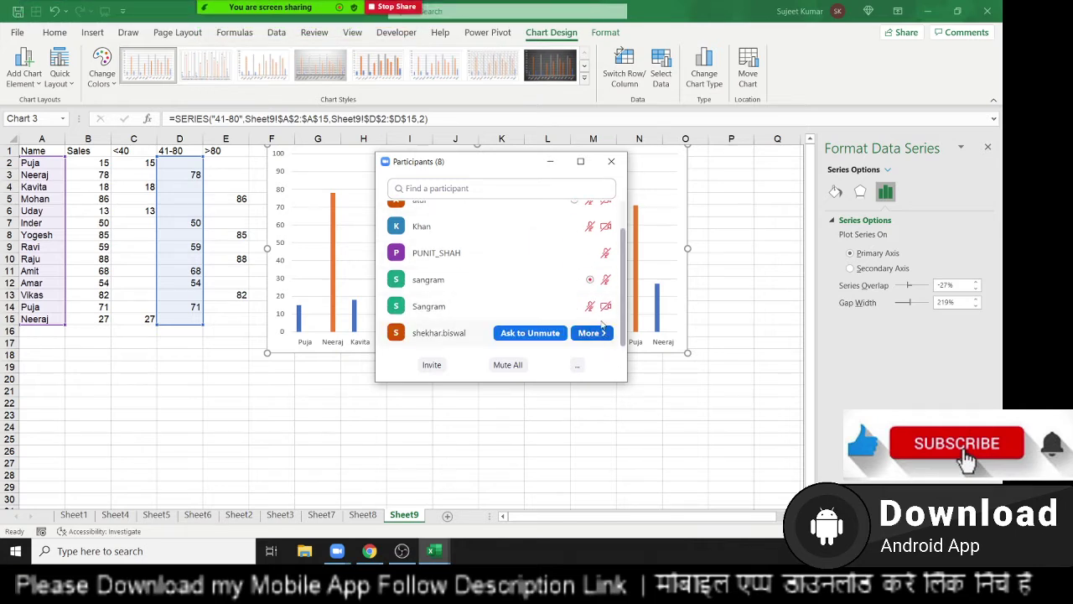
{"action": "left_click", "coordinate": [592, 214]}
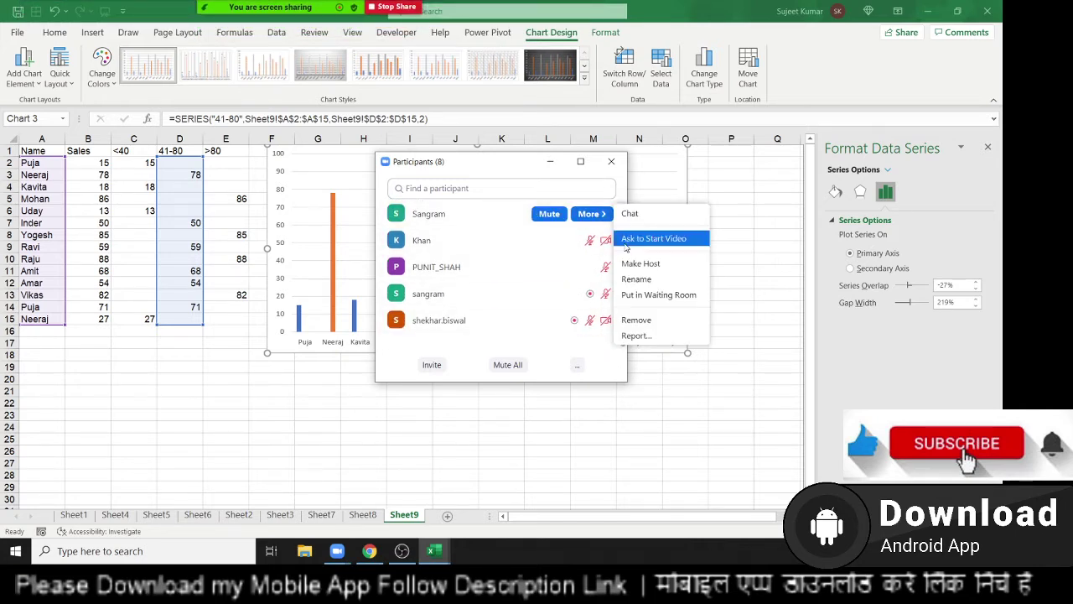
{"action": "left_click", "coordinate": [568, 268]}
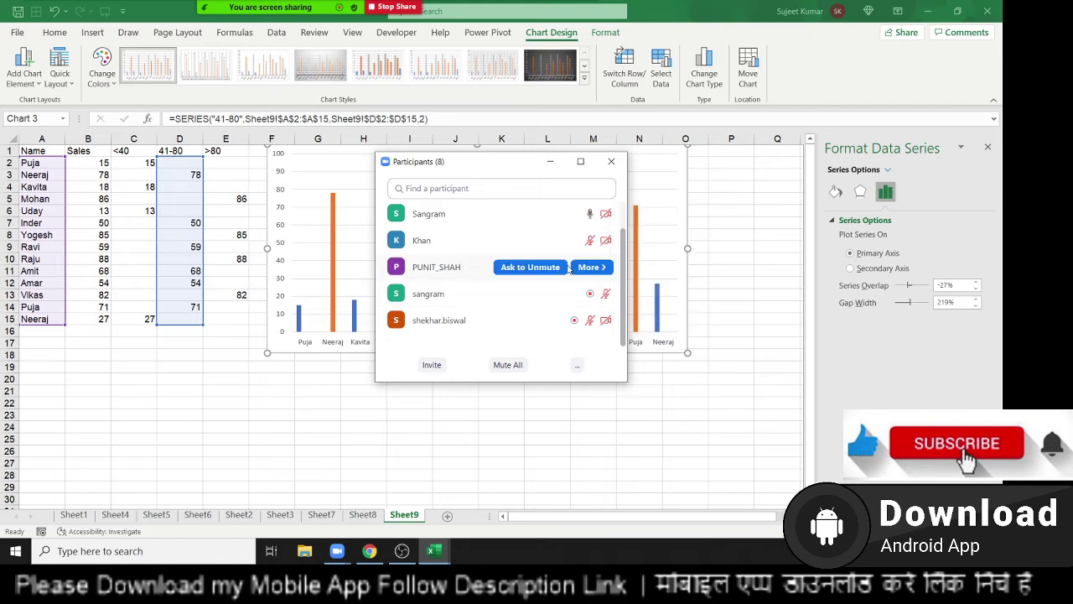
{"action": "scroll", "coordinate": [570, 273], "scroll_direction": "up", "scroll_amount": 1}
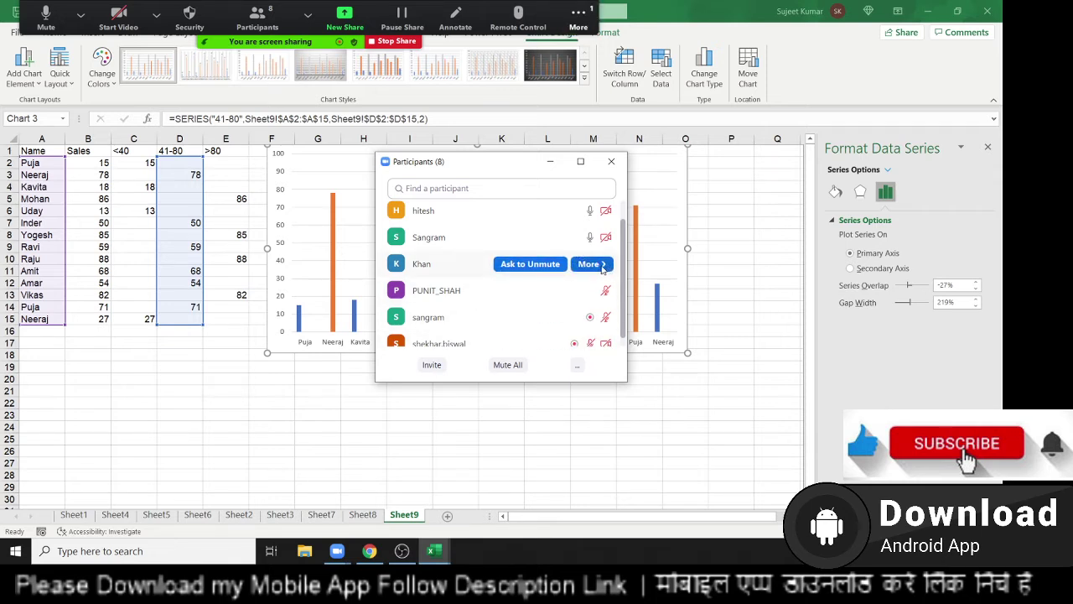
{"action": "left_click", "coordinate": [602, 268]}
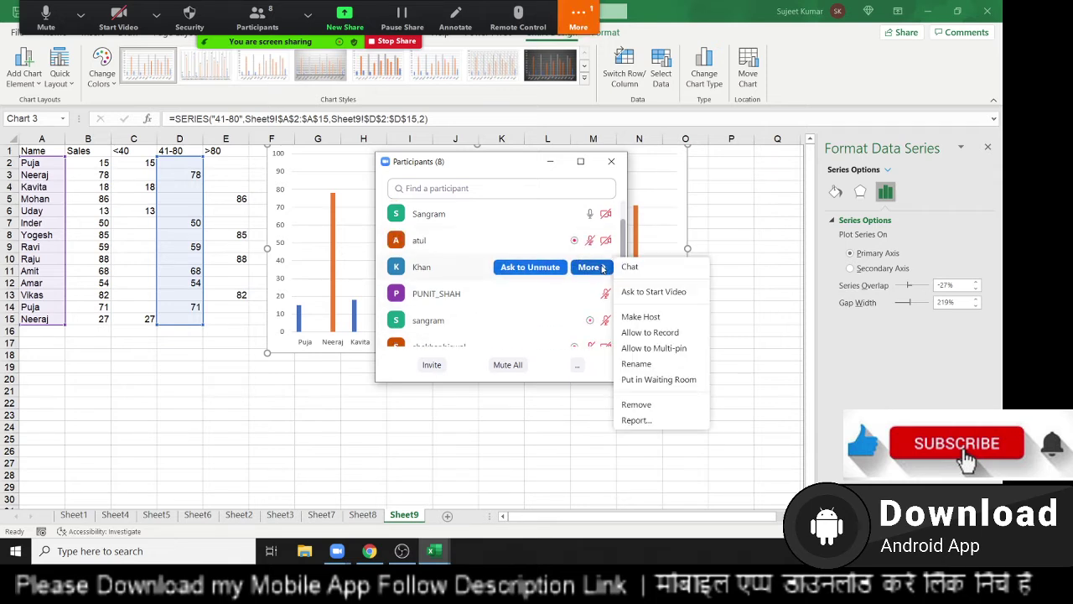
{"action": "left_click", "coordinate": [661, 334]}
{"action": "left_click", "coordinate": [613, 162]}
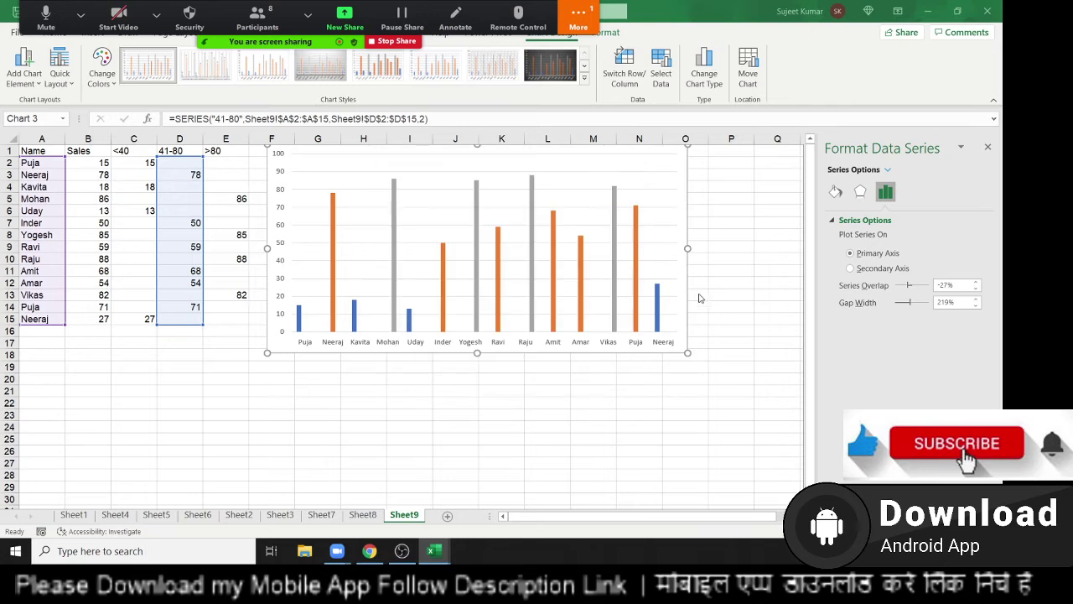
Drag the 41-80 series gap width down to 0% so the columns touch.
{"action": "left_click", "coordinate": [906, 305]}
{"action": "left_click_drag", "start_coordinate": [907, 307], "coordinate": [916, 309]}
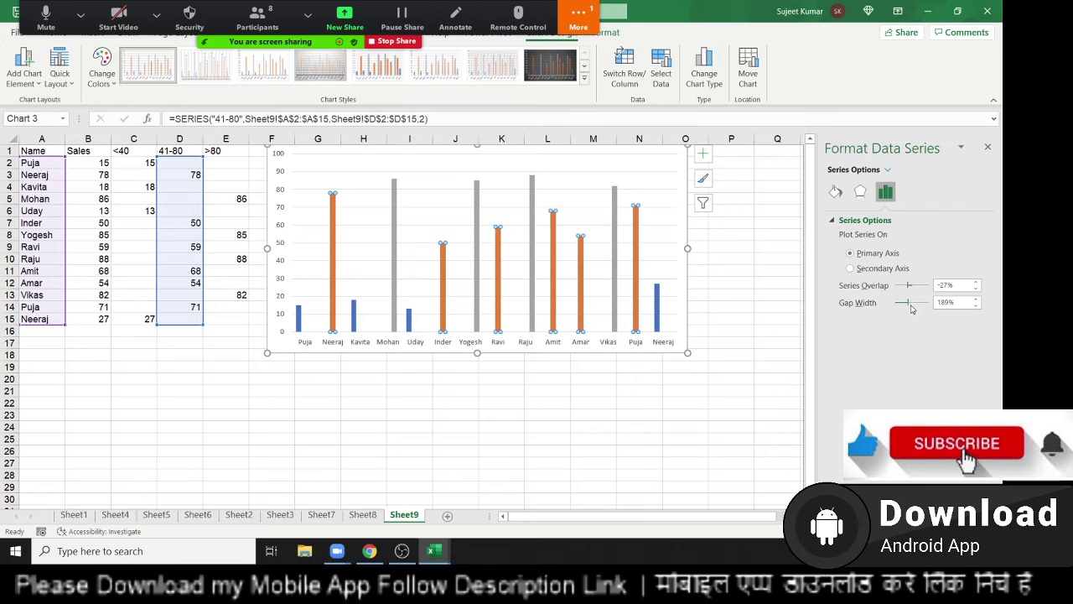
{"action": "left_click_drag", "start_coordinate": [909, 308], "coordinate": [894, 306]}
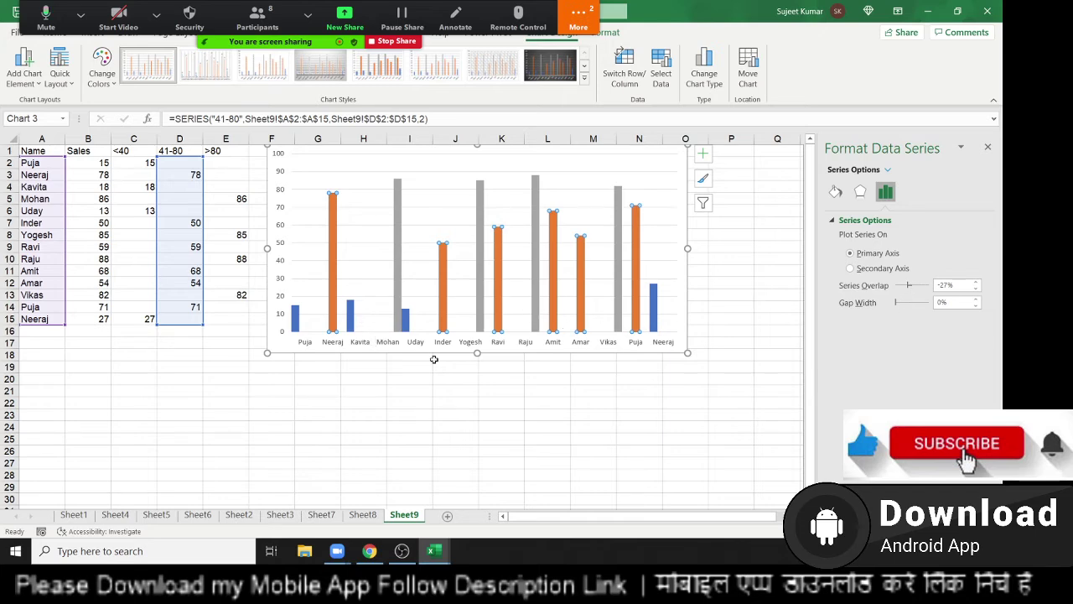
{"action": "left_click", "coordinate": [440, 378]}
Check the Zoom meeting chat, then close it and the Format pane.
{"action": "left_click", "coordinate": [583, 21]}
{"action": "left_click", "coordinate": [597, 47]}
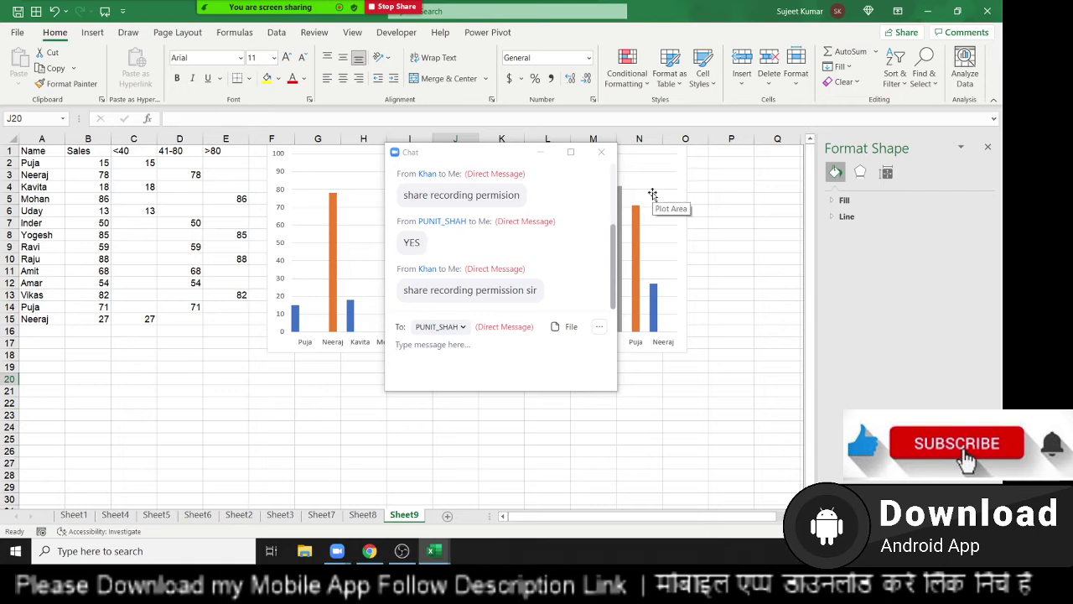
{"action": "left_click", "coordinate": [612, 154]}
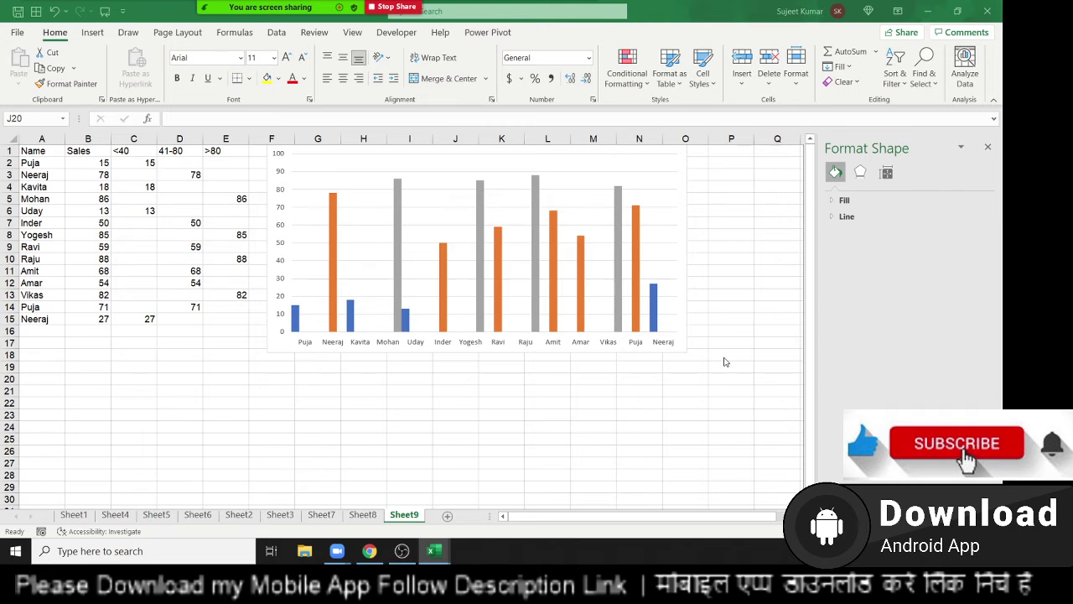
{"action": "key", "text": "Escape"}
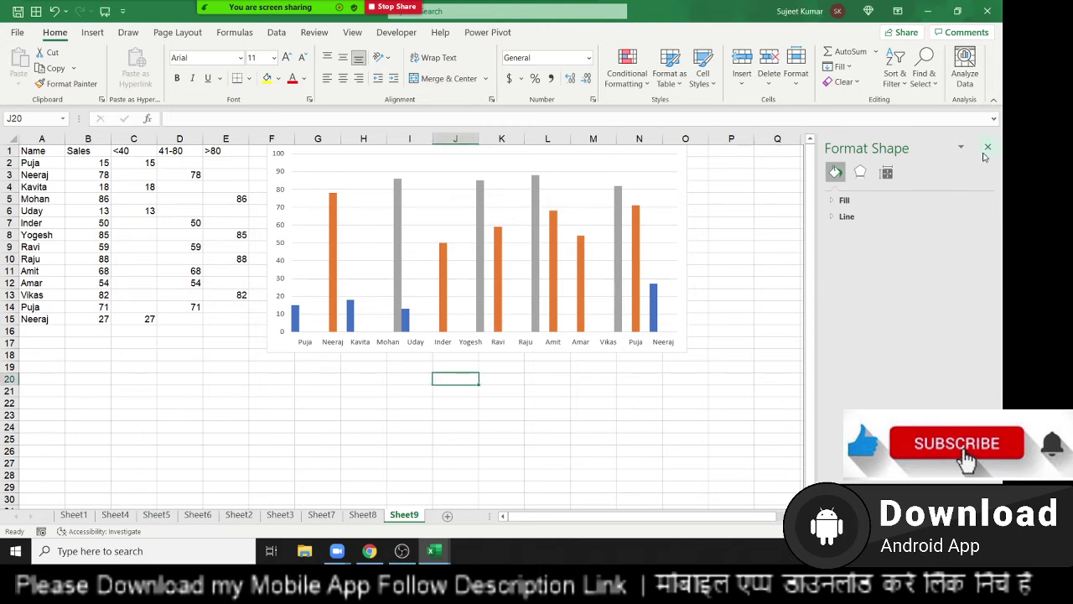
{"action": "left_click", "coordinate": [987, 149]}
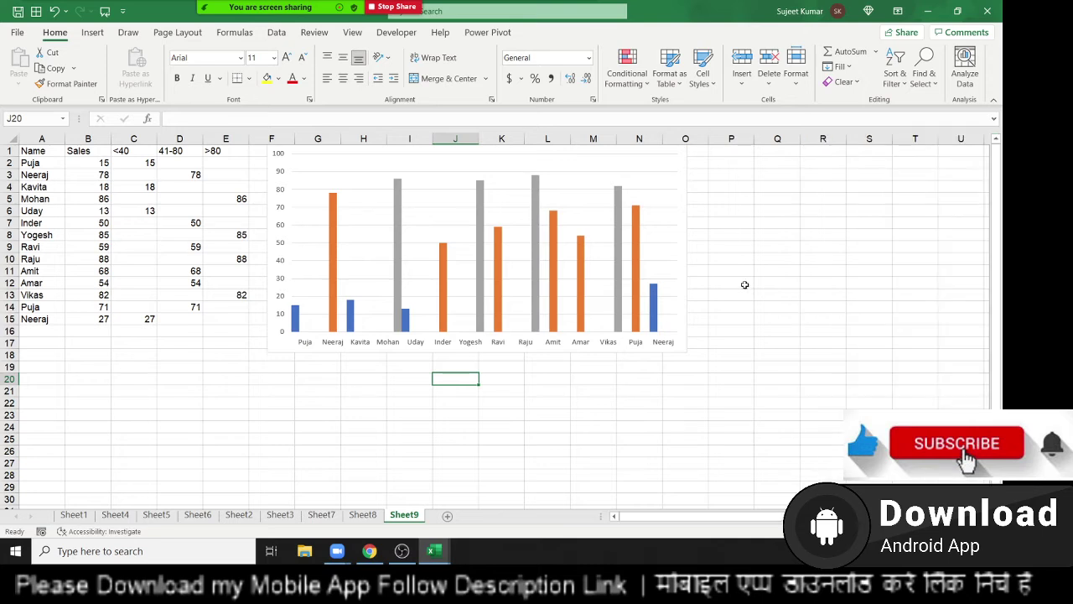
{"action": "left_click", "coordinate": [678, 352]}
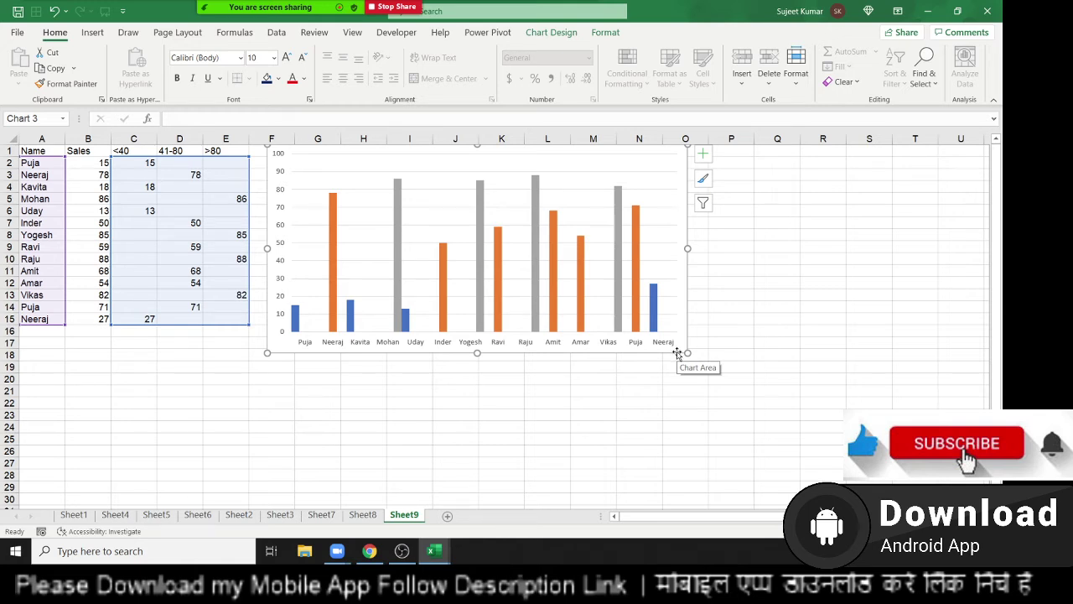
{"action": "left_click", "coordinate": [338, 385]}
{"action": "left_click", "coordinate": [281, 351]}
{"action": "left_click", "coordinate": [540, 413]}
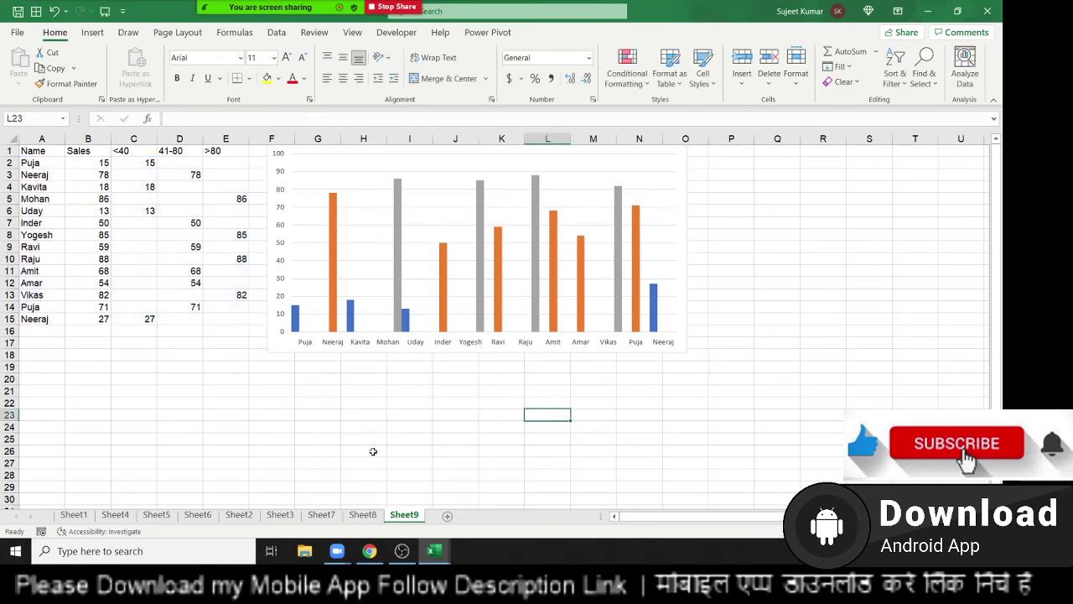
{"action": "scroll", "coordinate": [394, 489], "scroll_direction": "down", "scroll_amount": 1}
{"action": "scroll", "coordinate": [394, 490], "scroll_direction": "up", "scroll_amount": 1}
On a new sheet, enter the headers Month in A1 and Sales in B1.
{"action": "left_click", "coordinate": [450, 515]}
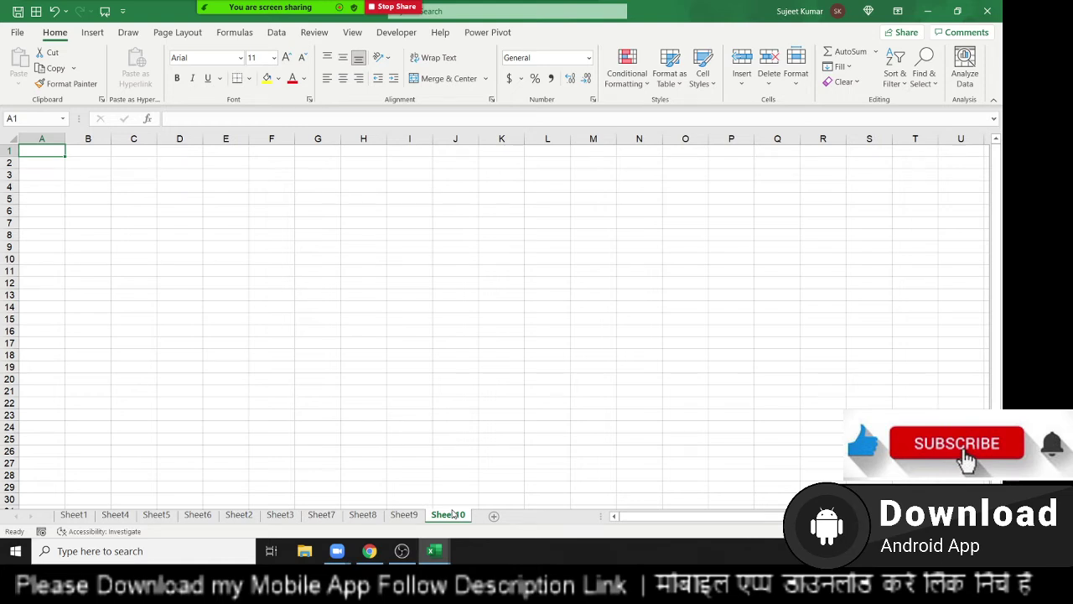
{"action": "type", "text": "Month\\"}
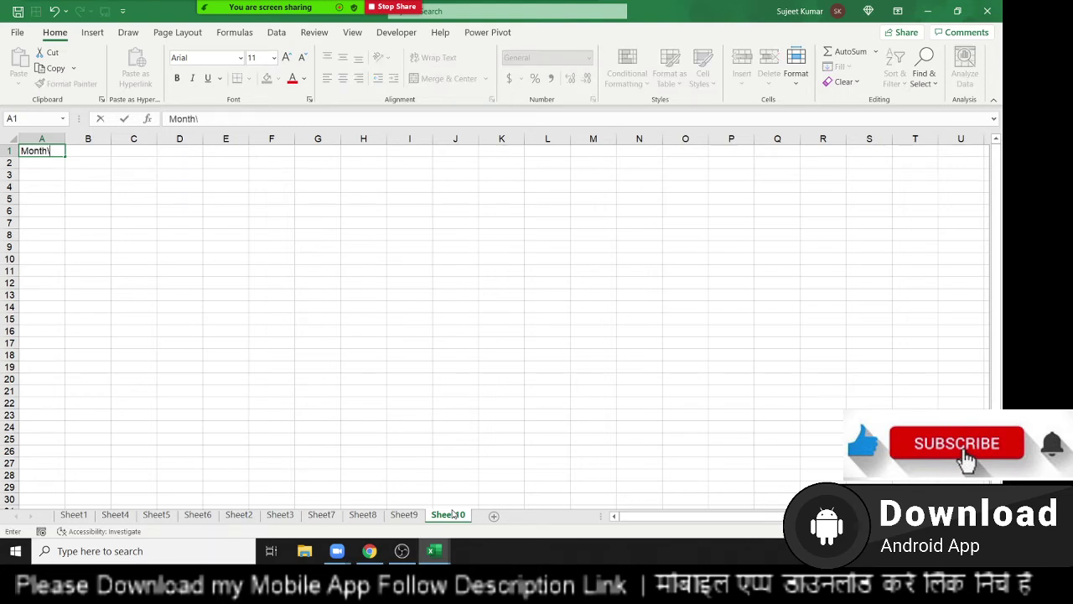
{"action": "key", "text": "Return"}
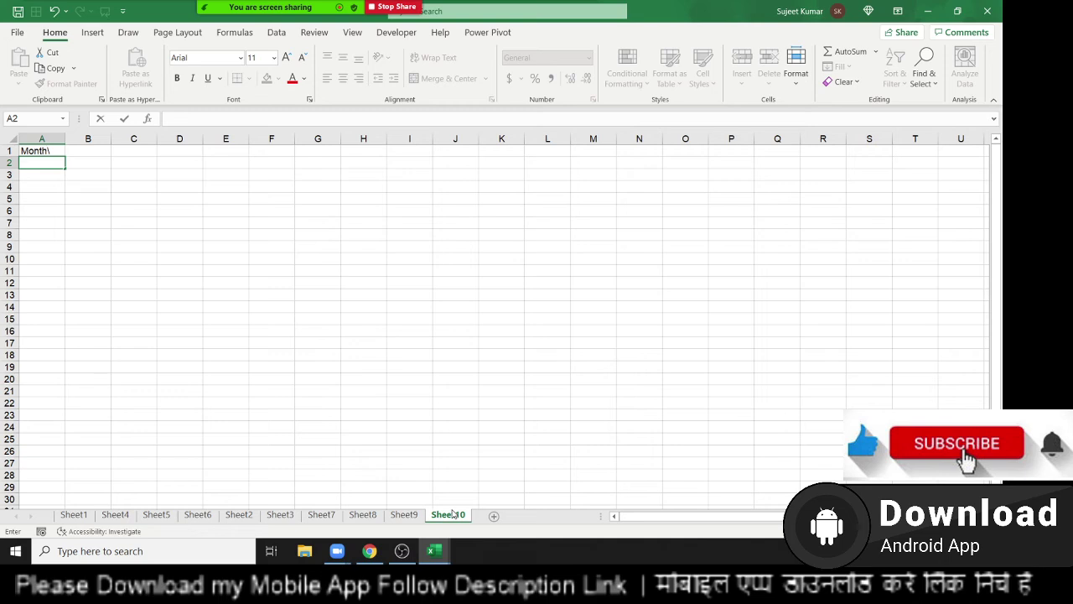
{"action": "key", "text": "Escape"}
{"action": "key", "text": "Up"}
{"action": "key", "text": "F2"}
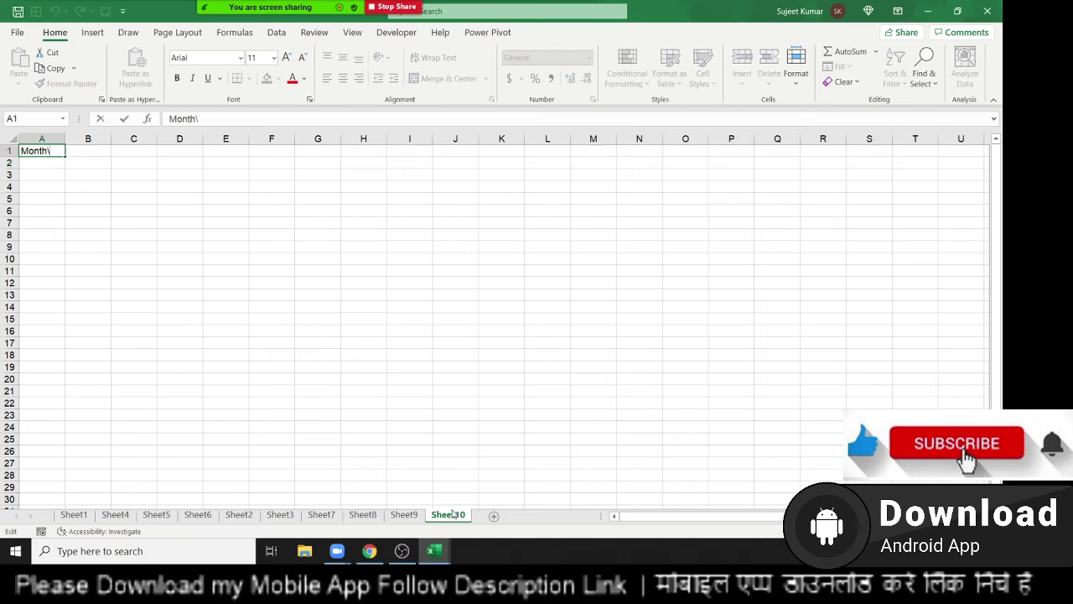
{"action": "key", "text": "Return"}
{"action": "key", "text": "Up"}
{"action": "key", "text": "Right"}
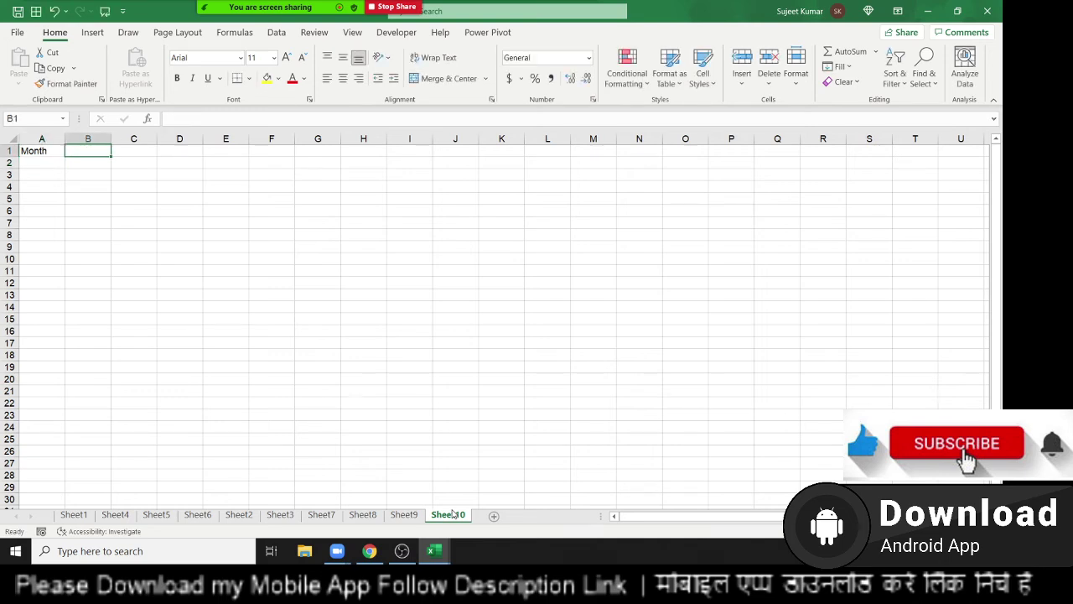
{"action": "type", "text": "Sales"}
{"action": "key", "text": "Return"}
Enter JAN in A2 and fill the months down to MAY.
{"action": "key", "text": "Left"}
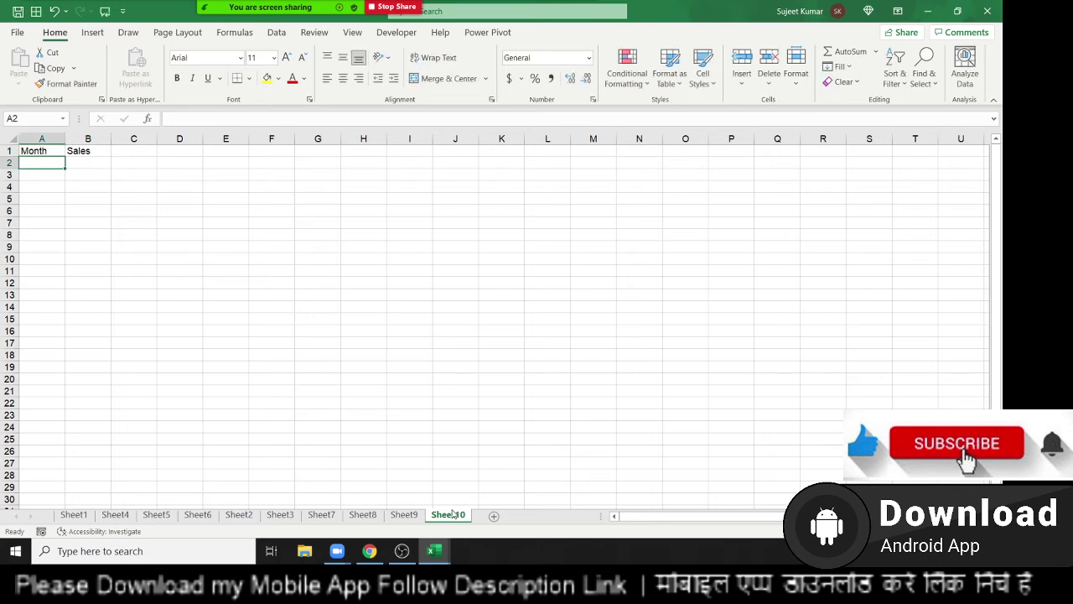
{"action": "type", "text": "JAN"}
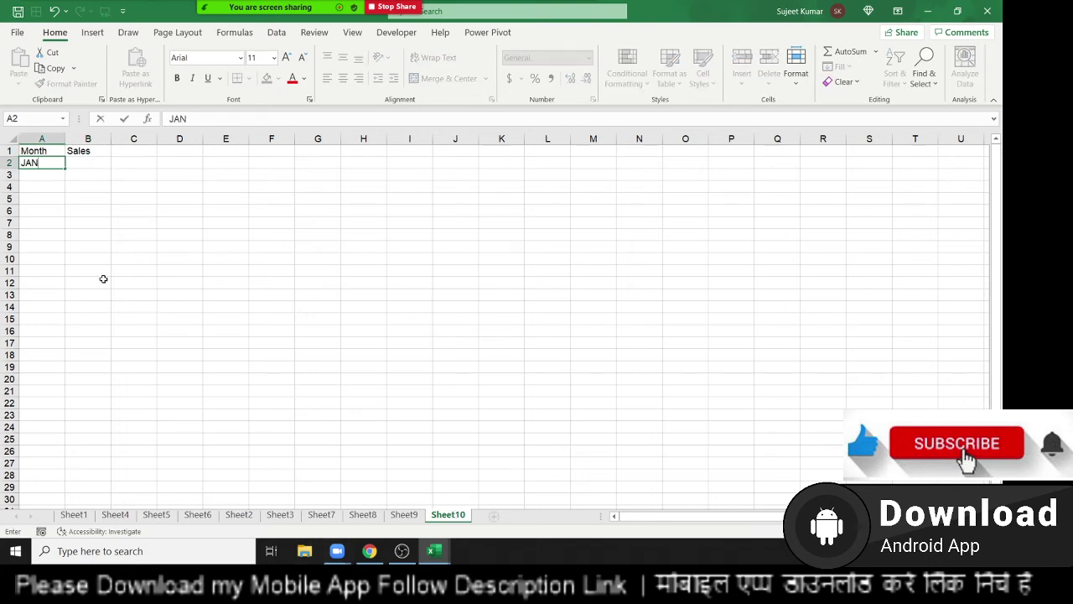
{"action": "left_click", "coordinate": [79, 213]}
{"action": "left_click", "coordinate": [59, 165]}
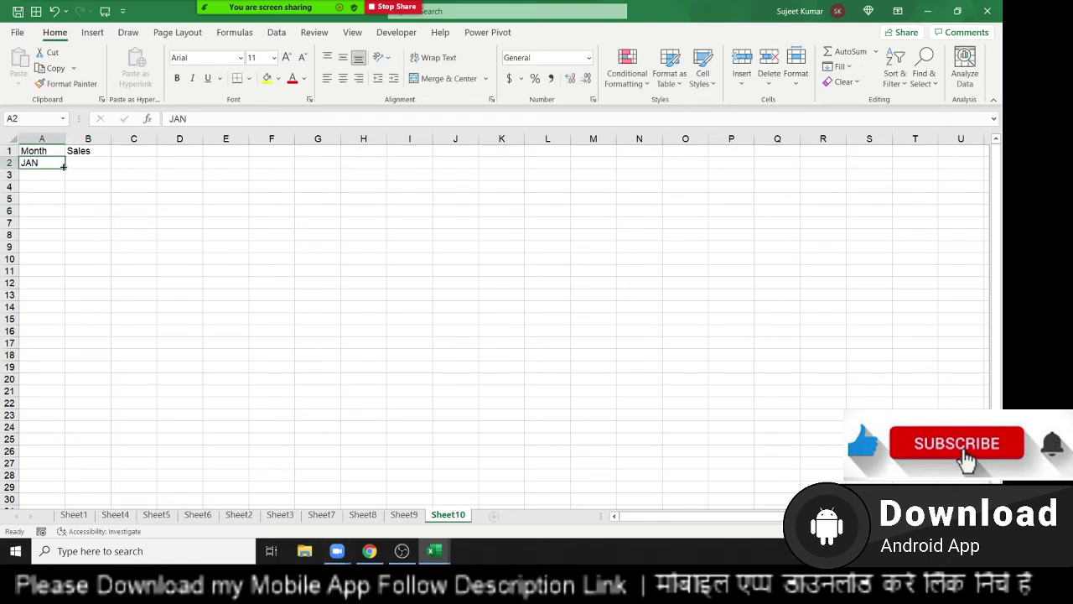
{"action": "mouse_move", "coordinate": [63, 166]}
{"action": "left_mouse_down"}
{"action": "mouse_move", "coordinate": [60, 235]}
{"action": "mouse_move", "coordinate": [59, 220]}
{"action": "left_mouse_up"}
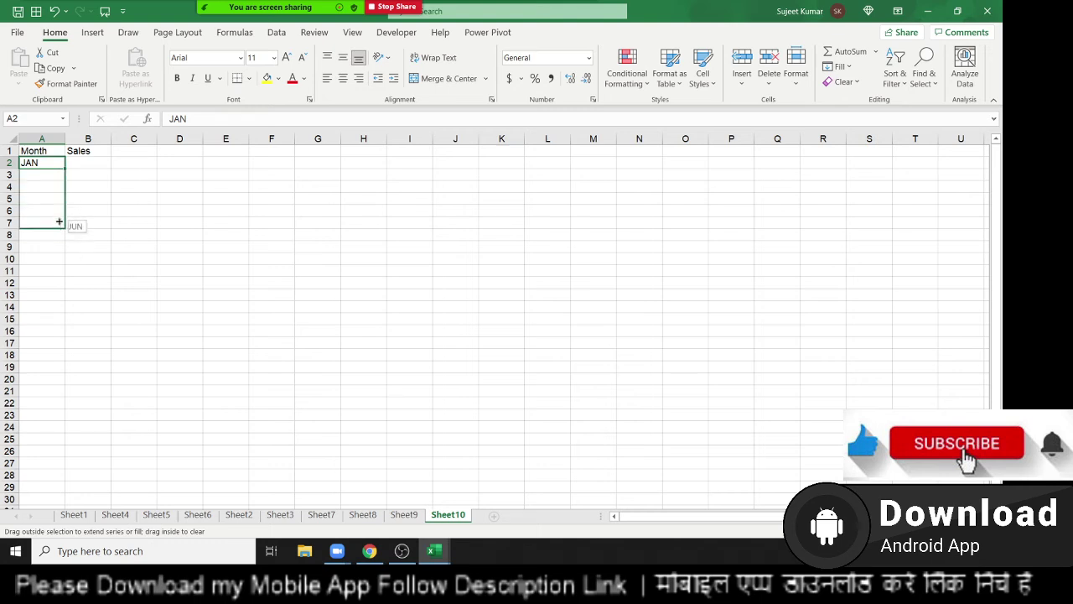
Enter the sales figures 85, 36, 52, 65 and 85 in B2:B6.
{"action": "left_click", "coordinate": [86, 162]}
{"action": "type", "text": "85"}
{"action": "key", "text": "Return"}
{"action": "type", "text": "36"}
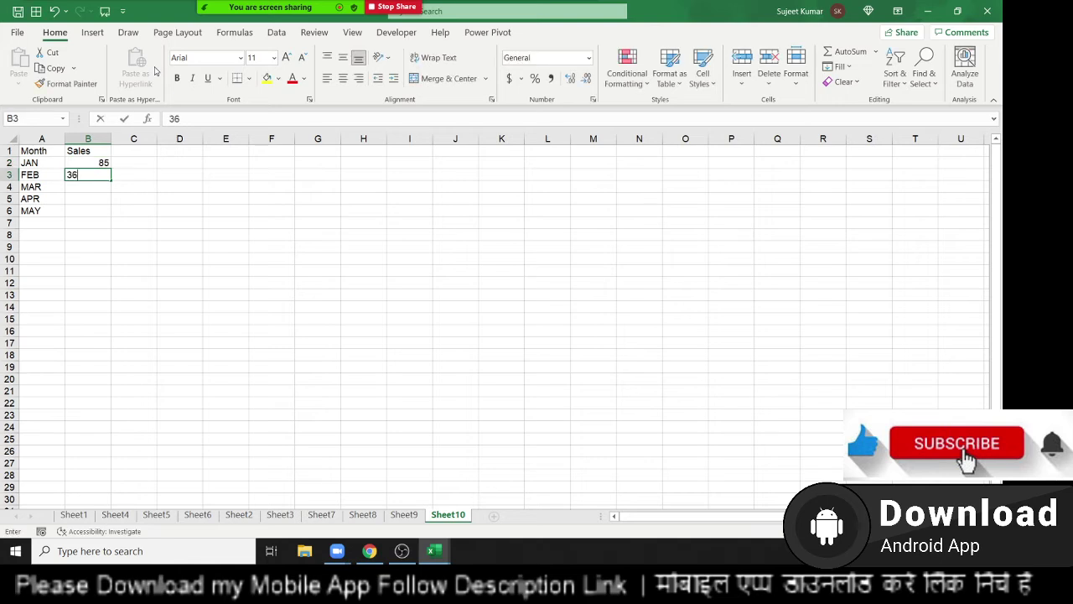
{"action": "key", "text": "Return"}
{"action": "type", "text": "52"}
{"action": "key", "text": "Return"}
{"action": "type", "text": "65"}
{"action": "key", "text": "Return"}
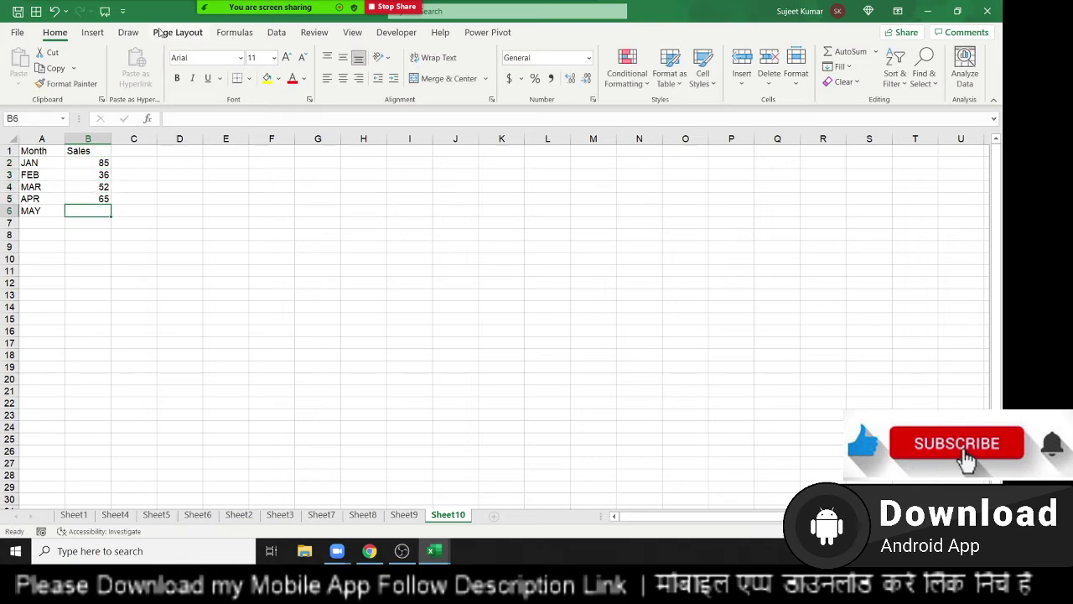
{"action": "type", "text": "85"}
{"action": "key", "text": "Return"}
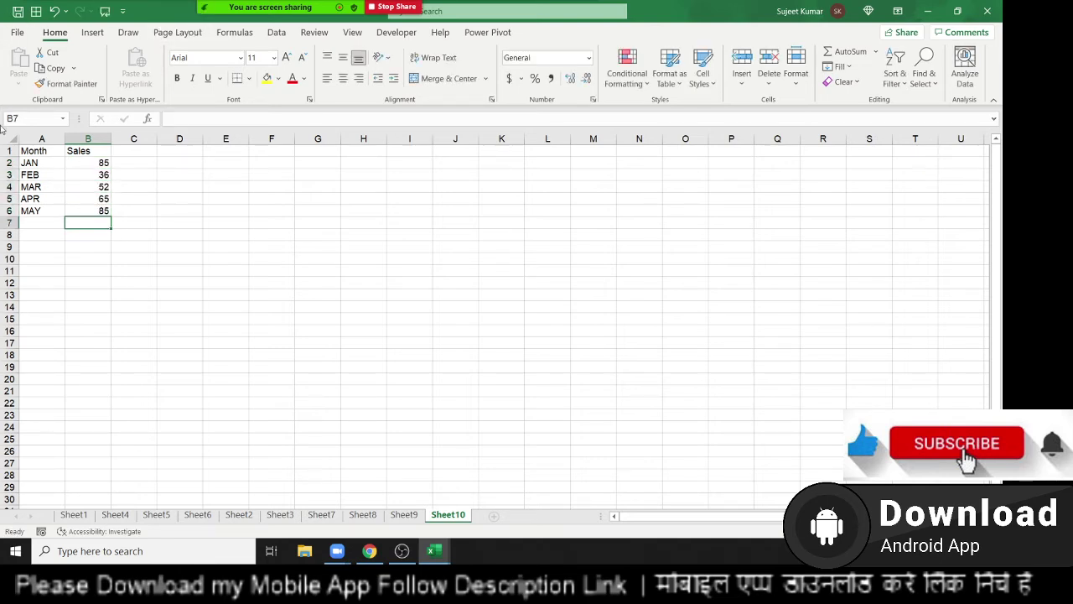
Insert a clustered column chart of A1:B6 and nudge it up and left beside the table.
{"action": "left_click_drag", "start_coordinate": [54, 151], "coordinate": [84, 210]}
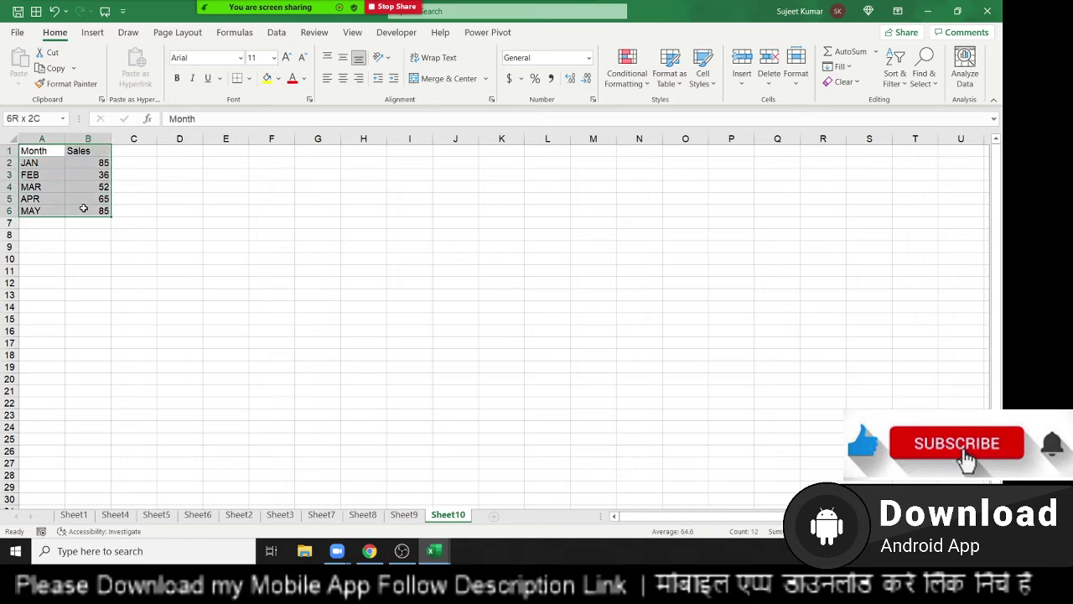
{"action": "left_click", "coordinate": [92, 32]}
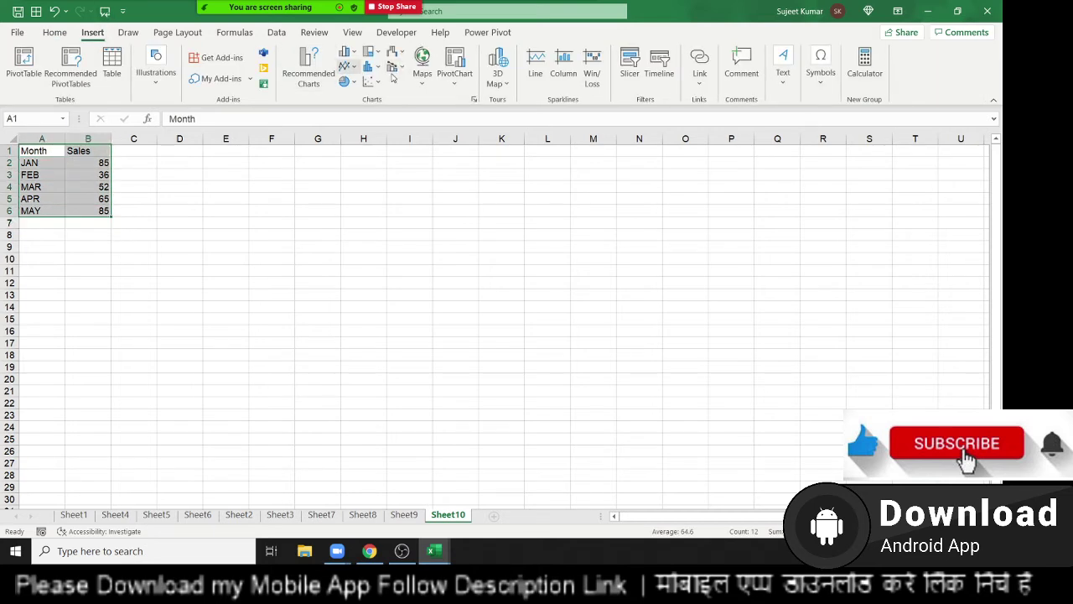
{"action": "left_click", "coordinate": [348, 52]}
{"action": "left_click", "coordinate": [364, 107]}
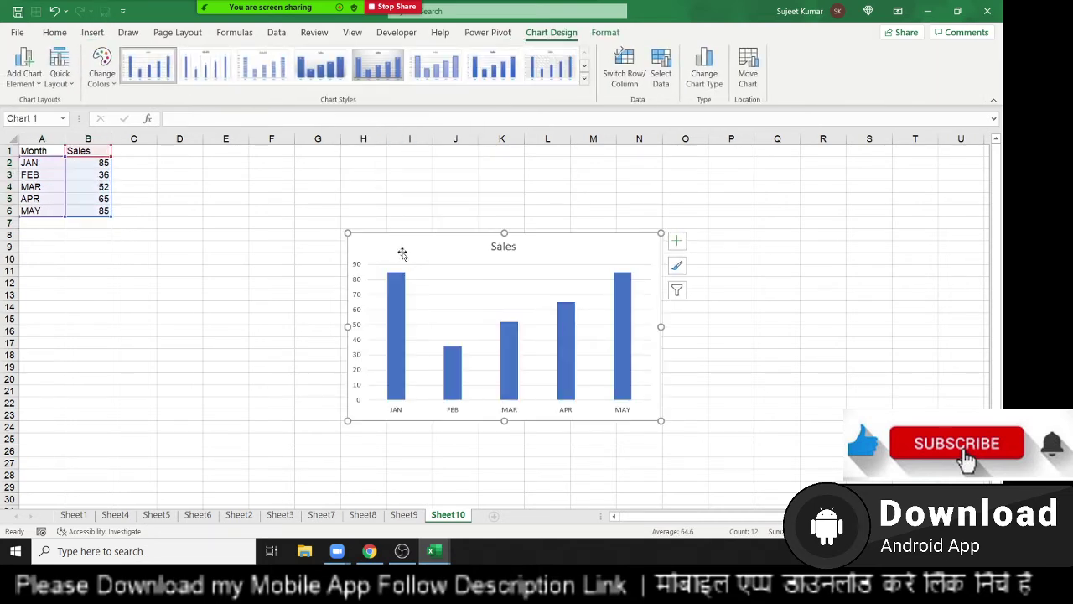
{"action": "left_click_drag", "start_coordinate": [402, 249], "coordinate": [369, 227]}
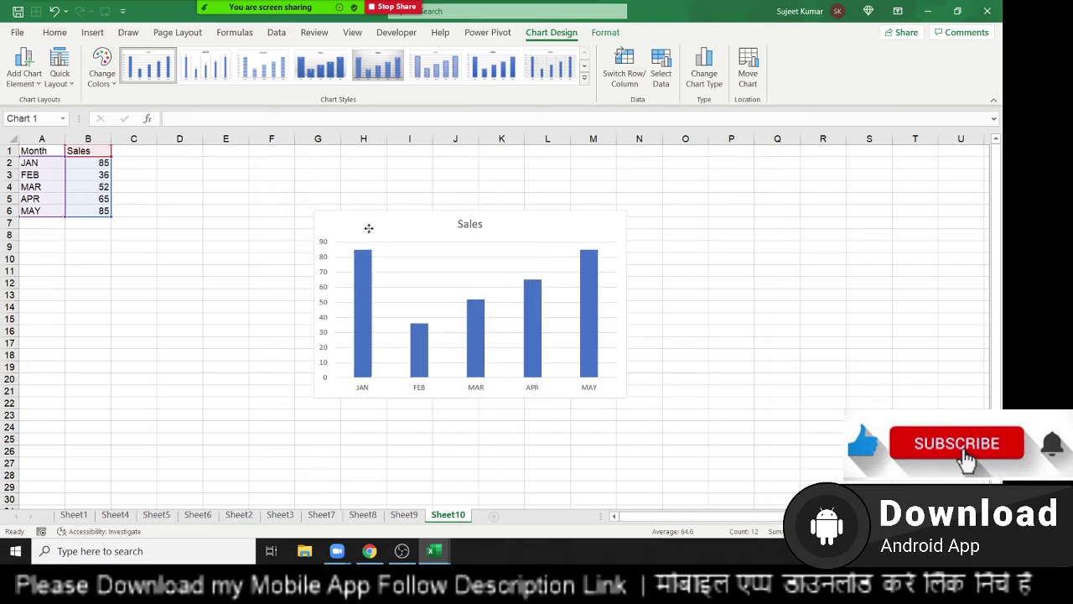
{"action": "left_click", "coordinate": [57, 232]}
{"action": "left_click", "coordinate": [58, 223]}
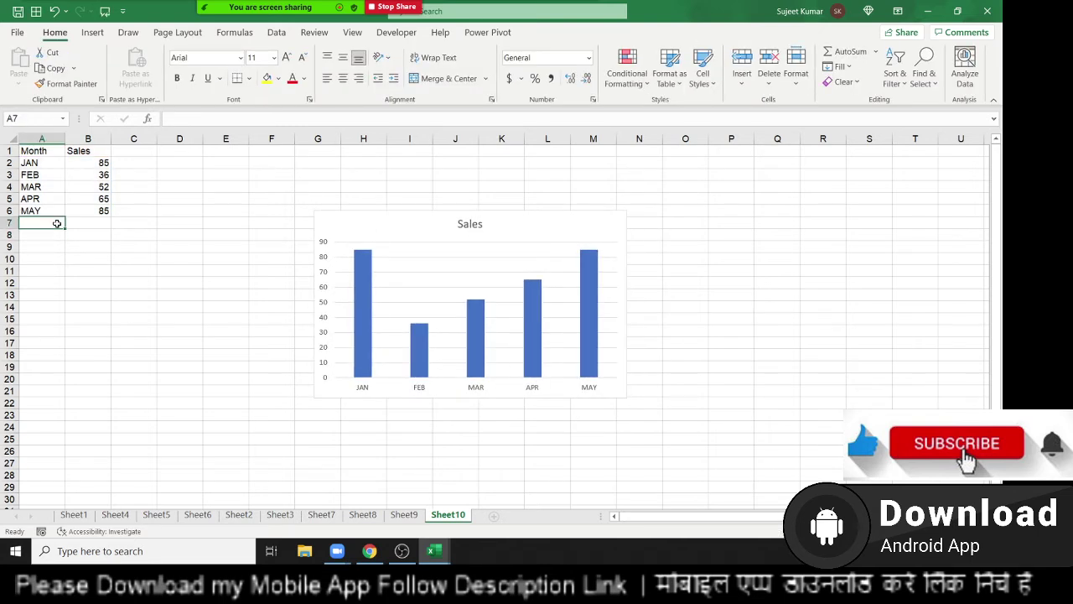
Enter Jun with sales of 65 in row 7.
{"action": "type", "text": "Jun"}
{"action": "key", "text": "Tab"}
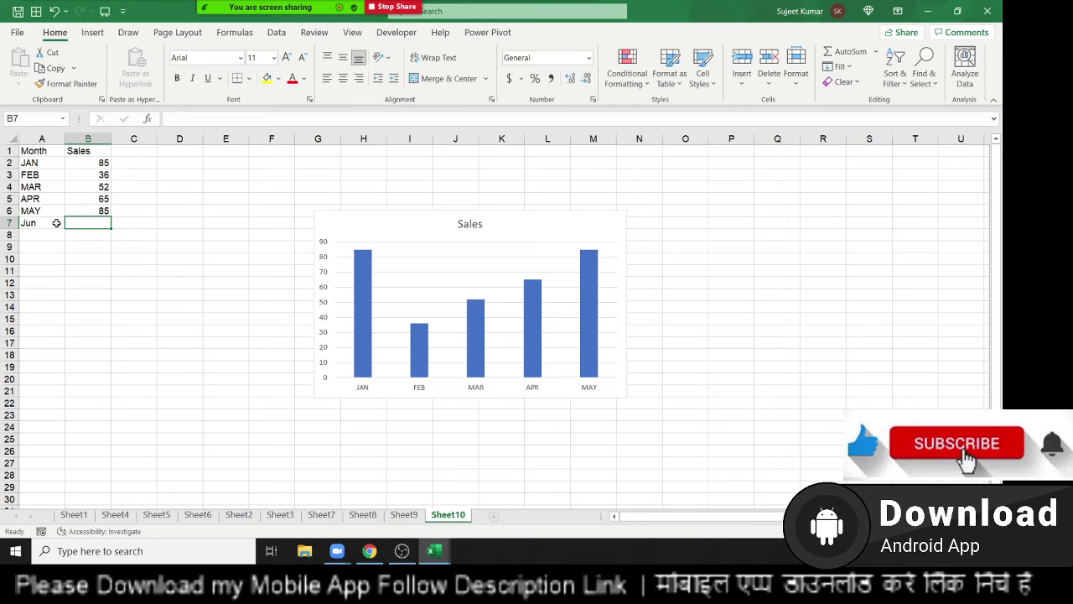
{"action": "type", "text": "65"}
{"action": "key", "text": "BackSpace"}
{"action": "key", "text": "Return"}
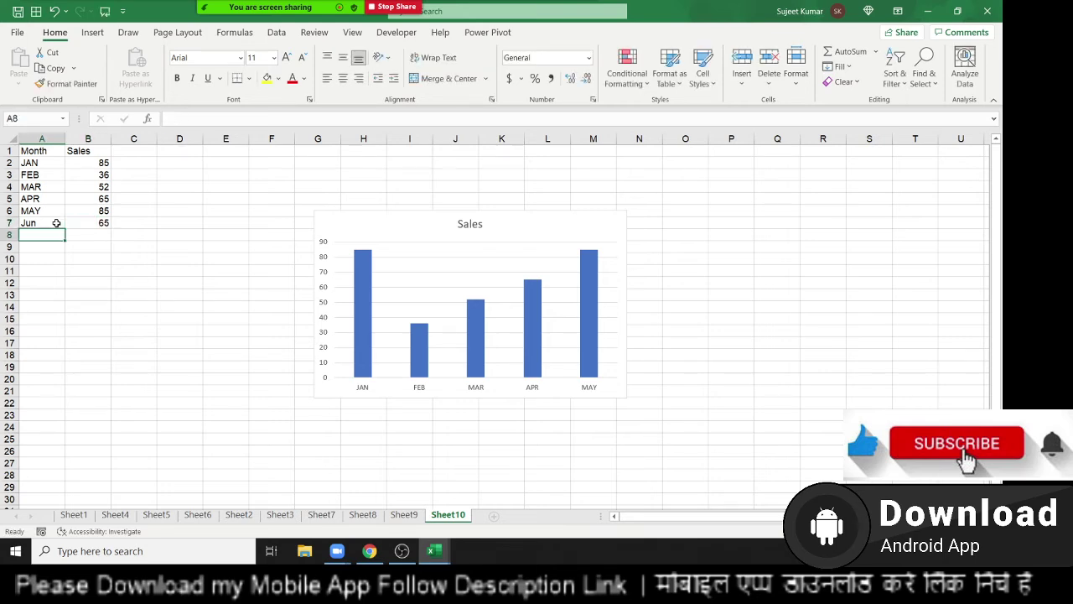
Drag the chart's data range handle down so it includes the Jun row.
{"action": "left_click", "coordinate": [366, 224]}
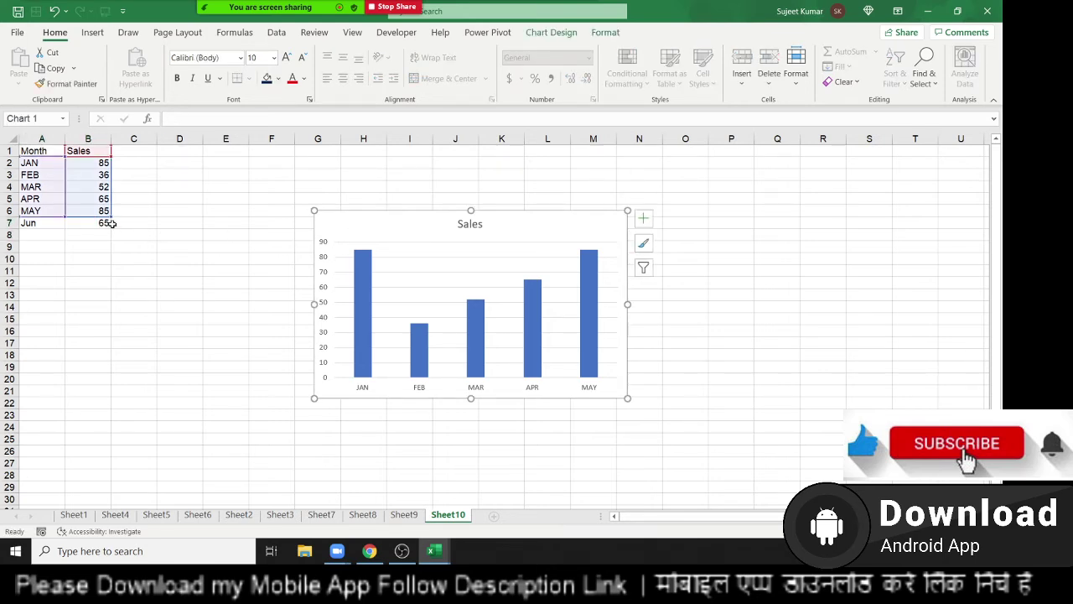
{"action": "left_click_drag", "start_coordinate": [111, 218], "coordinate": [111, 227]}
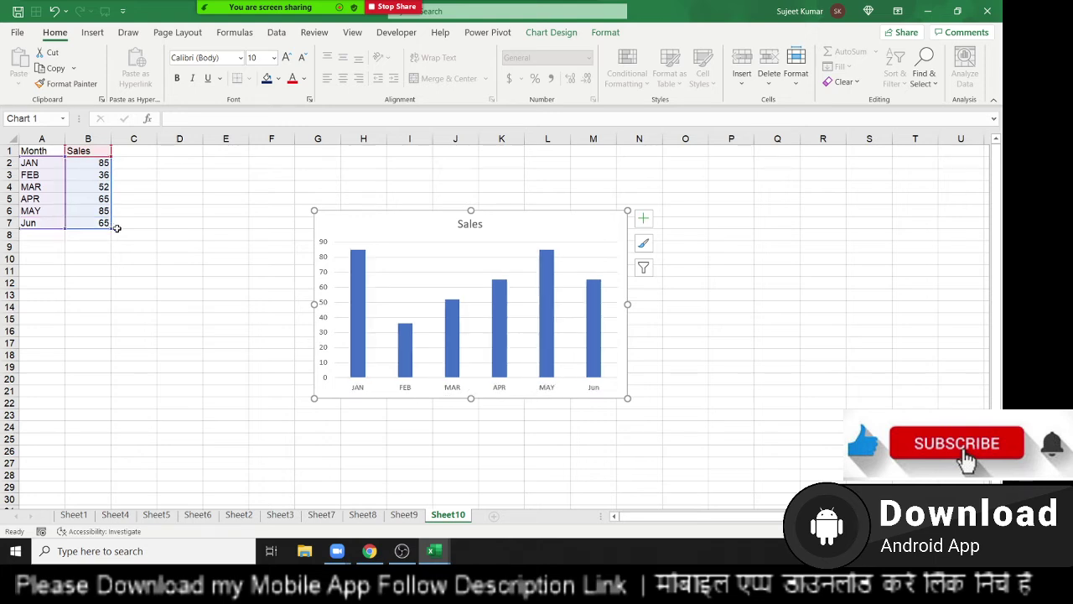
{"action": "left_click_drag", "start_coordinate": [113, 228], "coordinate": [112, 300]}
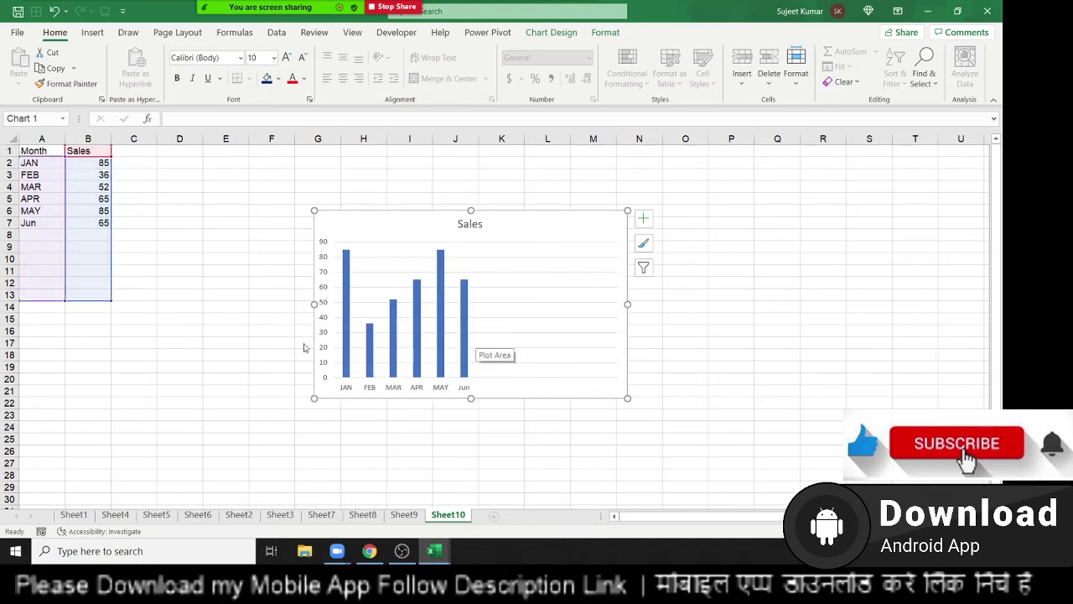
{"action": "left_click_drag", "start_coordinate": [109, 300], "coordinate": [104, 235]}
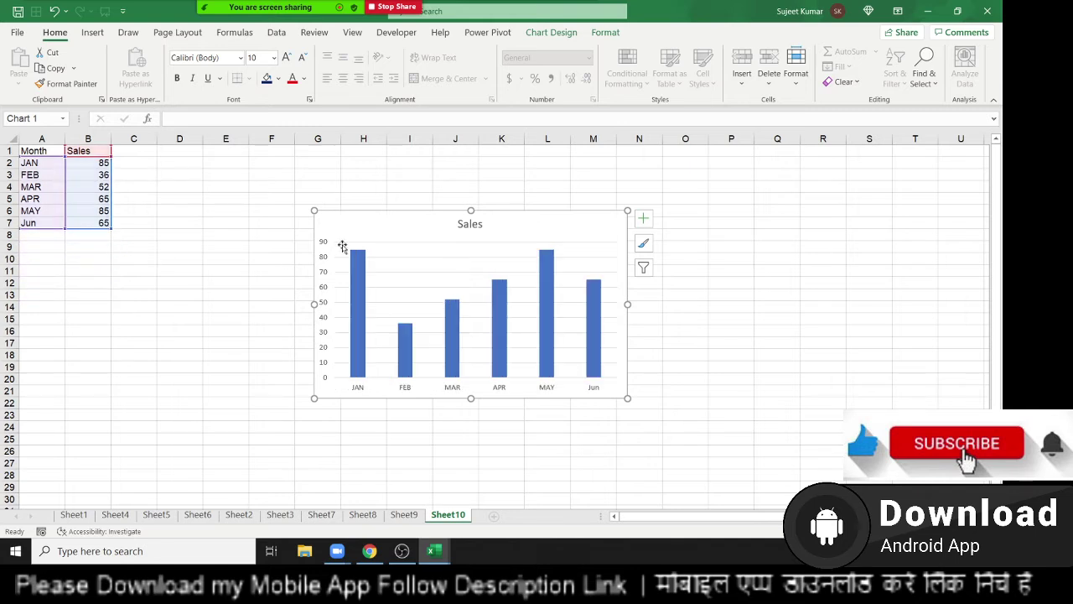
{"action": "left_click_drag", "start_coordinate": [373, 225], "coordinate": [395, 229]}
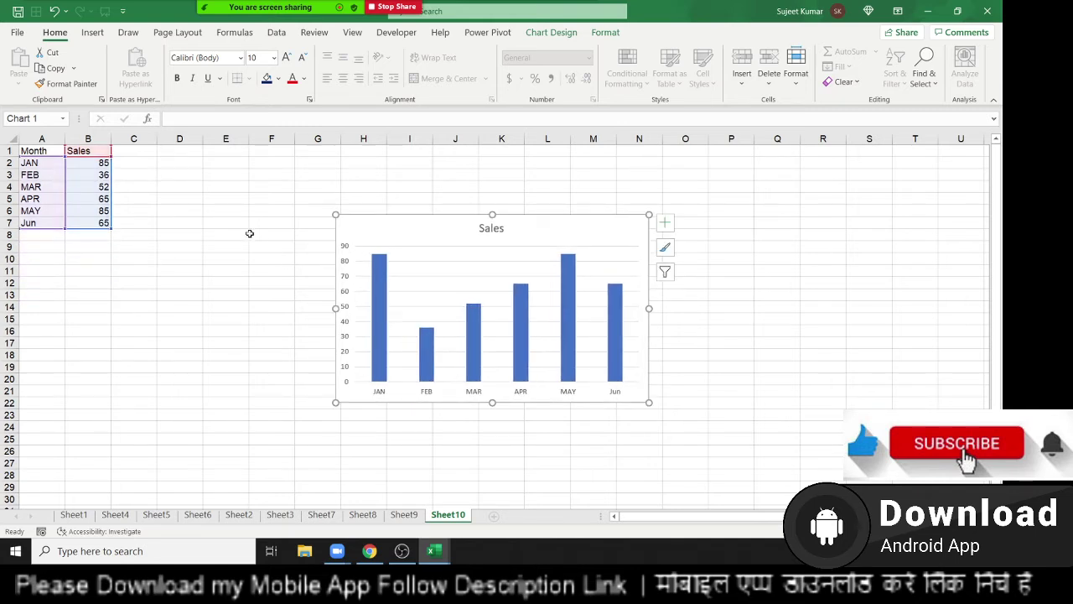
{"action": "left_click", "coordinate": [187, 178]}
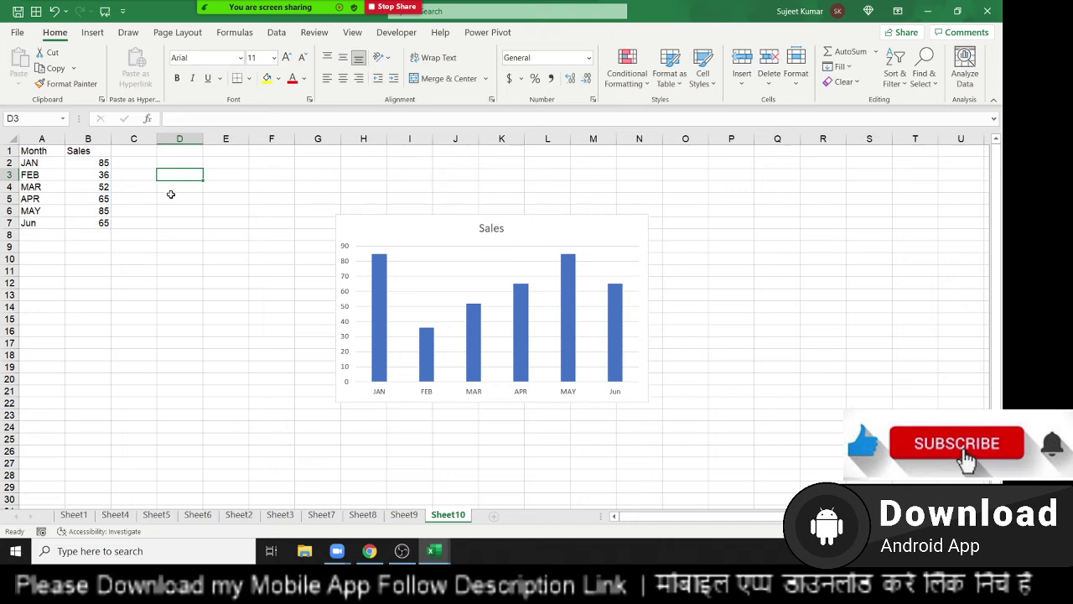
Write an OFFSET formula in D3 anchored on A1 with COUNTA of column A.
{"action": "type", "text": "="}
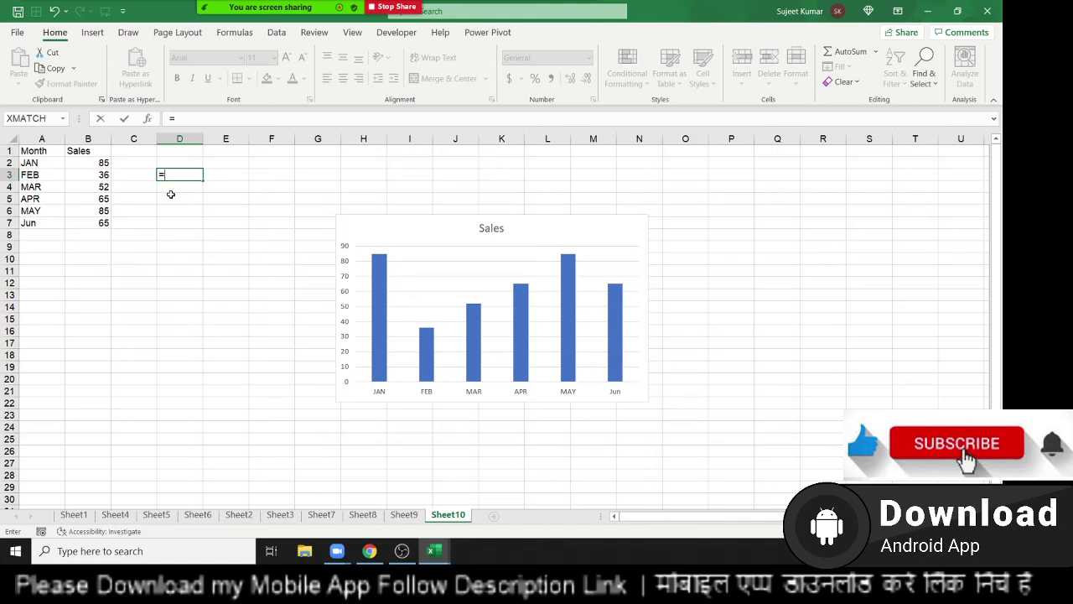
{"action": "type", "text": "off"}
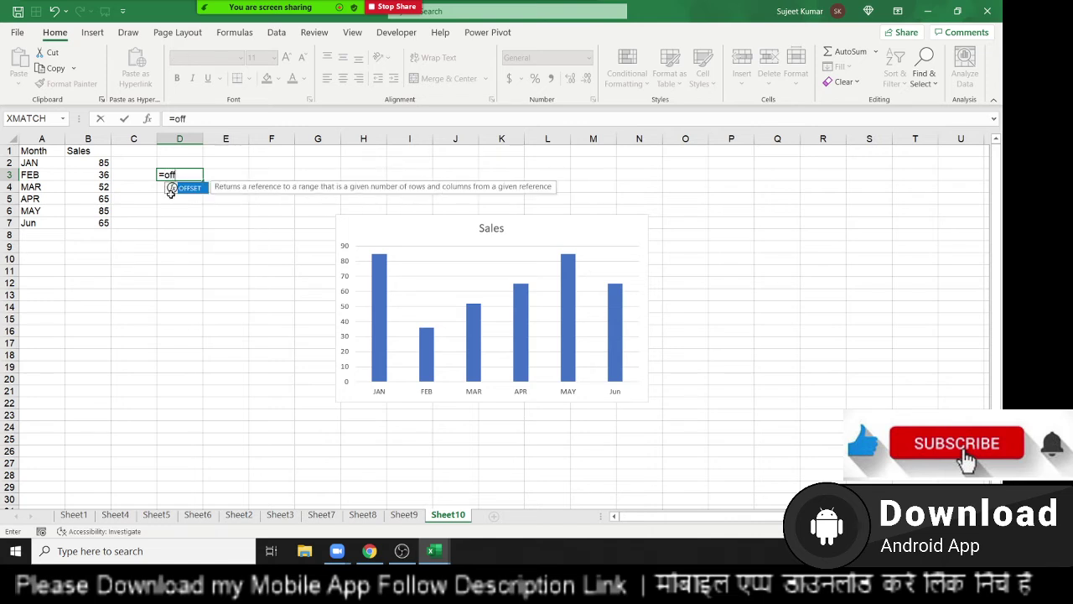
{"action": "key", "text": "Tab"}
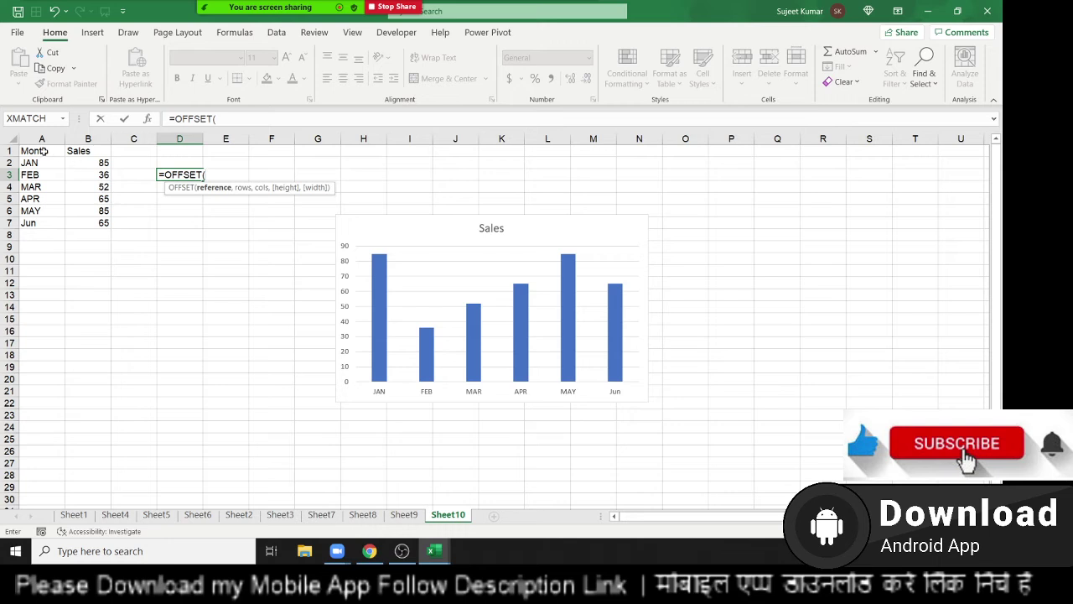
{"action": "left_click", "coordinate": [42, 151]}
{"action": "type", "text": ",0"}
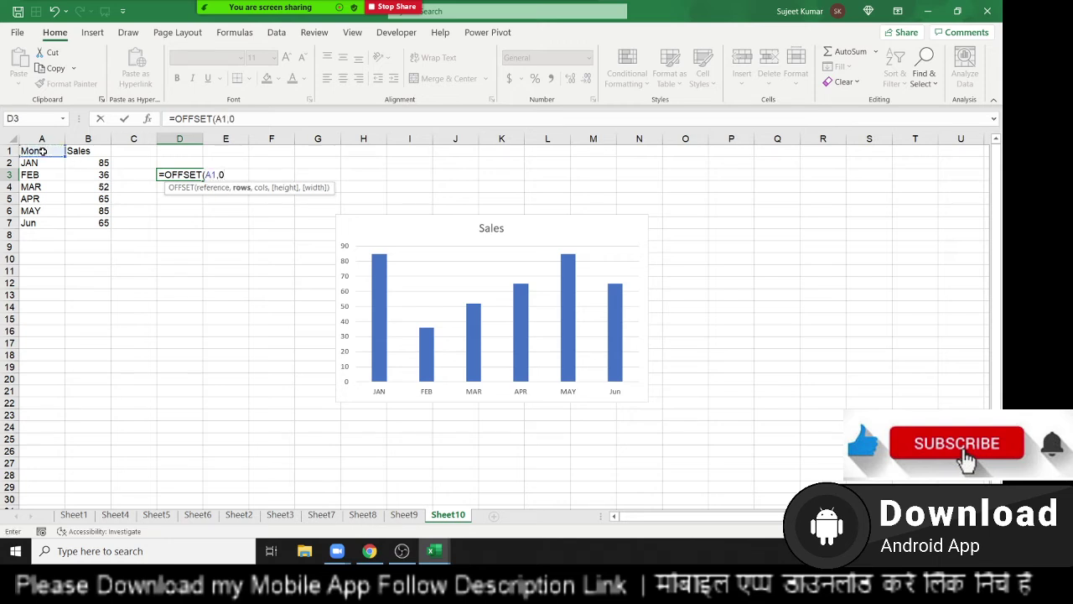
{"action": "key", "text": "BackSpace"}
{"action": "type", "text": ","}
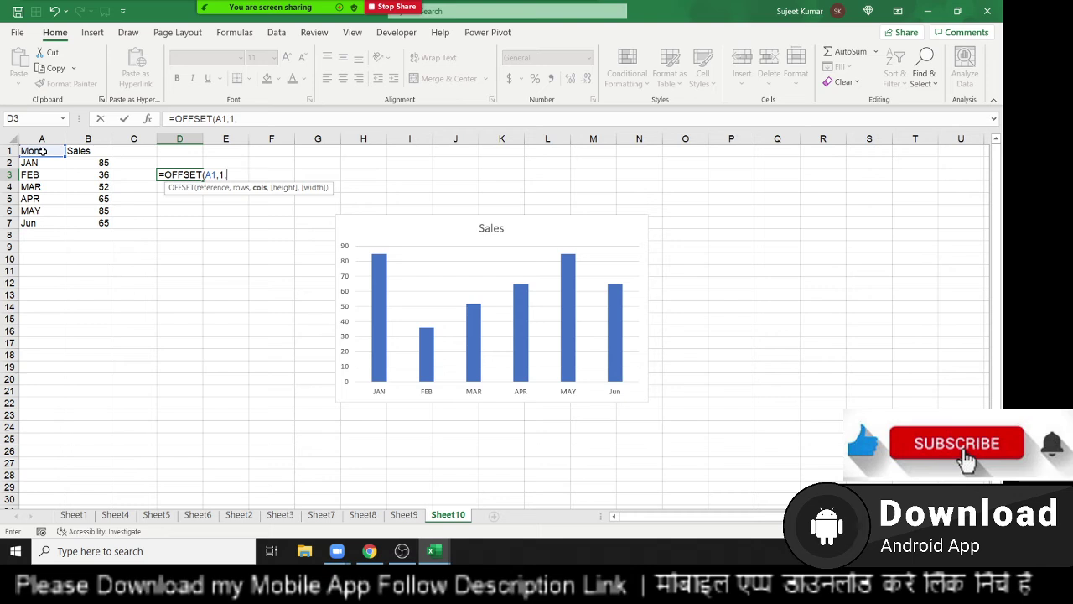
{"action": "type", "text": "0,"}
{"action": "type", "text": "coun"}
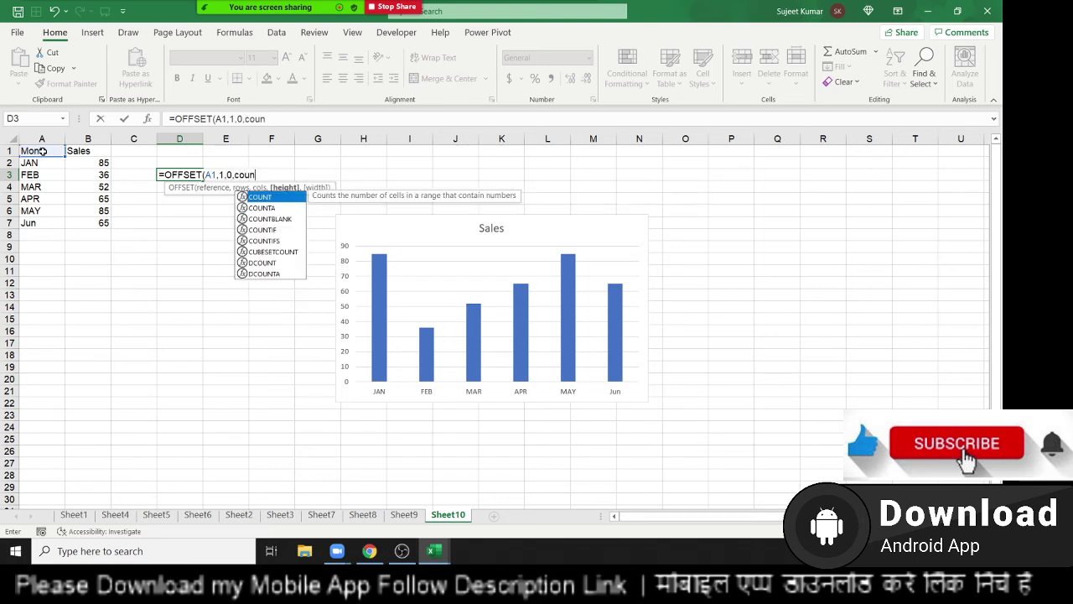
{"action": "key", "text": "Down"}
{"action": "key", "text": "Tab"}
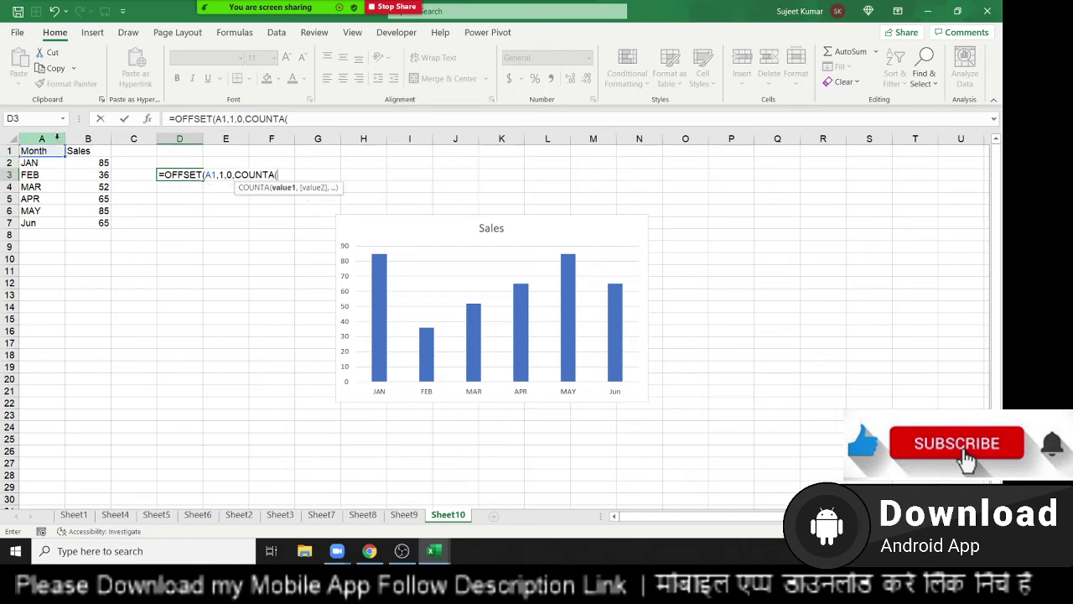
{"action": "left_click", "coordinate": [56, 139]}
{"action": "type", "text": ")"}
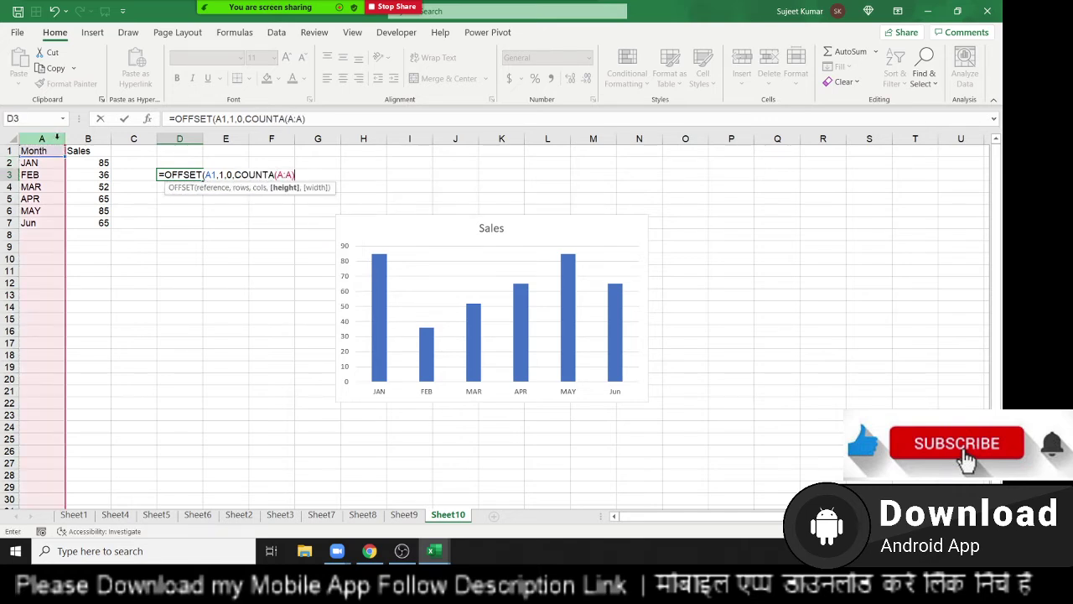
{"action": "type", "text": "-1"}
{"action": "type", "text": ",1"}
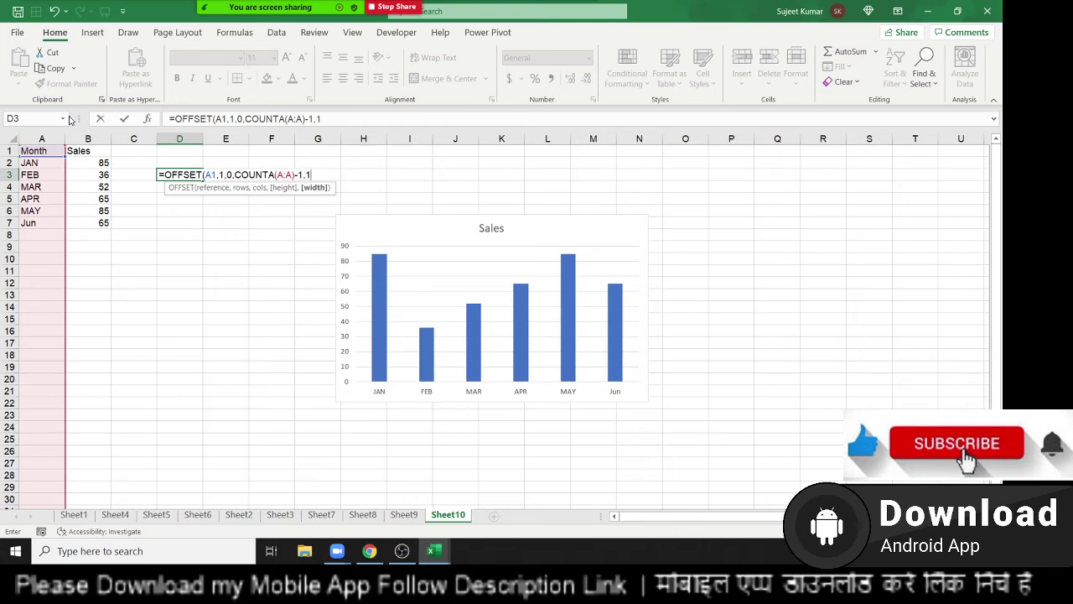
{"action": "type", "text": ")"}
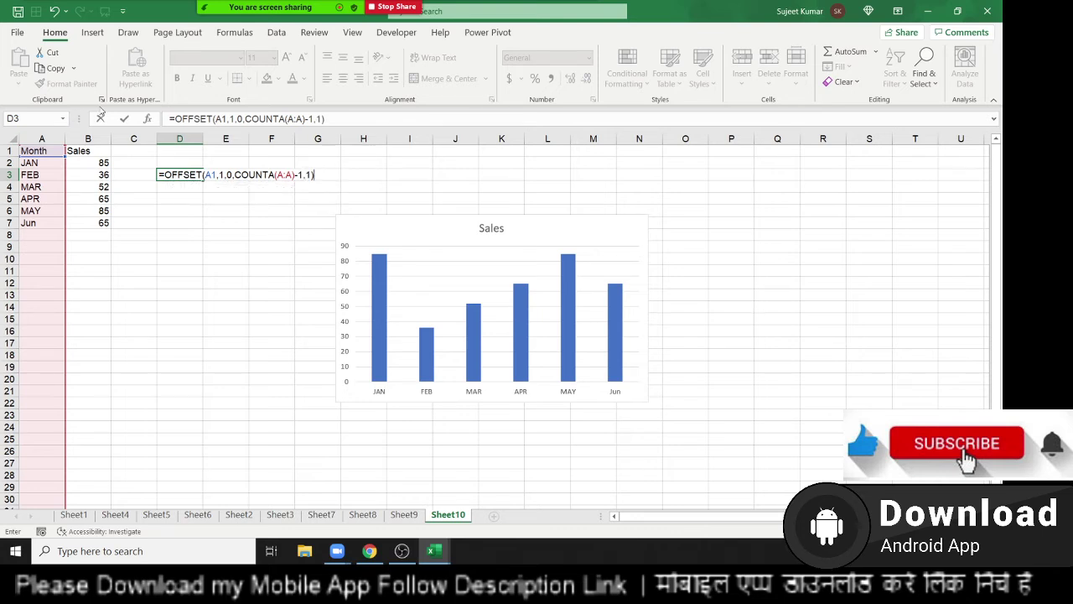
Make A1 and A:A absolute with F4, copy the formula text, and cancel the entry.
{"action": "left_click", "coordinate": [215, 174]}
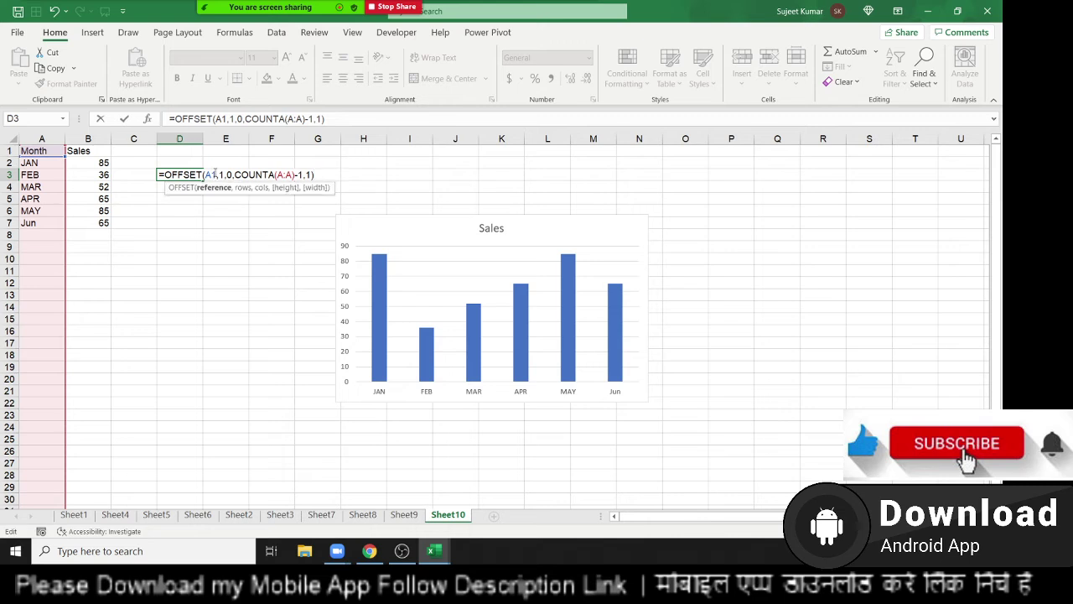
{"action": "key", "text": "F4"}
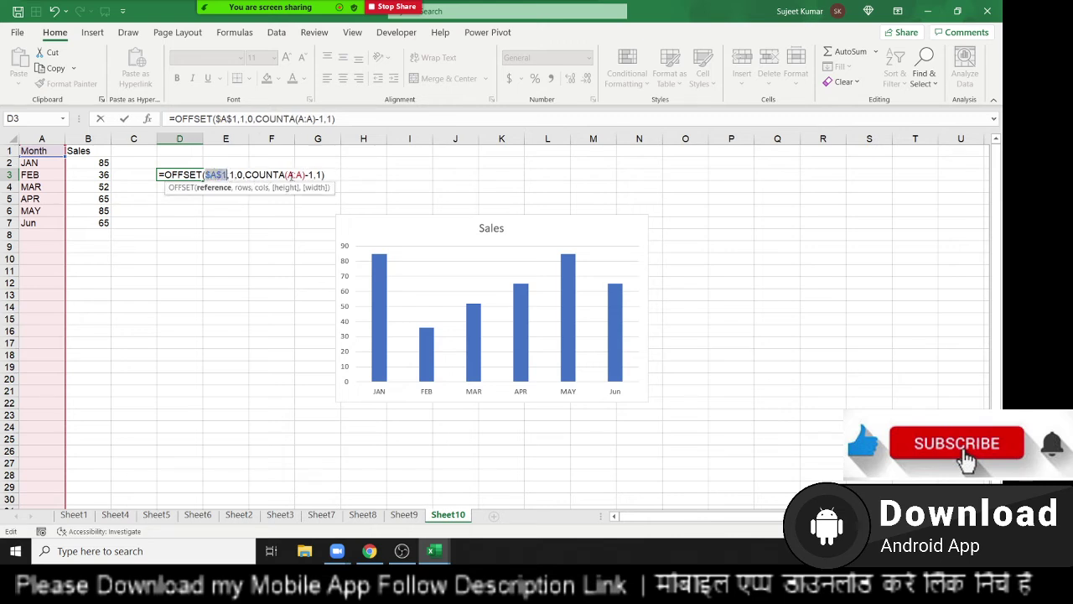
{"action": "left_click", "coordinate": [292, 174]}
{"action": "key", "text": "F4"}
{"action": "left_click_drag", "start_coordinate": [338, 174], "coordinate": [164, 174]}
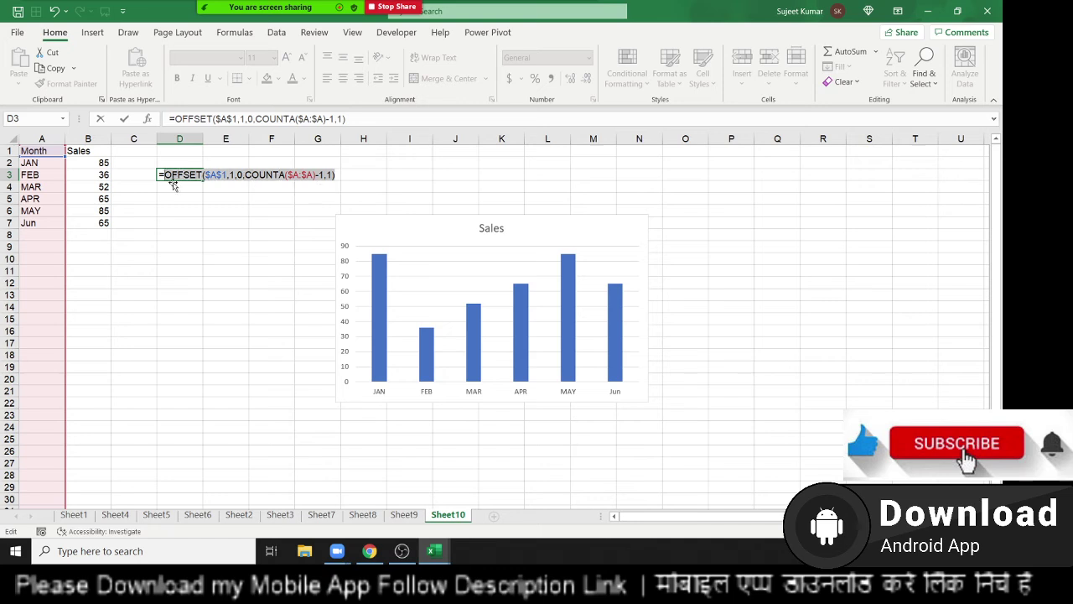
{"action": "key", "text": "ctrl+c"}
{"action": "key", "text": "Escape"}
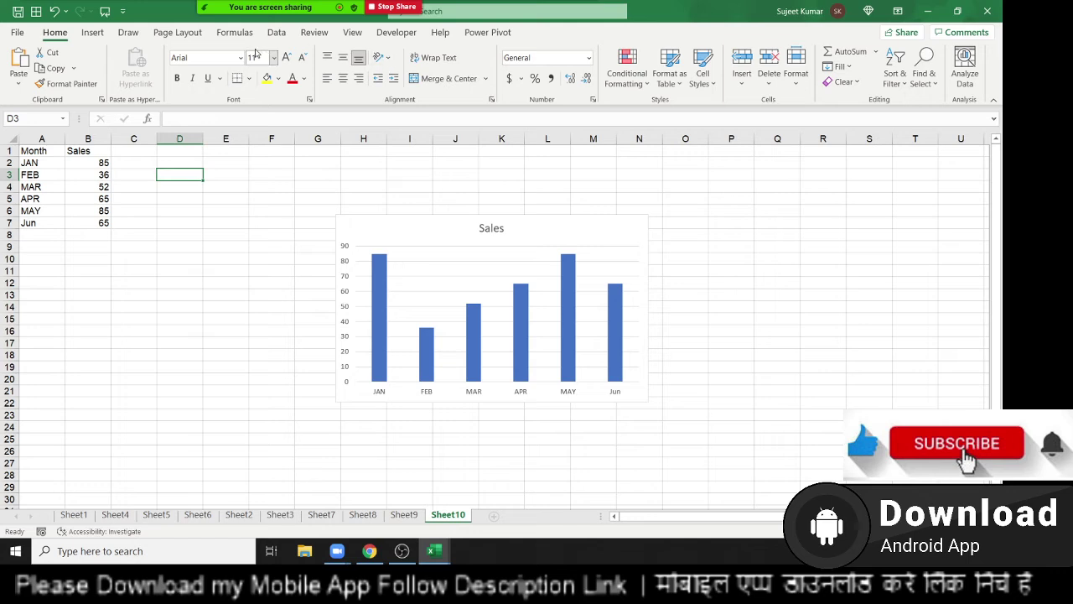
Define the name MM referring to the pasted OFFSET/COUNTA formula.
{"action": "left_click", "coordinate": [234, 32]}
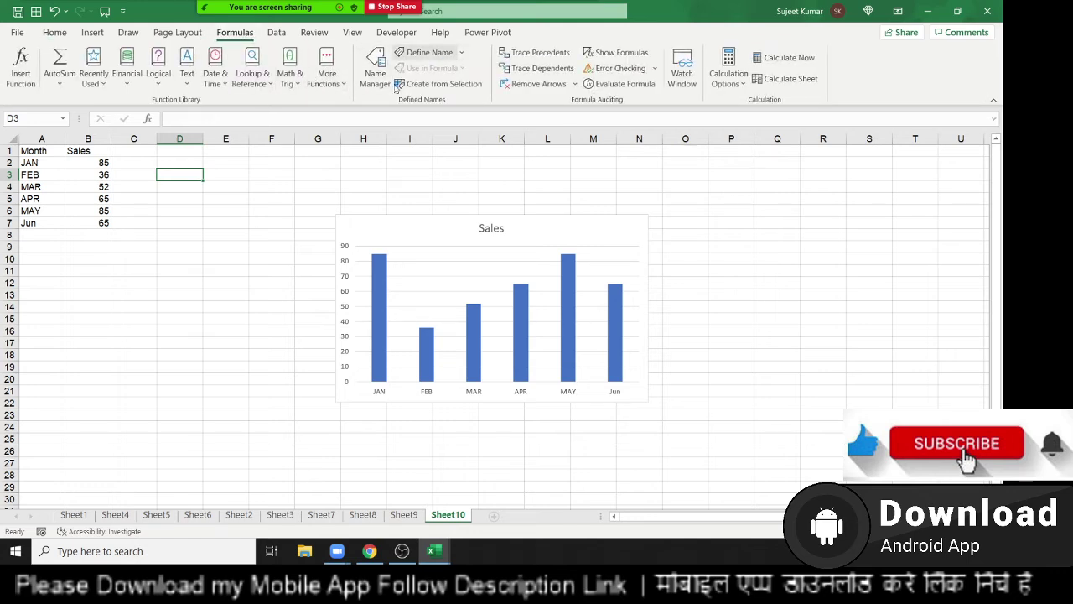
{"action": "left_click", "coordinate": [445, 53]}
{"action": "left_click_drag", "start_coordinate": [618, 223], "coordinate": [261, 185]}
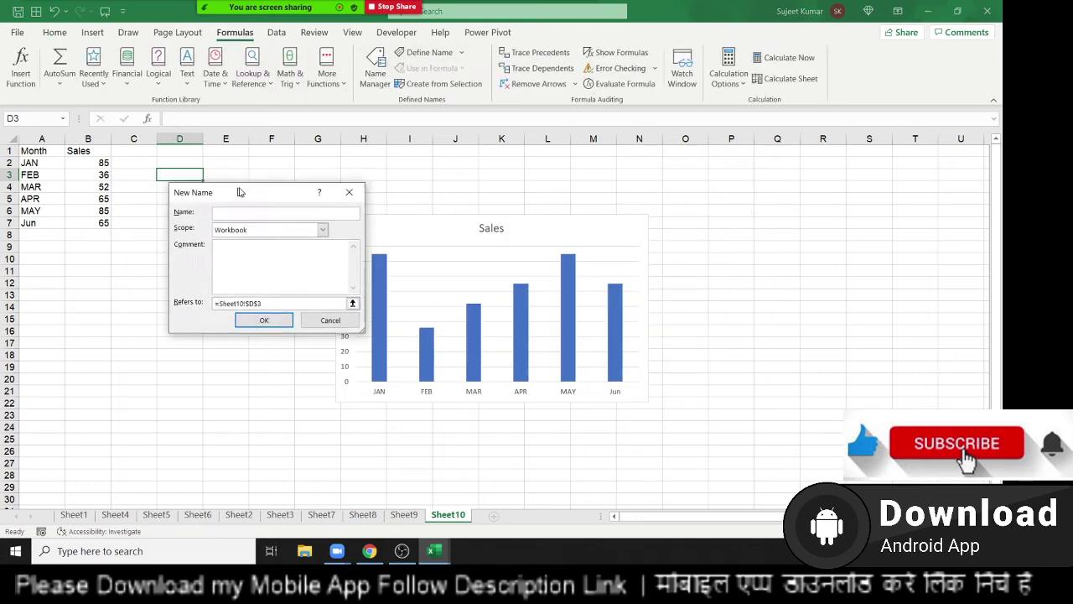
{"action": "type", "text": "MM"}
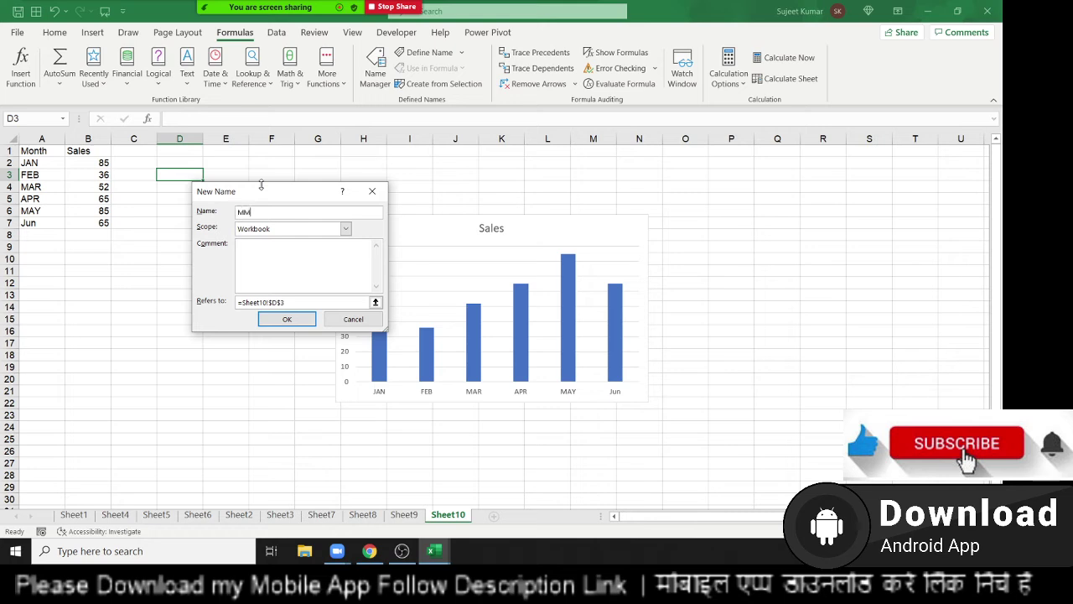
{"action": "left_click", "coordinate": [304, 302]}
{"action": "key", "text": "ctrl+v"}
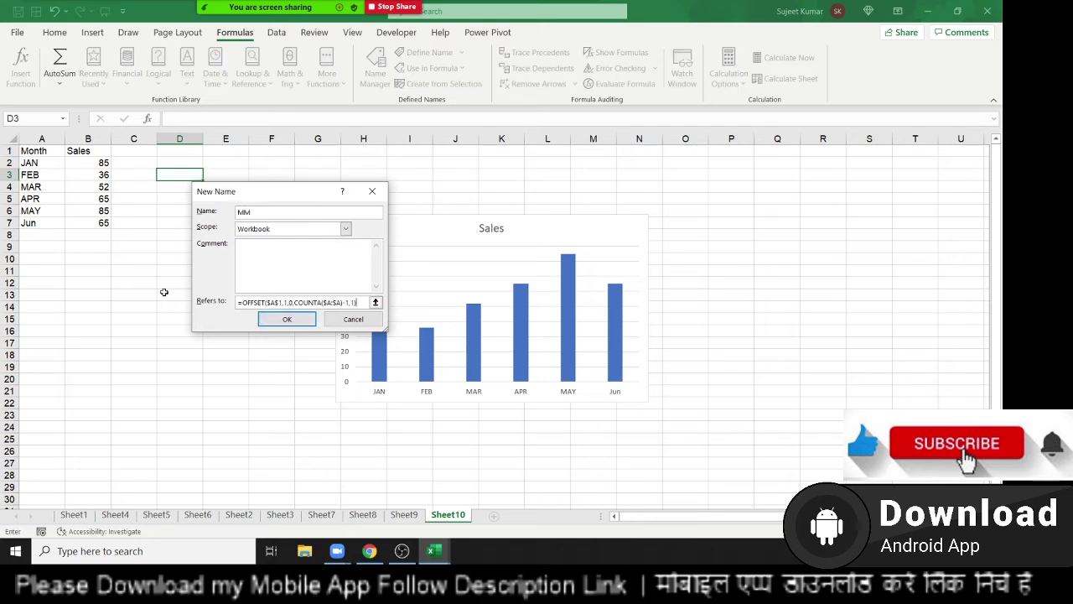
{"action": "left_click_drag", "start_coordinate": [283, 302], "coordinate": [237, 302]}
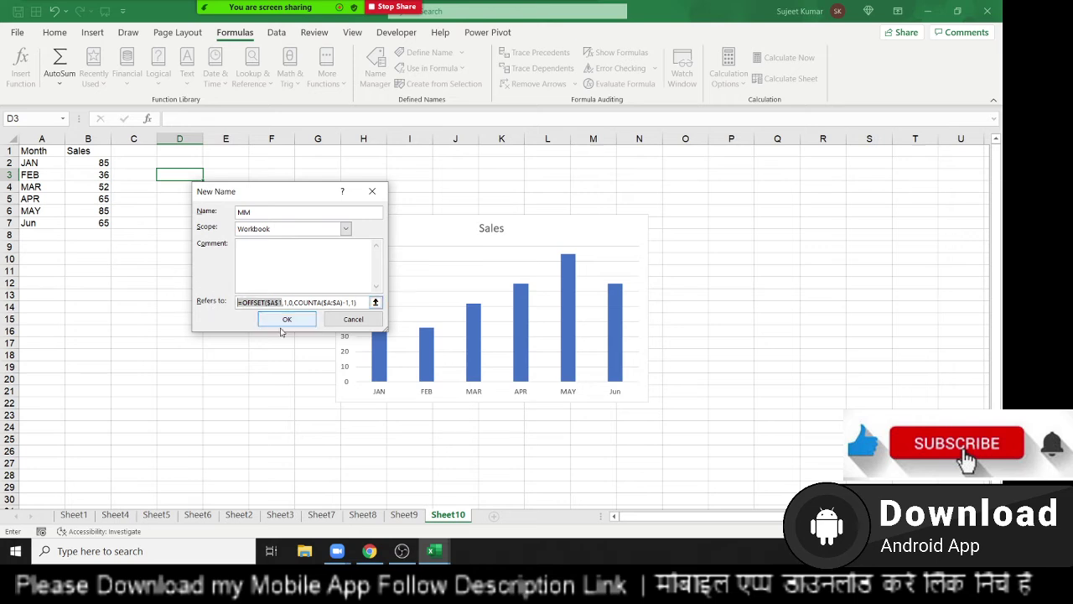
{"action": "left_click", "coordinate": [286, 320]}
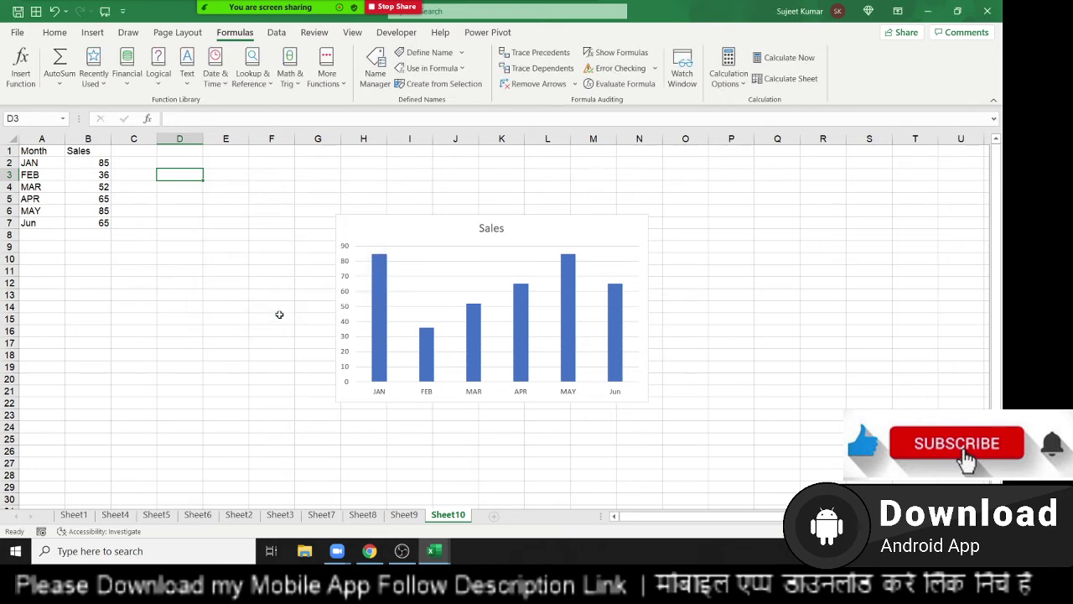
Define the name SS with the same formula but column offset 1.
{"action": "left_click", "coordinate": [425, 53]}
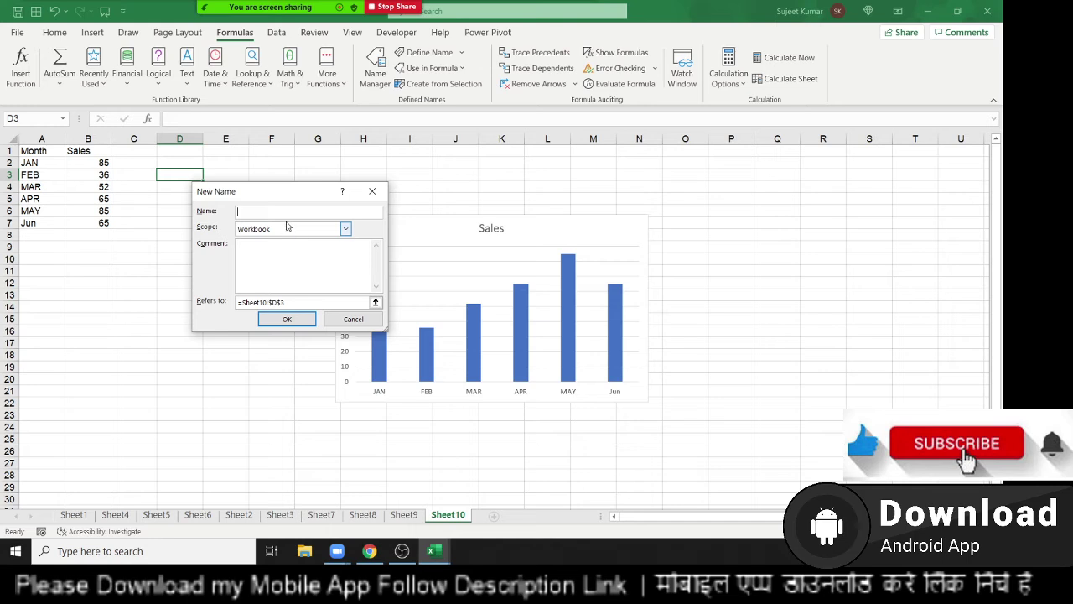
{"action": "type", "text": "SS"}
{"action": "left_click", "coordinate": [303, 301]}
{"action": "left_click_drag", "start_coordinate": [303, 301], "coordinate": [177, 296]}
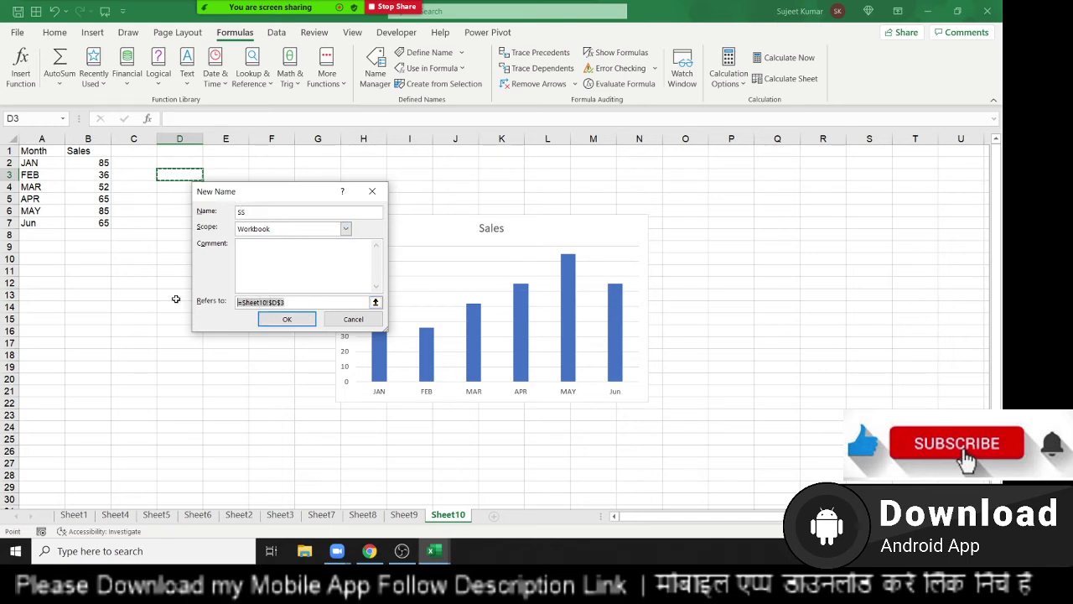
{"action": "key", "text": "ctrl+v"}
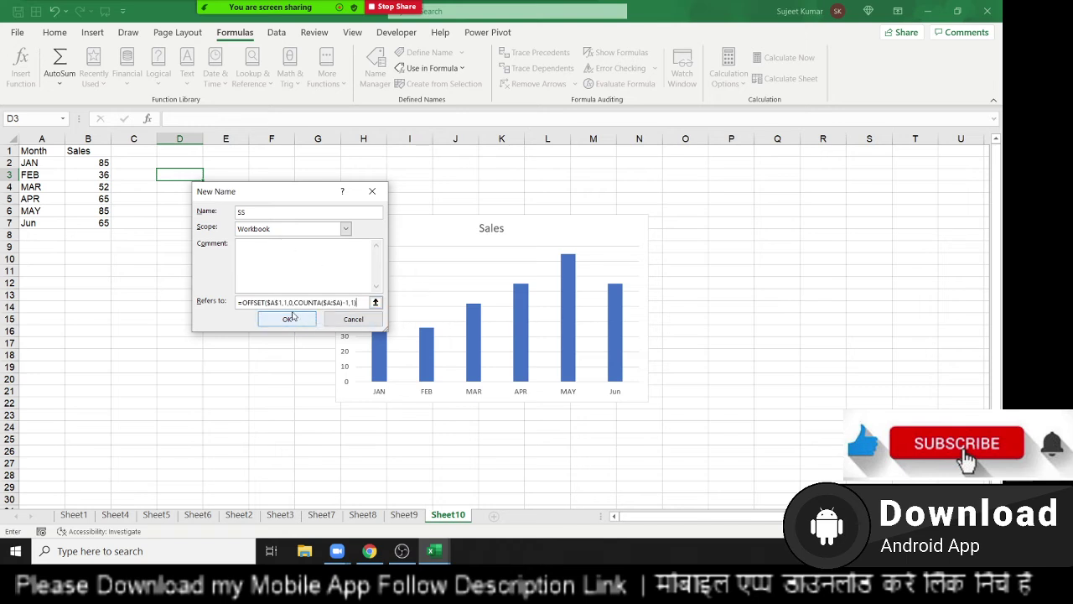
{"action": "left_click", "coordinate": [291, 303]}
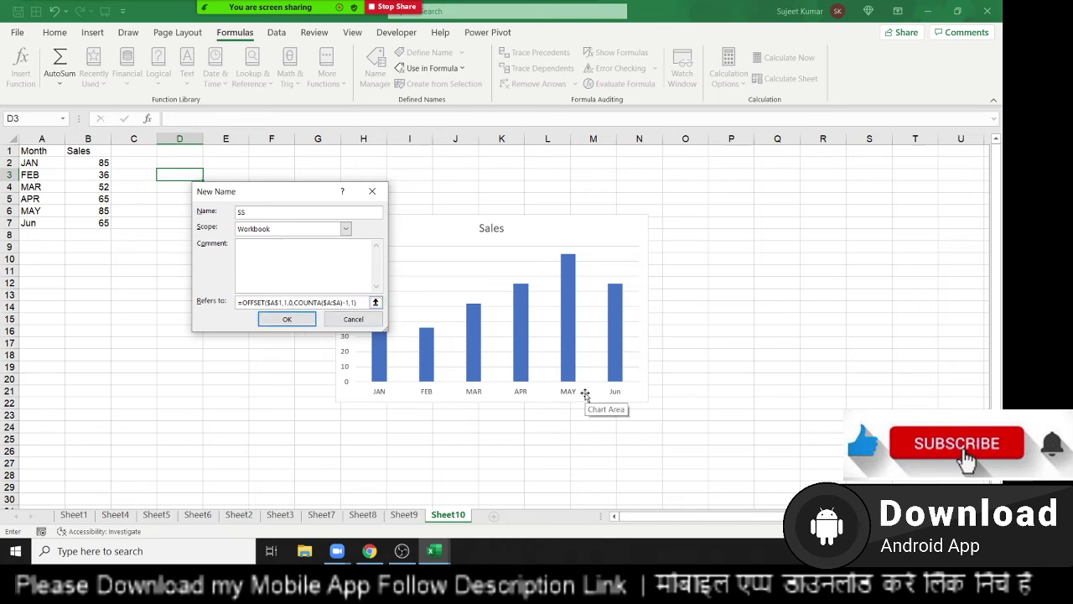
{"action": "key", "text": "BackSpace"}
{"action": "key", "text": "BackSpace"}
{"action": "type", "text": "1"}
{"action": "left_click", "coordinate": [292, 319]}
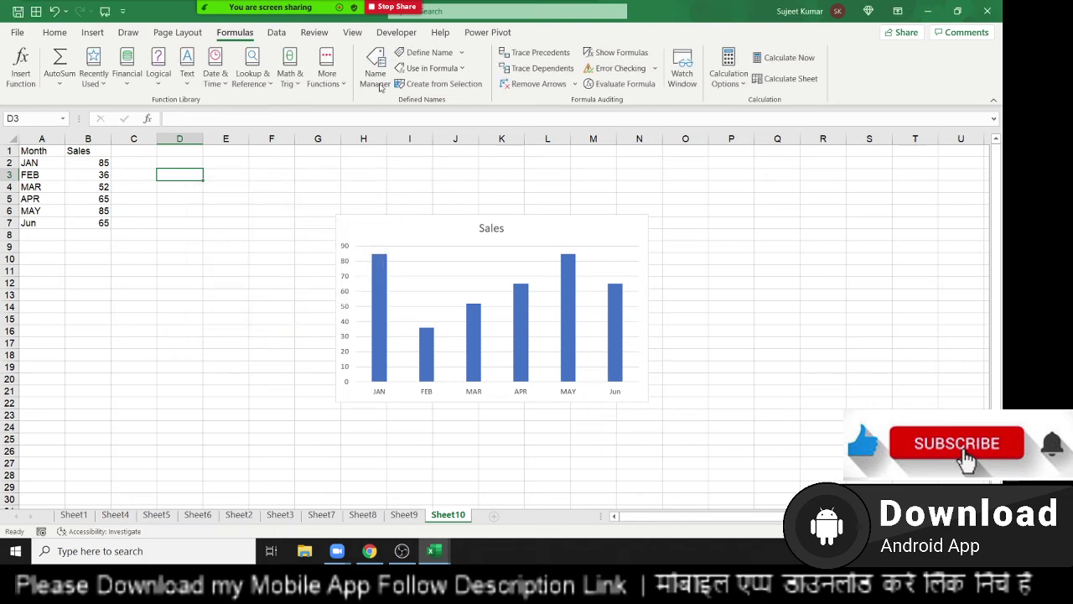
Check the SS and MM definitions in Name Manager, then close it.
{"action": "left_click", "coordinate": [374, 67]}
{"action": "left_click", "coordinate": [273, 188]}
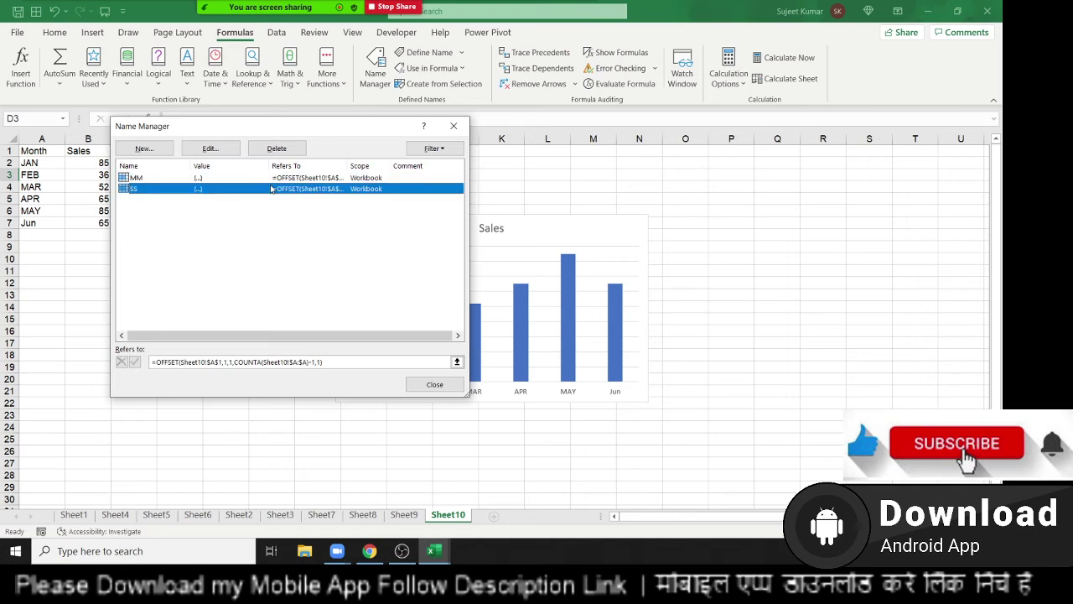
{"action": "left_click_drag", "start_coordinate": [249, 133], "coordinate": [434, 124]}
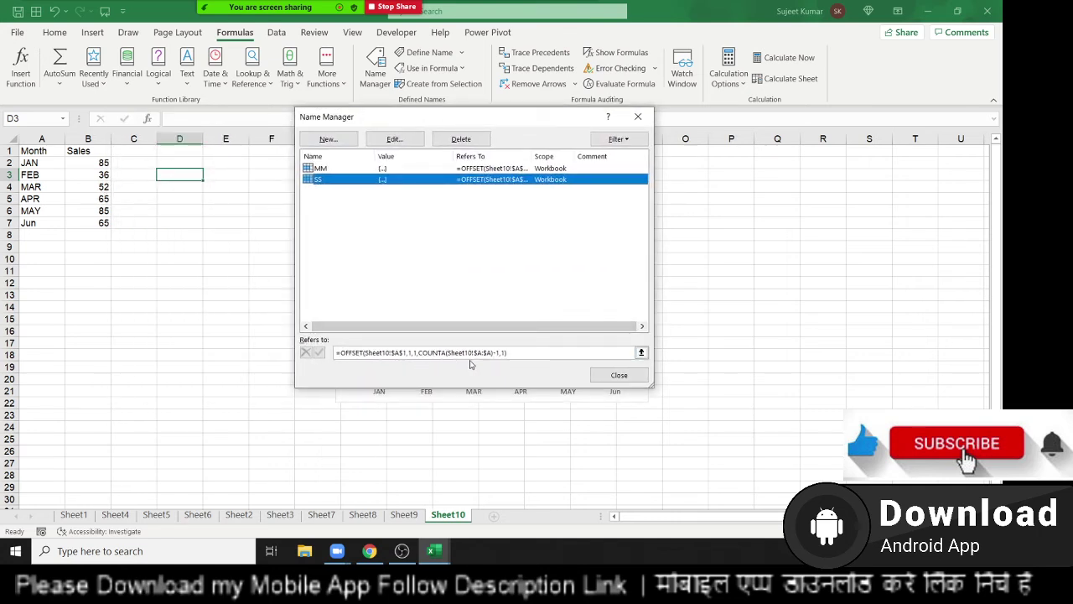
{"action": "left_click", "coordinate": [320, 170]}
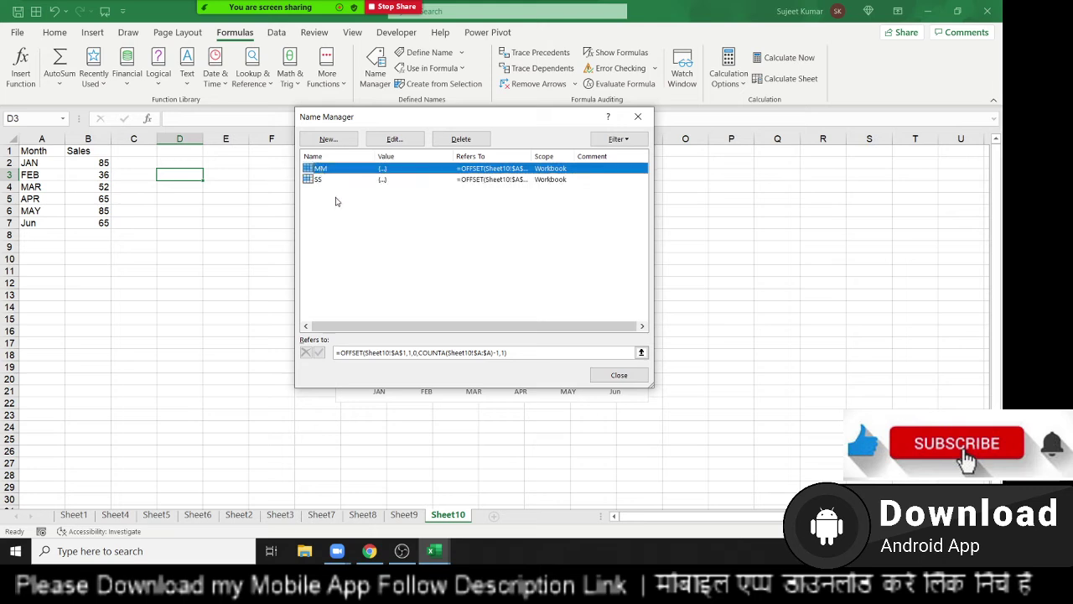
{"action": "key", "text": "Escape"}
{"action": "left_click", "coordinate": [384, 364]}
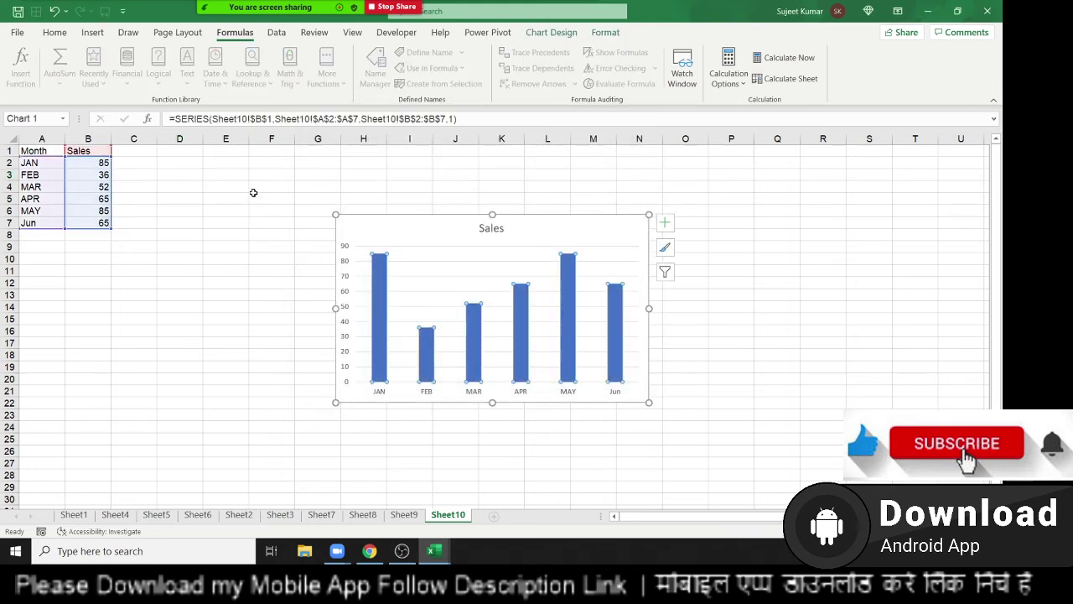
In the SERIES formula, replace $A$2:$A$7 with MM and $B$2:$B$7 with SS.
{"action": "left_click", "coordinate": [274, 118]}
{"action": "key", "text": "BackSpace"}
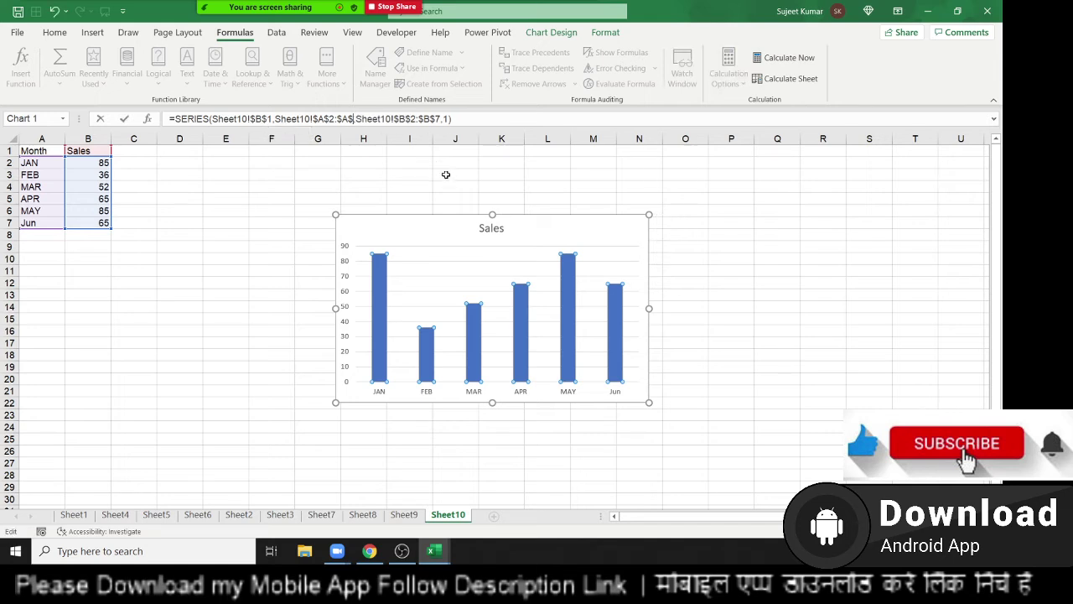
{"action": "key", "text": "BackSpace"}
{"action": "key", "text": "BackSpace"}
{"action": "key", "text": "BackSpace"}
{"action": "key", "text": "BackSpace"}
{"action": "key", "text": "BackSpace"}
{"action": "key", "text": "BackSpace"}
{"action": "key", "text": "BackSpace"}
{"action": "key", "text": "BackSpace"}
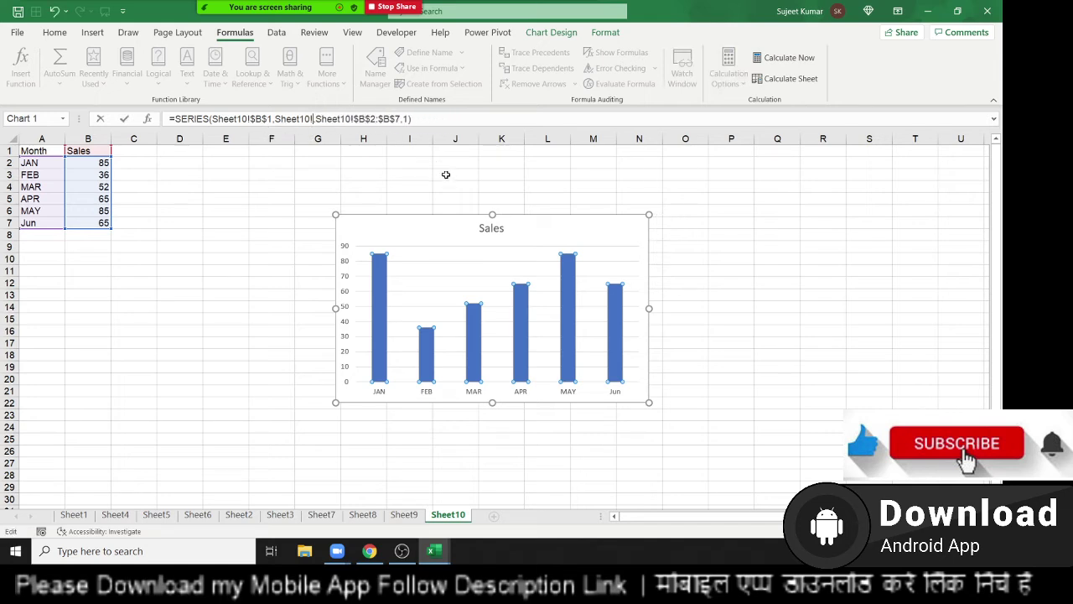
{"action": "type", "text": "mm"}
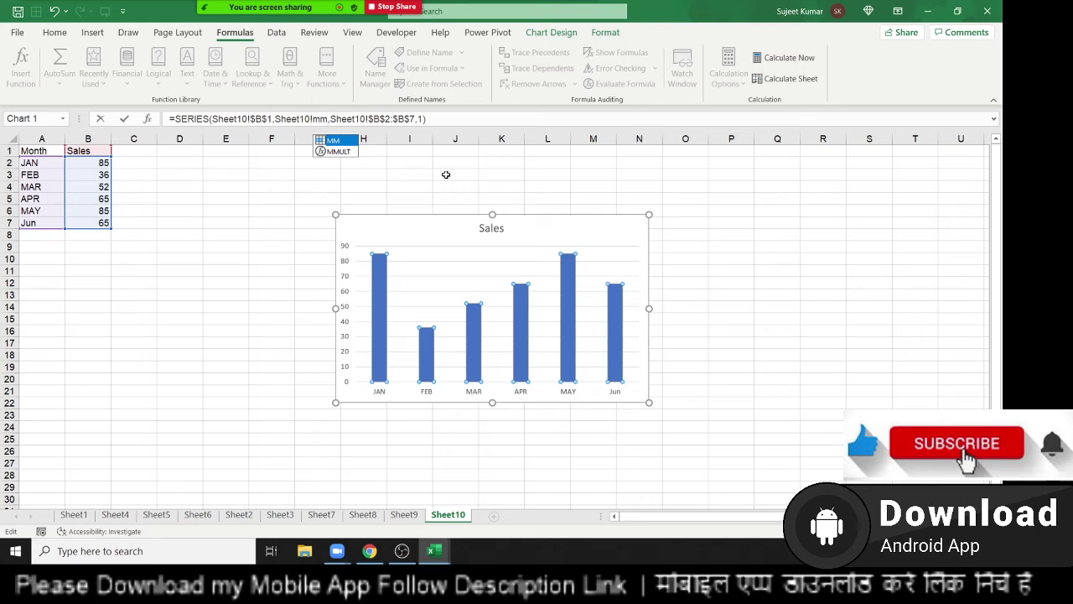
{"action": "key", "text": "Tab"}
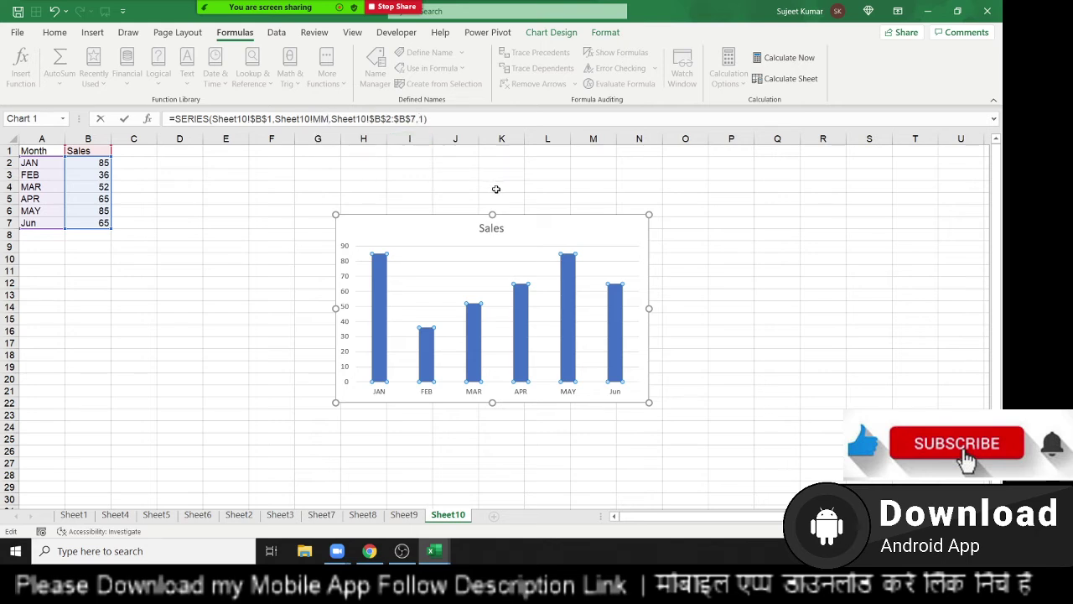
{"action": "key", "text": "BackSpace"}
{"action": "key", "text": "BackSpace"}
{"action": "key", "text": "BackSpace"}
{"action": "key", "text": "BackSpace"}
{"action": "key", "text": "BackSpace"}
{"action": "key", "text": "BackSpace"}
{"action": "key", "text": "BackSpace"}
{"action": "key", "text": "BackSpace"}
{"action": "key", "text": "BackSpace"}
{"action": "type", "text": "SS"}
{"action": "key", "text": "Return"}
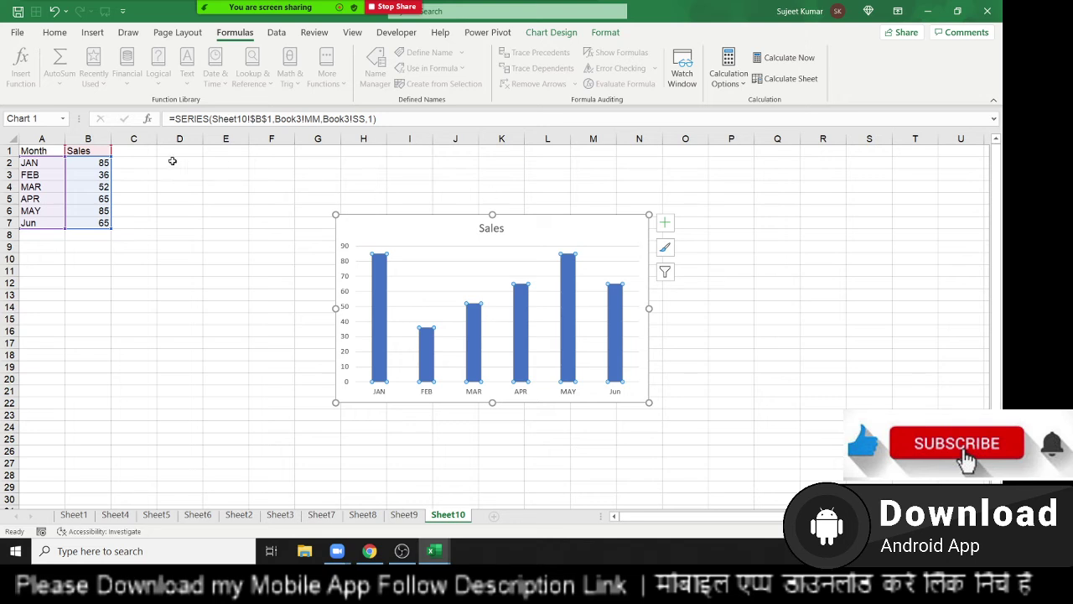
Enter July with sales of 85 in row 8, beneath Jun.
{"action": "left_click", "coordinate": [59, 237]}
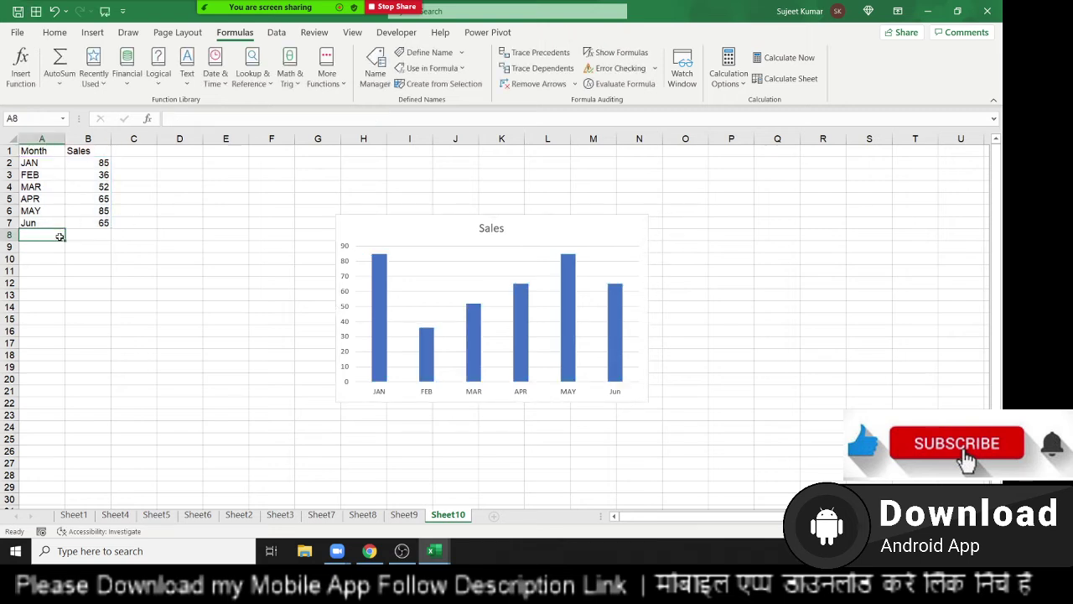
{"action": "type", "text": "Julu"}
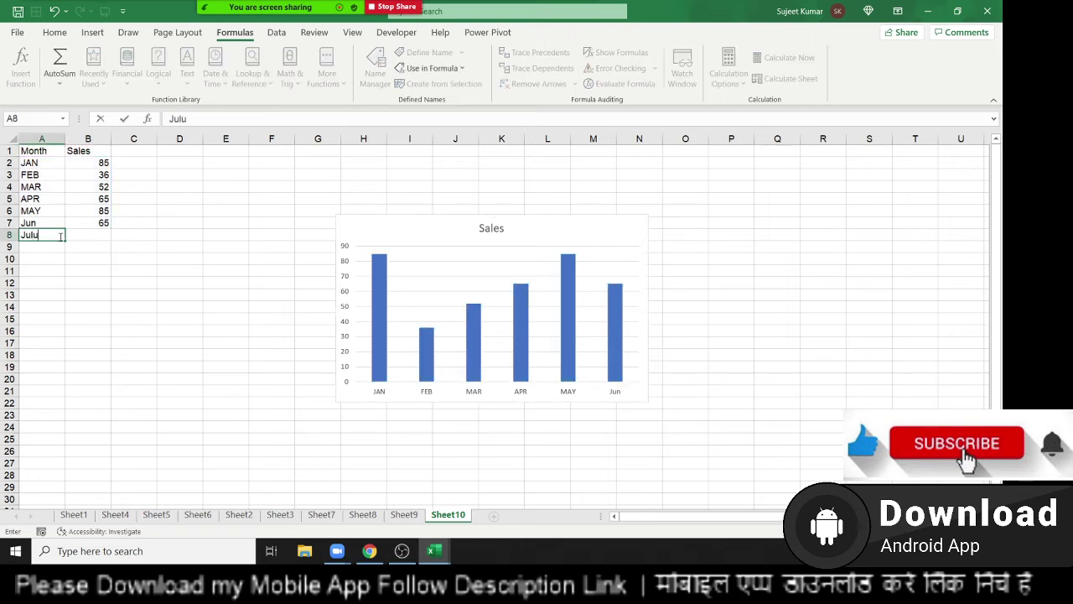
{"action": "key", "text": "BackSpace"}
{"action": "type", "text": "y"}
{"action": "key", "text": "Tab"}
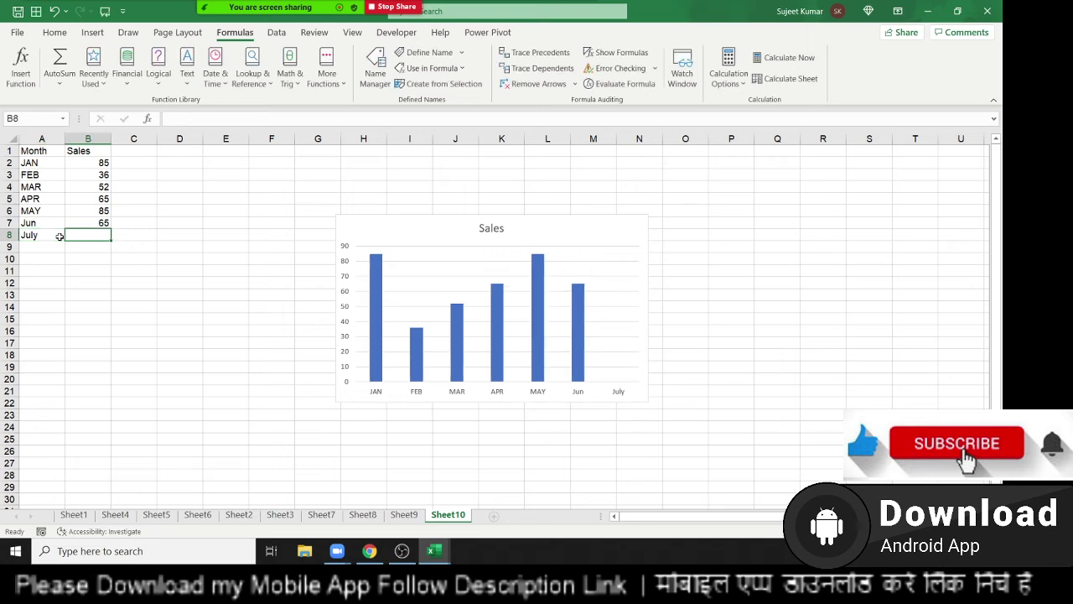
{"action": "type", "text": "85"}
{"action": "key", "text": "Return"}
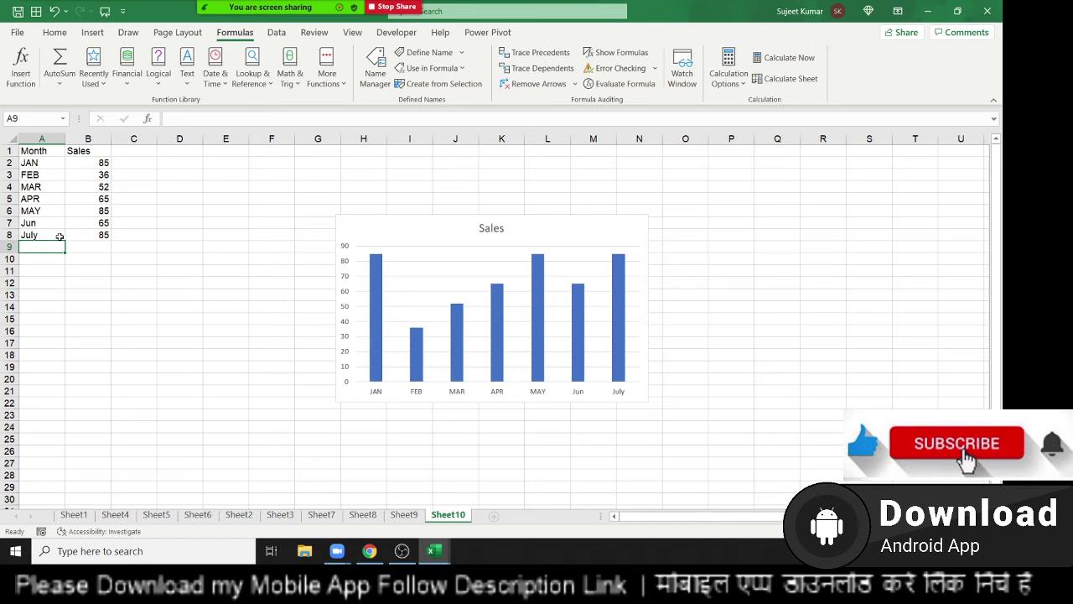
On a new Sheet11, add headers Name and Jan, and AutoFill Feb–Apr across row 1.
{"action": "left_click", "coordinate": [494, 514]}
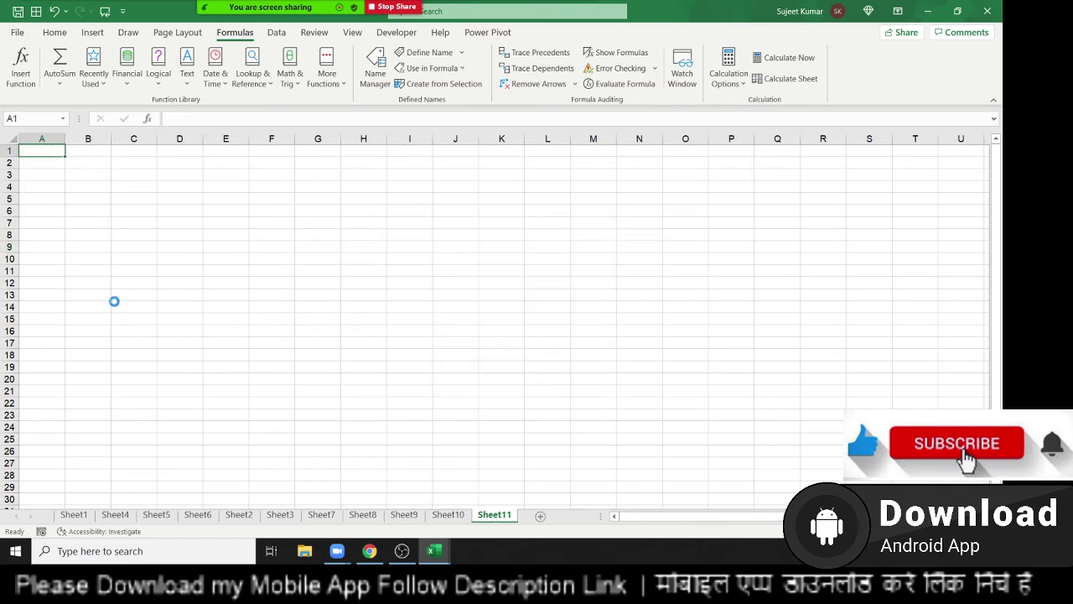
{"action": "scroll", "coordinate": [113, 299], "scroll_direction": "up", "scroll_amount": 3}
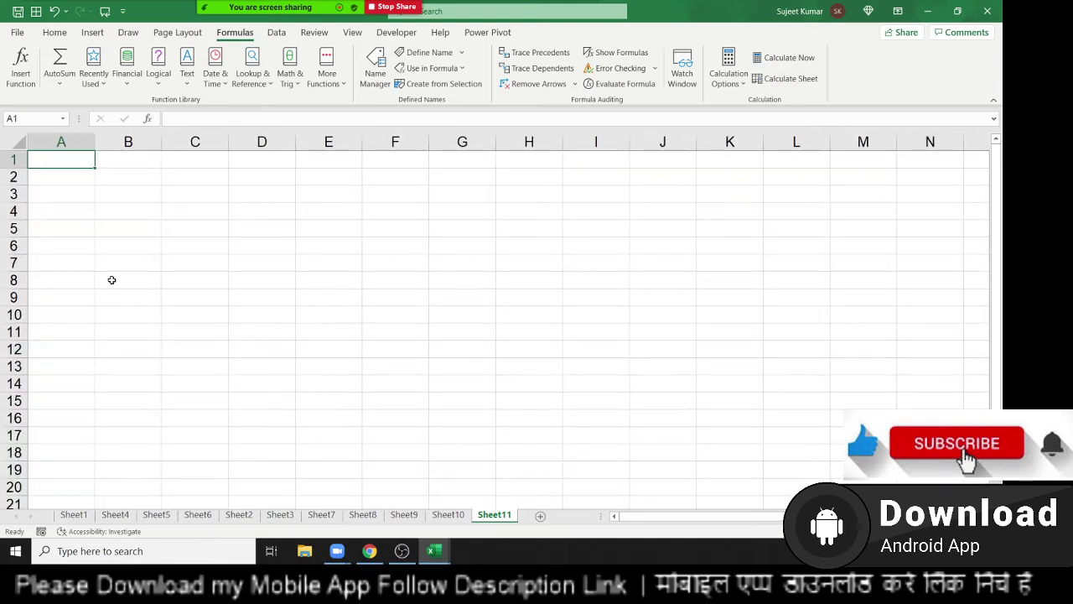
{"action": "type", "text": "Nam"}
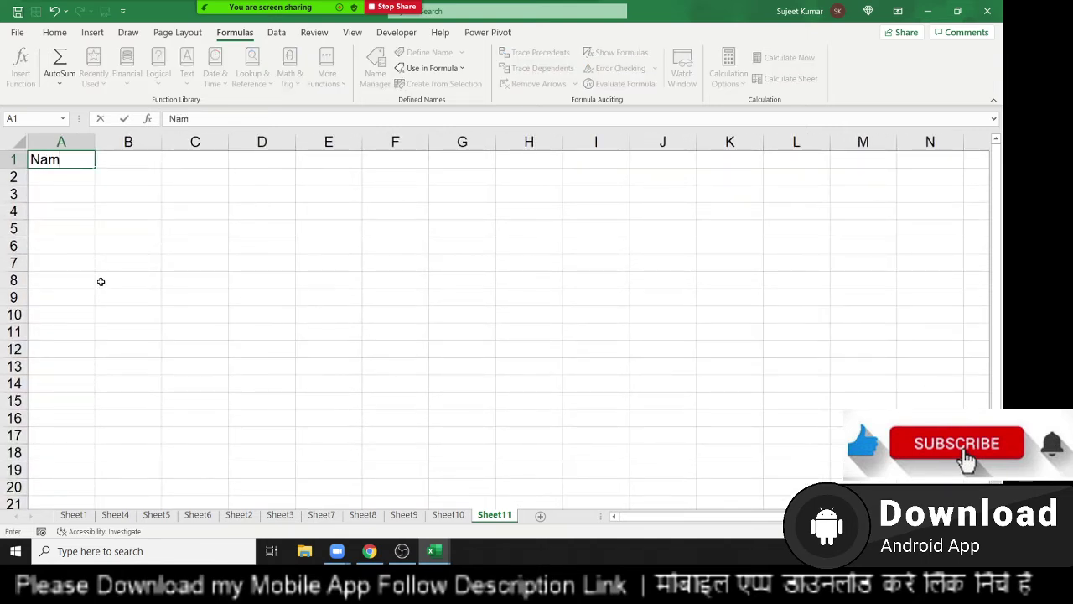
{"action": "type", "text": "e"}
{"action": "key", "text": "Tab"}
{"action": "type", "text": "JAn"}
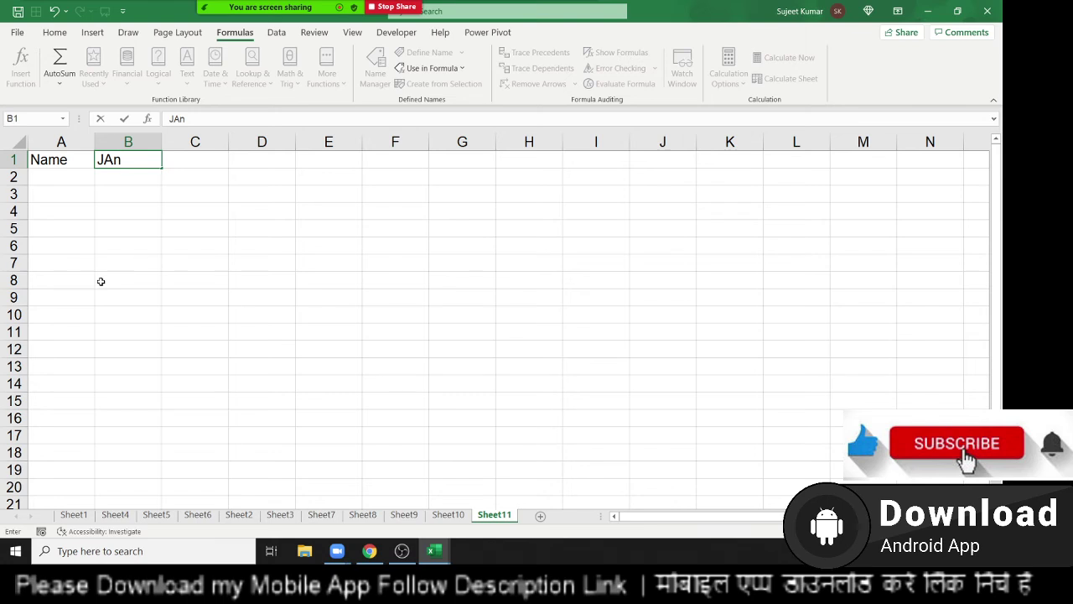
{"action": "left_click", "coordinate": [115, 204]}
{"action": "left_click", "coordinate": [126, 165]}
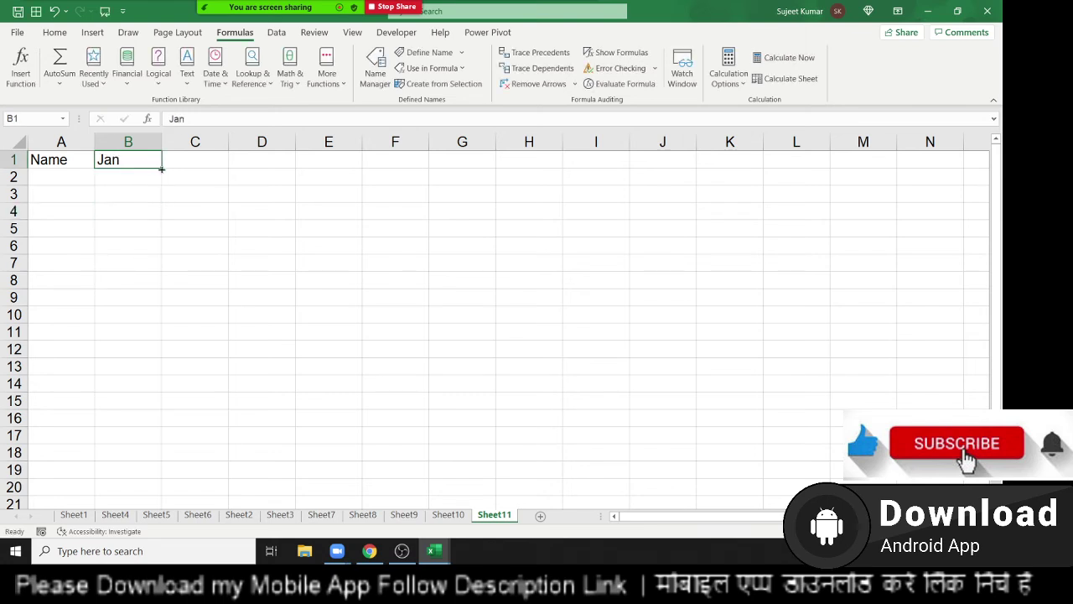
{"action": "left_click_drag", "start_coordinate": [161, 169], "coordinate": [356, 171]}
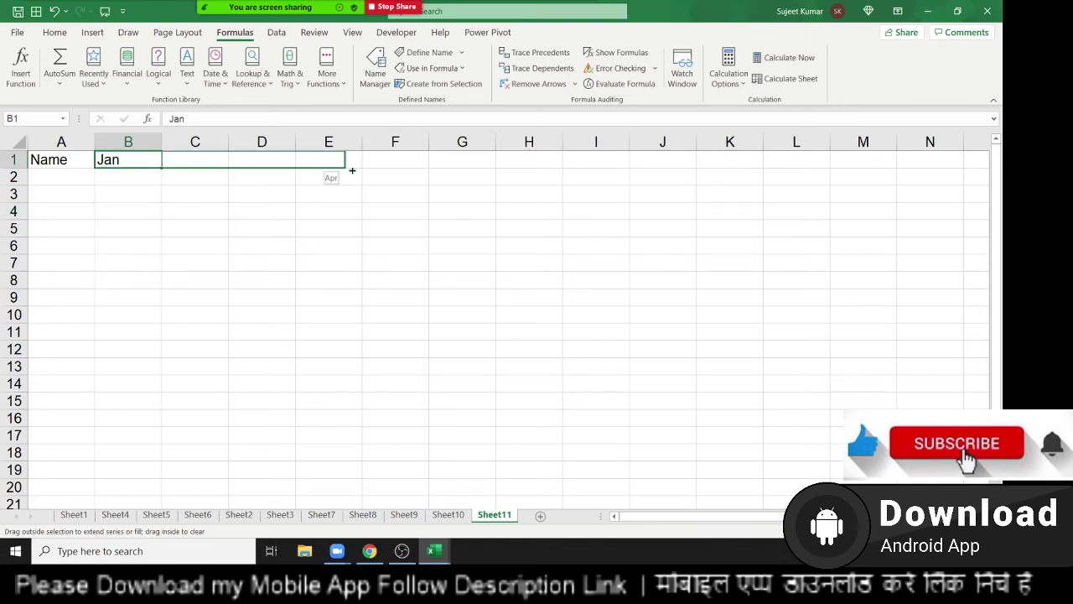
Enter the first name in A2 and AutoFill the remaining names down to row 11.
{"action": "left_click", "coordinate": [87, 175]}
{"action": "type", "text": "Puja"}
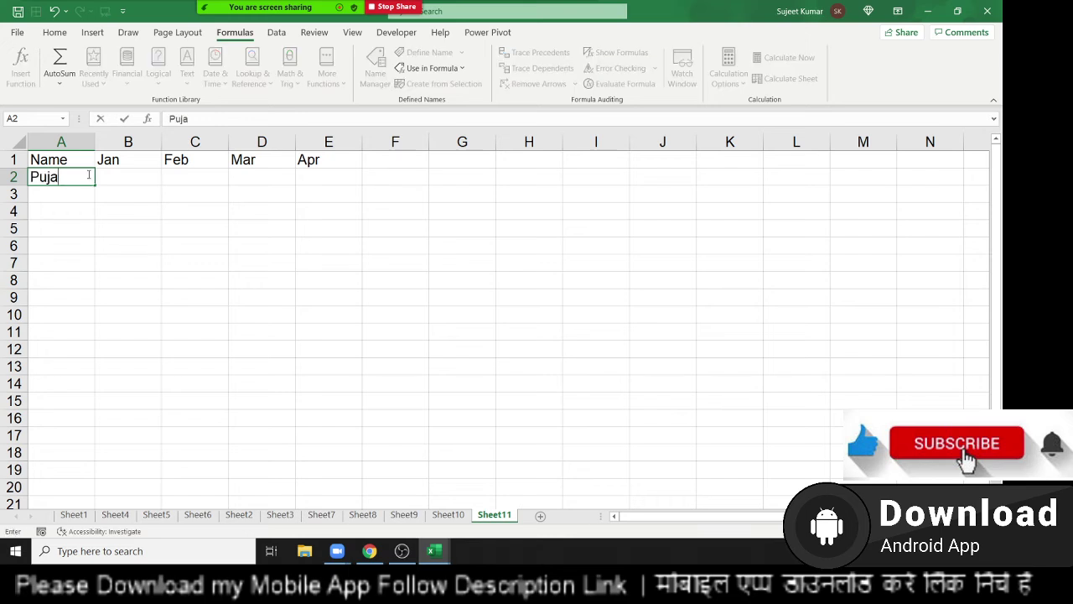
{"action": "left_click", "coordinate": [42, 207]}
{"action": "left_click", "coordinate": [61, 176]}
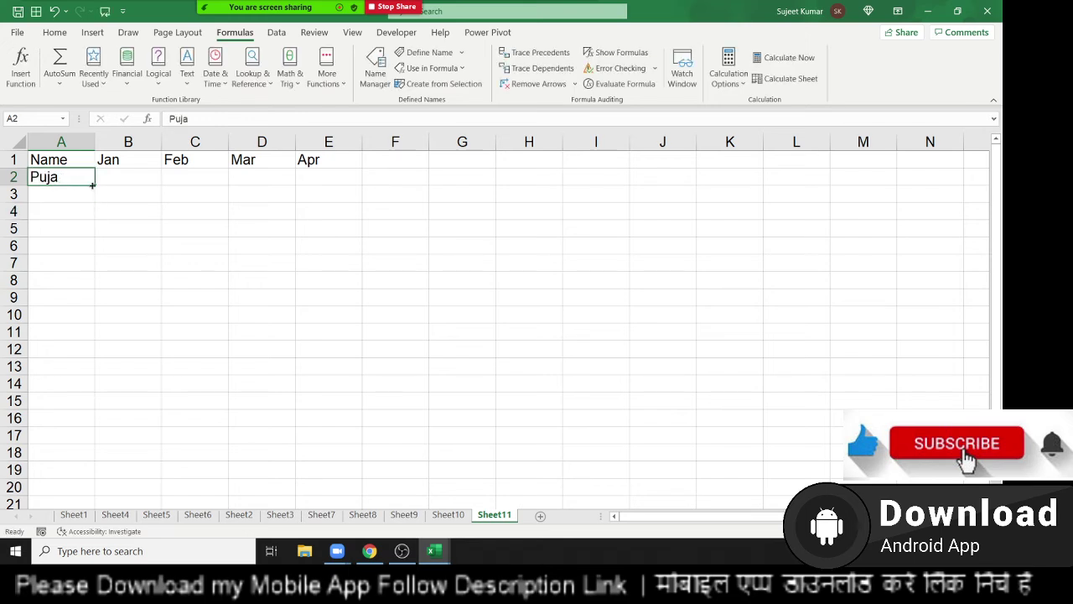
{"action": "left_click_drag", "start_coordinate": [94, 186], "coordinate": [91, 348]}
Fill B2:E11 with =RANDBETWEEN(10,90) using Ctrl+Enter.
{"action": "left_click", "coordinate": [109, 178]}
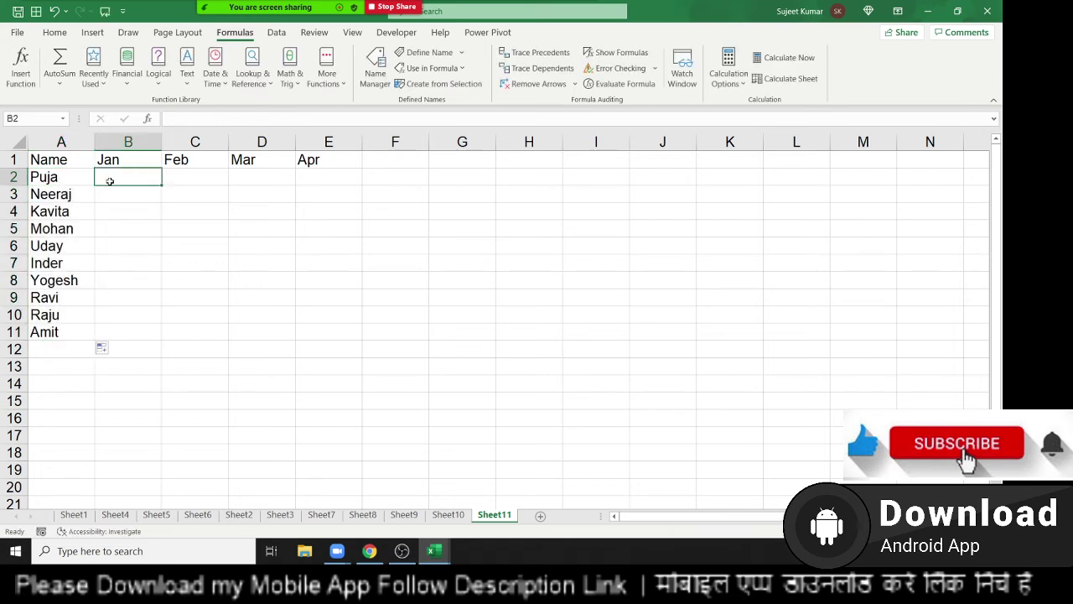
{"action": "type", "text": "=r"}
{"action": "key", "text": "Down"}
{"action": "key", "text": "Down"}
{"action": "key", "text": "Down"}
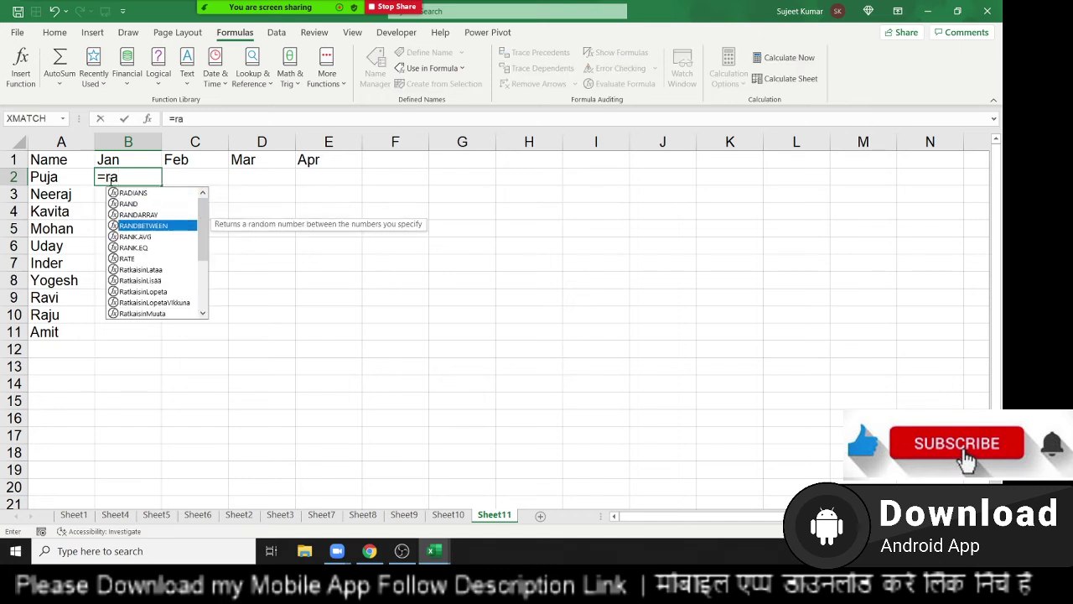
{"action": "key", "text": "Tab"}
{"action": "type", "text": "10,9"}
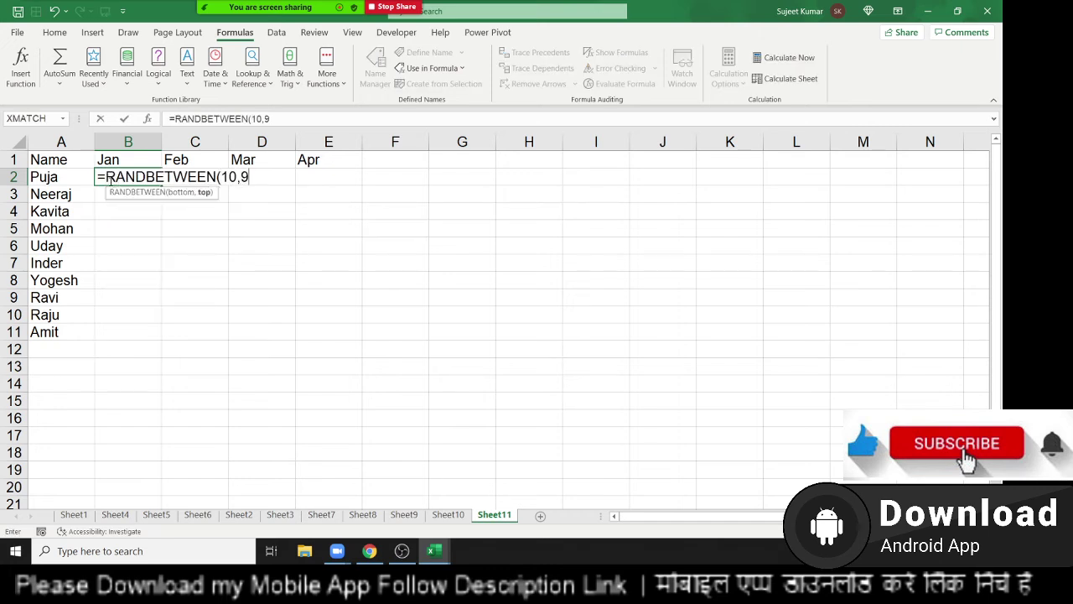
{"action": "type", "text": "0"}
{"action": "key", "text": "Return"}
{"action": "key", "text": "Up"}
{"action": "key", "text": "shift+Right"}
{"action": "key", "text": "shift+Right"}
{"action": "key", "text": "shift+Right"}
{"action": "key", "text": "shift+Down"}
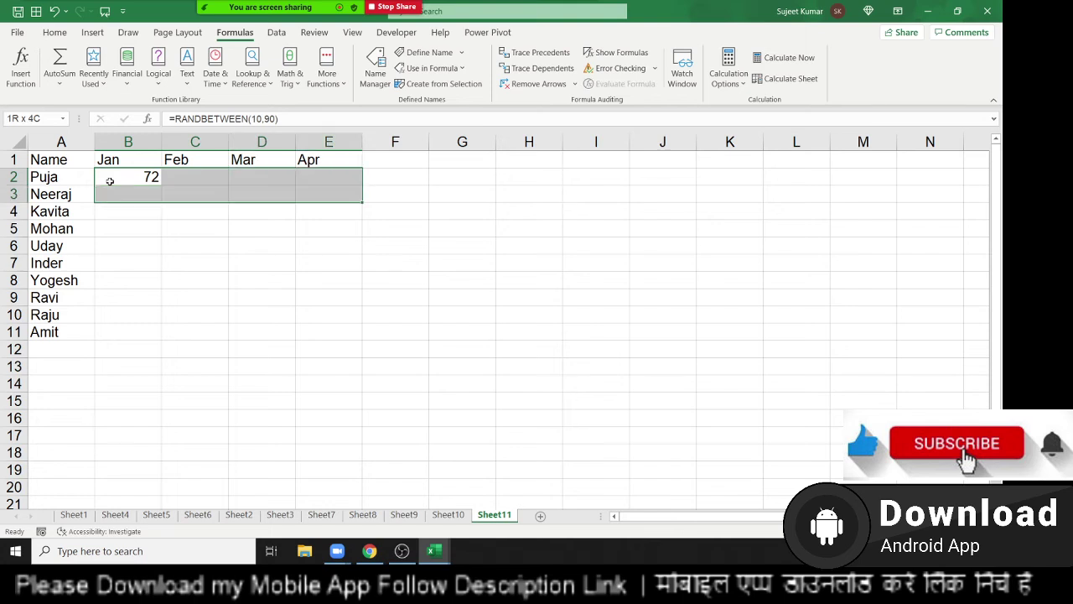
{"action": "key", "text": "shift+Down"}
{"action": "key", "text": "shift+Down"}
{"action": "key", "text": "shift+Down"}
{"action": "key", "text": "shift+Down"}
{"action": "key", "text": "shift+Down"}
{"action": "key", "text": "F2"}
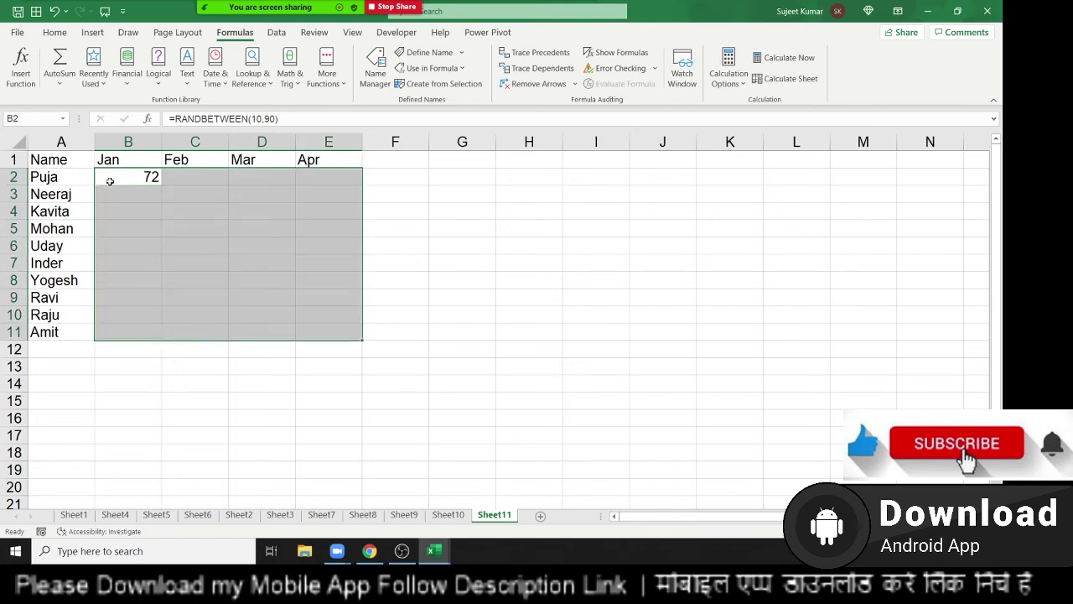
{"action": "key", "text": "ctrl+Return"}
Paste the random figures back as fixed values and select the whole table.
{"action": "key", "text": "ctrl+c"}
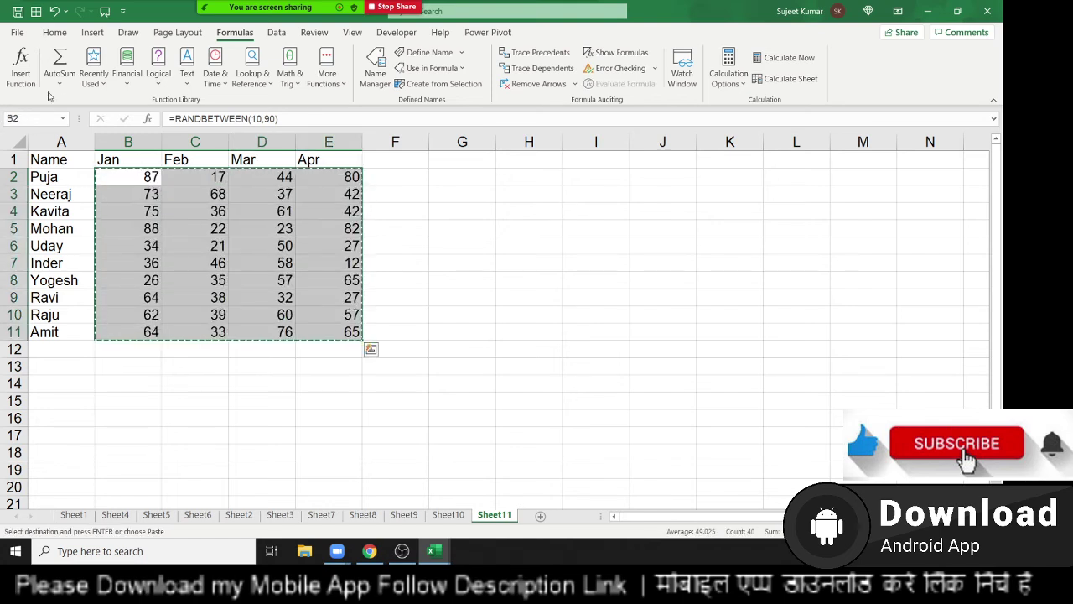
{"action": "left_click", "coordinate": [55, 32]}
{"action": "left_click", "coordinate": [18, 84]}
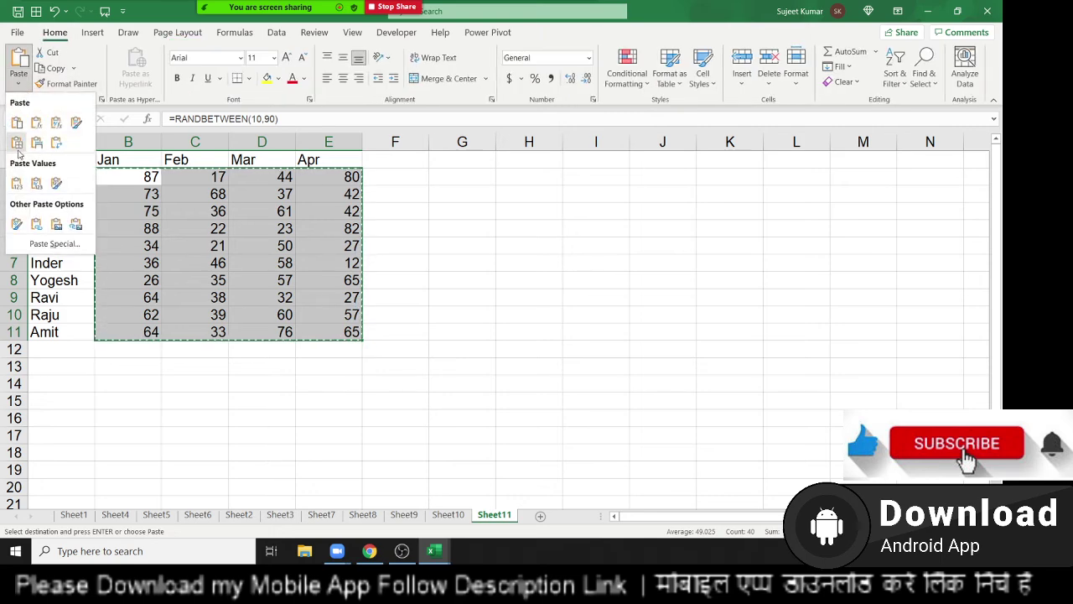
{"action": "left_click", "coordinate": [14, 177]}
{"action": "key", "text": "Escape"}
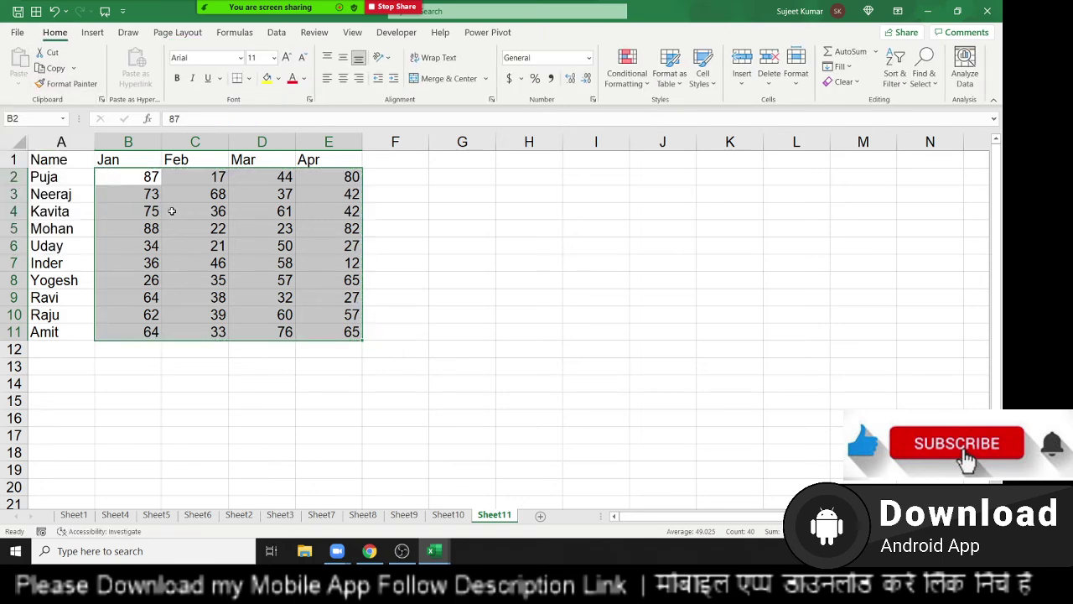
{"action": "left_click", "coordinate": [172, 209]}
{"action": "mouse_move", "coordinate": [53, 161]}
{"action": "left_mouse_down"}
{"action": "mouse_move", "coordinate": [245, 239]}
{"action": "mouse_move", "coordinate": [323, 340]}
{"action": "left_mouse_up"}
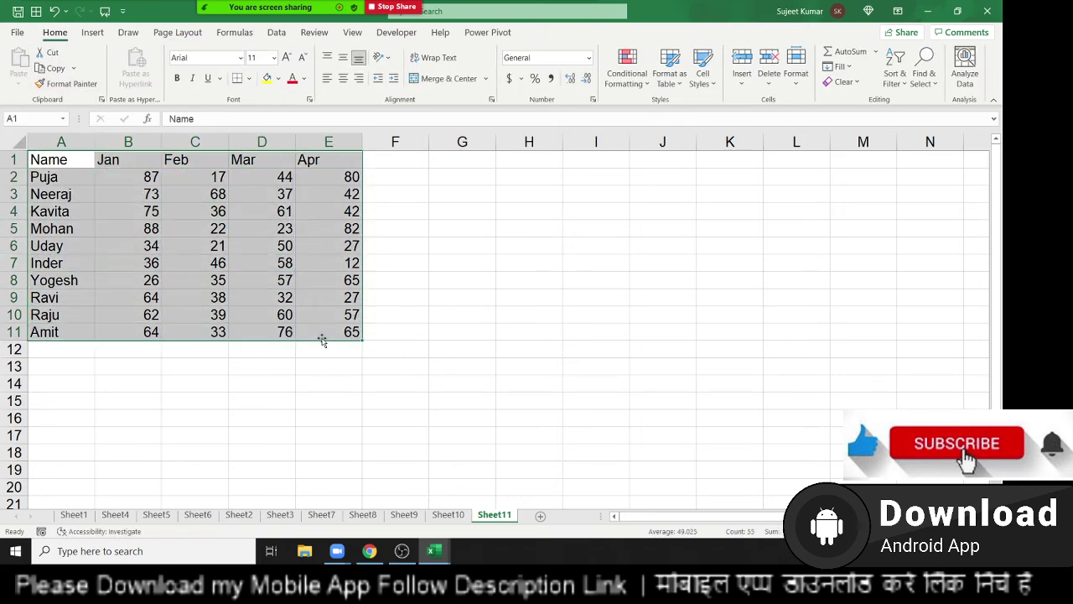
{"action": "left_click", "coordinate": [98, 33]}
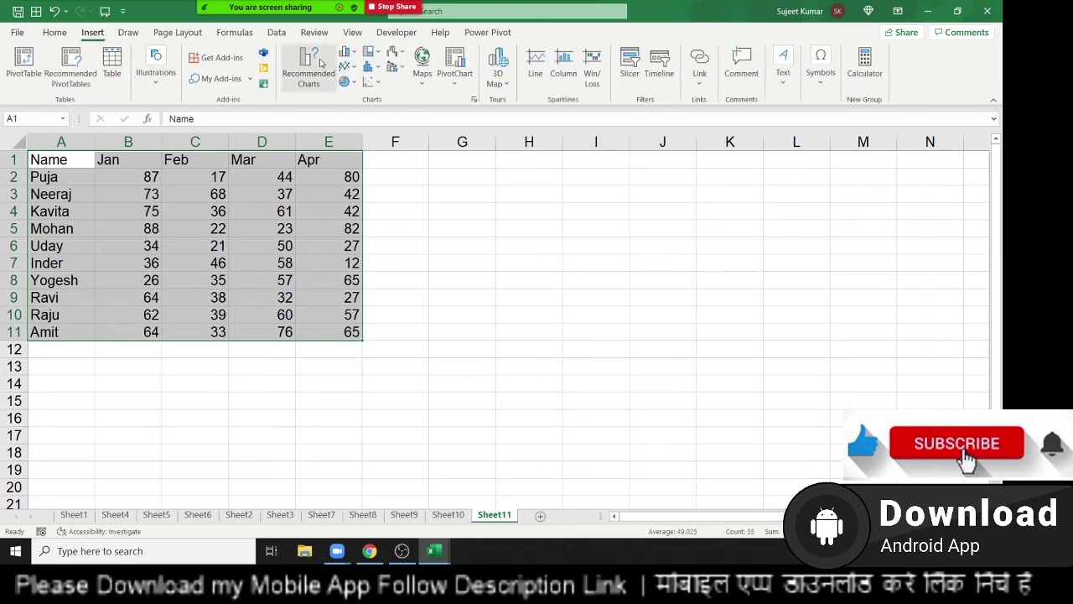
{"action": "left_click", "coordinate": [345, 51]}
{"action": "left_click", "coordinate": [355, 98]}
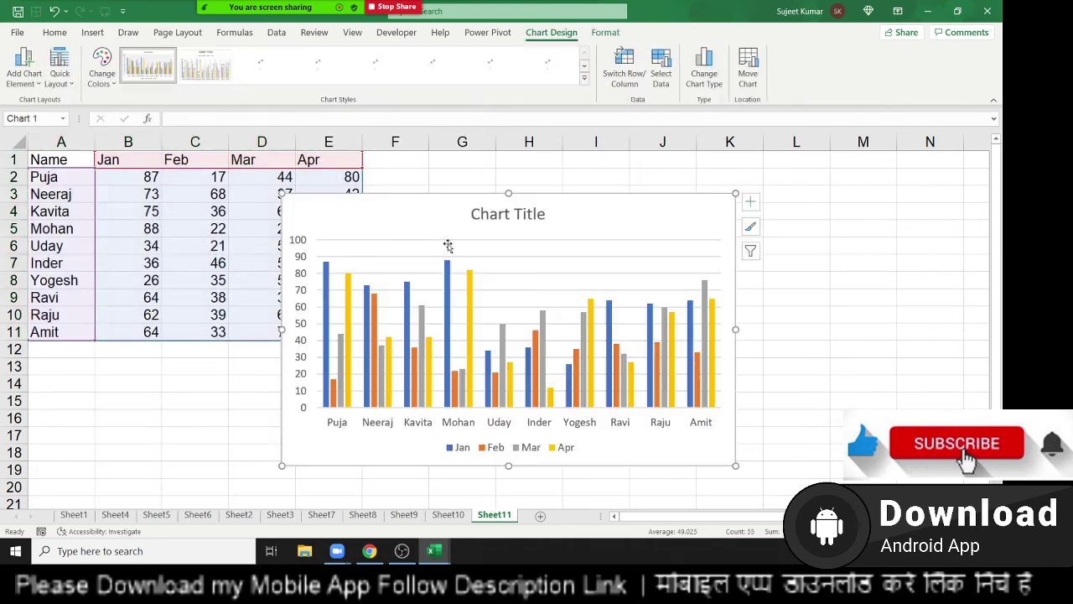
{"action": "mouse_move", "coordinate": [438, 210]}
{"action": "left_mouse_down"}
{"action": "mouse_move", "coordinate": [509, 205]}
{"action": "mouse_move", "coordinate": [547, 181]}
{"action": "left_mouse_up"}
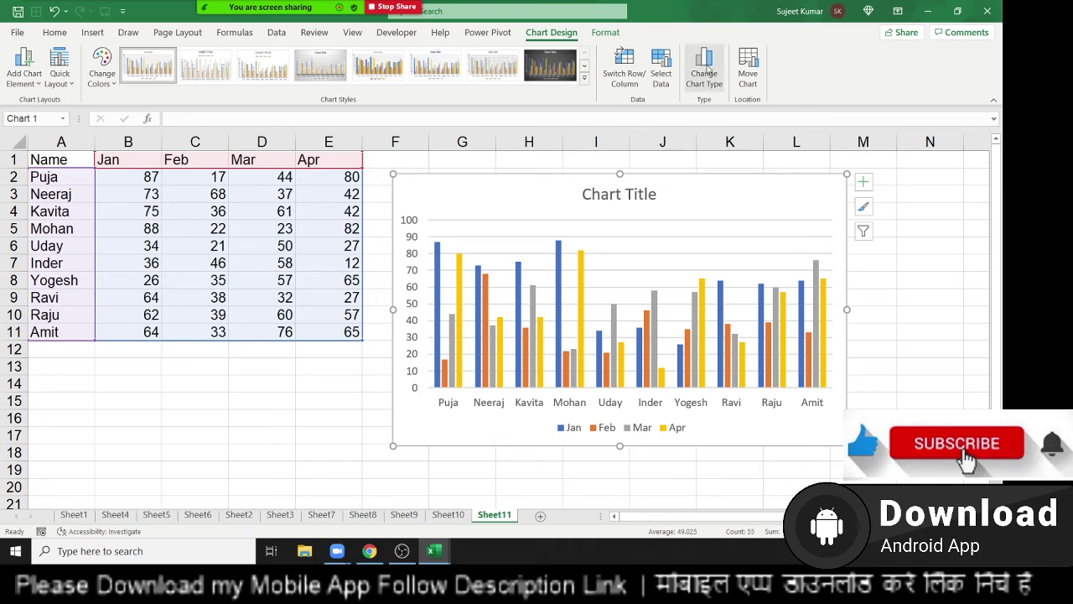
{"action": "key", "text": "Delete"}
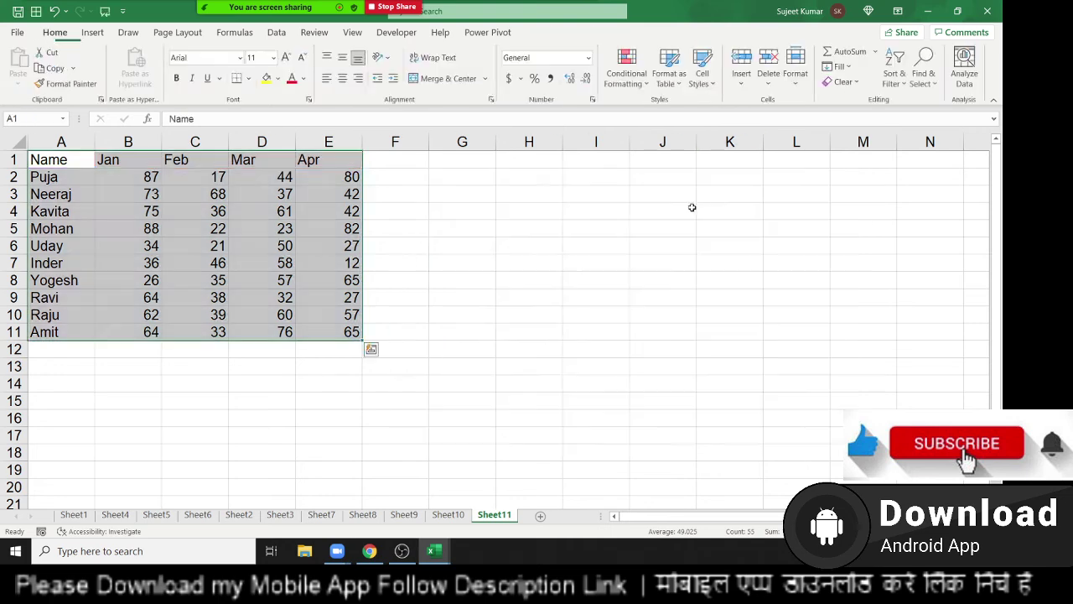
{"action": "mouse_move", "coordinate": [50, 174]}
{"action": "left_mouse_down"}
{"action": "mouse_move", "coordinate": [52, 158]}
{"action": "mouse_move", "coordinate": [312, 172]}
{"action": "left_mouse_up"}
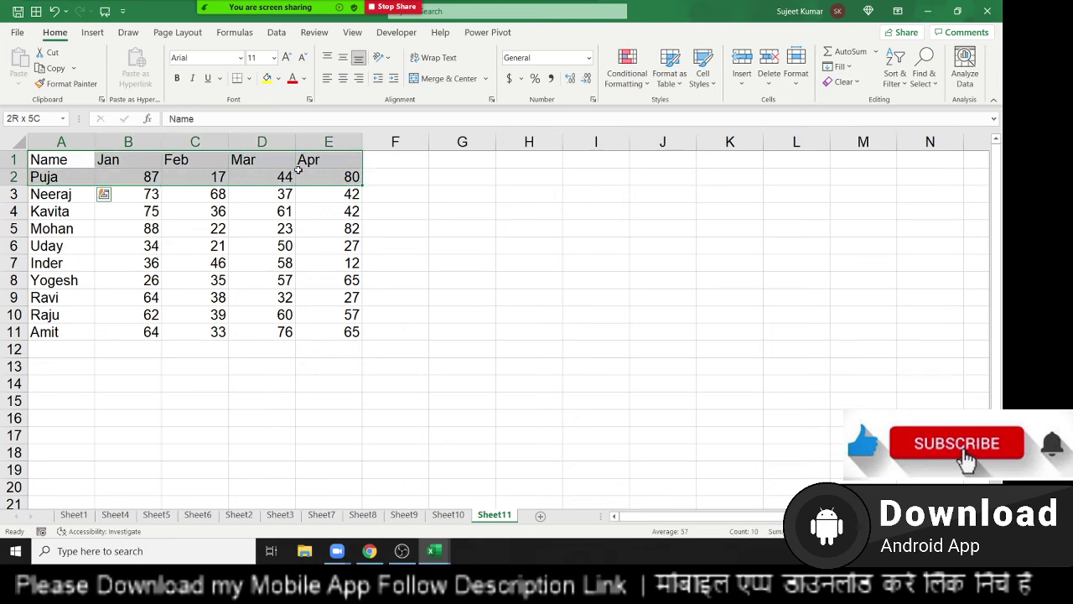
{"action": "left_click", "coordinate": [93, 34]}
{"action": "left_click", "coordinate": [346, 52]}
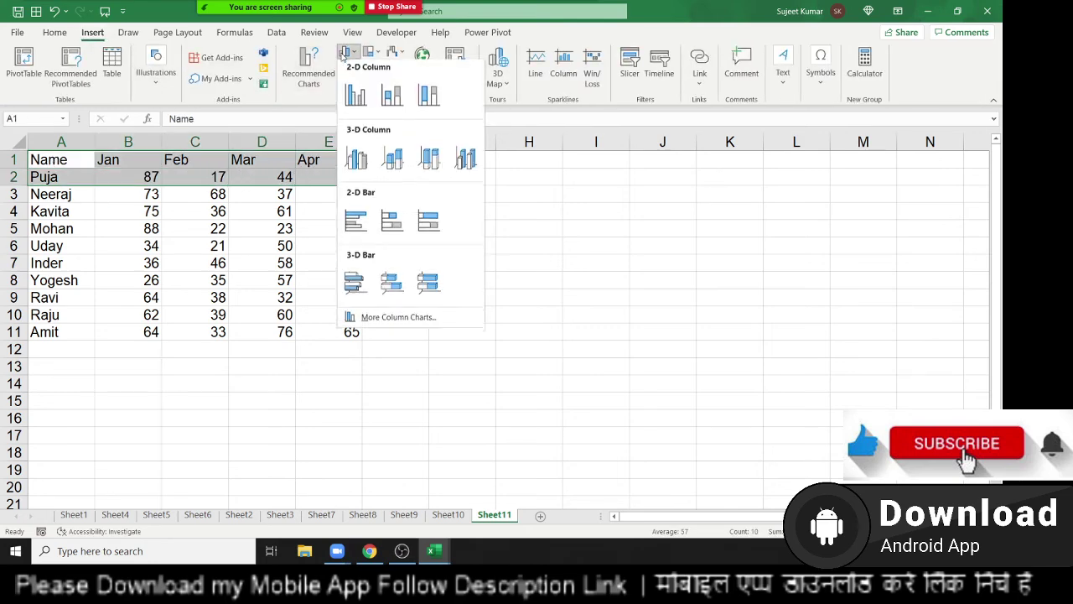
{"action": "left_click", "coordinate": [357, 91]}
{"action": "left_click_drag", "start_coordinate": [438, 215], "coordinate": [581, 178]}
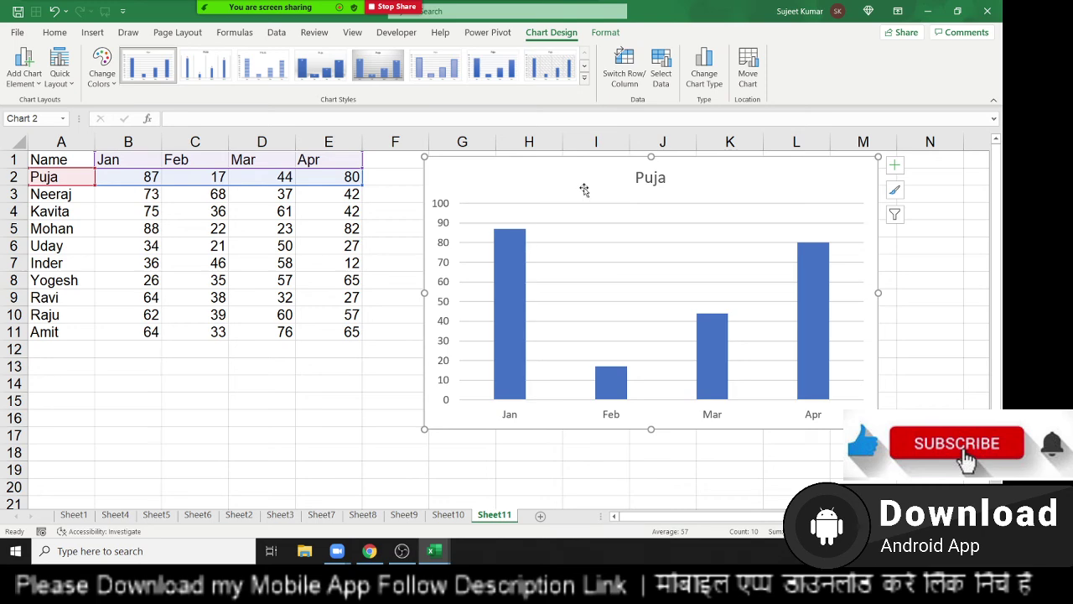
{"action": "key", "text": "Delete"}
Copy the header row A1:E1 (Name through Apr) into row 14.
{"action": "left_click", "coordinate": [51, 387]}
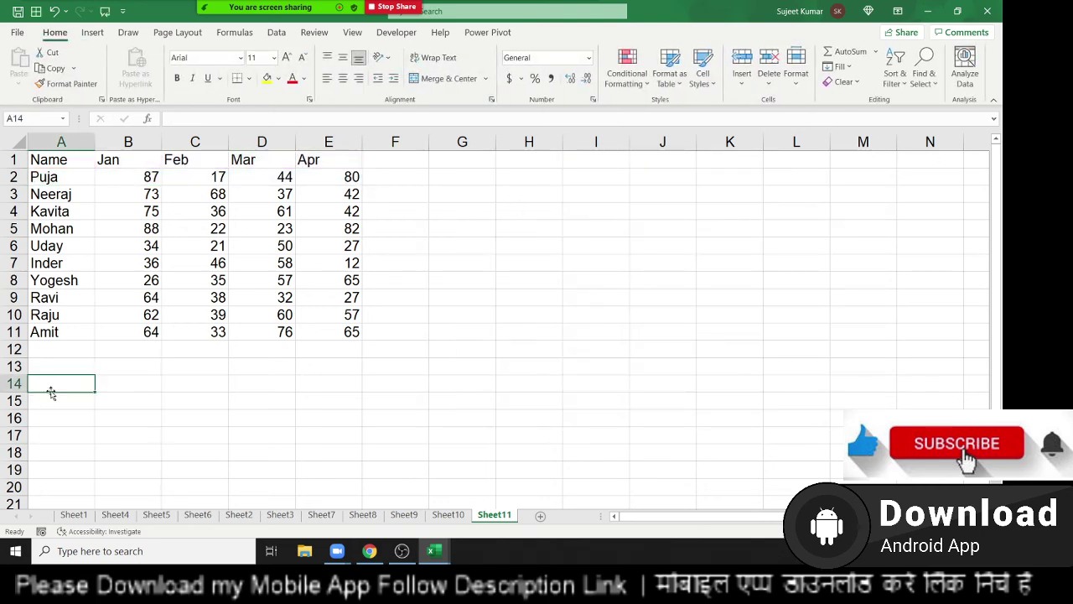
{"action": "type", "text": "Se"}
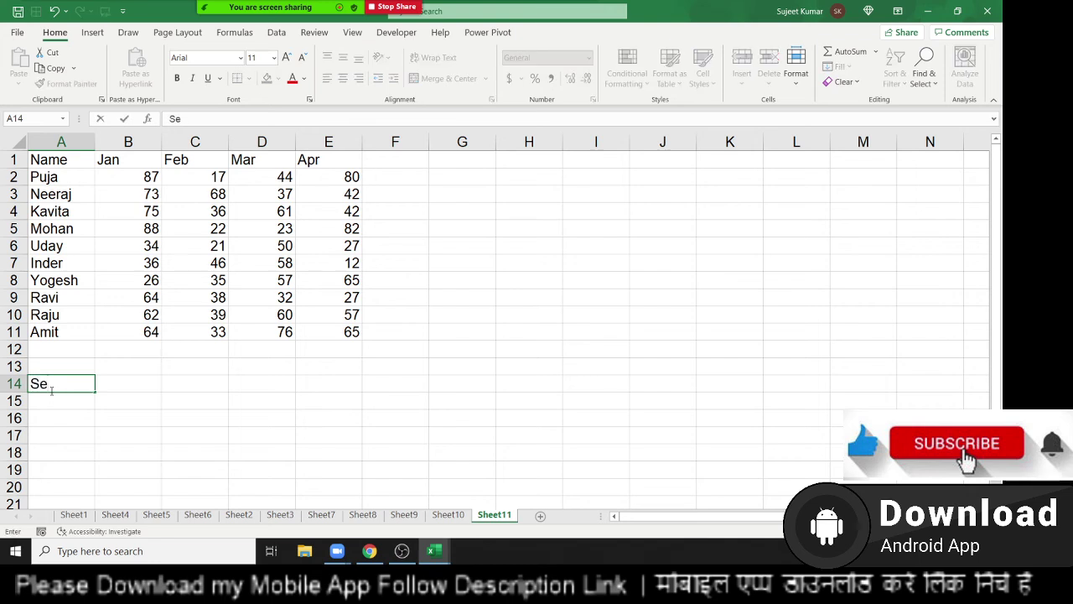
{"action": "key", "text": "BackSpace"}
{"action": "key", "text": "BackSpace"}
{"action": "key", "text": "Escape"}
{"action": "key", "text": "Up"}
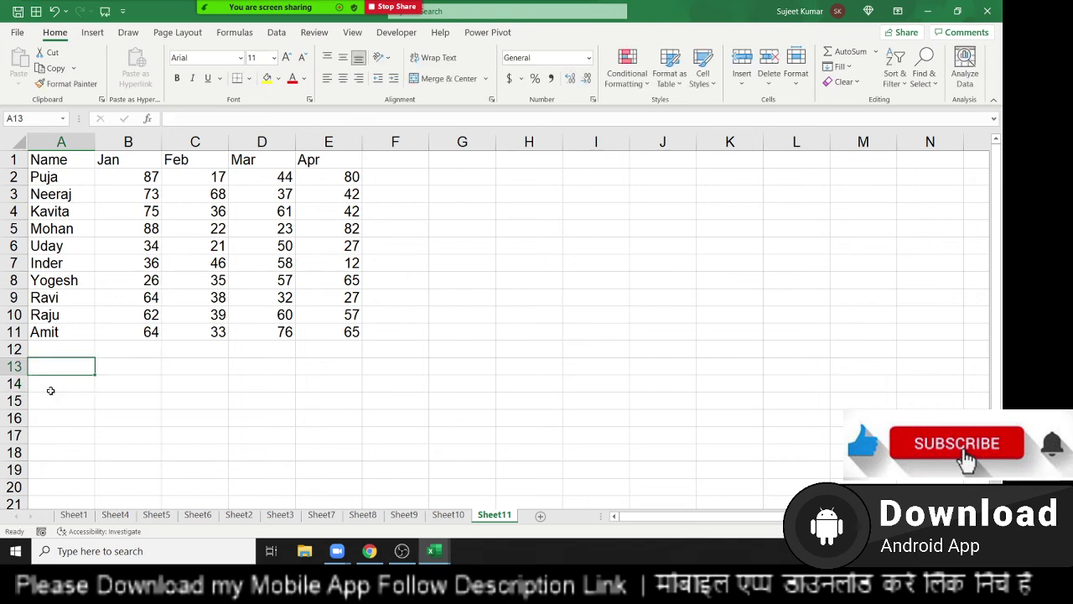
{"action": "key", "text": "ctrl+Up"}
{"action": "key", "text": "ctrl+Up"}
{"action": "key", "text": "ctrl+shift+Right"}
{"action": "key", "text": "ctrl+c"}
{"action": "key", "text": "Down"}
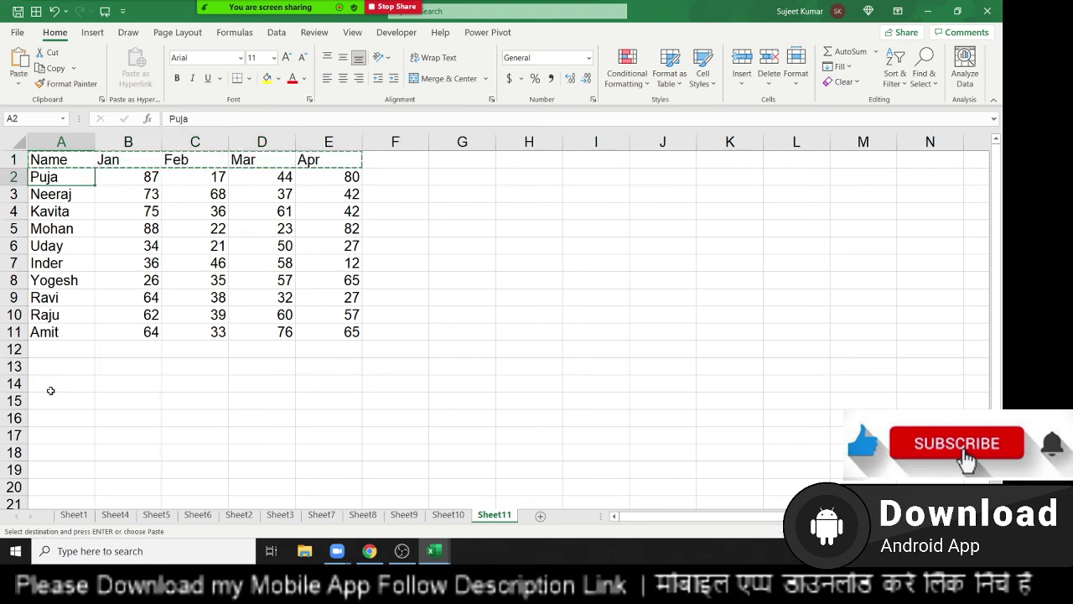
{"action": "key", "text": "Down"}
{"action": "key", "text": "Down"}
{"action": "key", "text": "Down"}
{"action": "key", "text": "Down"}
{"action": "key", "text": "ctrl+v"}
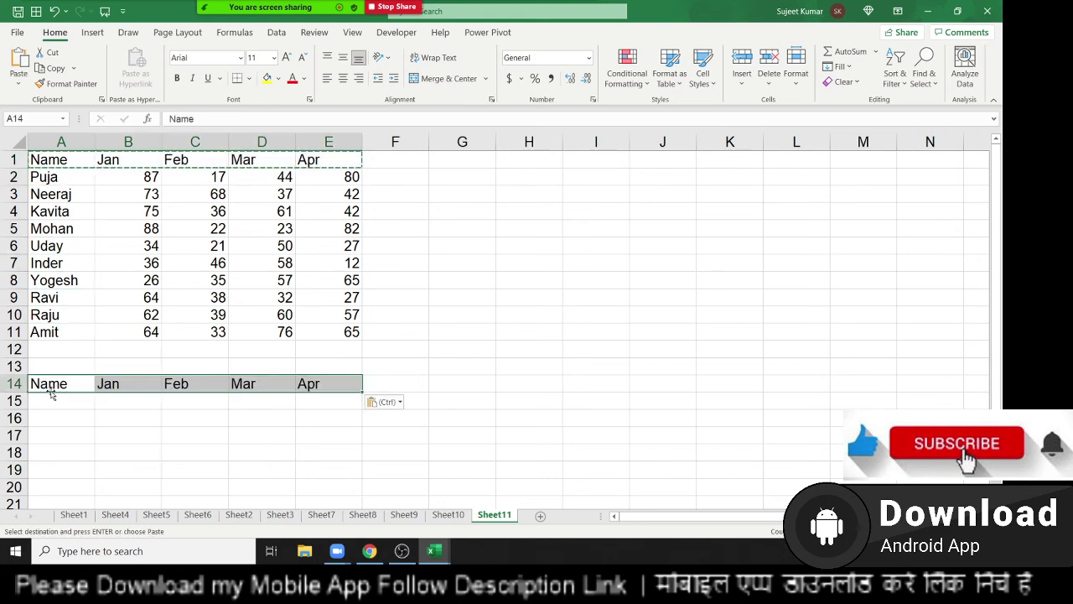
{"action": "key", "text": "Up"}
Put index 1 in A13 and enter =OFFSET(A1,A13,0) in A15.
{"action": "key", "text": "Down"}
{"action": "key", "text": "Up"}
{"action": "key", "text": "Escape"}
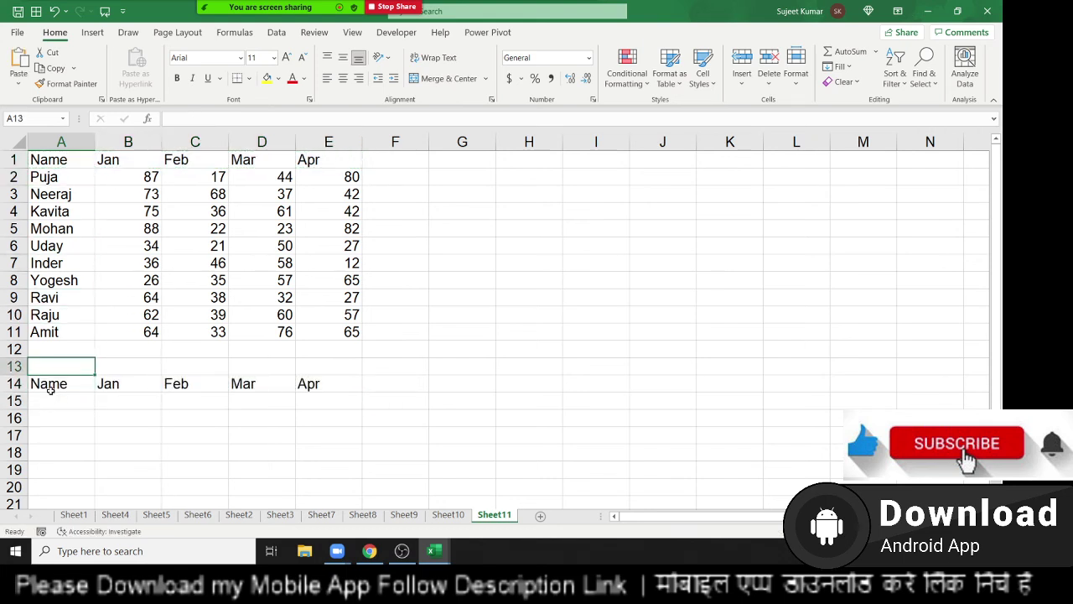
{"action": "type", "text": "1"}
{"action": "key", "text": "Return"}
{"action": "key", "text": "Down"}
{"action": "type", "text": "="}
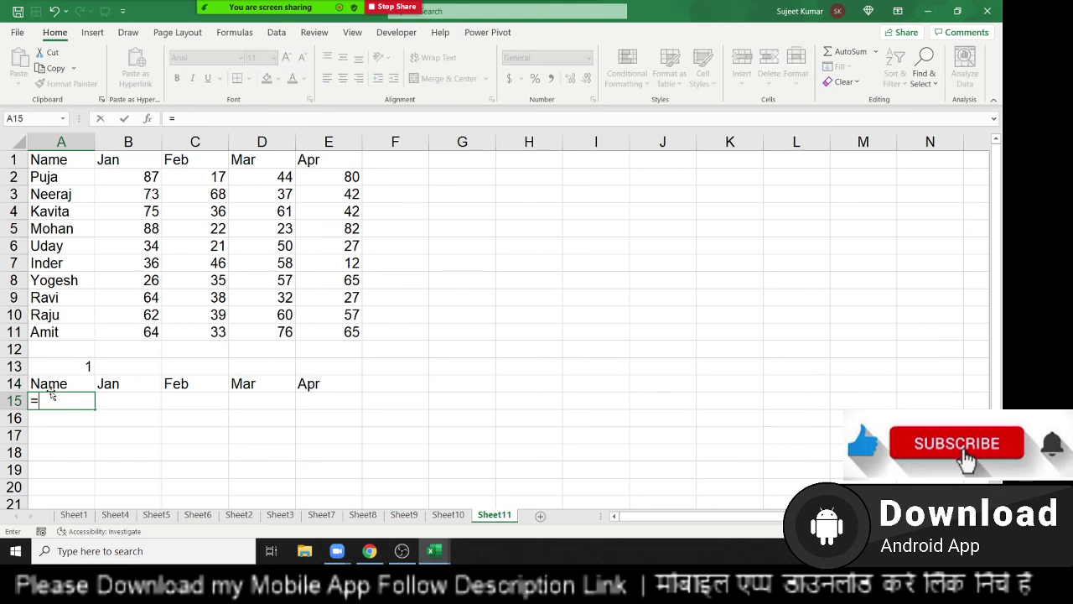
{"action": "type", "text": "off"}
{"action": "key", "text": "Tab"}
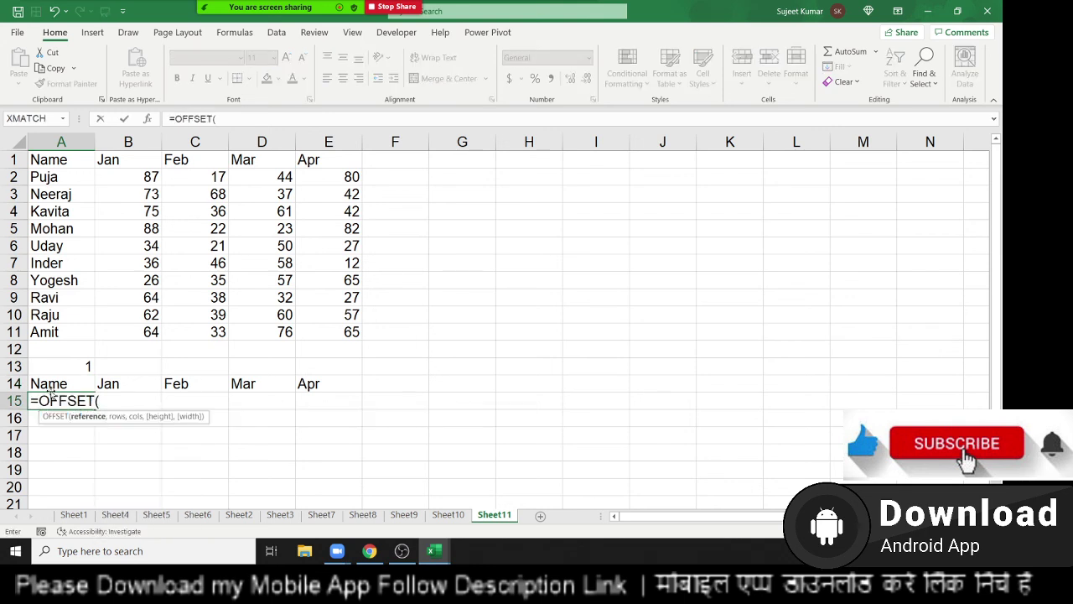
{"action": "left_click", "coordinate": [72, 159]}
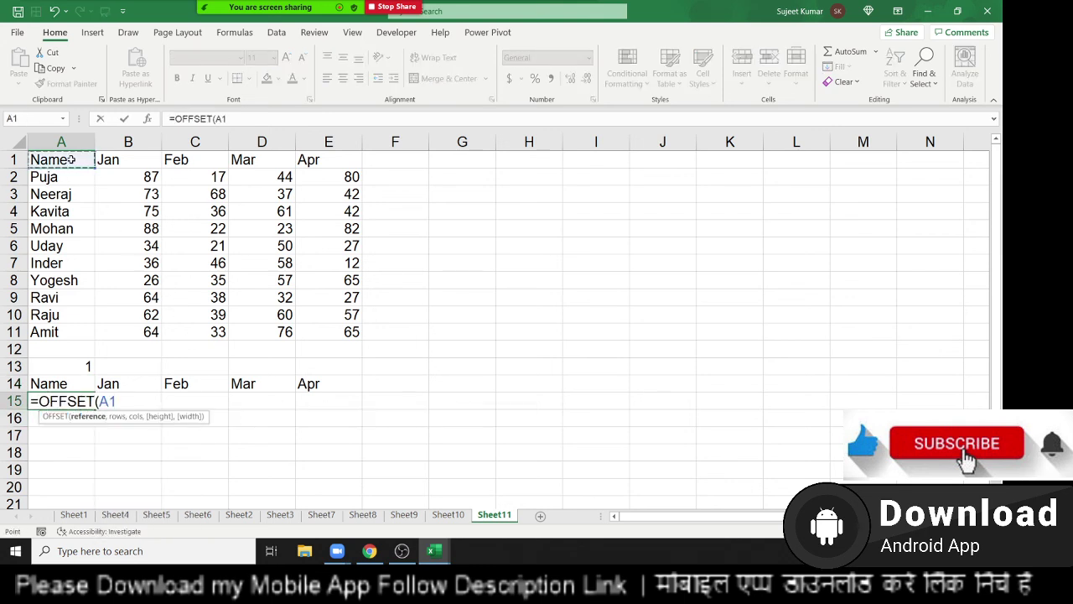
{"action": "type", "text": ","}
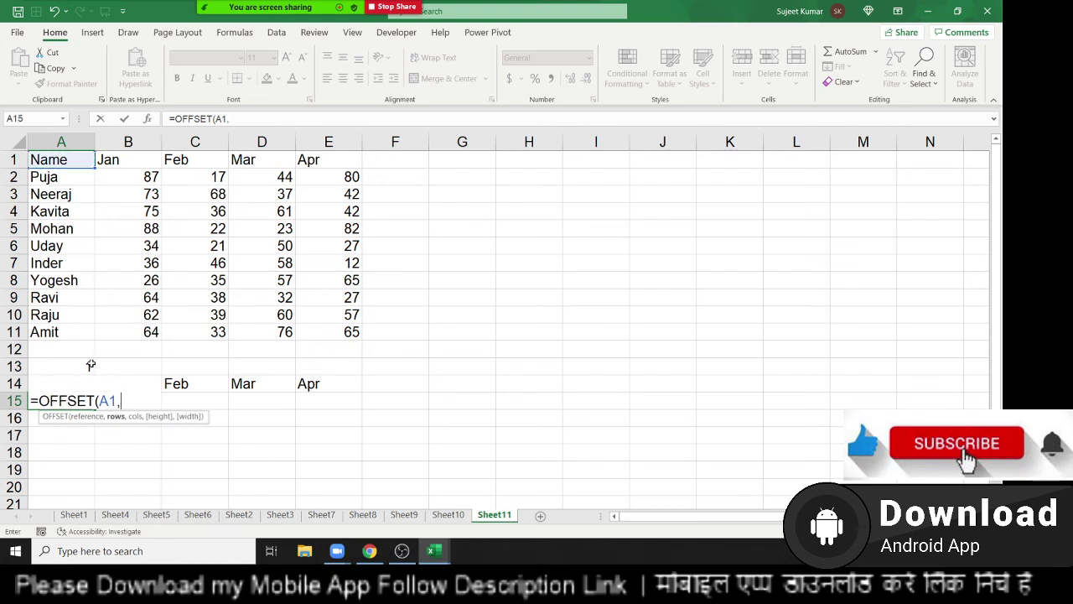
{"action": "left_click", "coordinate": [90, 364]}
{"action": "type", "text": ",0"}
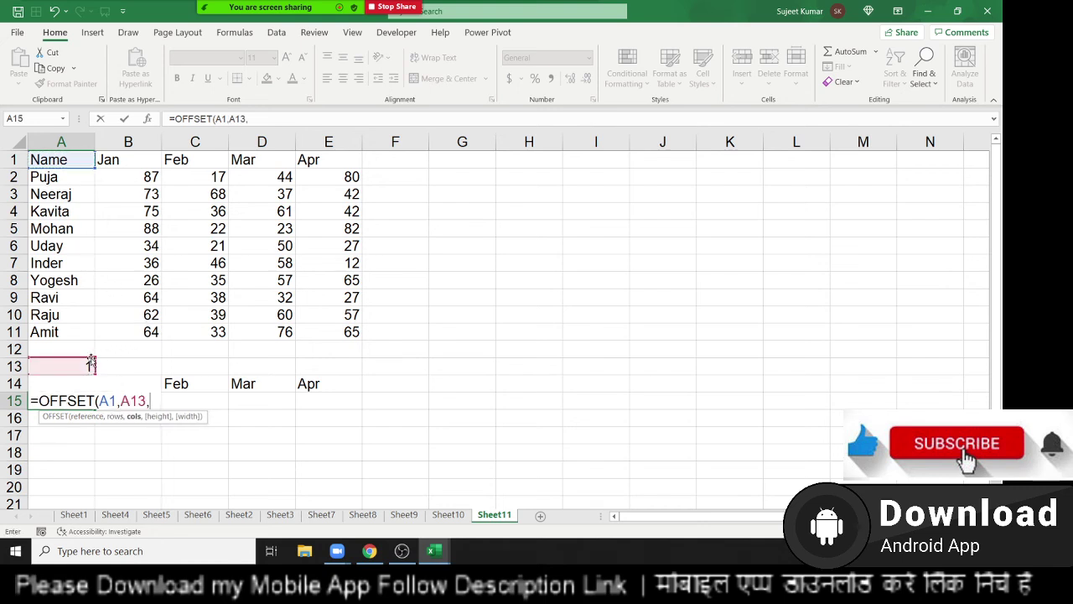
{"action": "type", "text": ","}
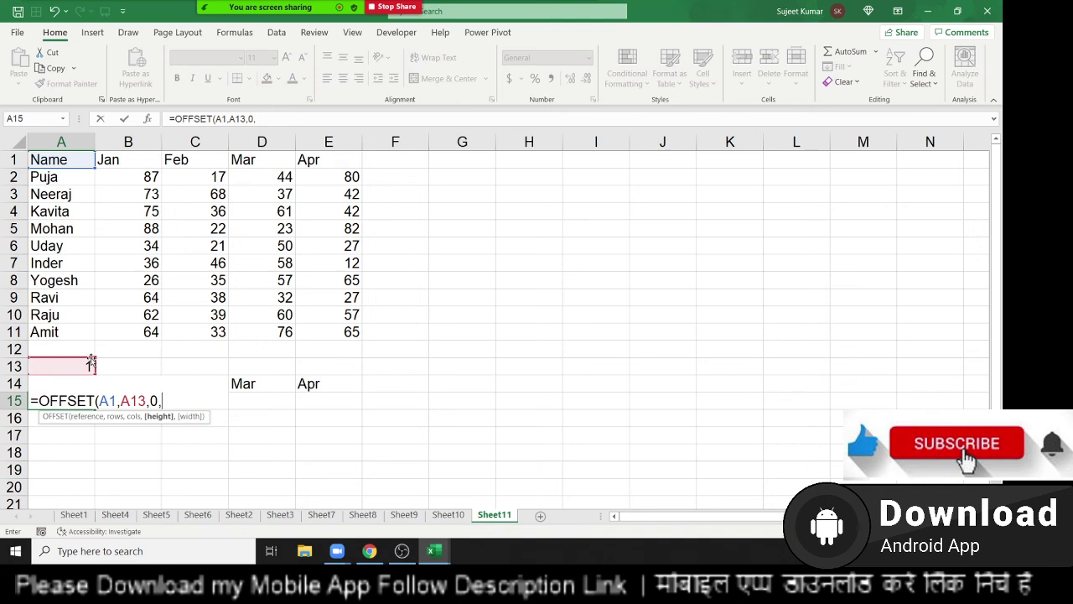
{"action": "key", "text": "BackSpace"}
{"action": "key", "text": "Return"}
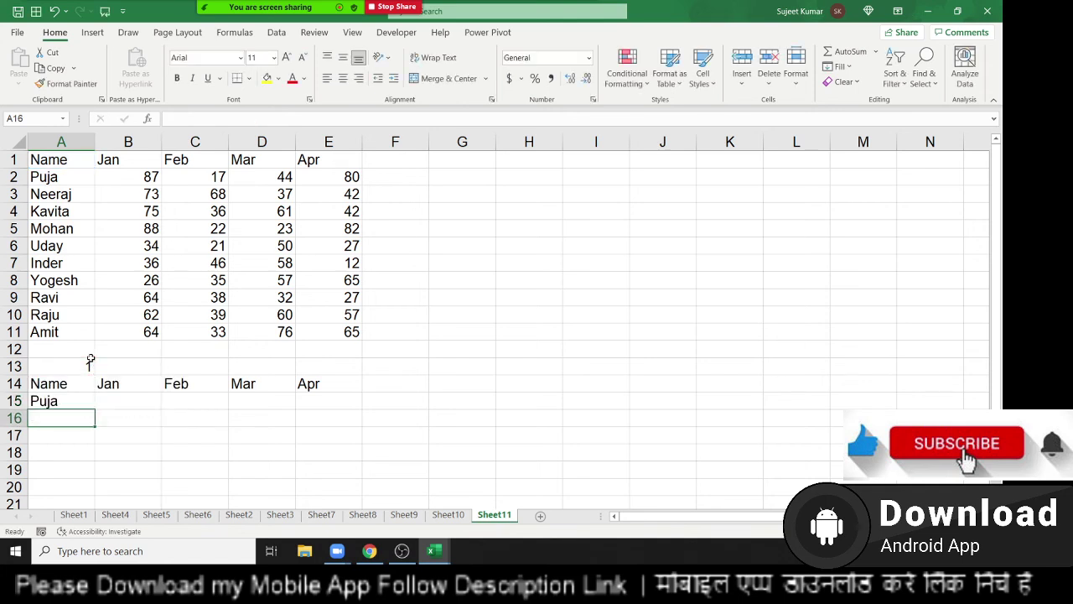
Make the A13 reference absolute and fill the OFFSET formula across A15:E15.
{"action": "key", "text": "Up"}
{"action": "key", "text": "F2"}
{"action": "key", "text": "Left"}
{"action": "key", "text": "Left"}
{"action": "key", "text": "Left"}
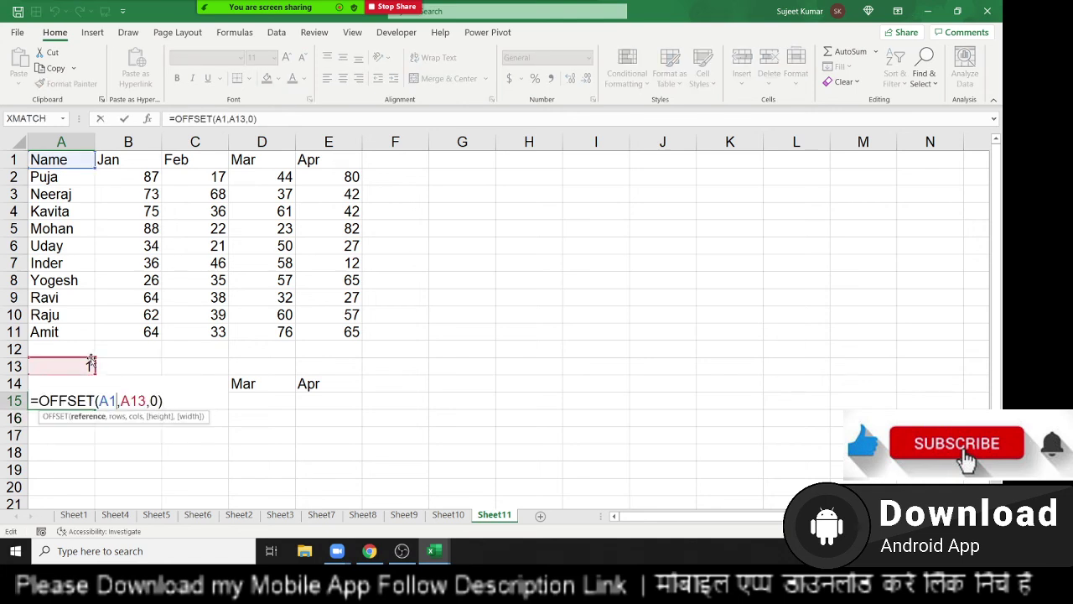
{"action": "key", "text": "Left"}
{"action": "key", "text": "Left"}
{"action": "key", "text": "Right"}
{"action": "key", "text": "Right"}
{"action": "key", "text": "Right"}
{"action": "key", "text": "F4"}
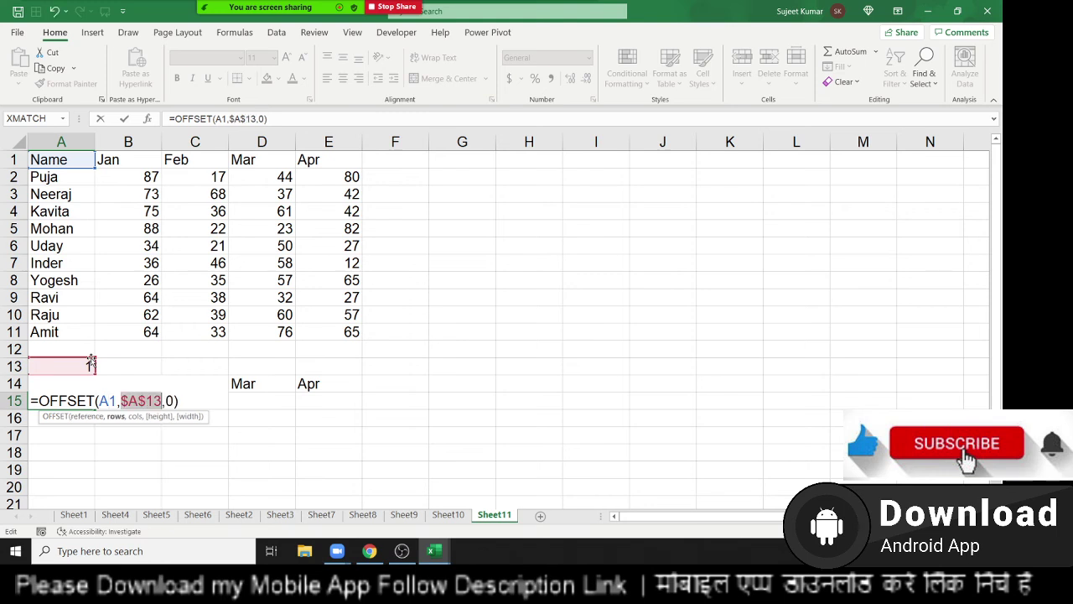
{"action": "key", "text": "Return"}
{"action": "key", "text": "Up"}
{"action": "key", "text": "shift+Right"}
{"action": "key", "text": "shift+Right"}
{"action": "key", "text": "shift+Right"}
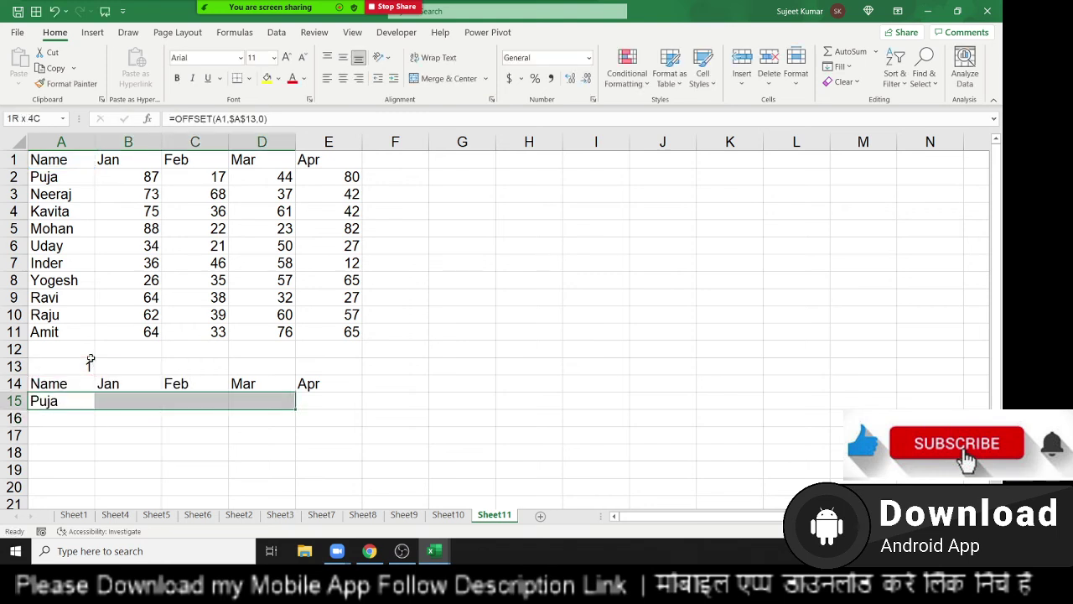
{"action": "key", "text": "shift+Right"}
{"action": "key", "text": "ctrl+r"}
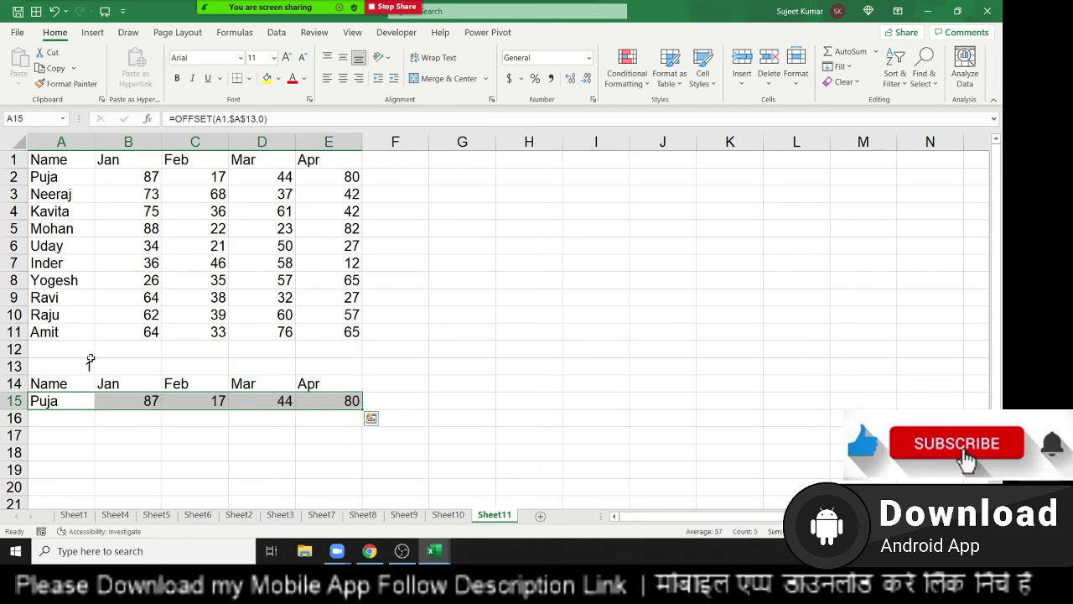
Test indexes 2 and 3 in A13, then select the helper block A14:E15.
{"action": "left_click", "coordinate": [90, 361]}
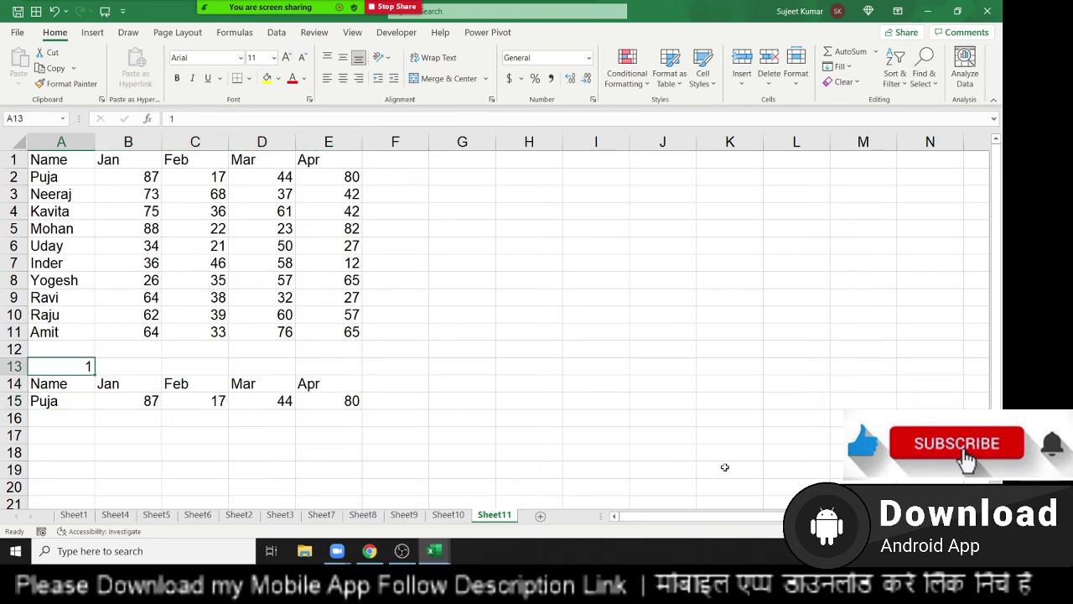
{"action": "type", "text": "2"}
{"action": "key", "text": "ctrl+Return"}
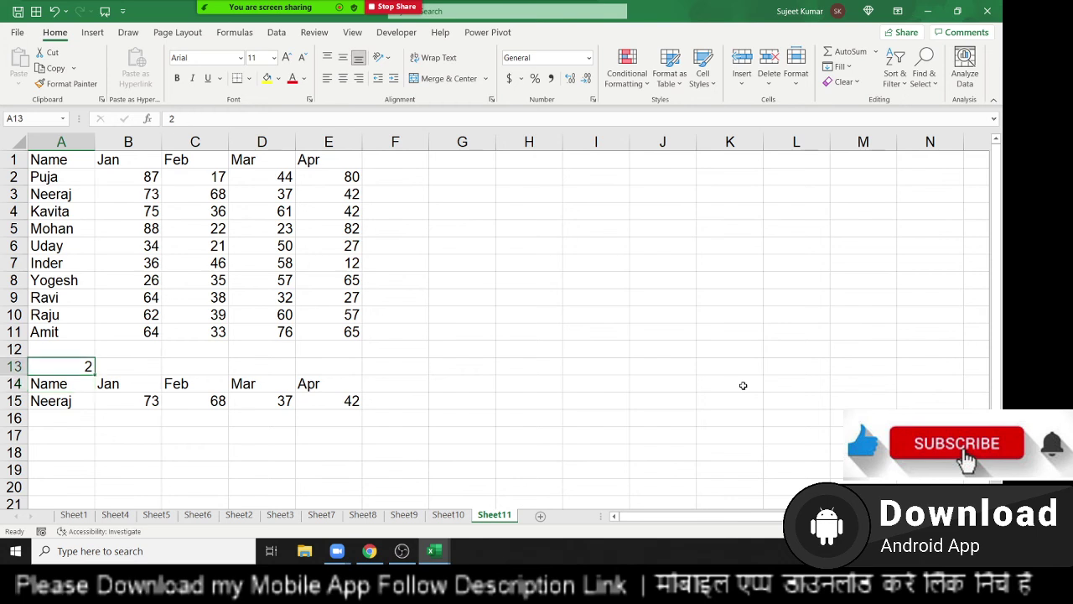
{"action": "type", "text": "3"}
{"action": "key", "text": "ctrl+Return"}
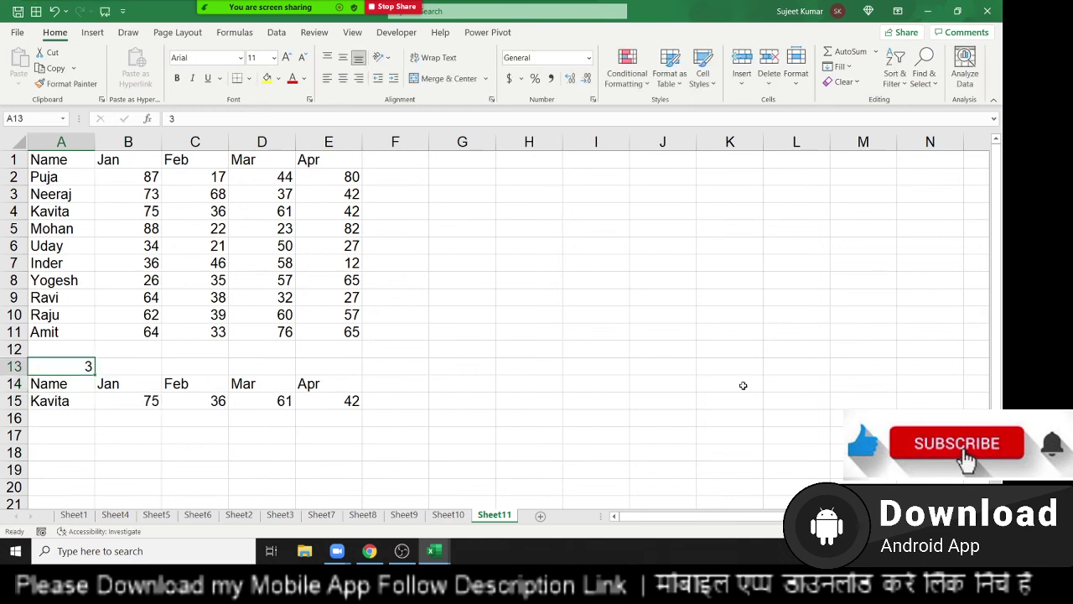
{"action": "key", "text": "Down"}
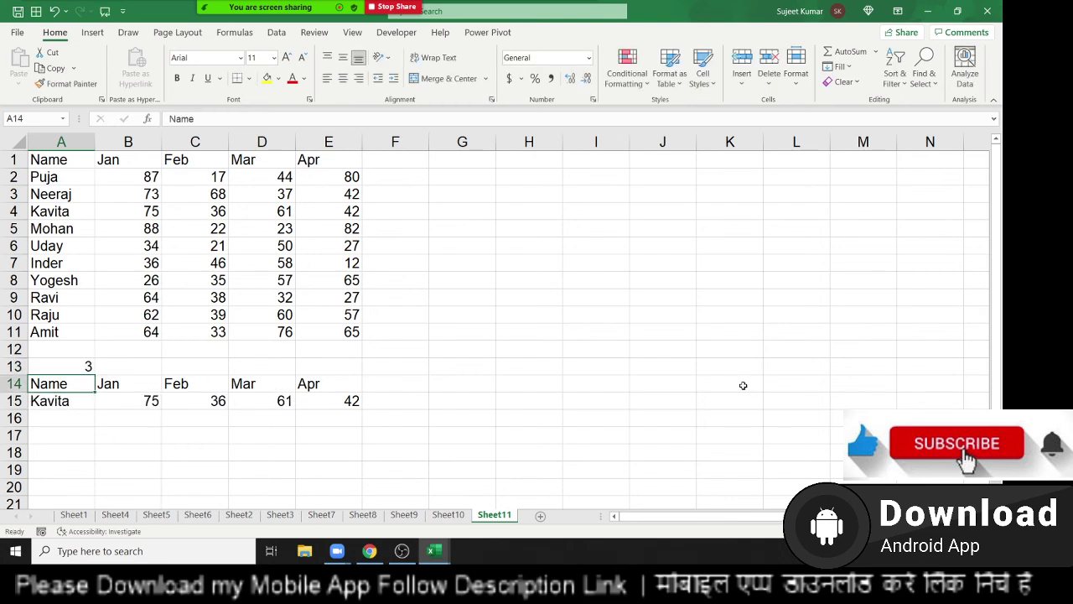
{"action": "key", "text": "ctrl+Right"}
{"action": "key", "text": "ctrl+shift+Left"}
{"action": "key", "text": "shift+Down"}
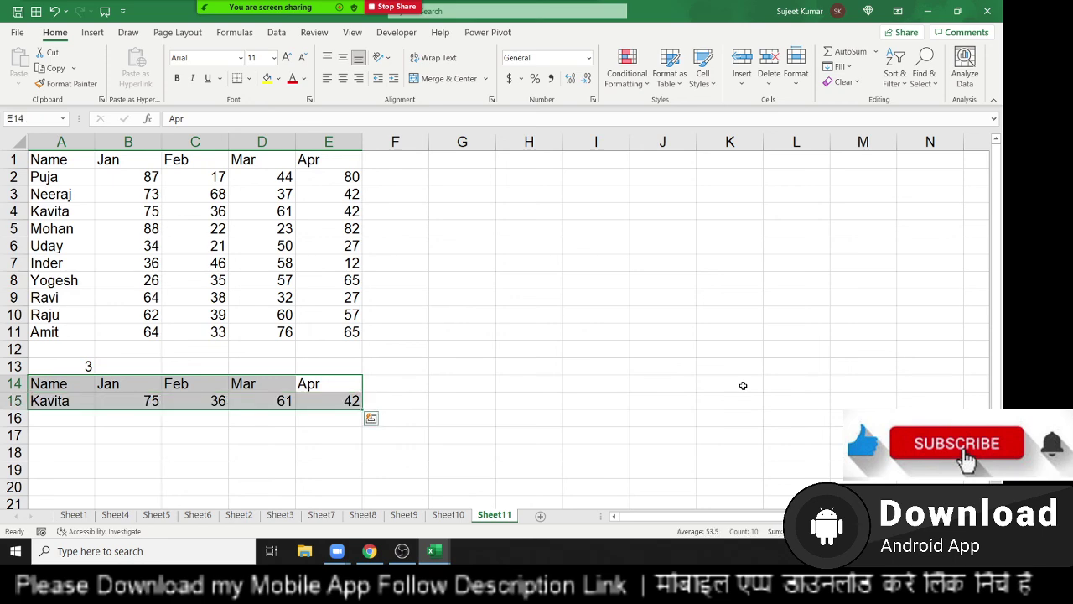
Pick the Combo Box form control from Developer Insert, then cancel drawing it.
{"action": "left_click", "coordinate": [92, 31]}
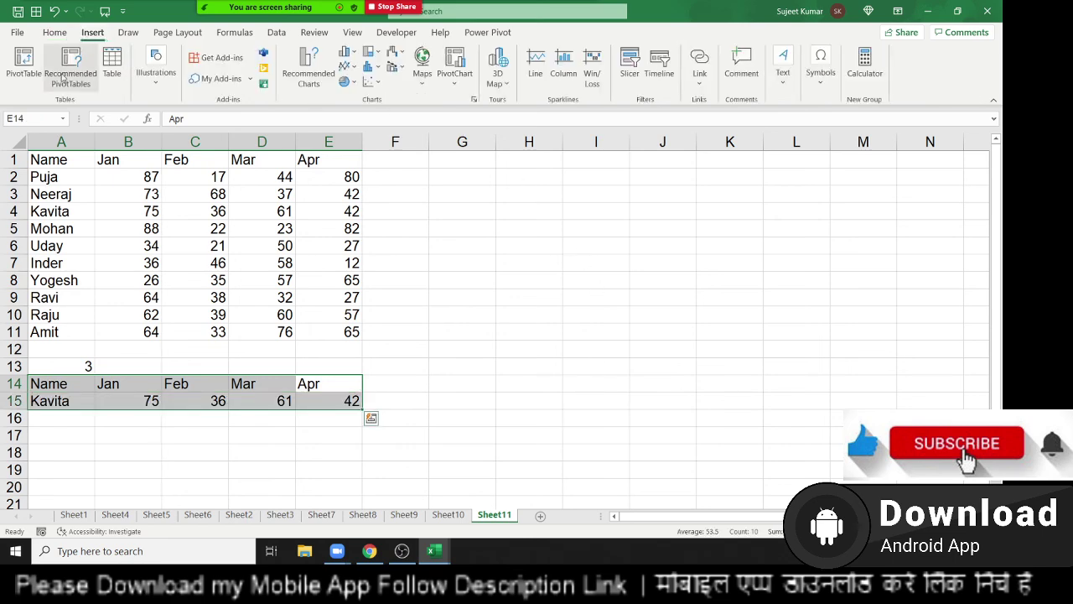
{"action": "left_click", "coordinate": [396, 32]}
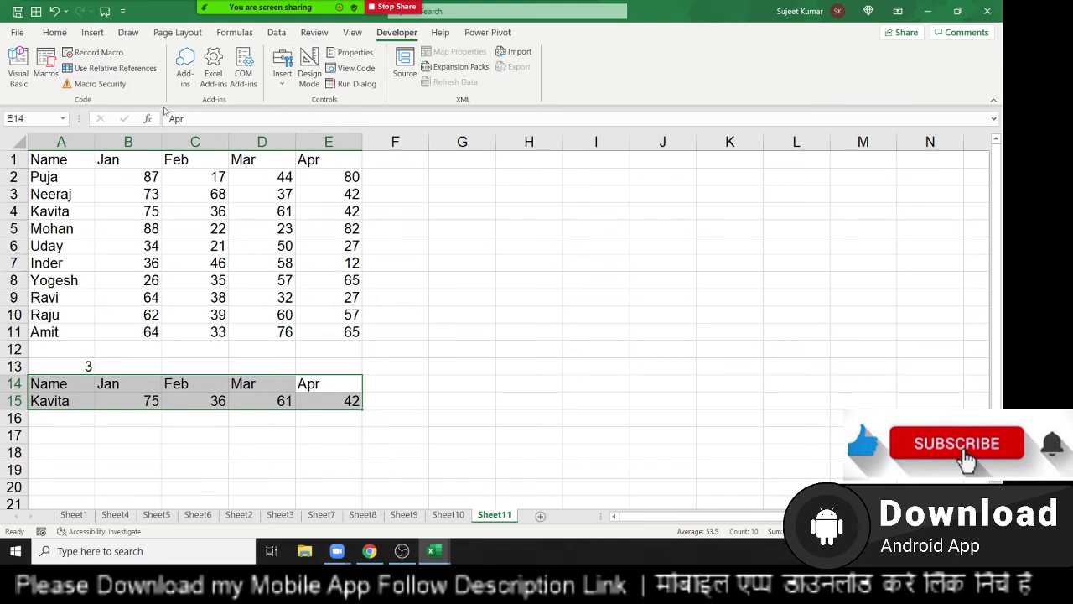
{"action": "left_click", "coordinate": [281, 79]}
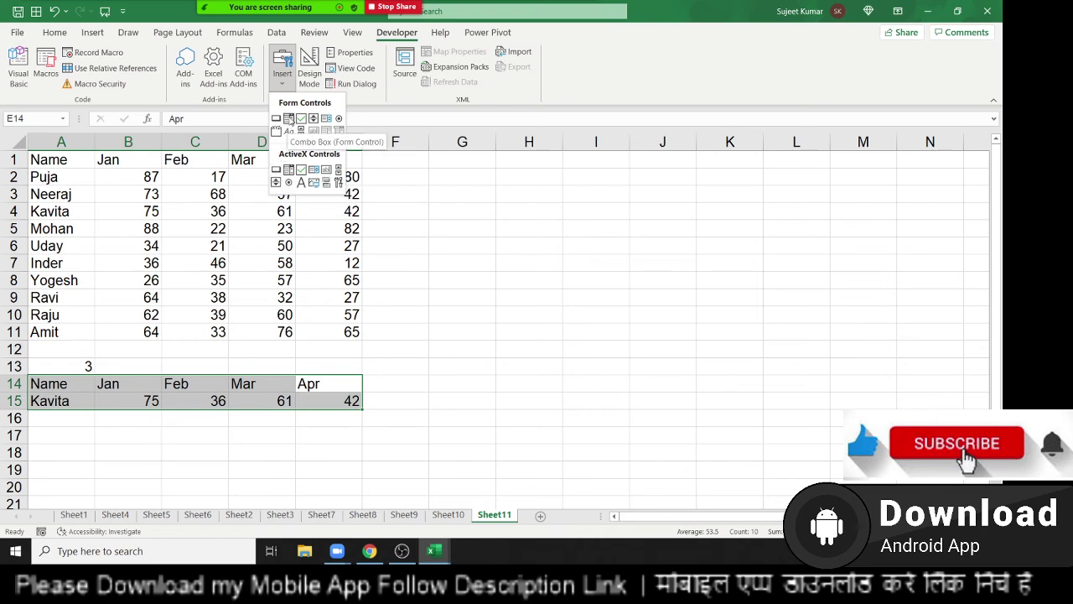
{"action": "left_click", "coordinate": [288, 119]}
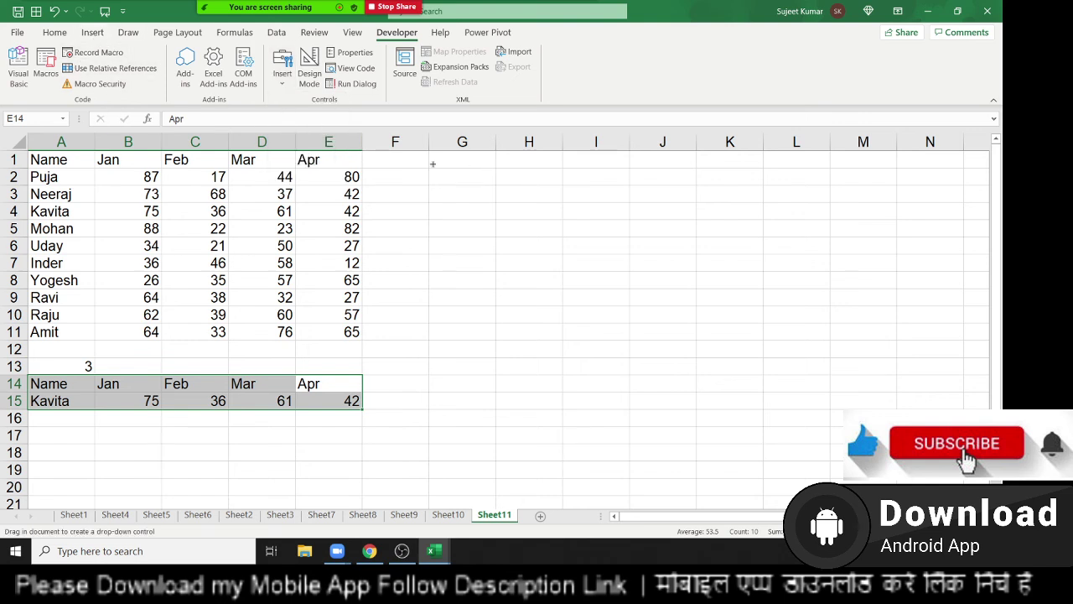
{"action": "key", "text": "Escape"}
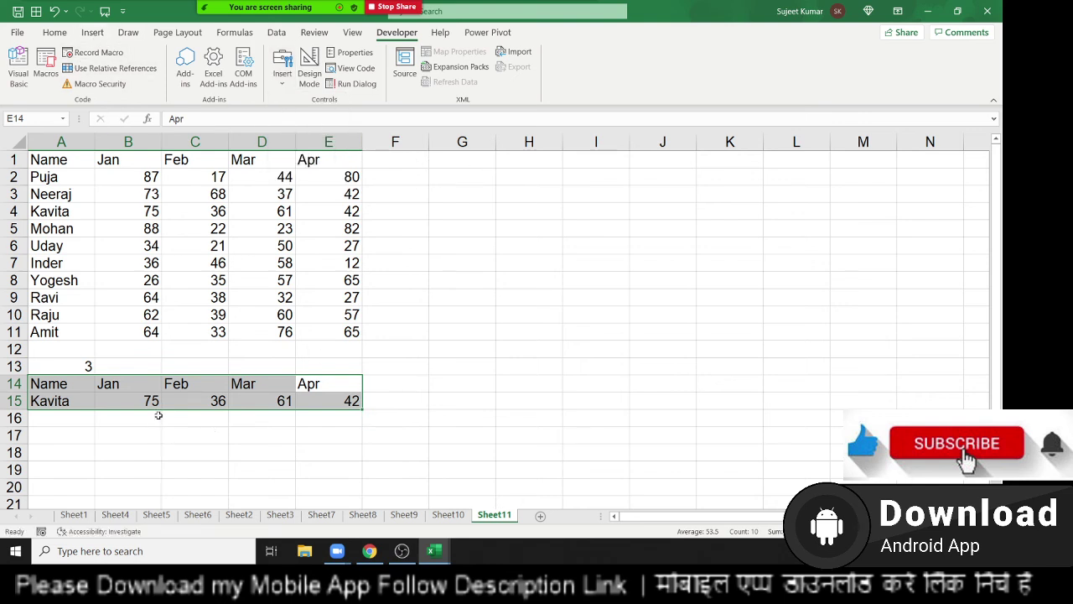
Insert a clustered column chart of the helper rows and move it right of the table.
{"action": "left_click", "coordinate": [93, 36]}
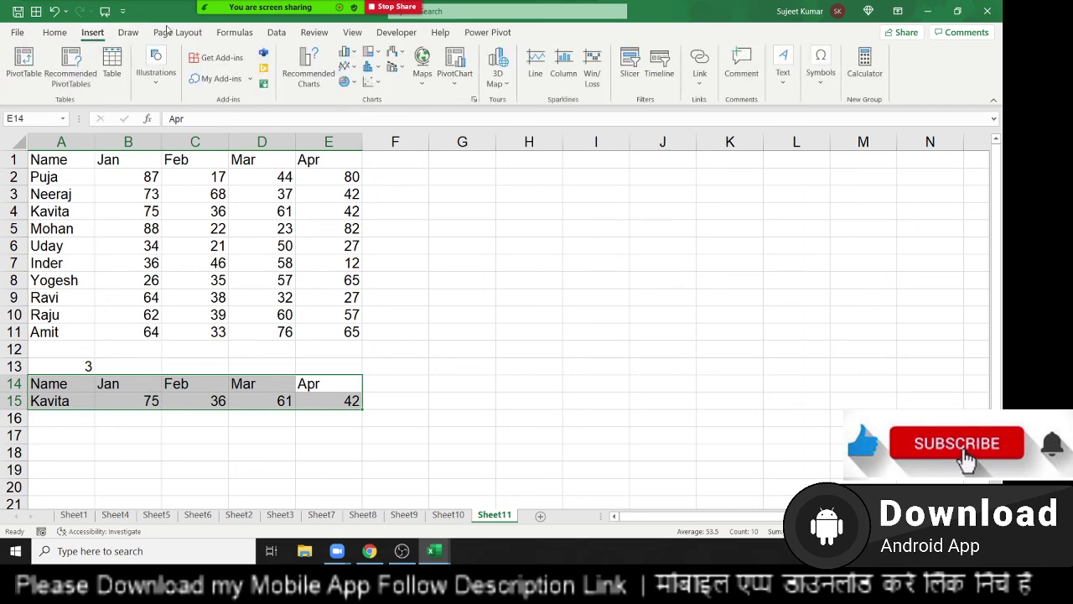
{"action": "left_click", "coordinate": [346, 52]}
{"action": "left_click", "coordinate": [357, 101]}
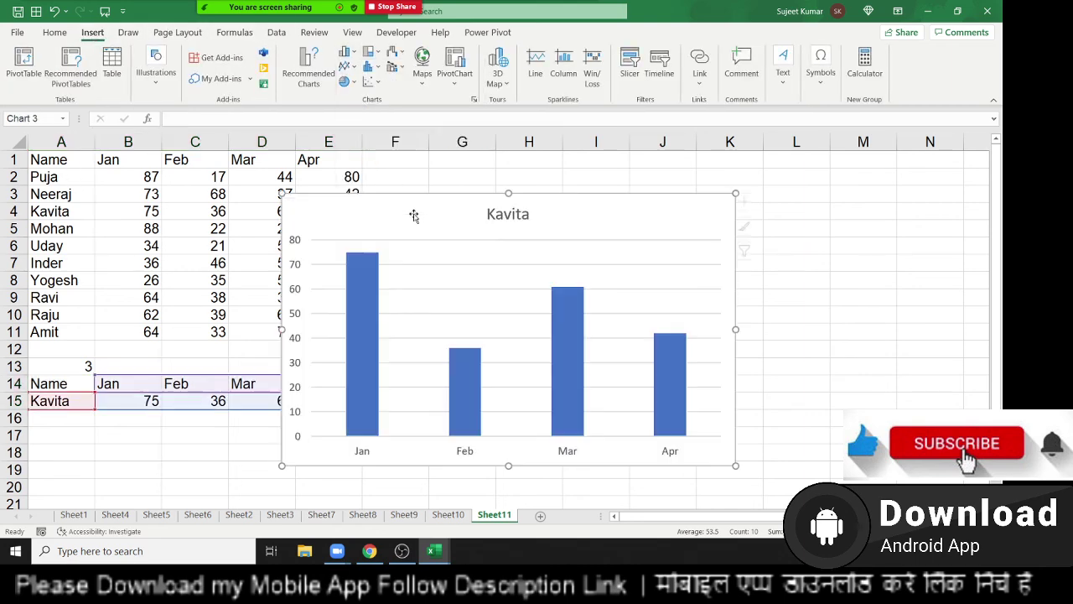
{"action": "left_click_drag", "start_coordinate": [407, 211], "coordinate": [510, 178]}
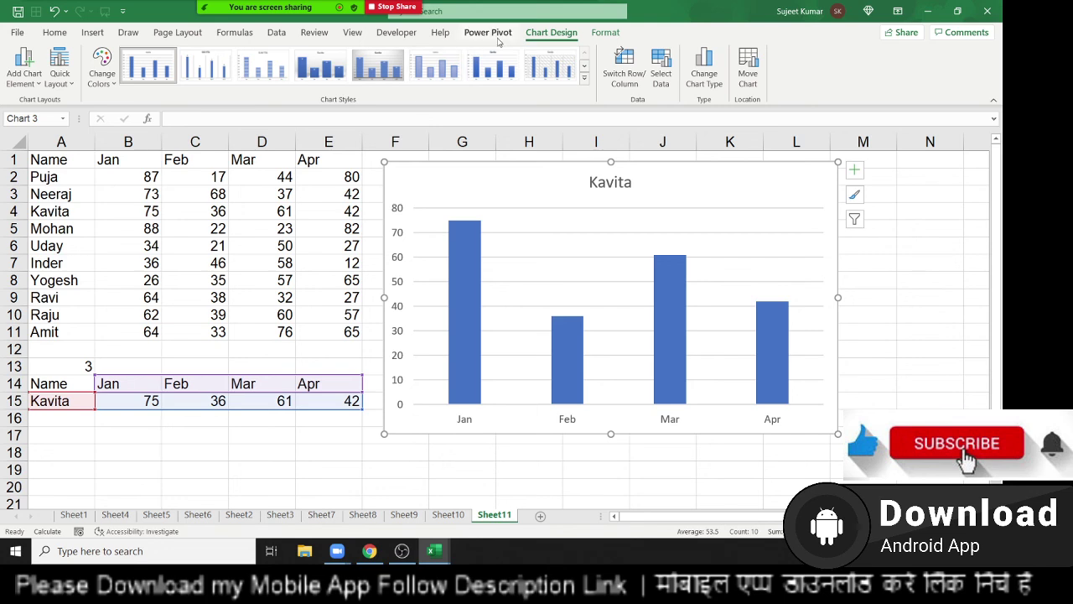
Choose the Combo Box (Form Control) from the Developer Insert gallery.
{"action": "left_click", "coordinate": [397, 31]}
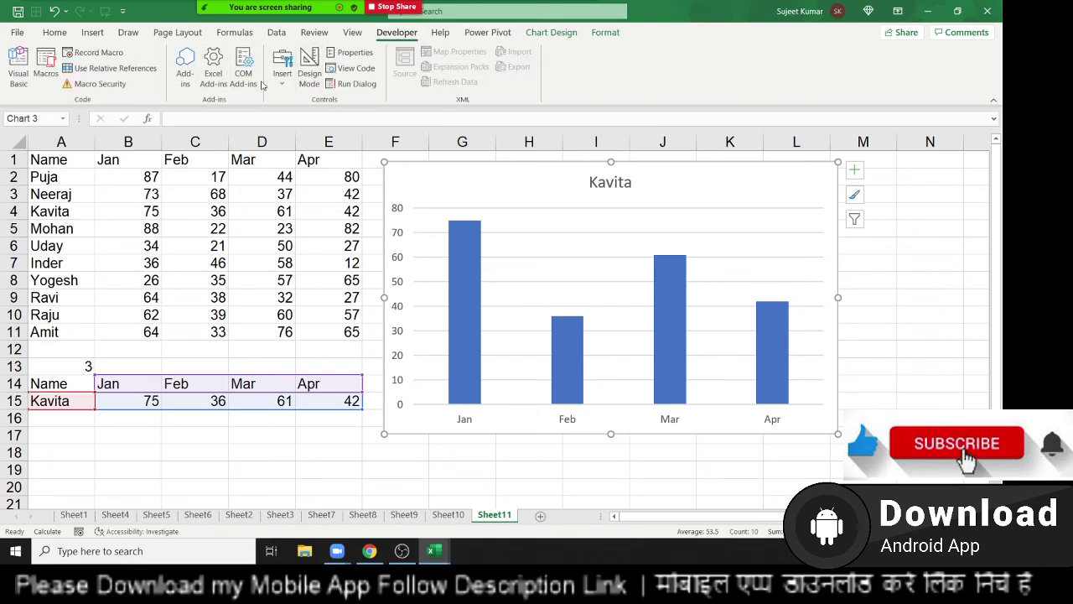
{"action": "left_click", "coordinate": [282, 67]}
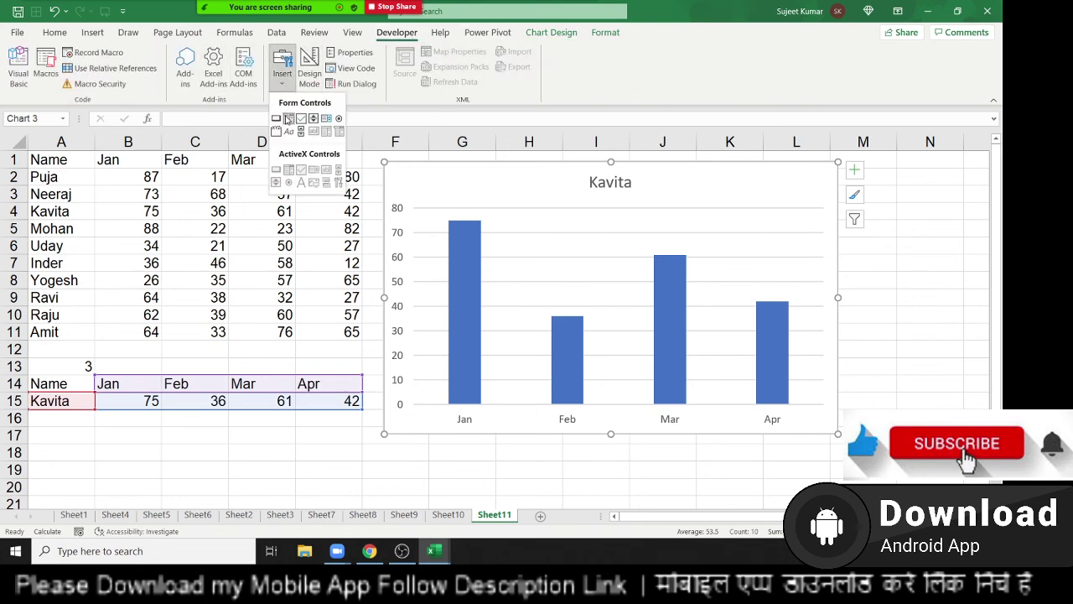
{"action": "left_click", "coordinate": [288, 118]}
Draw the combo box over the chart's top-left corner and trim its height slightly.
{"action": "left_click_drag", "start_coordinate": [417, 167], "coordinate": [516, 201]}
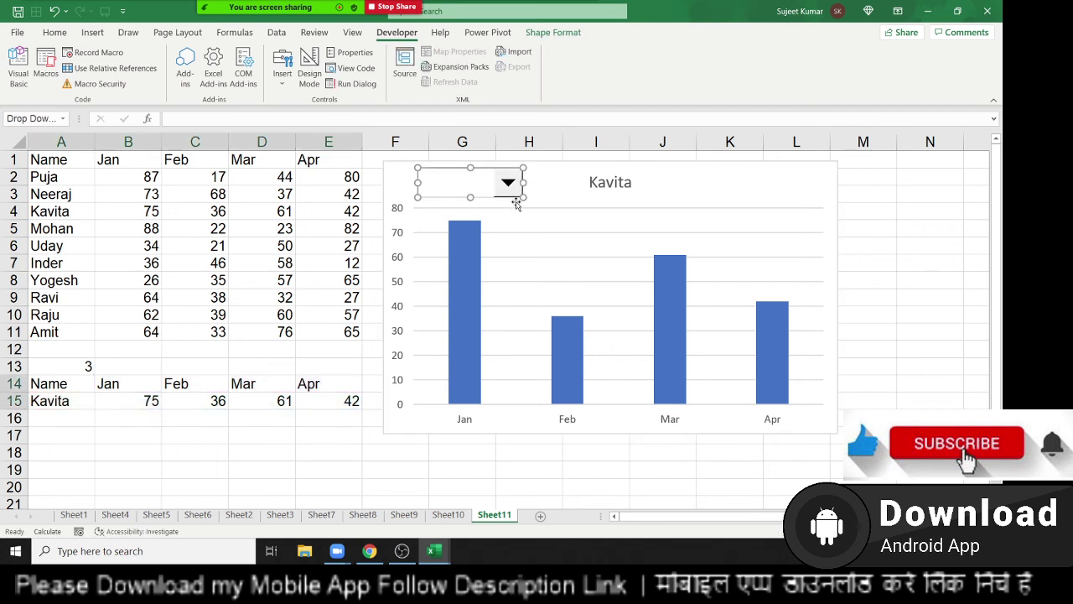
{"action": "left_click", "coordinate": [287, 87]}
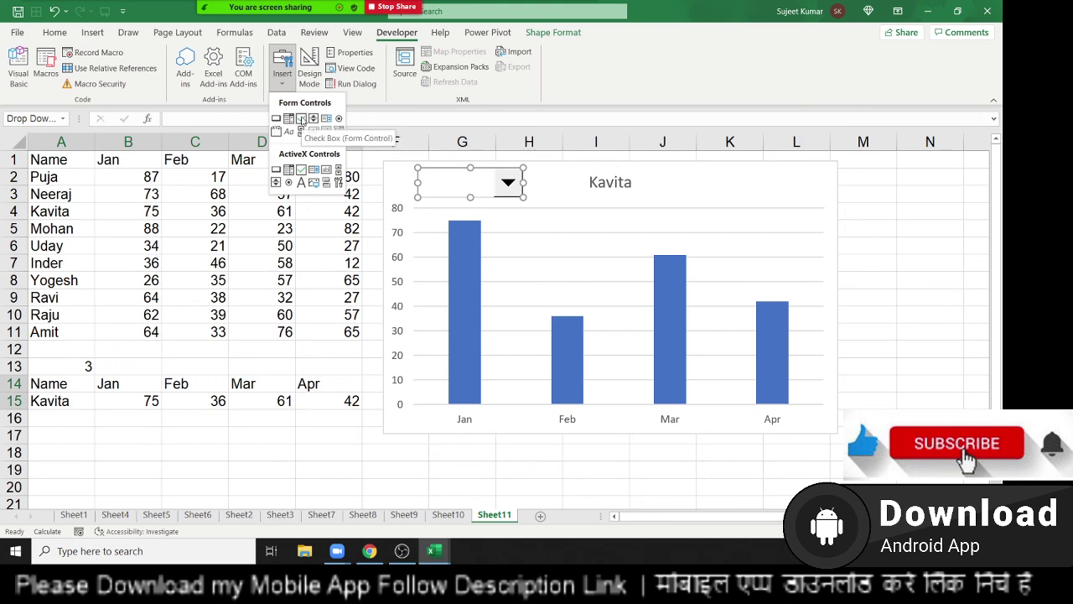
{"action": "left_click", "coordinate": [470, 196]}
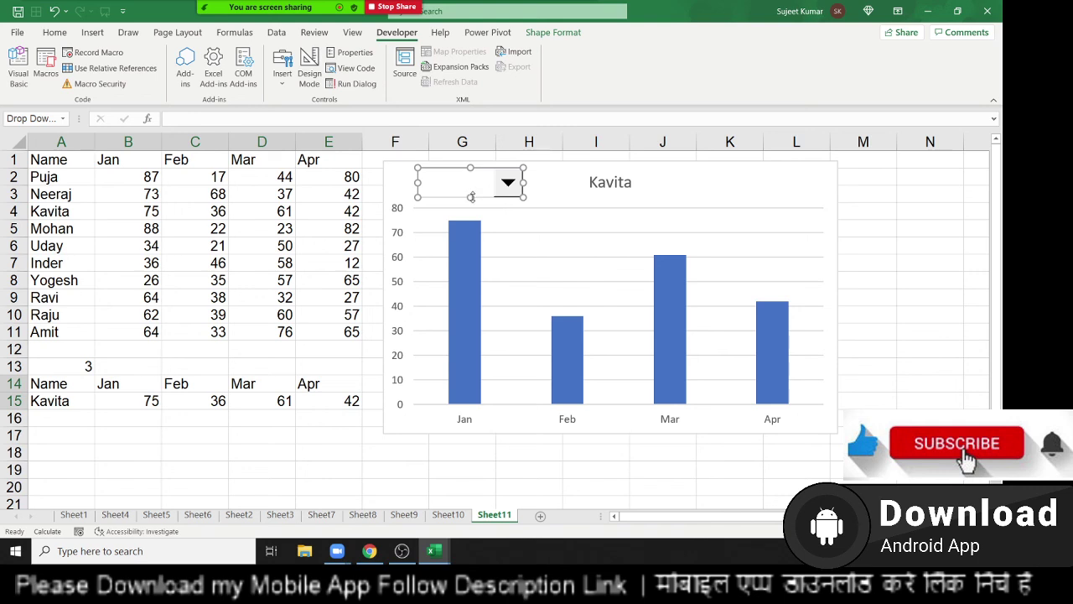
{"action": "left_click_drag", "start_coordinate": [470, 196], "coordinate": [471, 189]}
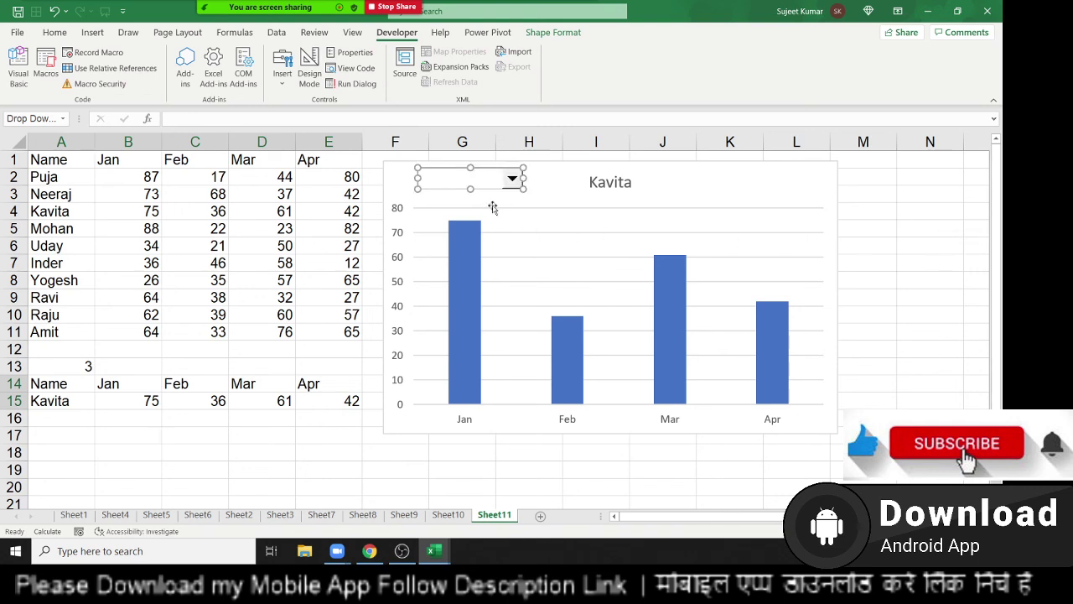
{"action": "left_click", "coordinate": [486, 196]}
{"action": "right_click", "coordinate": [484, 182]}
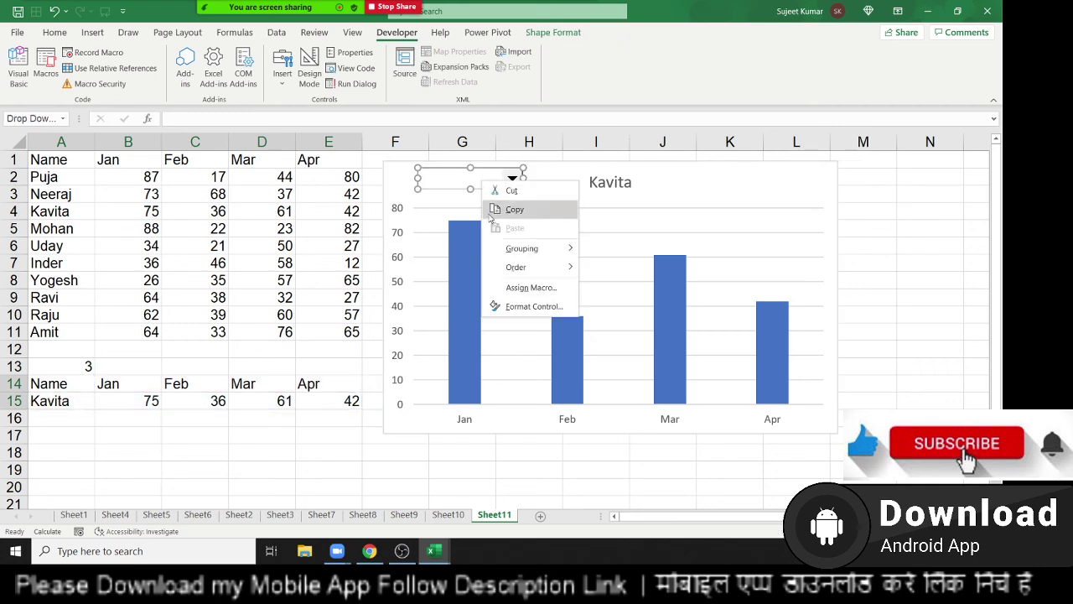
In Format Control, set input range $A$2:$A$11, cell link $A$13 and 3-D shading.
{"action": "left_click", "coordinate": [519, 303]}
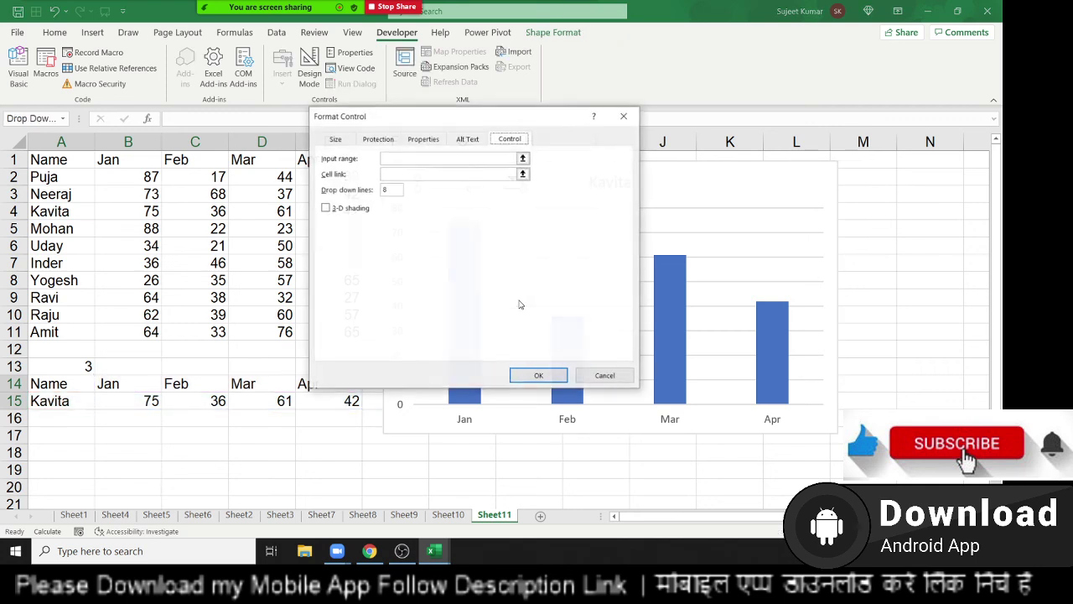
{"action": "left_click", "coordinate": [517, 158]}
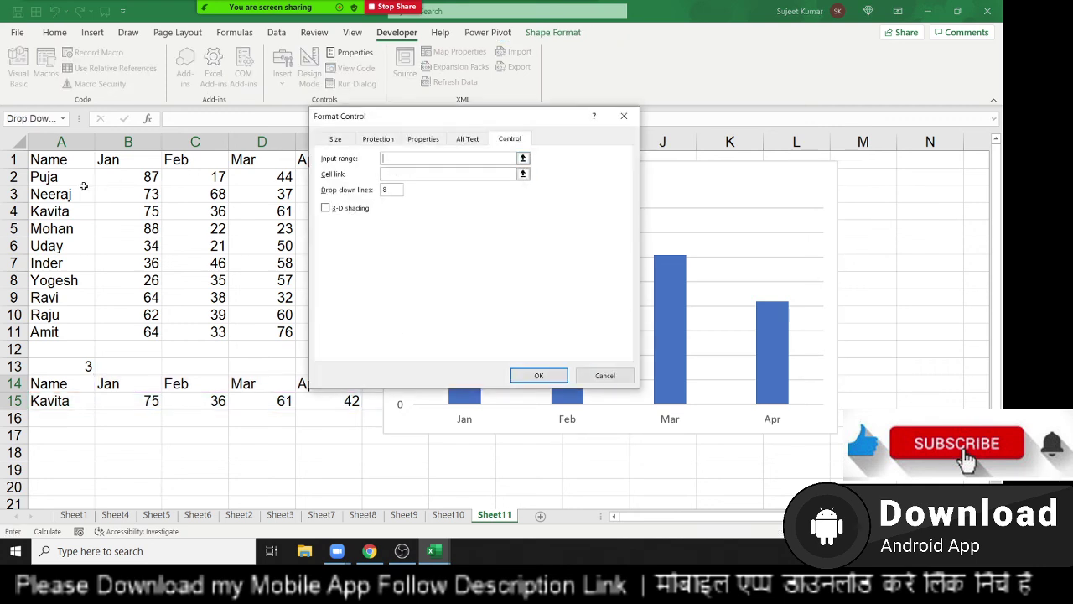
{"action": "left_click_drag", "start_coordinate": [50, 178], "coordinate": [44, 325]}
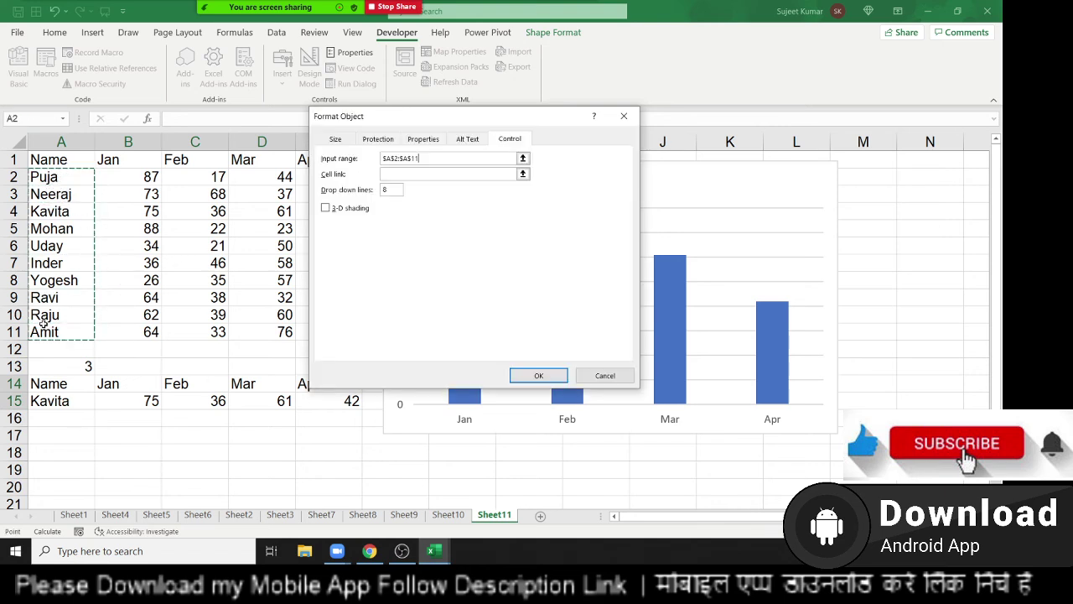
{"action": "left_click", "coordinate": [437, 173]}
{"action": "left_click", "coordinate": [82, 366]}
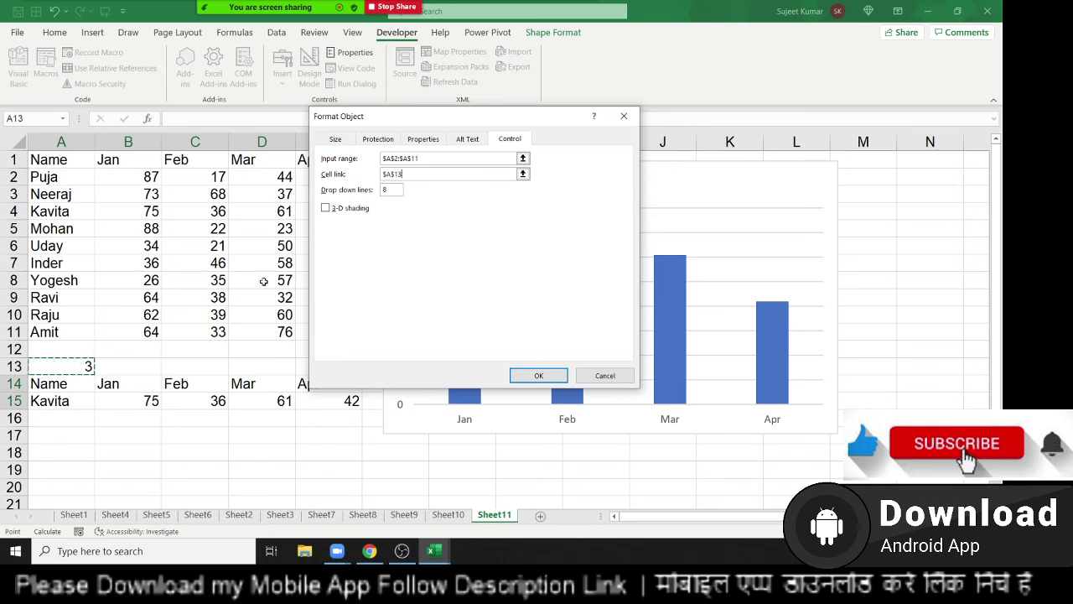
{"action": "left_click", "coordinate": [326, 210]}
{"action": "left_click", "coordinate": [327, 214]}
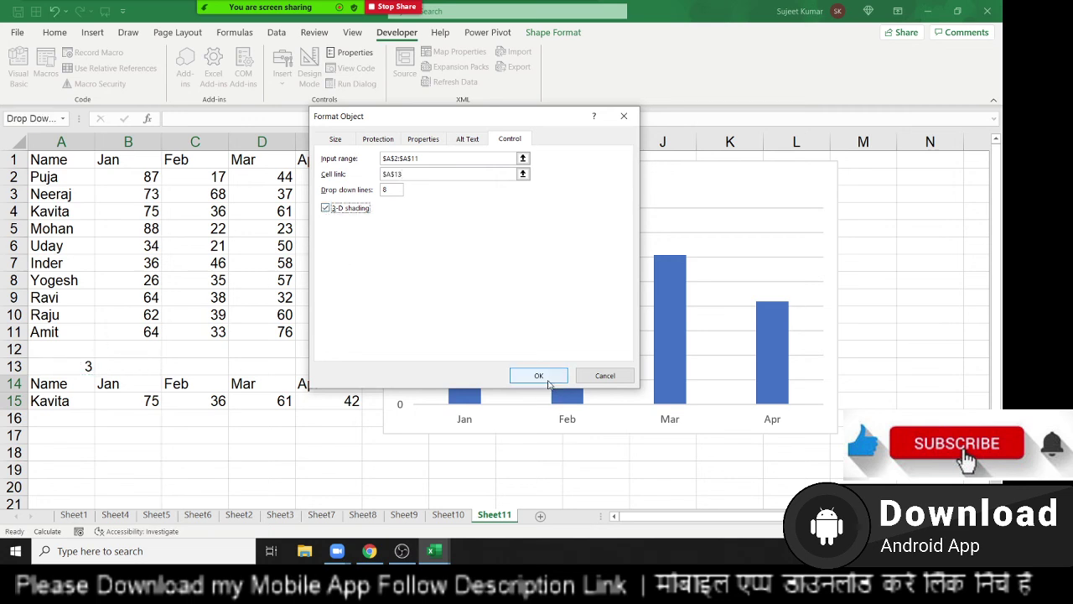
{"action": "left_click", "coordinate": [539, 375]}
Choose the first name in the drop-down, setting A13 to 1, then reopen Format Control.
{"action": "left_click", "coordinate": [292, 431]}
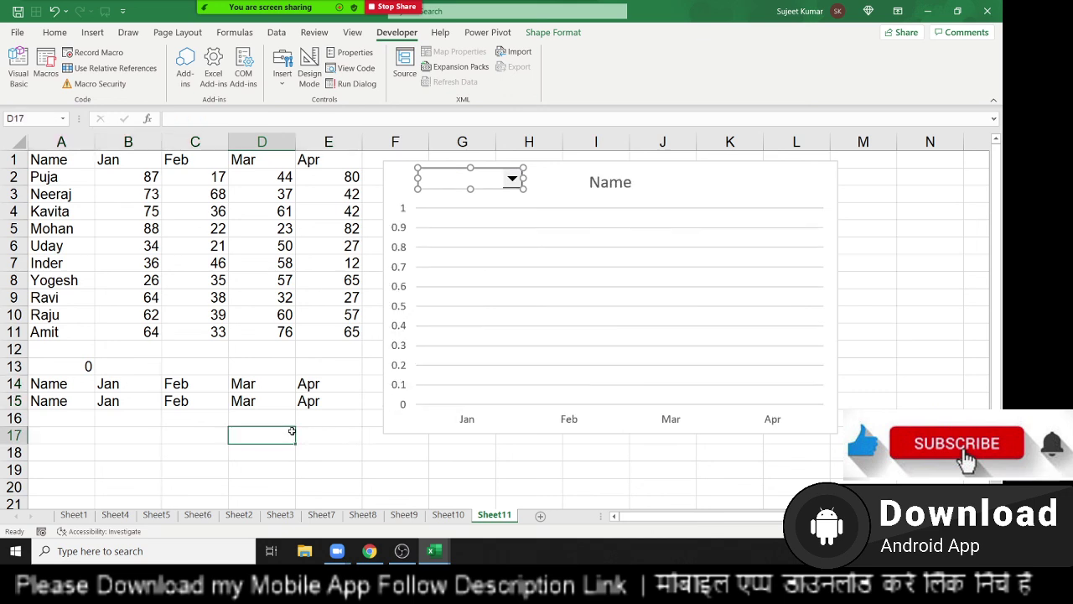
{"action": "left_click", "coordinate": [510, 179]}
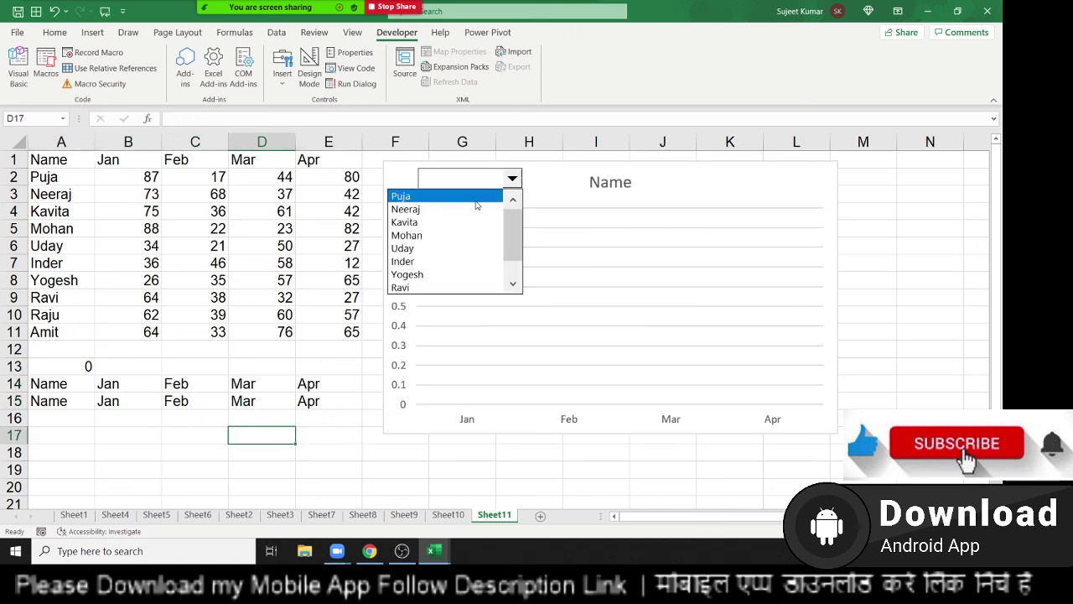
{"action": "left_click", "coordinate": [475, 199]}
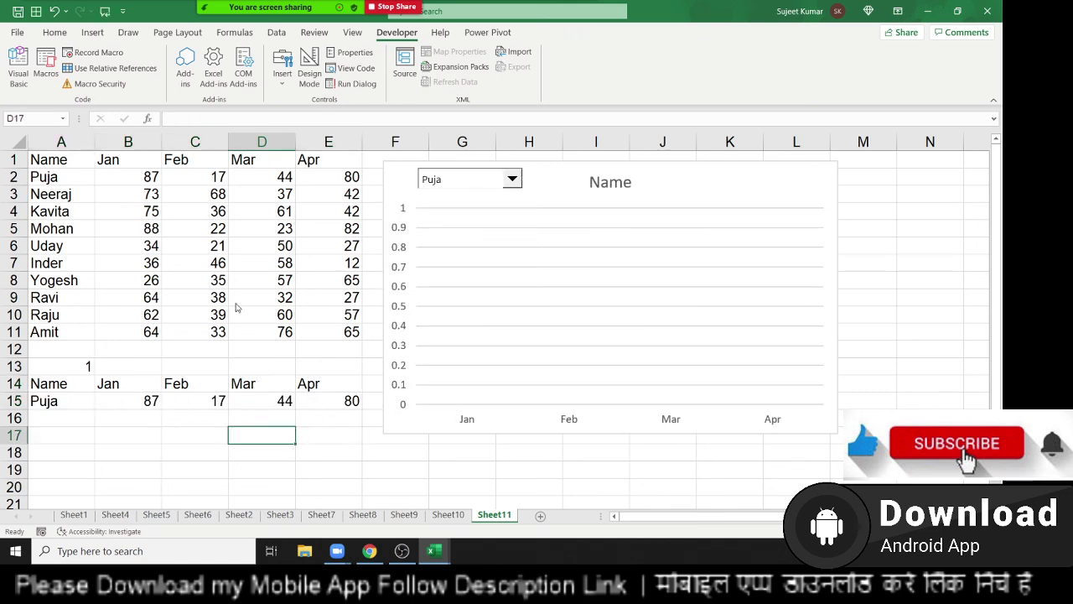
{"action": "right_click", "coordinate": [446, 192]}
{"action": "left_click", "coordinate": [471, 302]}
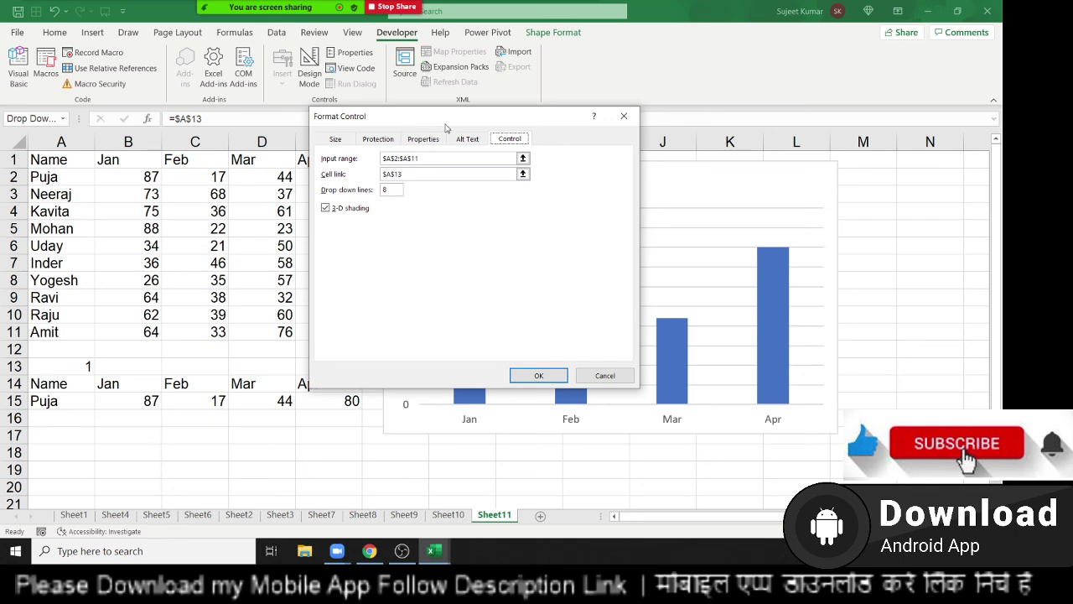
Move the Format Control dialog aside to check the chart, then cancel it unchanged.
{"action": "left_click_drag", "start_coordinate": [451, 120], "coordinate": [997, 204]}
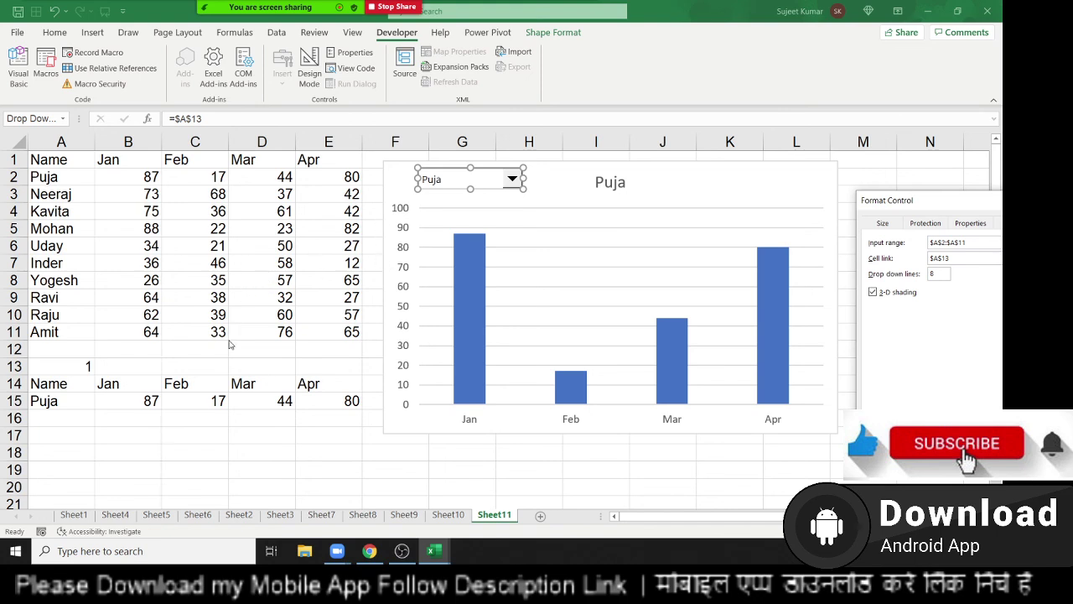
{"action": "left_click_drag", "start_coordinate": [927, 208], "coordinate": [467, 220]}
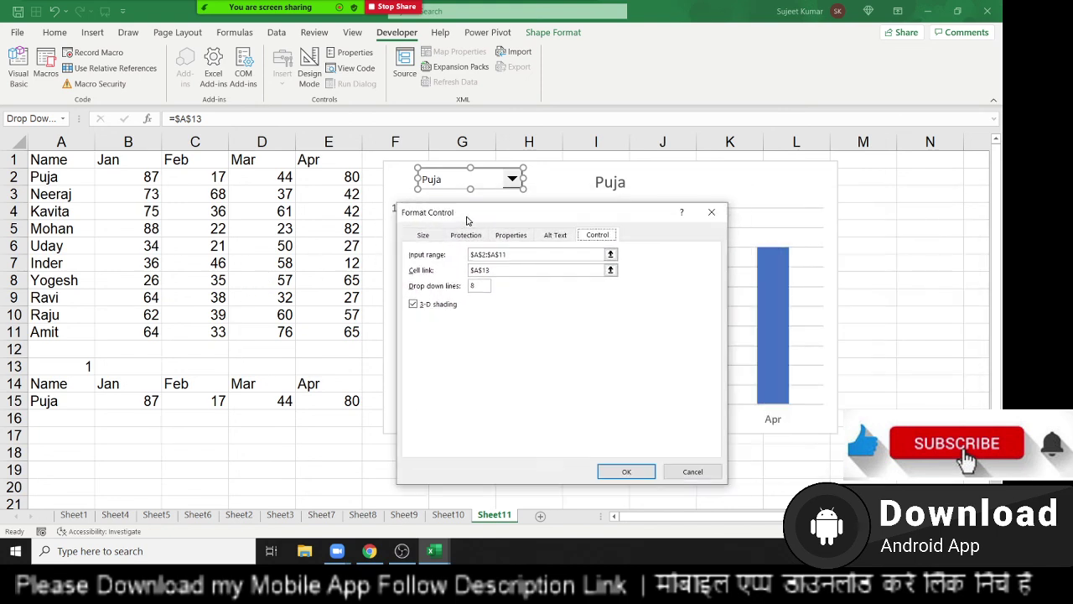
{"action": "left_click", "coordinate": [490, 270]}
{"action": "left_click", "coordinate": [694, 471]}
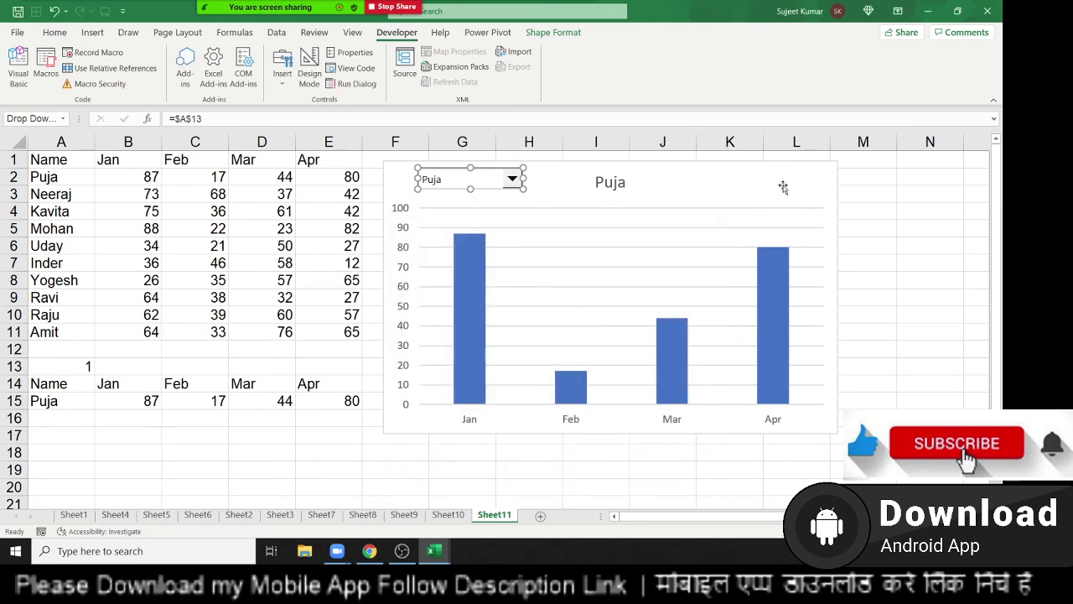
{"action": "left_click", "coordinate": [960, 209]}
Pick the third name in the drop-down and inspect A13 and the OFFSET helper row.
{"action": "left_click", "coordinate": [514, 184]}
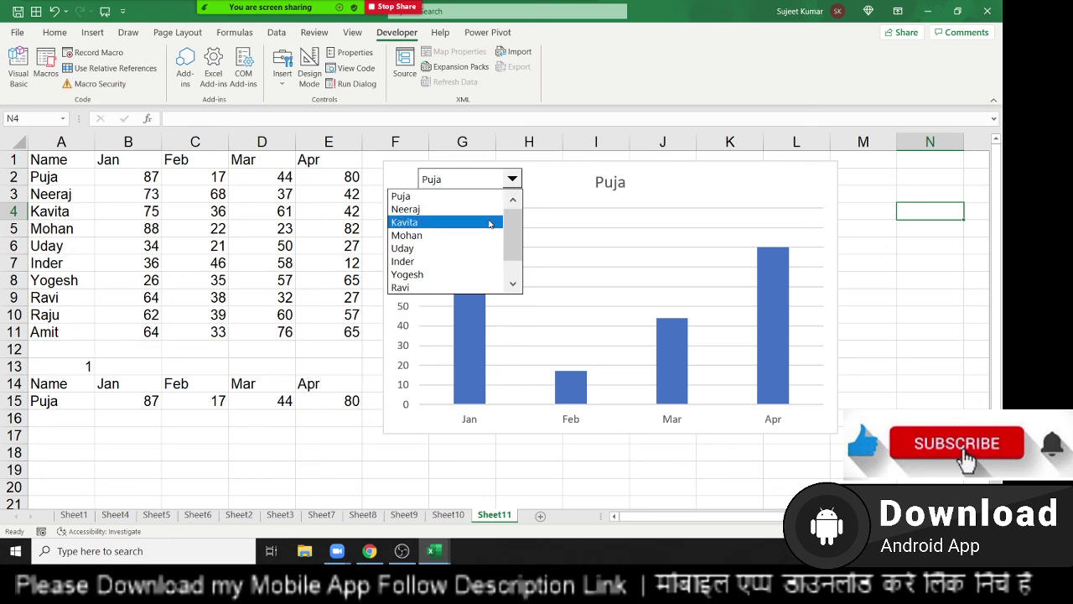
{"action": "left_click", "coordinate": [489, 222]}
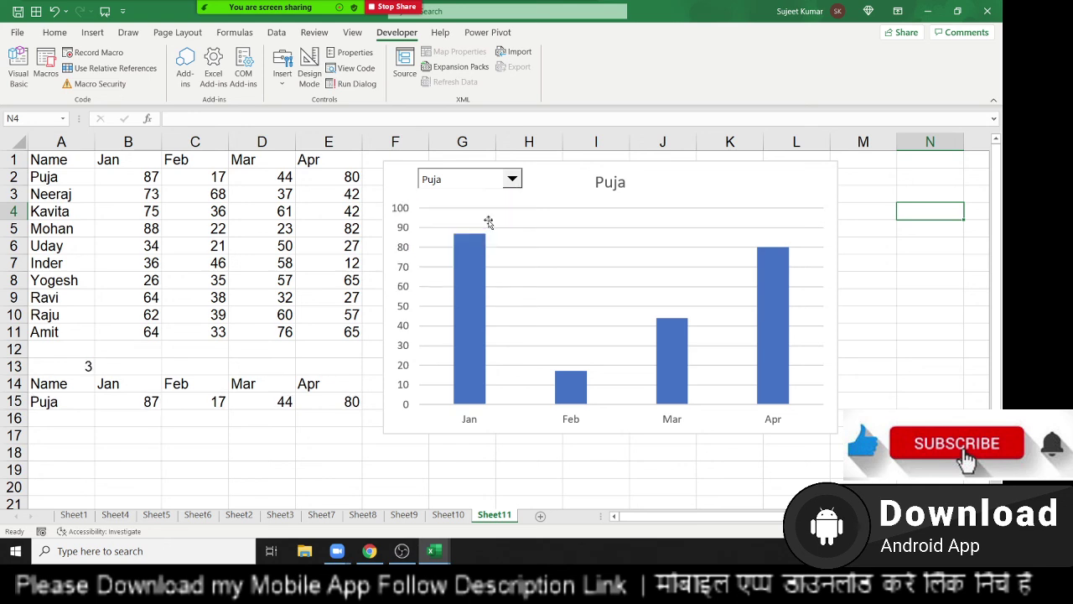
{"action": "left_click", "coordinate": [89, 365]}
{"action": "left_click_drag", "start_coordinate": [59, 400], "coordinate": [369, 431]}
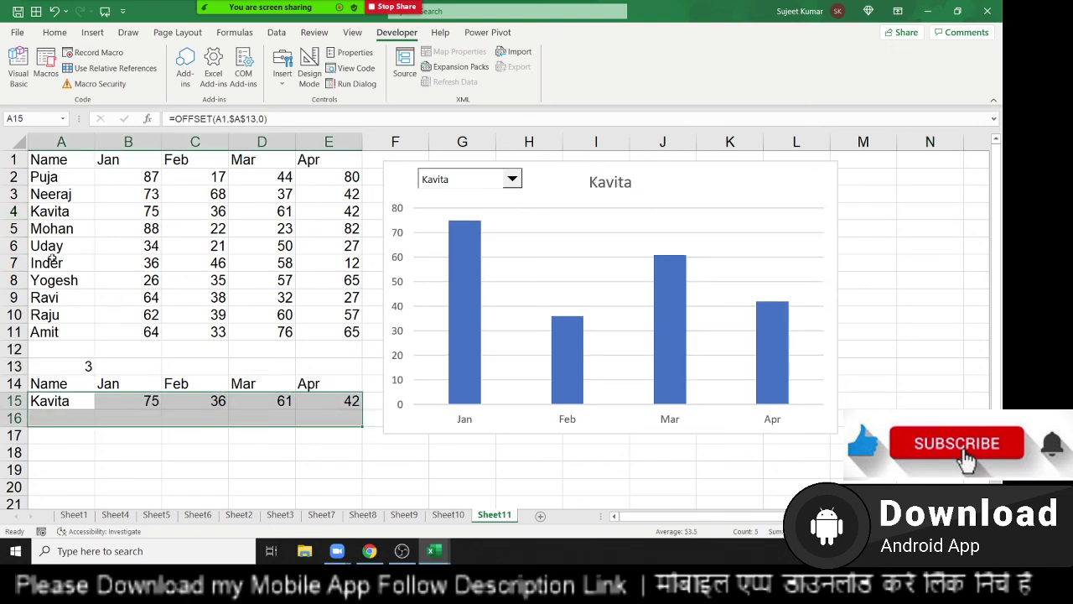
Cycle through four more names, ending with A13 at 5 and bars 34, 21, 50, 27.
{"action": "left_click", "coordinate": [509, 181]}
{"action": "left_click", "coordinate": [456, 214]}
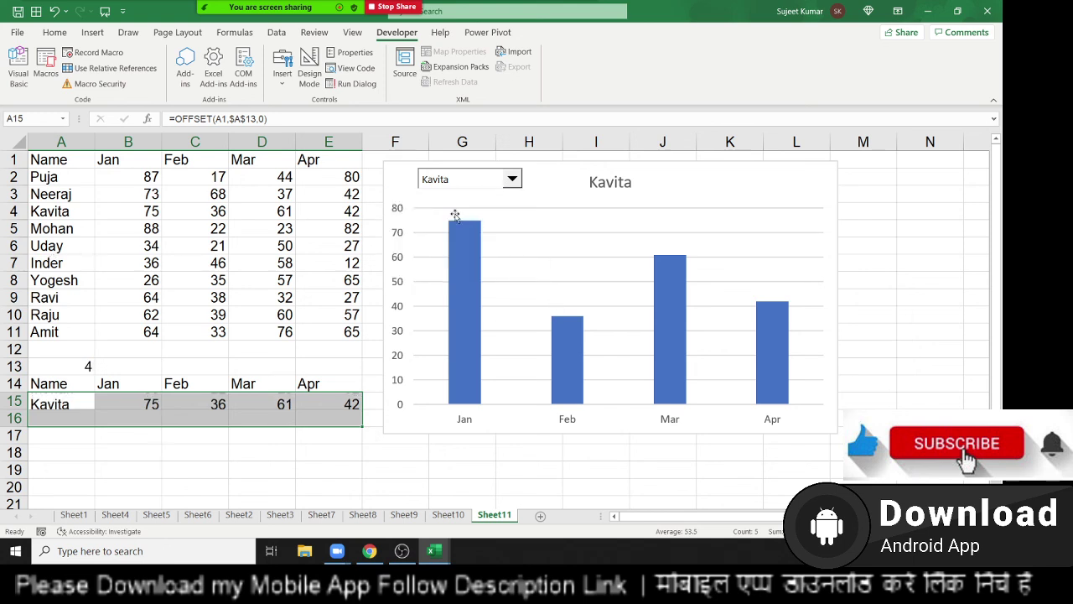
{"action": "left_click", "coordinate": [511, 180]}
{"action": "left_click", "coordinate": [485, 238]}
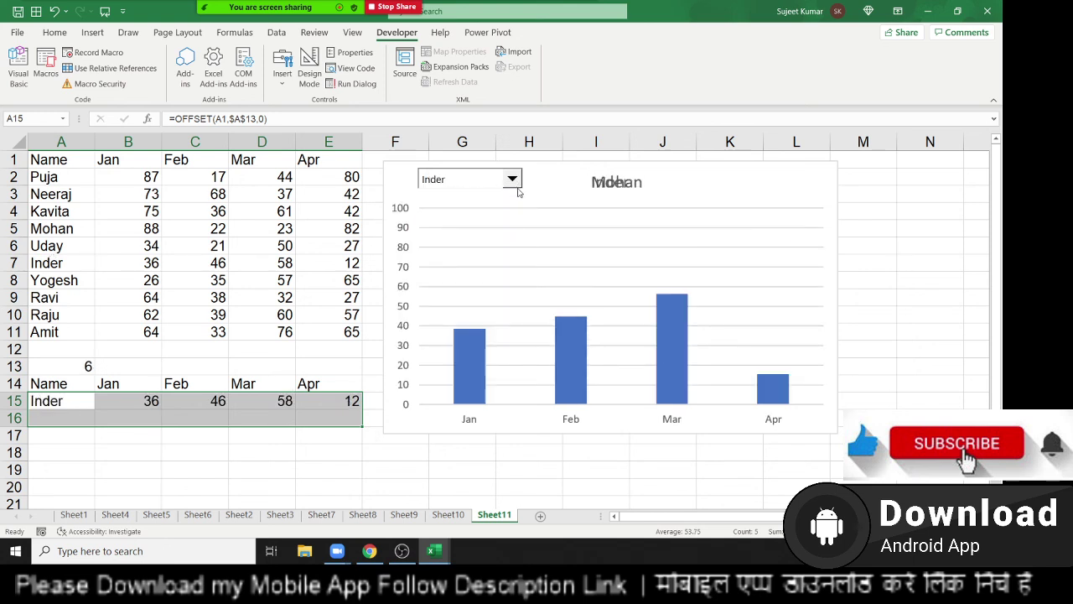
{"action": "left_click", "coordinate": [512, 181]}
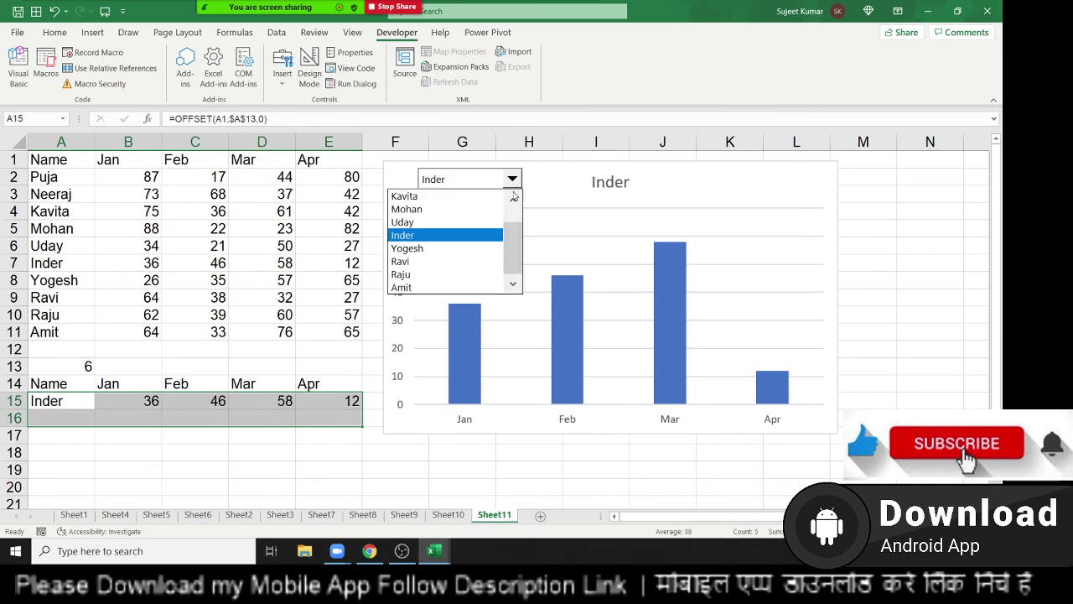
{"action": "left_click", "coordinate": [482, 261]}
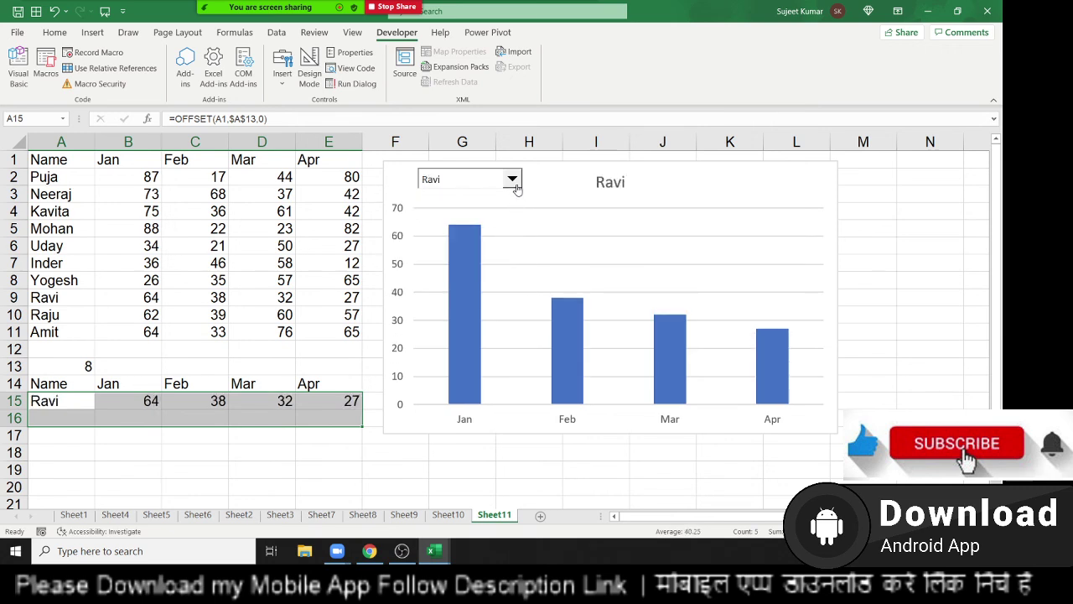
{"action": "left_click", "coordinate": [511, 180]}
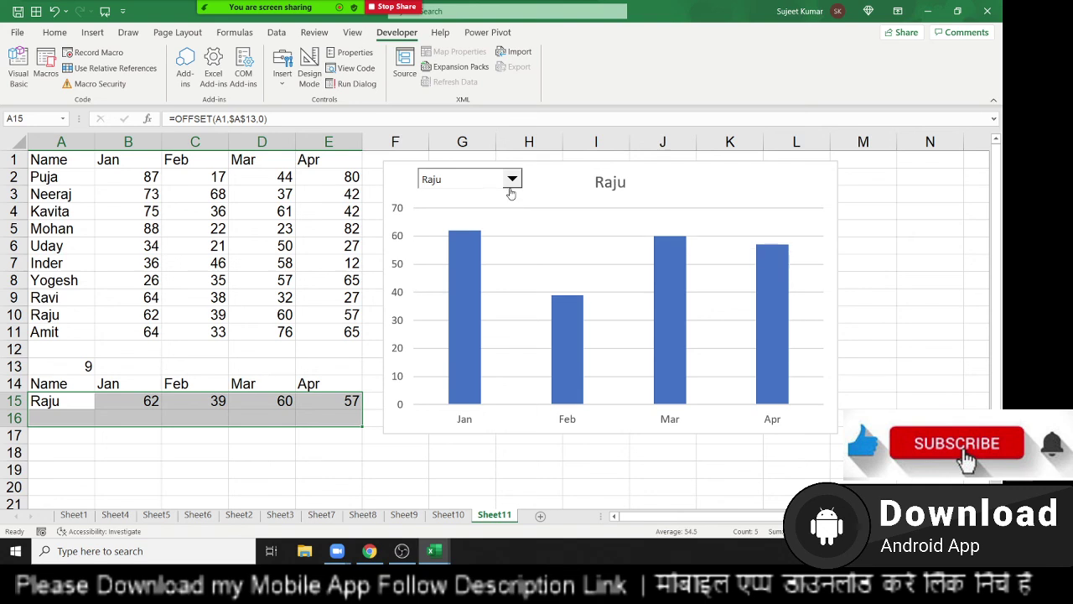
{"action": "left_click", "coordinate": [511, 179]}
{"action": "left_click", "coordinate": [450, 229]}
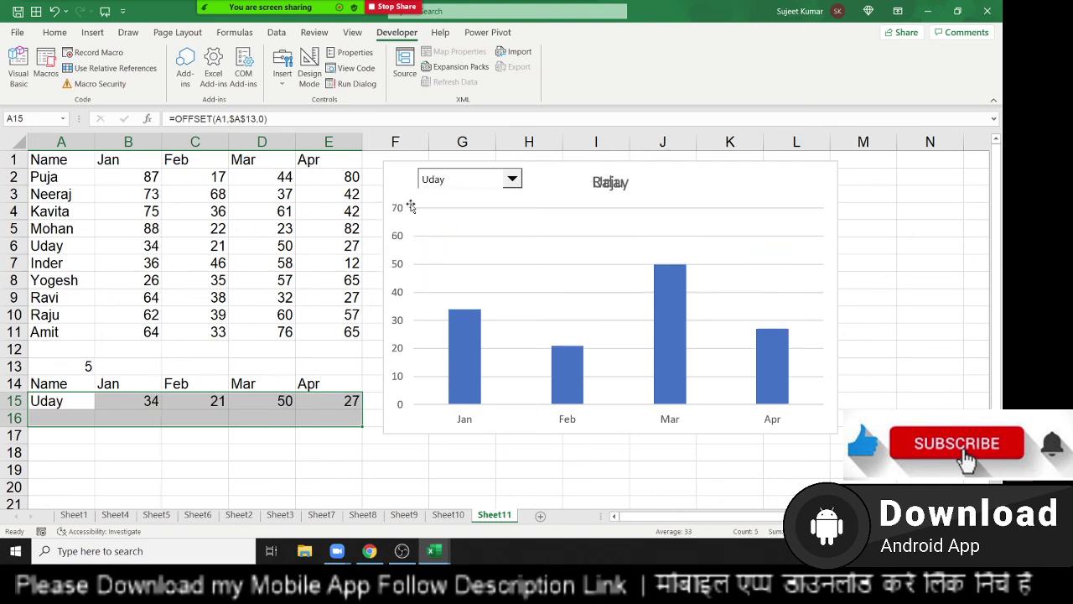
{"action": "left_click", "coordinate": [268, 10]}
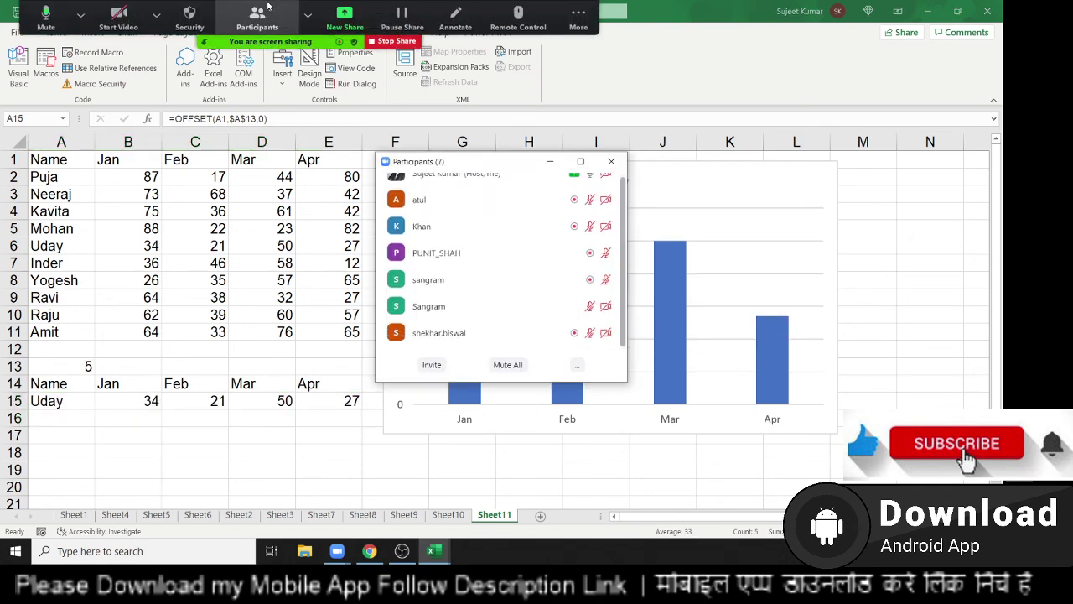